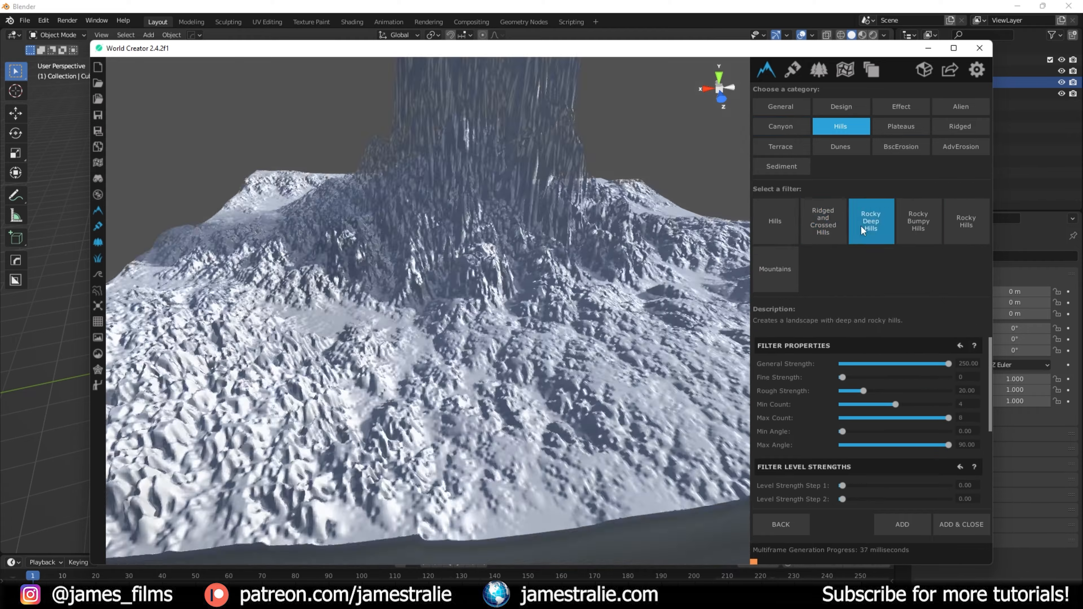
- Preview the Erosion Soft and Erosion Fluvial filters from the BscErosion category, and add the Wind filter to the terrain
{"action": "left_click", "coordinate": [901, 146]}
{"action": "left_click", "coordinate": [823, 222]}
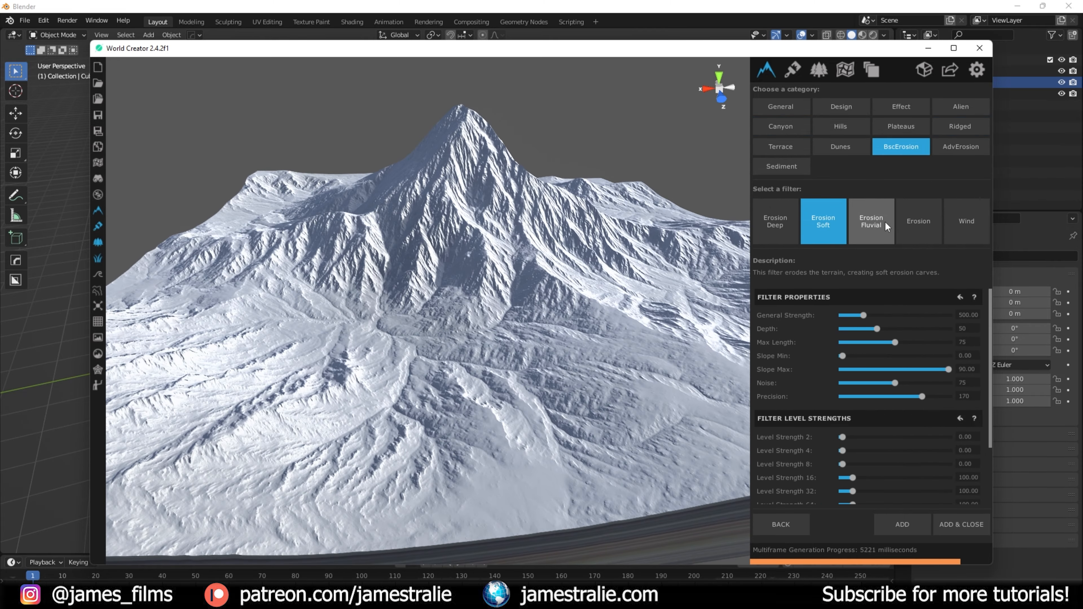
{"action": "left_click", "coordinate": [871, 221]}
{"action": "left_click", "coordinate": [967, 221]}
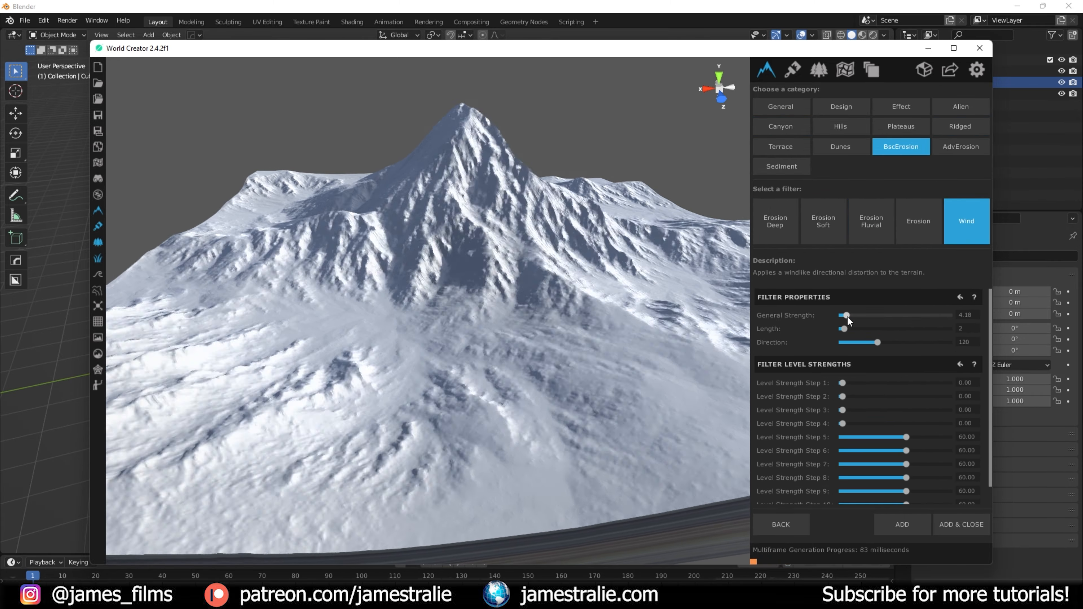
{"action": "left_click", "coordinate": [961, 524]}
- Examine the terrain texture's settings down to the flow options in its distribution properties
{"action": "left_click", "coordinate": [792, 69]}
{"action": "scroll", "coordinate": [846, 403], "scroll_direction": "down", "scroll_amount": 5}
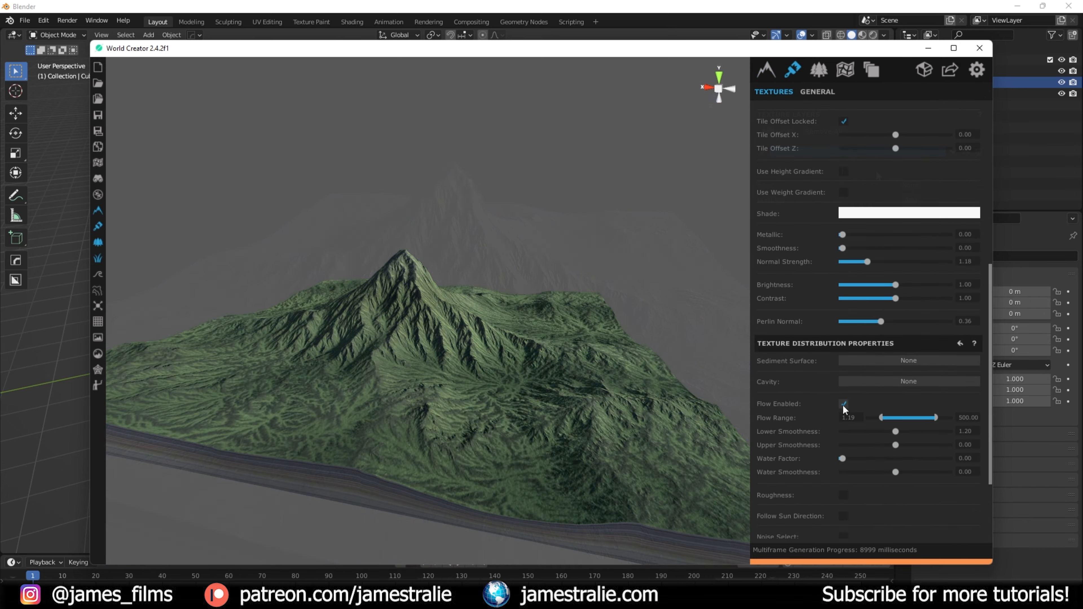
{"action": "key", "text": "Return"}
{"action": "scroll", "coordinate": [897, 379], "scroll_direction": "down", "scroll_amount": 1}
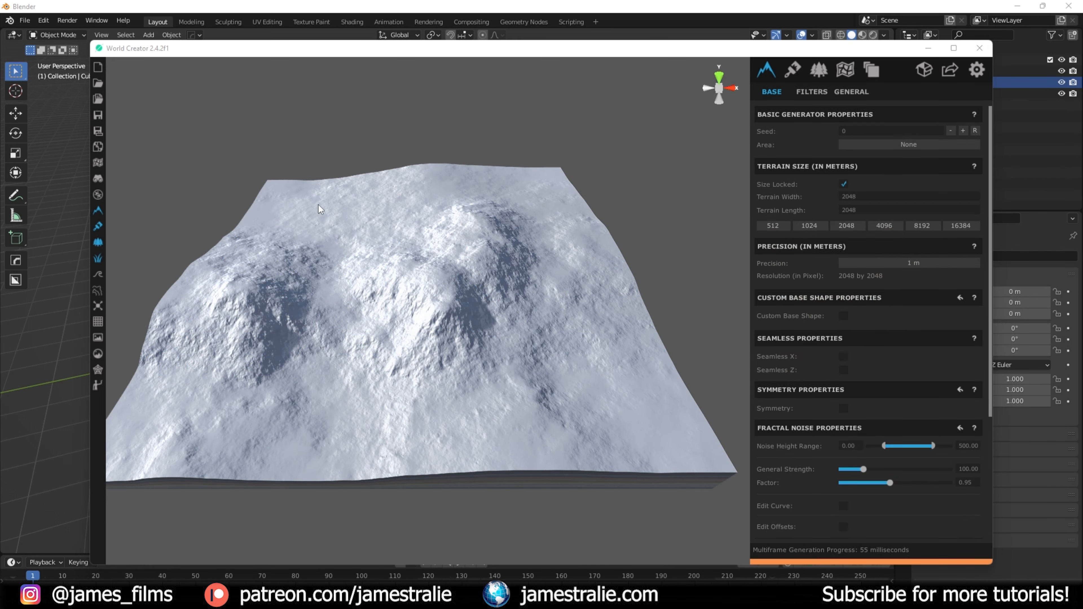
- Make the terrain seamless in X and Z, with the border blend range starting at 0.31
{"action": "middle_click_drag", "start_coordinate": [404, 231], "coordinate": [465, 248]}
{"action": "left_click", "coordinate": [844, 357]}
{"action": "left_click", "coordinate": [844, 370]}
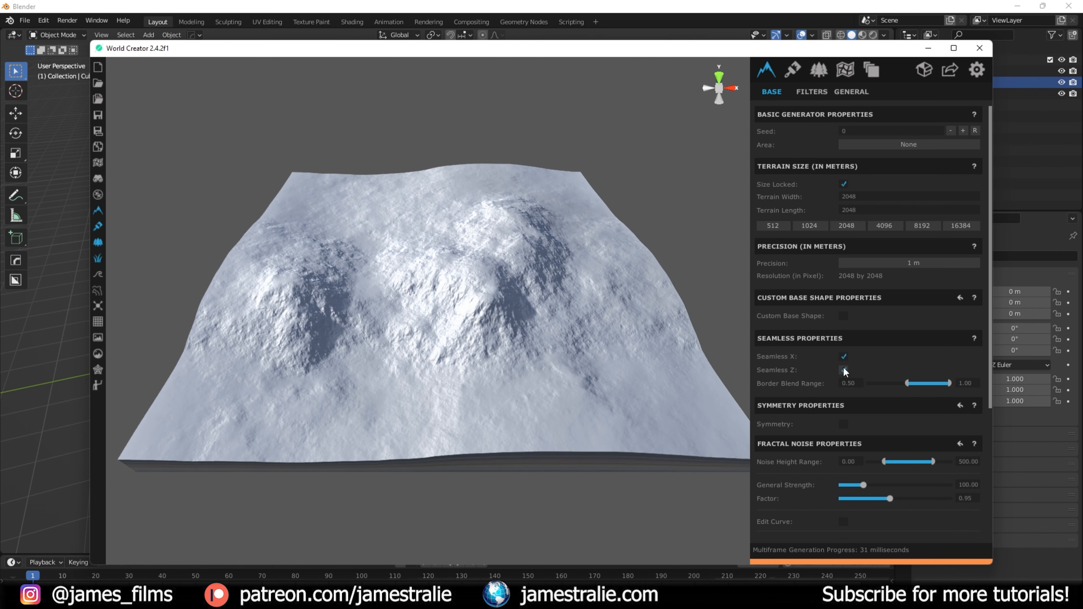
{"action": "left_click_drag", "start_coordinate": [907, 385], "coordinate": [893, 385]}
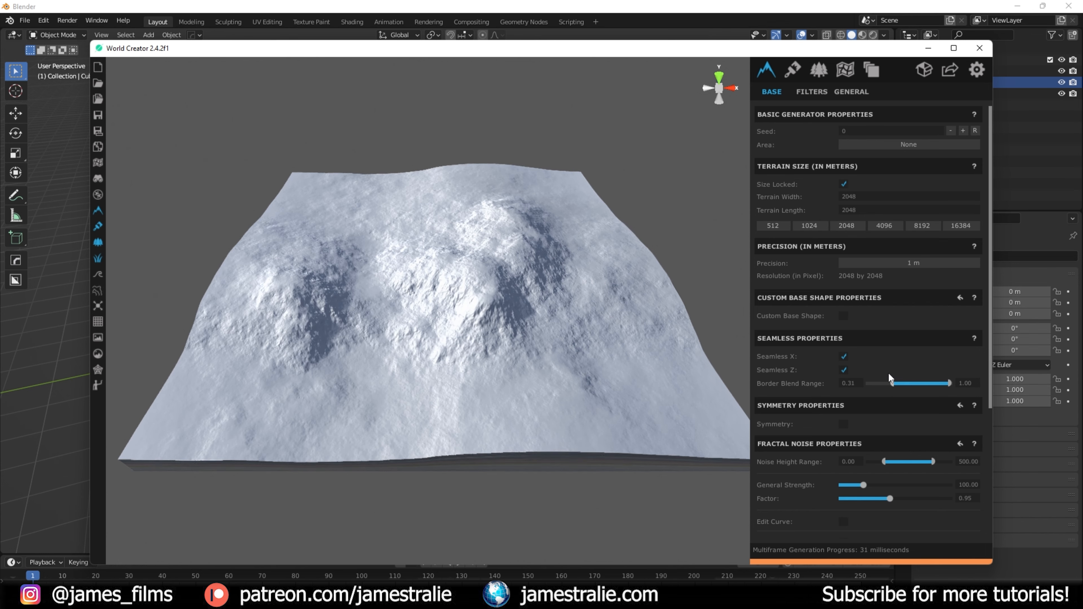
- Enable the custom base shape on a terrain enlarged to 4096 by 4096 m and open it for editing
{"action": "left_click", "coordinate": [843, 315]}
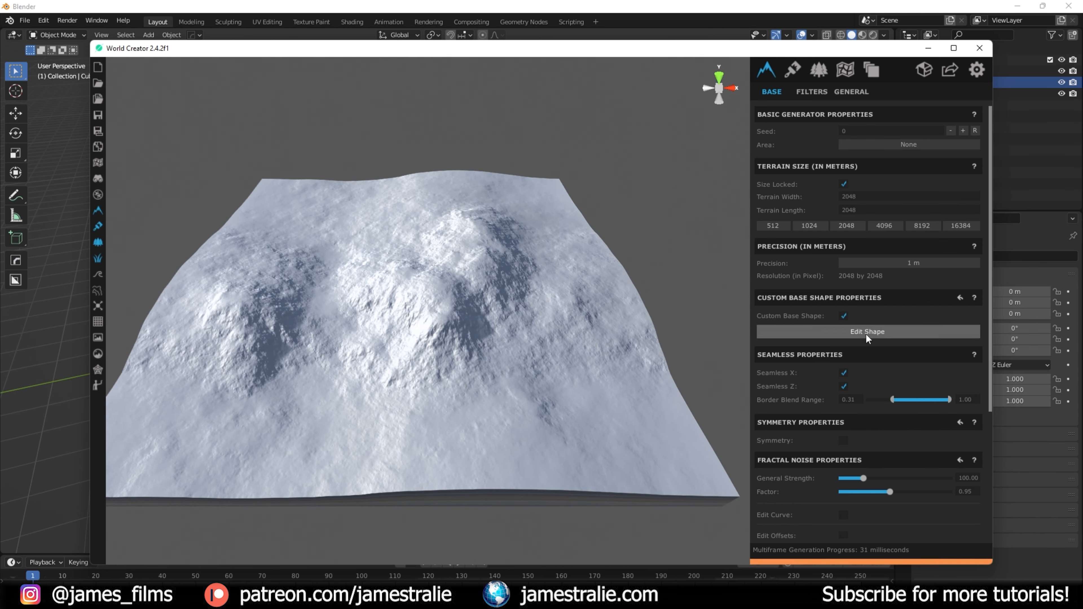
{"action": "left_click", "coordinate": [885, 226]}
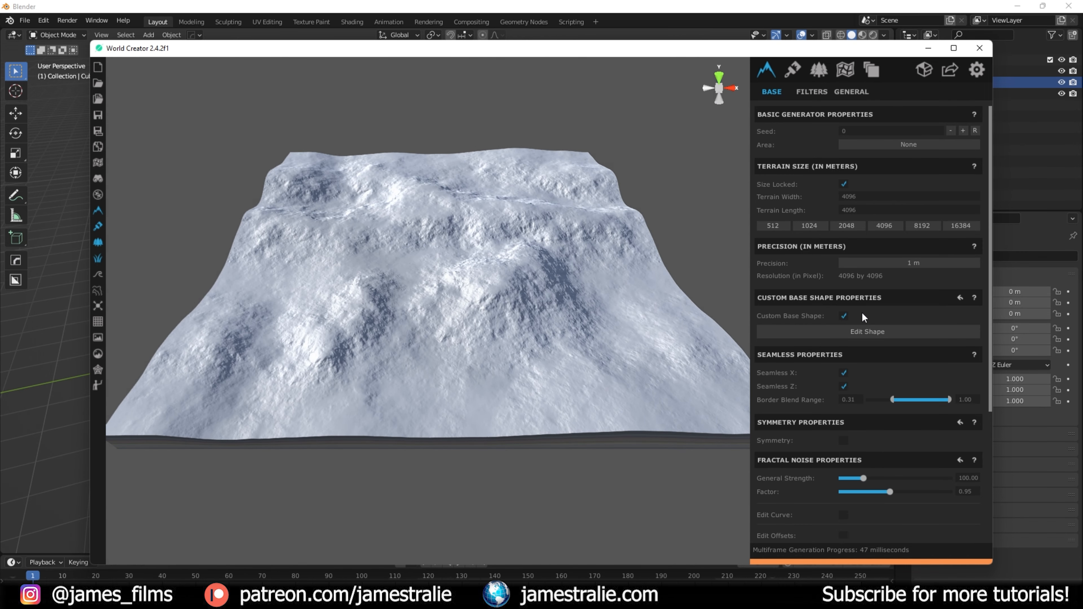
{"action": "left_click", "coordinate": [863, 331]}
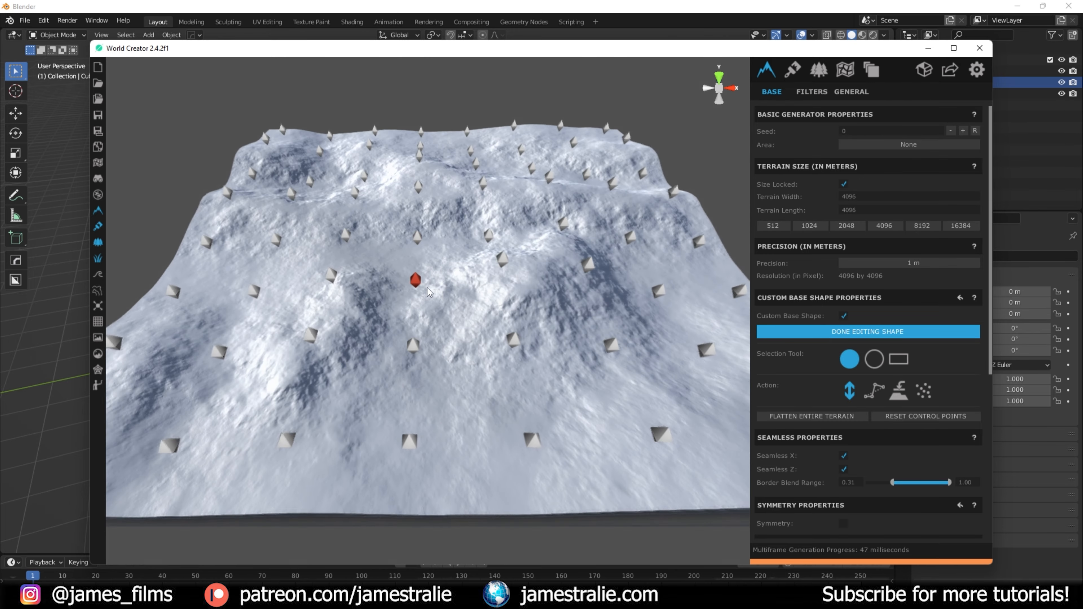
- Raise several control points around the middle of the terrain to form a central mountain
{"action": "scroll", "coordinate": [427, 288], "scroll_direction": "up", "scroll_amount": 1}
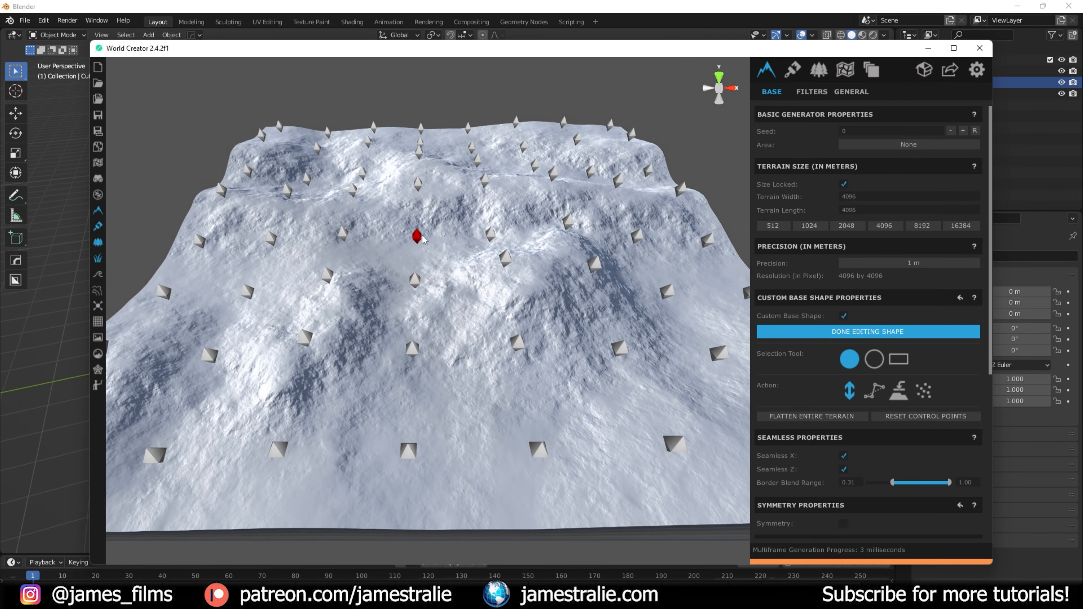
{"action": "left_click_drag", "start_coordinate": [422, 238], "coordinate": [425, 192]}
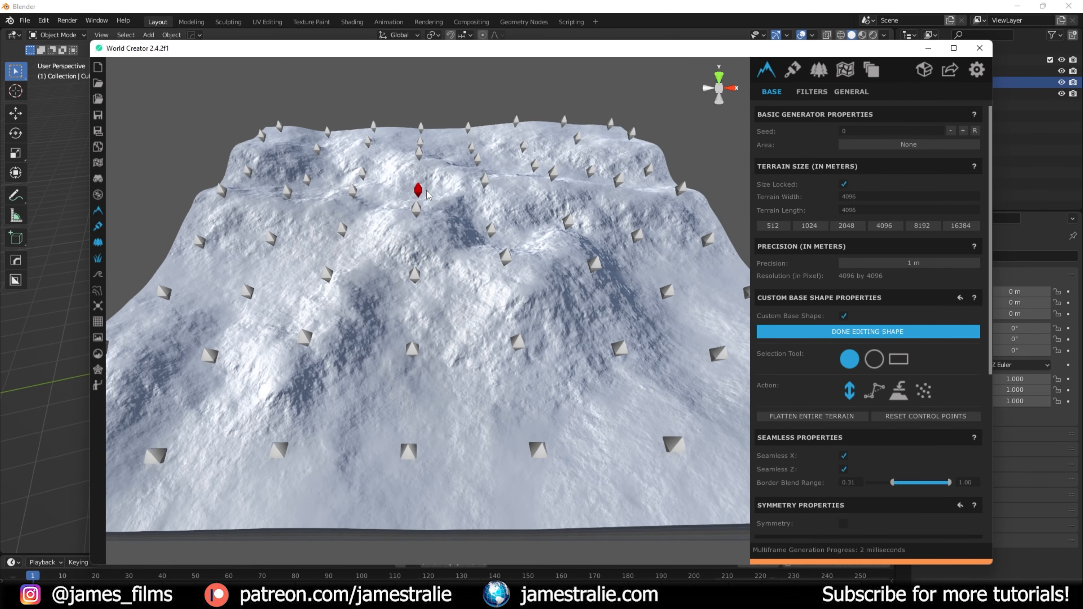
{"action": "left_click_drag", "start_coordinate": [490, 186], "coordinate": [490, 165]}
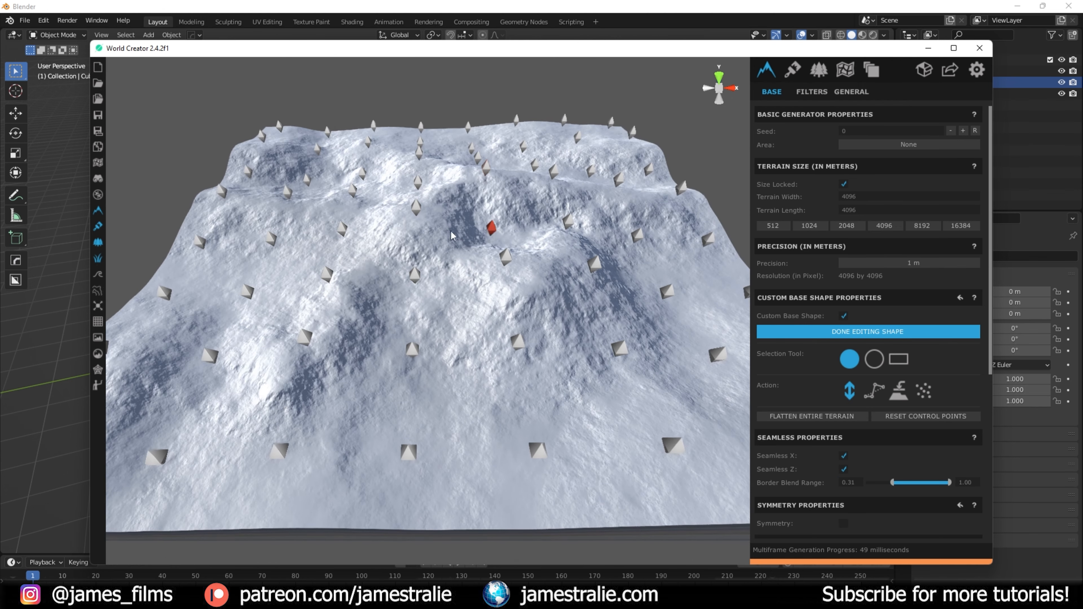
{"action": "left_click_drag", "start_coordinate": [420, 279], "coordinate": [425, 229]}
{"action": "left_click_drag", "start_coordinate": [493, 224], "coordinate": [507, 191]}
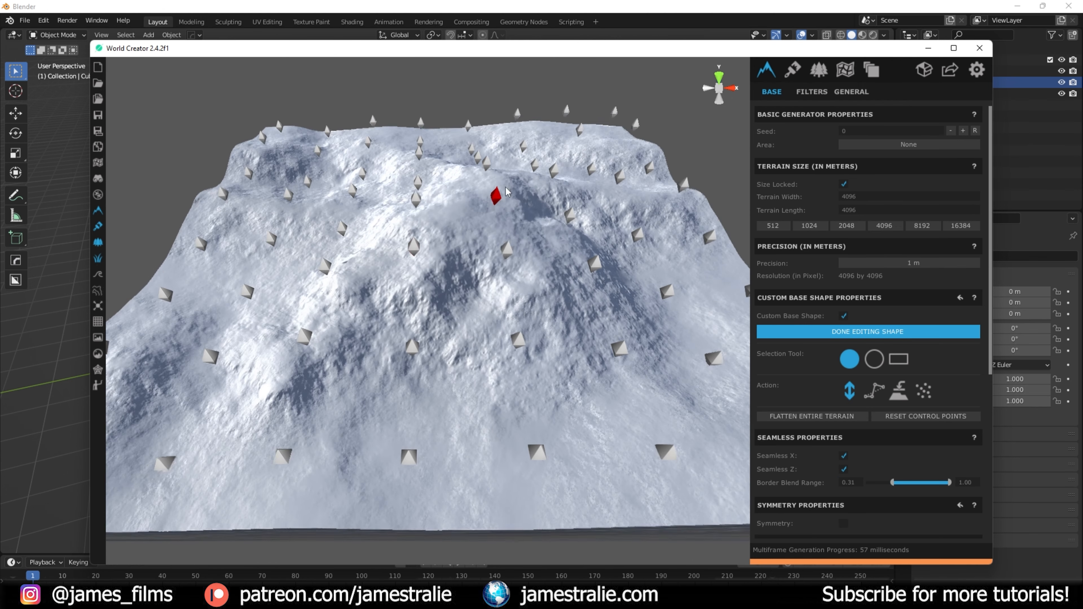
{"action": "left_click_drag", "start_coordinate": [428, 197], "coordinate": [434, 169]}
{"action": "left_click_drag", "start_coordinate": [439, 260], "coordinate": [441, 238]}
- Adjust the heights of control points along the terrain's far ridge to even out its outline
{"action": "right_click_drag", "start_coordinate": [450, 335], "coordinate": [453, 290]}
{"action": "scroll", "coordinate": [477, 360], "scroll_direction": "down", "scroll_amount": 5}
{"action": "middle_click_drag", "start_coordinate": [477, 360], "coordinate": [488, 331]}
{"action": "scroll", "coordinate": [494, 344], "scroll_direction": "up", "scroll_amount": 5}
{"action": "scroll", "coordinate": [451, 322], "scroll_direction": "up", "scroll_amount": 3}
{"action": "mouse_move", "coordinate": [488, 331]}
{"action": "left_mouse_down"}
{"action": "mouse_move", "coordinate": [488, 343]}
{"action": "mouse_move", "coordinate": [487, 319]}
{"action": "mouse_move", "coordinate": [488, 331]}
{"action": "left_mouse_up"}
{"action": "right_click_drag", "start_coordinate": [488, 331], "coordinate": [576, 329]}
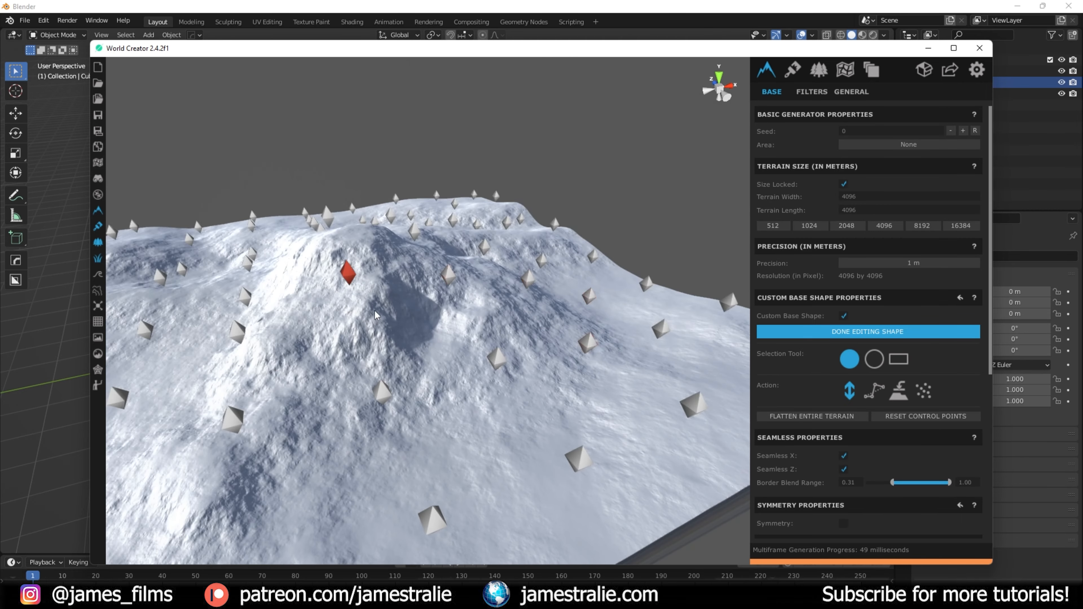
{"action": "middle_click_drag", "start_coordinate": [376, 311], "coordinate": [592, 320]}
{"action": "right_click_drag", "start_coordinate": [507, 328], "coordinate": [610, 329]}
{"action": "middle_click_drag", "start_coordinate": [404, 311], "coordinate": [543, 529]}
{"action": "middle_click_drag", "start_coordinate": [625, 366], "coordinate": [507, 369]}
{"action": "left_click_drag", "start_coordinate": [523, 294], "coordinate": [522, 301]}
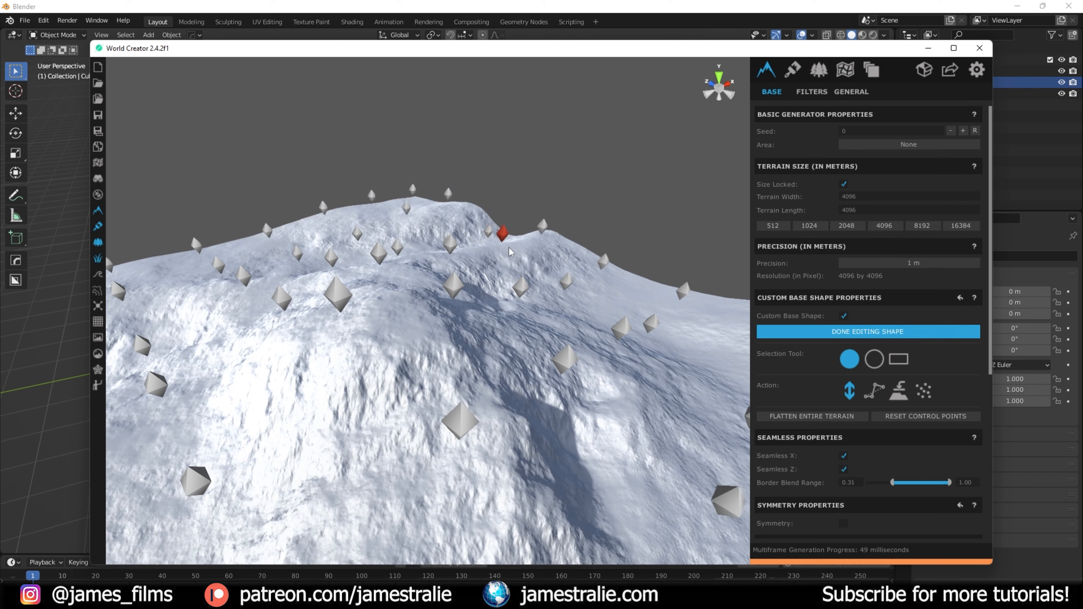
{"action": "left_click_drag", "start_coordinate": [503, 235], "coordinate": [541, 237]}
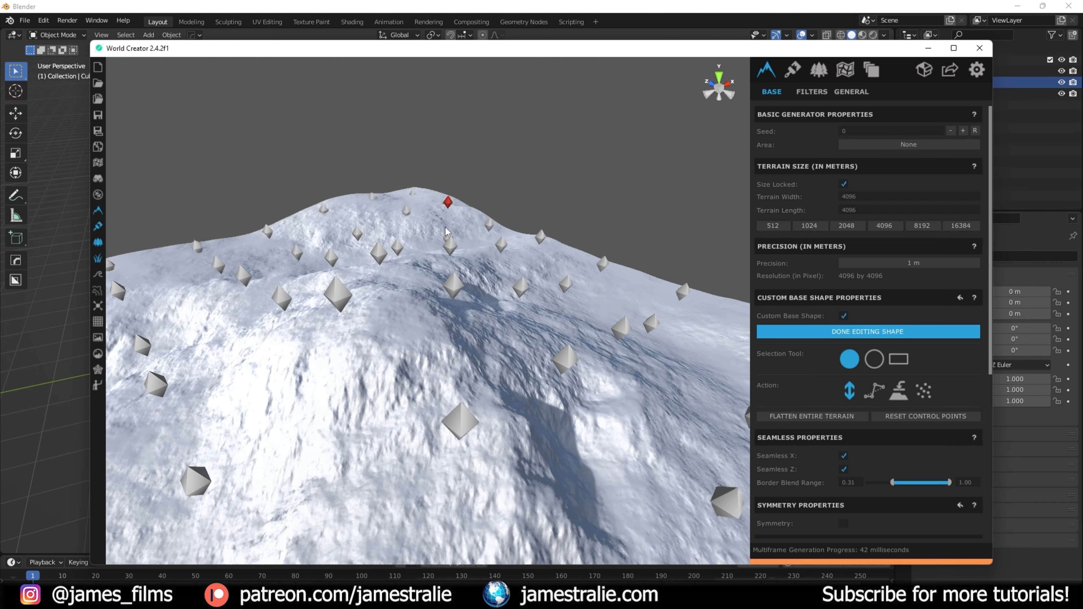
- Raise three more control points up the mountain's side to make the central peak taller
{"action": "scroll", "coordinate": [362, 285], "scroll_direction": "down", "scroll_amount": 5}
{"action": "left_click_drag", "start_coordinate": [362, 366], "coordinate": [538, 344], "text": "alt"}
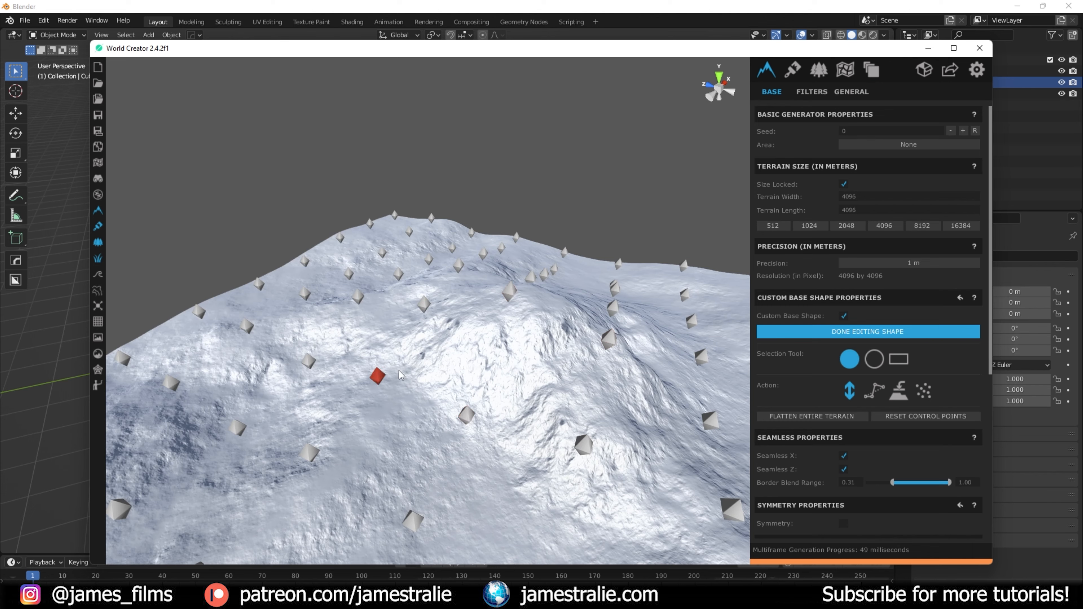
{"action": "left_click_drag", "start_coordinate": [401, 374], "coordinate": [400, 363]}
{"action": "left_click_drag", "start_coordinate": [435, 300], "coordinate": [435, 276]}
{"action": "left_click_drag", "start_coordinate": [518, 287], "coordinate": [521, 230]}
- Raise the summit control point further and lift the neighbouring points on the mountain's flanks
{"action": "scroll", "coordinate": [523, 348], "scroll_direction": "down", "scroll_amount": 2}
{"action": "left_click_drag", "start_coordinate": [524, 350], "coordinate": [339, 343], "text": "alt"}
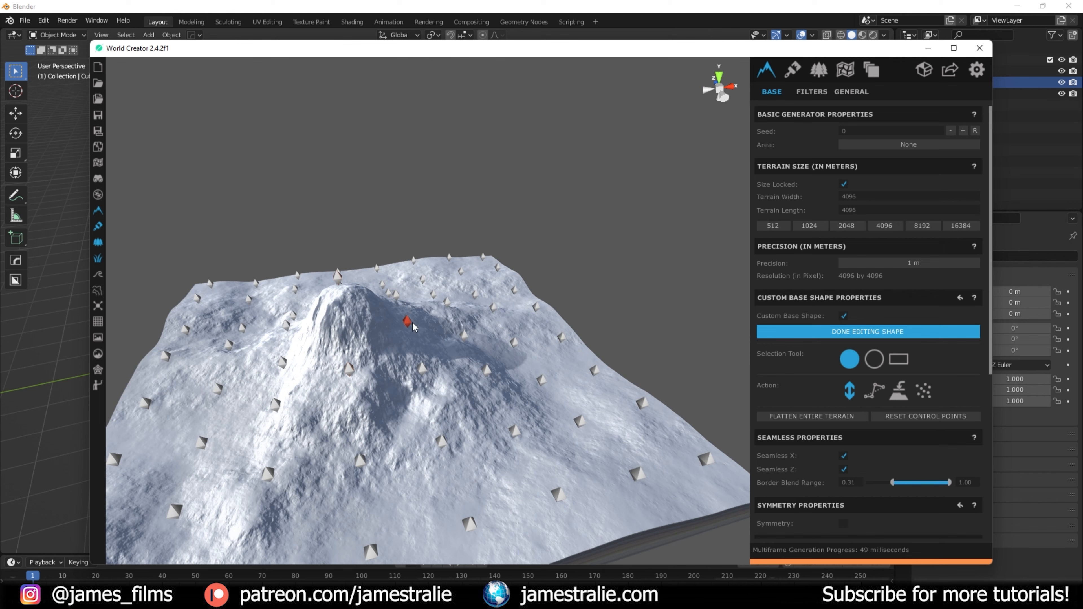
{"action": "left_click_drag", "start_coordinate": [340, 284], "coordinate": [335, 260]}
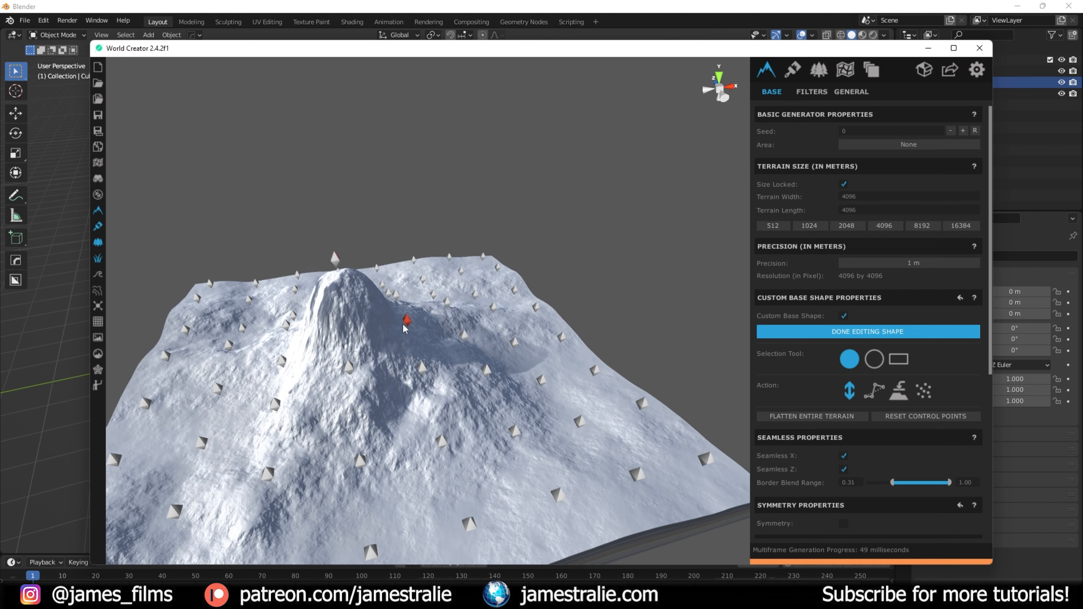
{"action": "left_click_drag", "start_coordinate": [406, 322], "coordinate": [407, 313]}
{"action": "left_click", "coordinate": [348, 365]}
{"action": "left_click", "coordinate": [273, 404]}
{"action": "left_click_drag", "start_coordinate": [273, 404], "coordinate": [280, 353]}
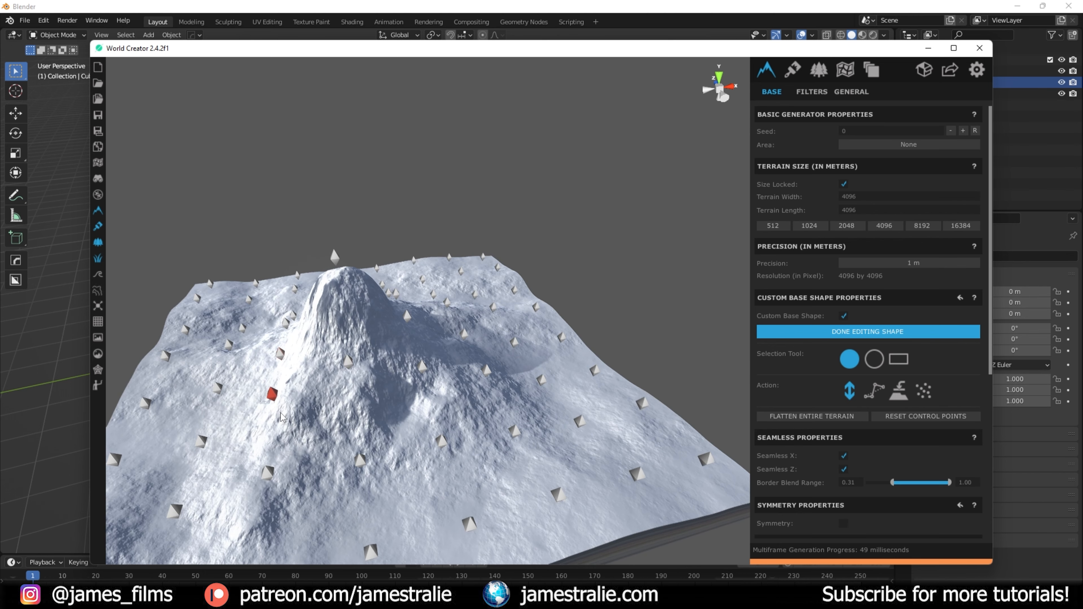
- Raise a control point slightly on the terrain at the foot of the mountain
{"action": "middle_click_drag", "start_coordinate": [281, 413], "coordinate": [367, 313]}
{"action": "mouse_move", "coordinate": [377, 357]}
{"action": "middle_mouse_down"}
{"action": "mouse_move", "coordinate": [392, 362]}
{"action": "mouse_move", "coordinate": [399, 401]}
{"action": "mouse_move", "coordinate": [385, 358]}
{"action": "middle_mouse_up"}
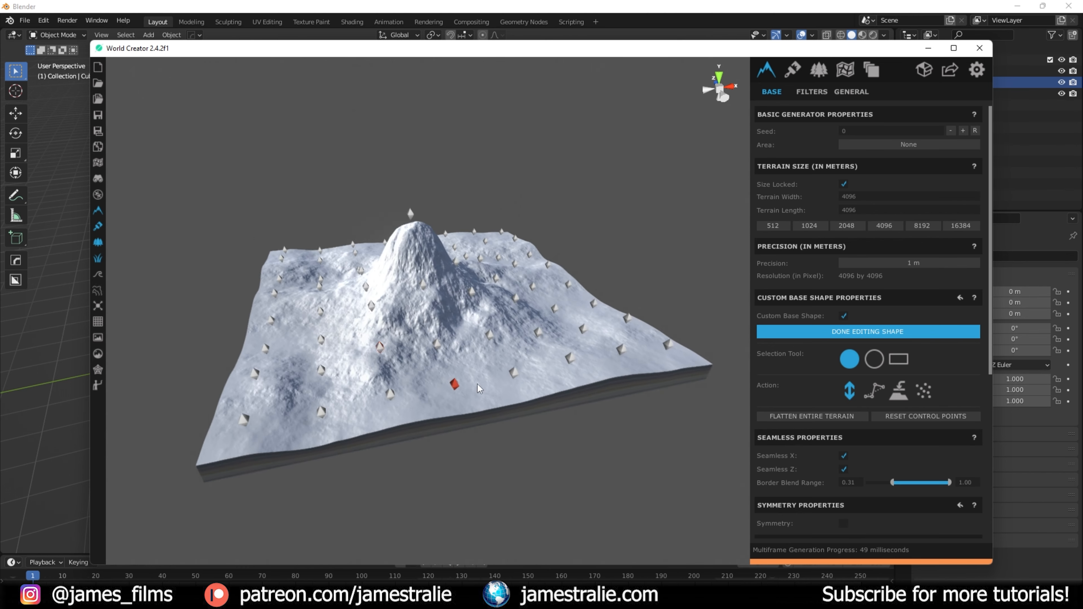
{"action": "right_click_drag", "start_coordinate": [477, 384], "coordinate": [473, 350]}
{"action": "scroll", "coordinate": [462, 332], "scroll_direction": "down", "scroll_amount": 5}
{"action": "middle_click_drag", "start_coordinate": [463, 332], "coordinate": [429, 441]}
{"action": "scroll", "coordinate": [426, 342], "scroll_direction": "up", "scroll_amount": 4}
{"action": "right_click_drag", "start_coordinate": [429, 440], "coordinate": [558, 471]}
{"action": "left_click_drag", "start_coordinate": [494, 432], "coordinate": [497, 416]}
- Try the alternative control-point actions on the terrain, and finish editing the base shape
{"action": "scroll", "coordinate": [510, 429], "scroll_direction": "down", "scroll_amount": 2}
{"action": "scroll", "coordinate": [525, 432], "scroll_direction": "down", "scroll_amount": 2}
{"action": "scroll", "coordinate": [538, 435], "scroll_direction": "down", "scroll_amount": 3}
{"action": "middle_click_drag", "start_coordinate": [538, 435], "coordinate": [337, 337]}
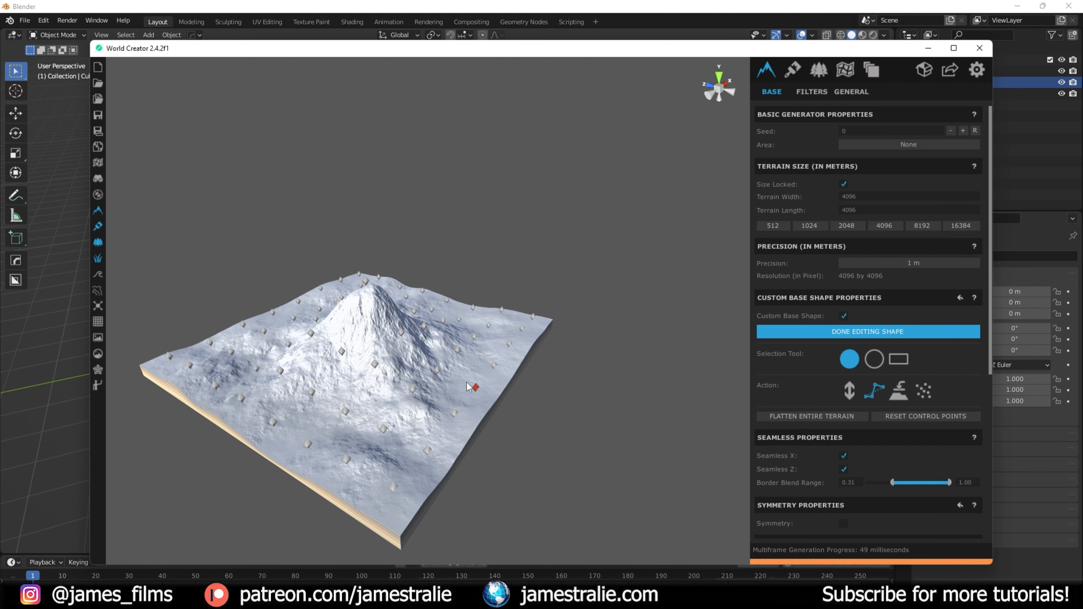
{"action": "left_click_drag", "start_coordinate": [437, 370], "coordinate": [463, 416]}
{"action": "right_click_drag", "start_coordinate": [460, 363], "coordinate": [365, 359]}
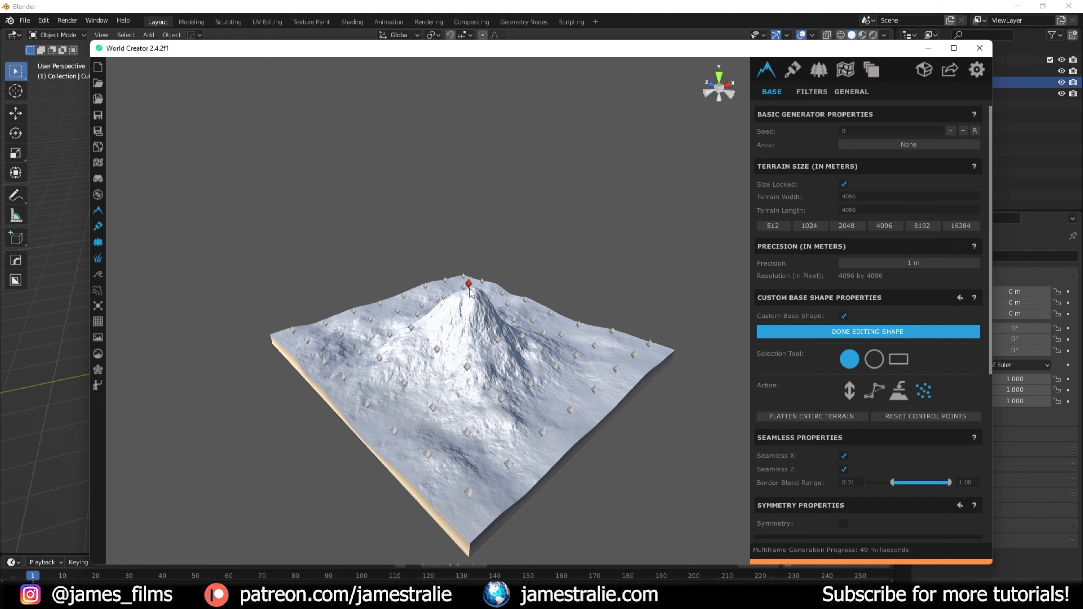
{"action": "scroll", "coordinate": [472, 367], "scroll_direction": "up", "scroll_amount": 1}
{"action": "middle_click_drag", "start_coordinate": [472, 371], "coordinate": [515, 393]}
{"action": "left_click", "coordinate": [876, 333]}
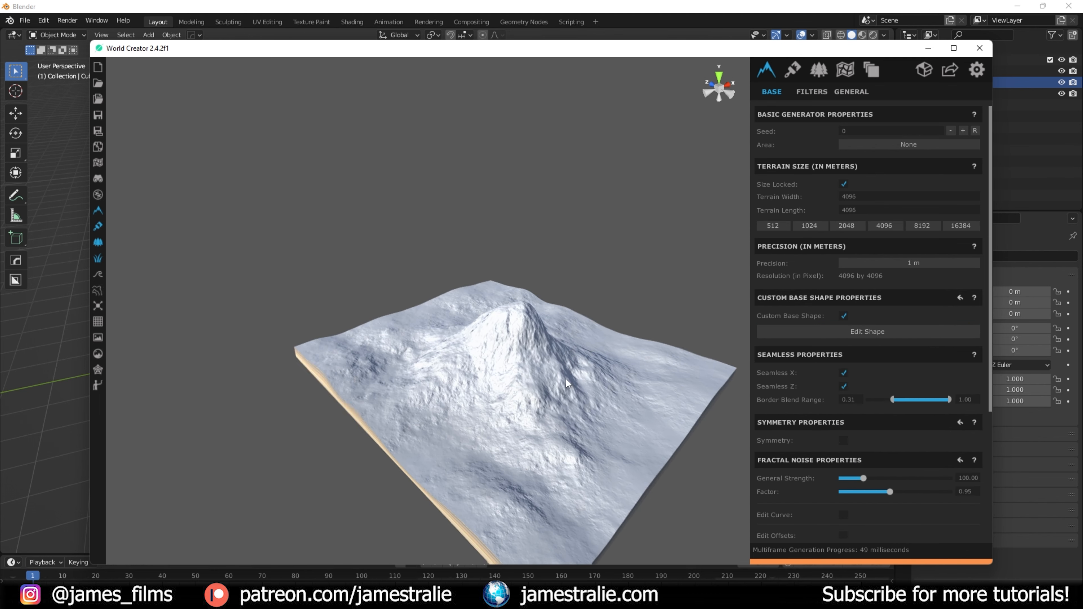
- Add a new filter layer to the mountain terrain
{"action": "middle_click_drag", "start_coordinate": [393, 343], "coordinate": [369, 368]}
{"action": "scroll", "coordinate": [499, 396], "scroll_direction": "up", "scroll_amount": 3}
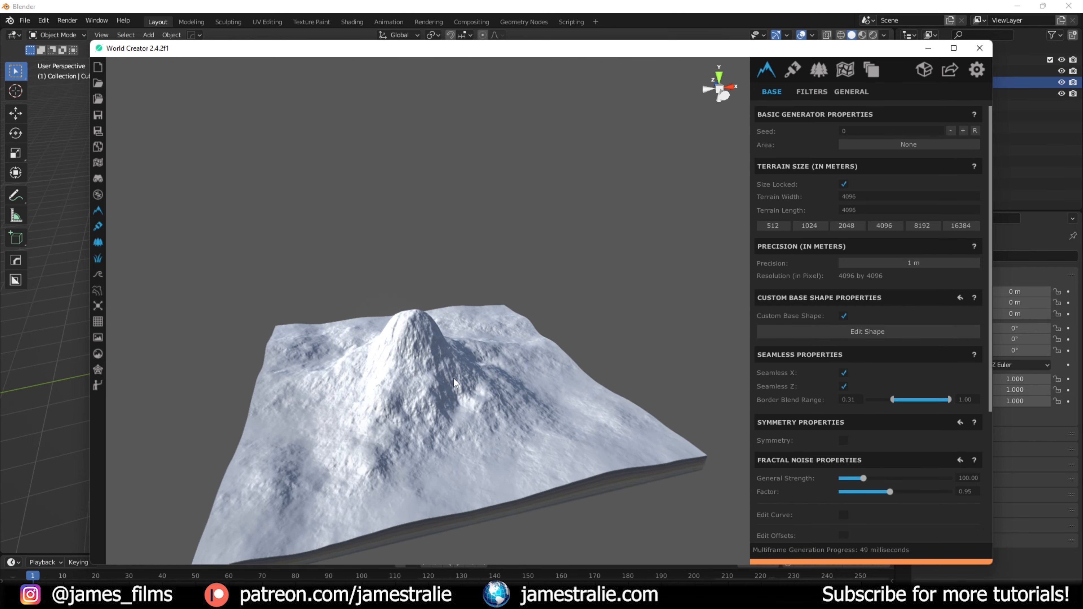
{"action": "left_click", "coordinate": [809, 94]}
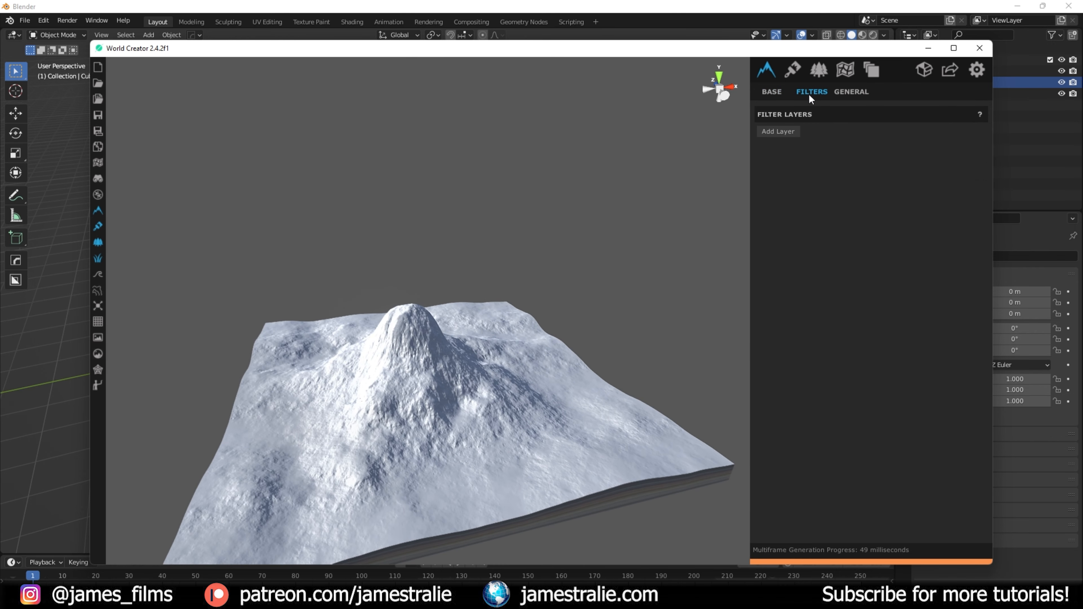
{"action": "right_click_drag", "start_coordinate": [525, 395], "coordinate": [491, 387]}
{"action": "scroll", "coordinate": [491, 388], "scroll_direction": "down", "scroll_amount": 1}
{"action": "middle_click_drag", "start_coordinate": [491, 388], "coordinate": [442, 370]}
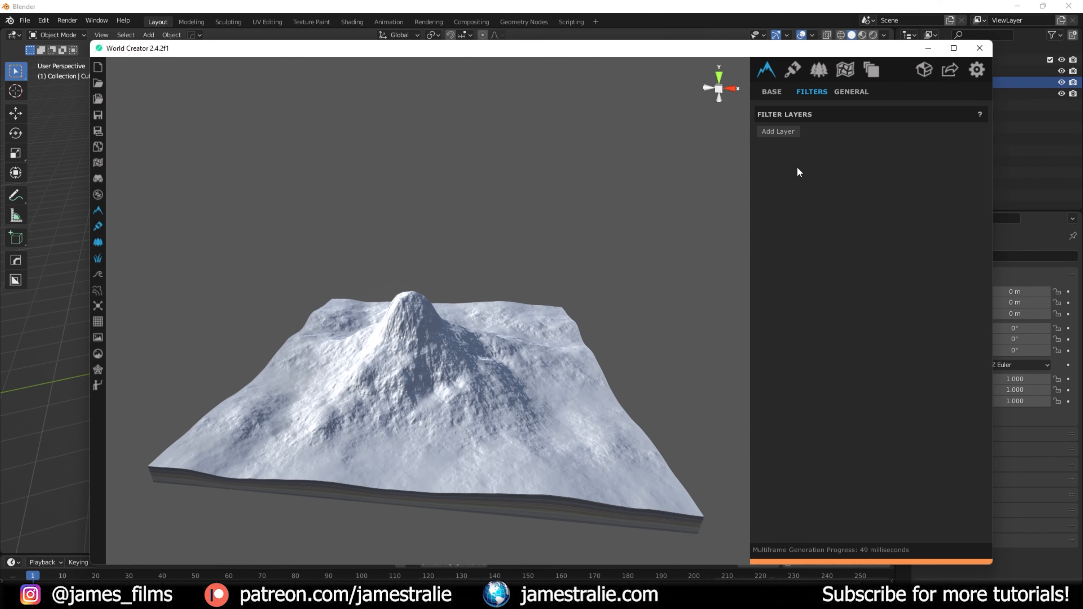
{"action": "left_click", "coordinate": [786, 133]}
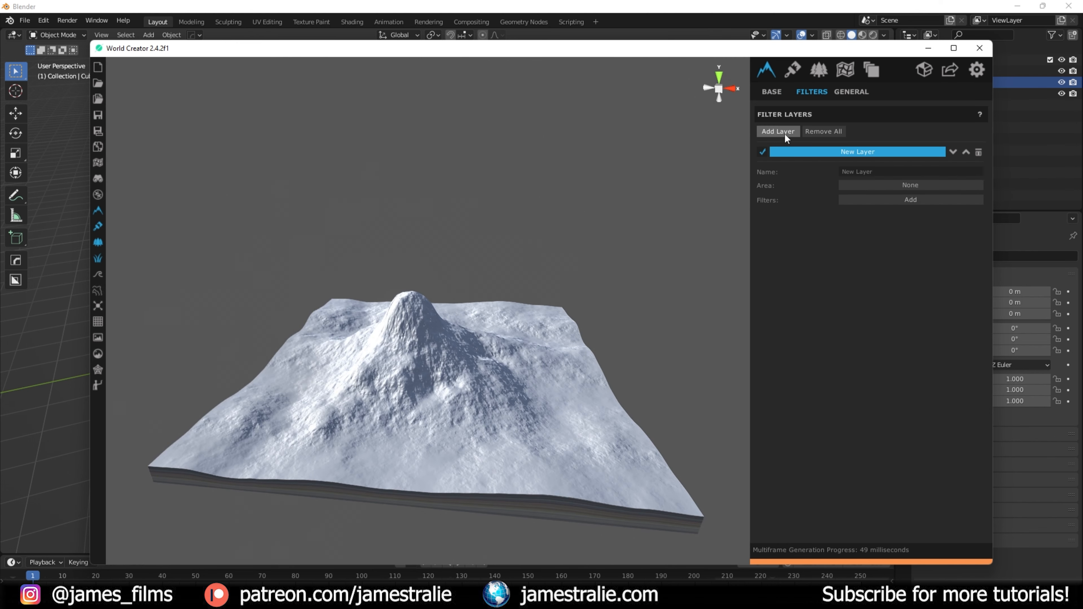
- Preview the Cutoff, Drift, LTree and Path filters from the Design category on the new layer
{"action": "left_click", "coordinate": [893, 199]}
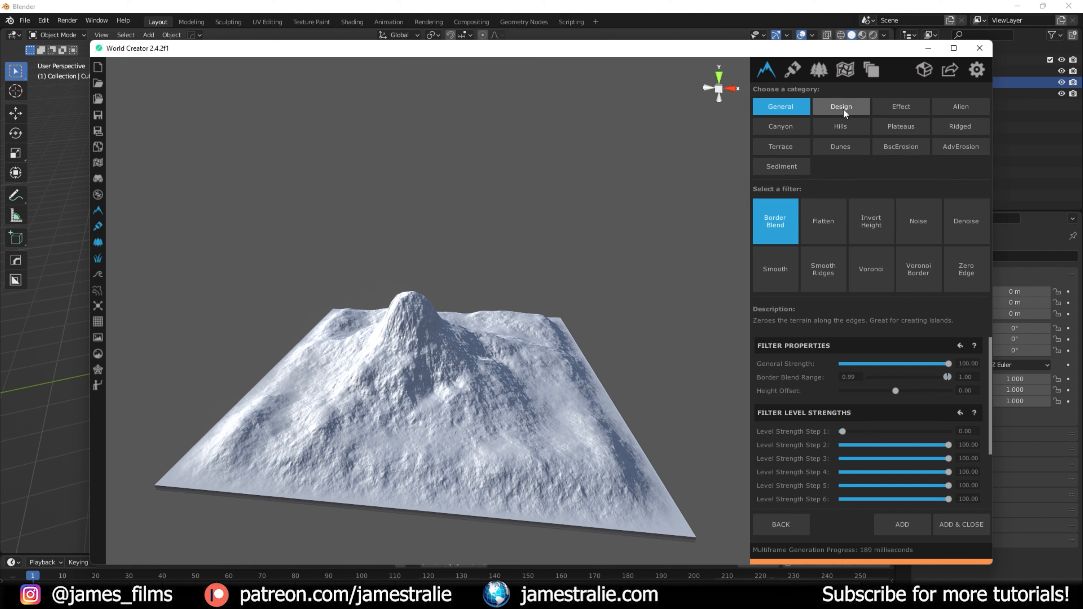
{"action": "left_click", "coordinate": [842, 108]}
{"action": "left_click", "coordinate": [834, 214]}
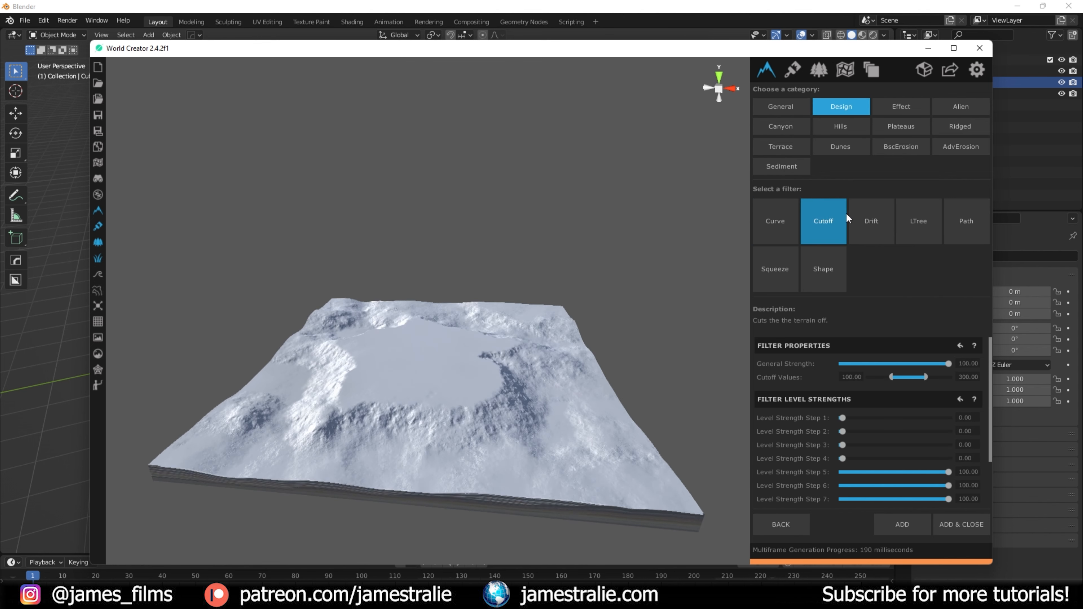
{"action": "left_click", "coordinate": [873, 218]}
{"action": "left_click", "coordinate": [924, 221]}
{"action": "left_click", "coordinate": [955, 220]}
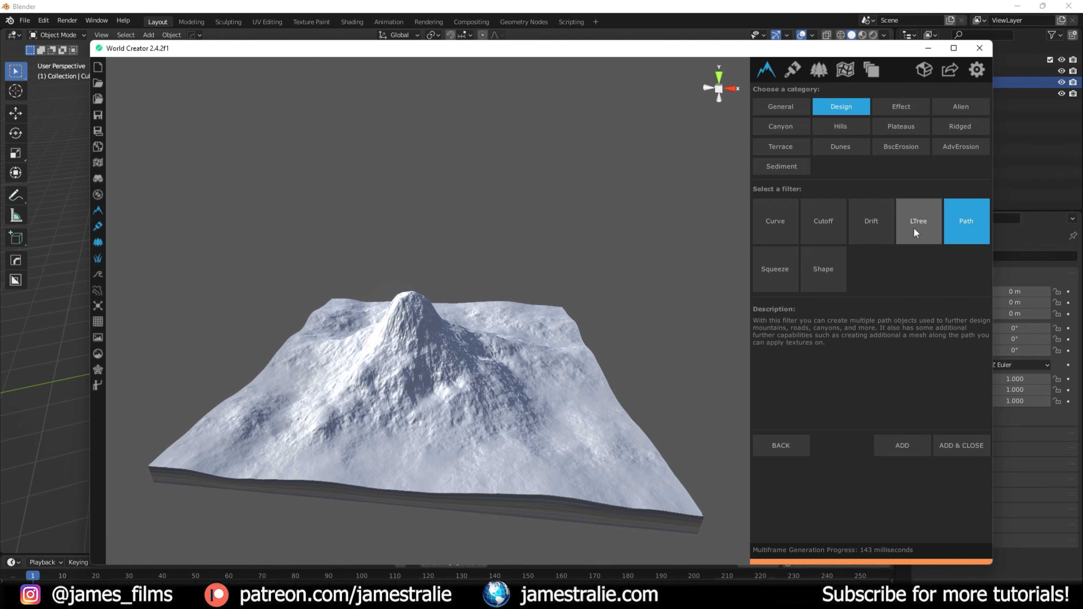
- Preview the Crater, Balloon and Deflate filters from the Effect category on the mountain
{"action": "left_click", "coordinate": [900, 108]}
{"action": "left_click", "coordinate": [834, 211]}
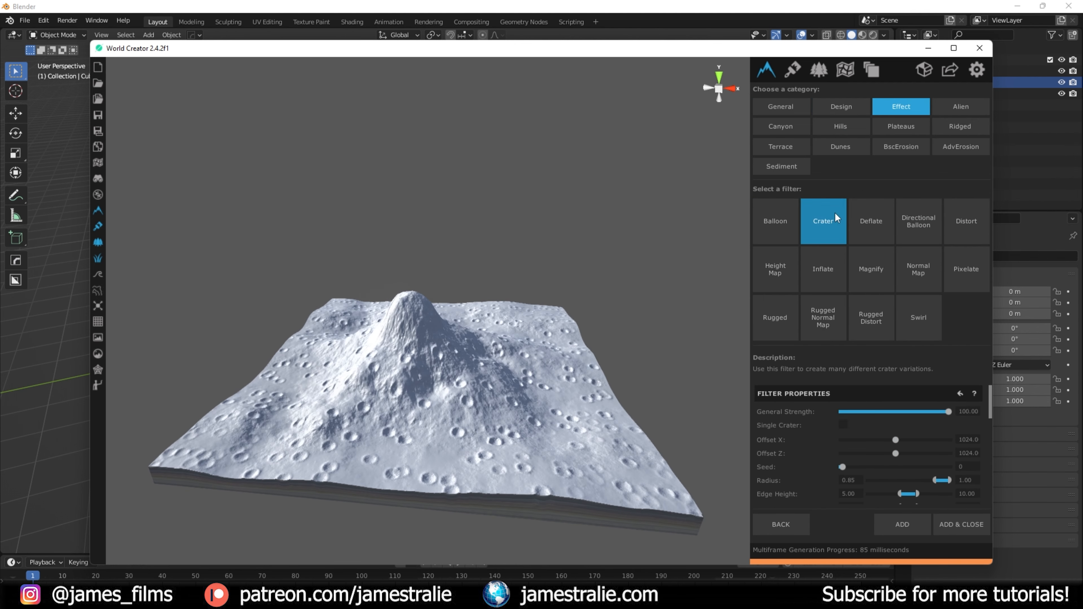
{"action": "left_click", "coordinate": [791, 208]}
{"action": "scroll", "coordinate": [401, 356], "scroll_direction": "up", "scroll_amount": 3}
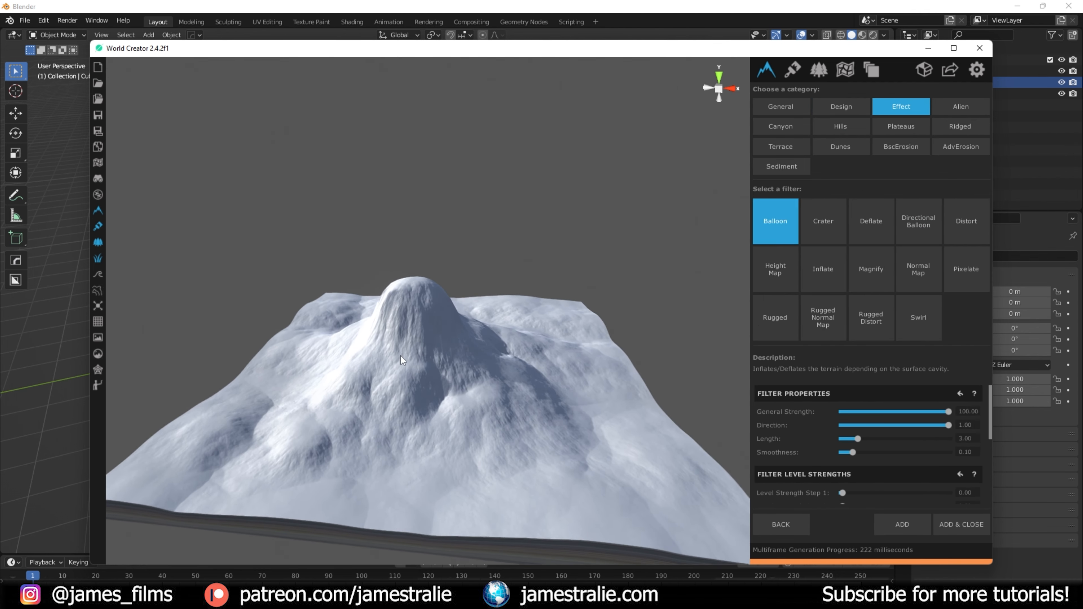
{"action": "left_click", "coordinate": [889, 231]}
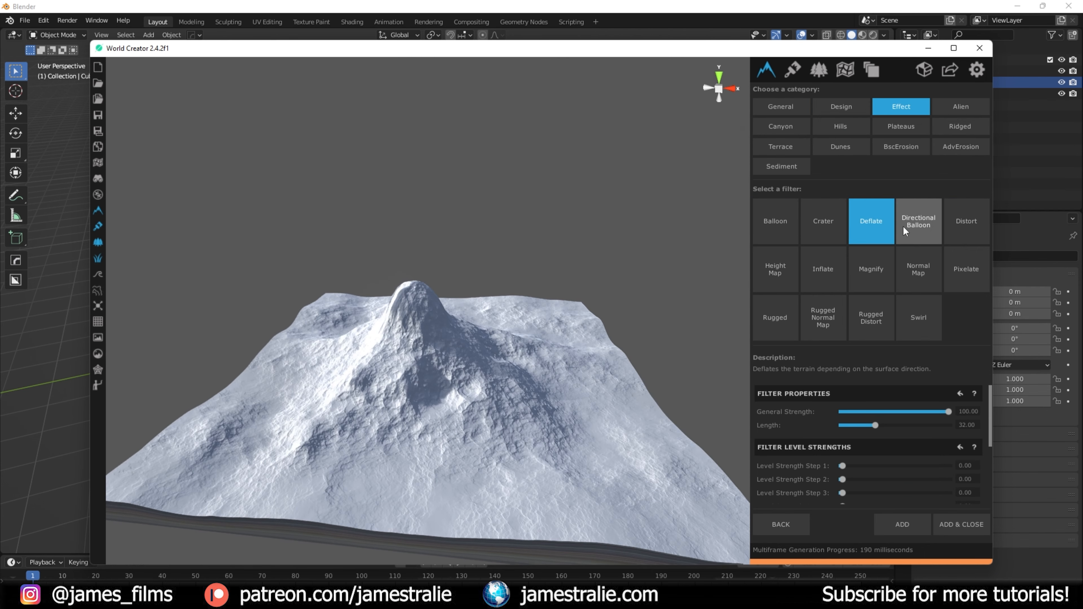
- Preview the Directional Balloon filter and examine its effect on the mountain from several angles
{"action": "left_click", "coordinate": [903, 227]}
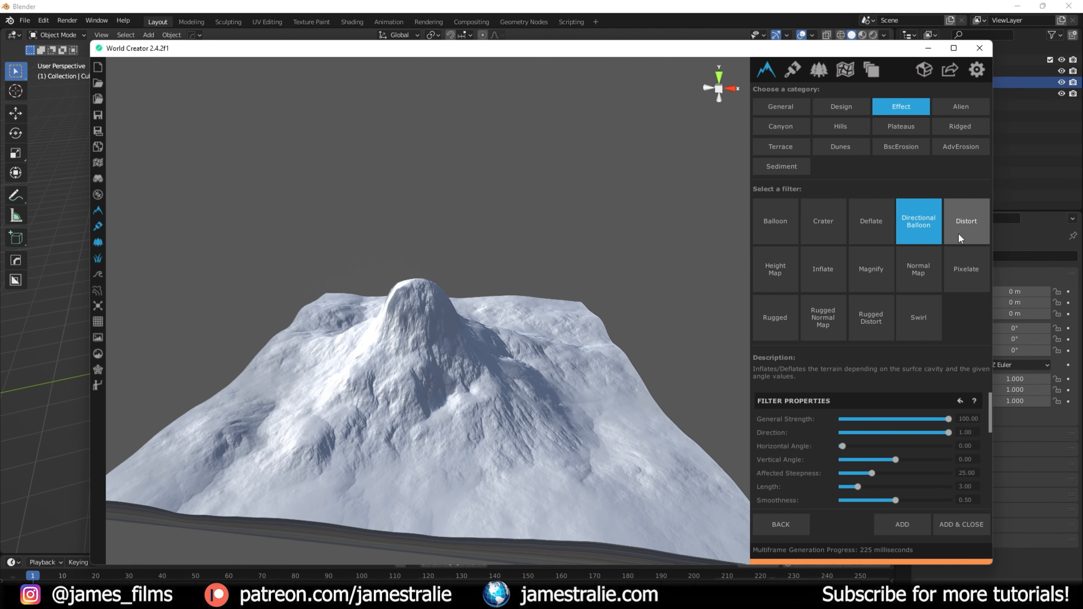
{"action": "scroll", "coordinate": [279, 403], "scroll_direction": "down", "scroll_amount": 3}
{"action": "scroll", "coordinate": [365, 390], "scroll_direction": "up", "scroll_amount": 3}
{"action": "middle_click_drag", "start_coordinate": [330, 436], "coordinate": [486, 363]}
{"action": "scroll", "coordinate": [486, 363], "scroll_direction": "down", "scroll_amount": 2}
{"action": "scroll", "coordinate": [473, 390], "scroll_direction": "up", "scroll_amount": 2}
{"action": "scroll", "coordinate": [473, 392], "scroll_direction": "up", "scroll_amount": 2}
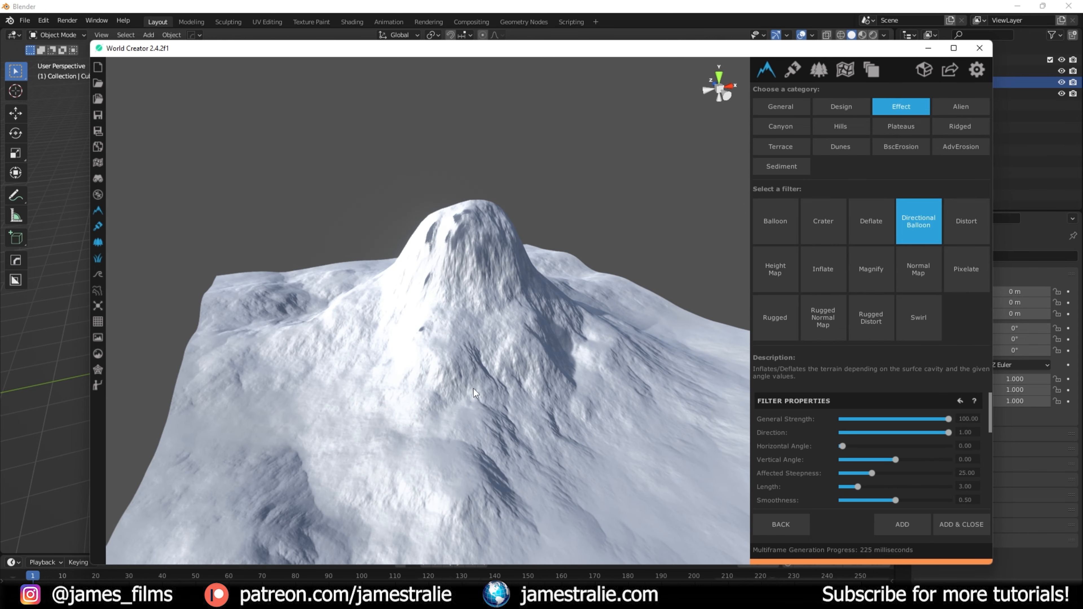
{"action": "scroll", "coordinate": [482, 385], "scroll_direction": "down", "scroll_amount": 2}
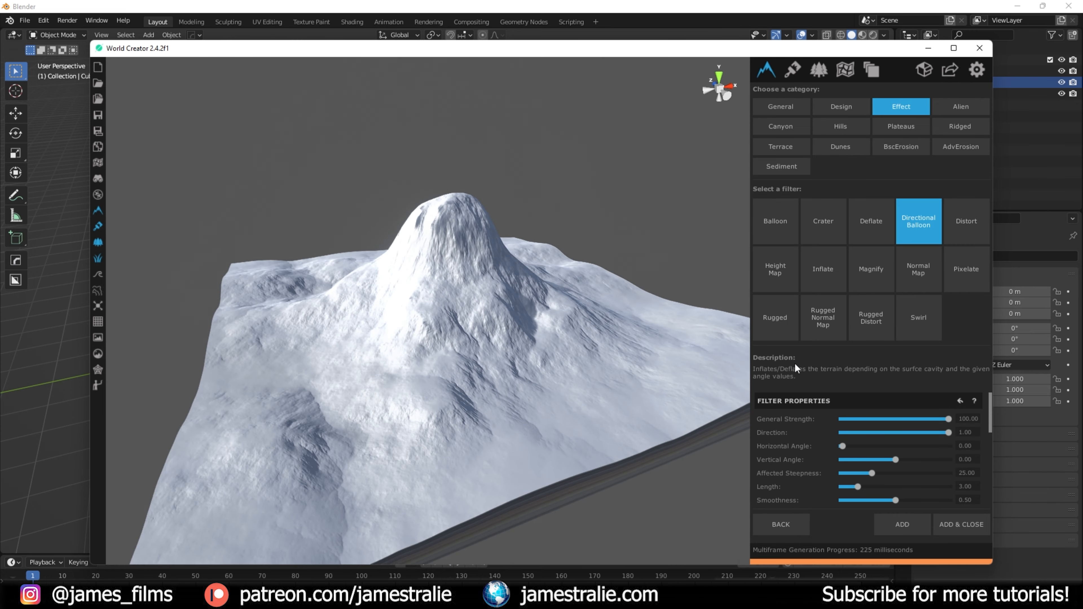
- Preview the Rugged Normal Map, Inflate, Height Map and Rugged filters, and examine the Rugged result up close
{"action": "left_click", "coordinate": [819, 331]}
{"action": "left_click", "coordinate": [823, 275]}
{"action": "left_click", "coordinate": [784, 276]}
{"action": "left_click", "coordinate": [774, 309]}
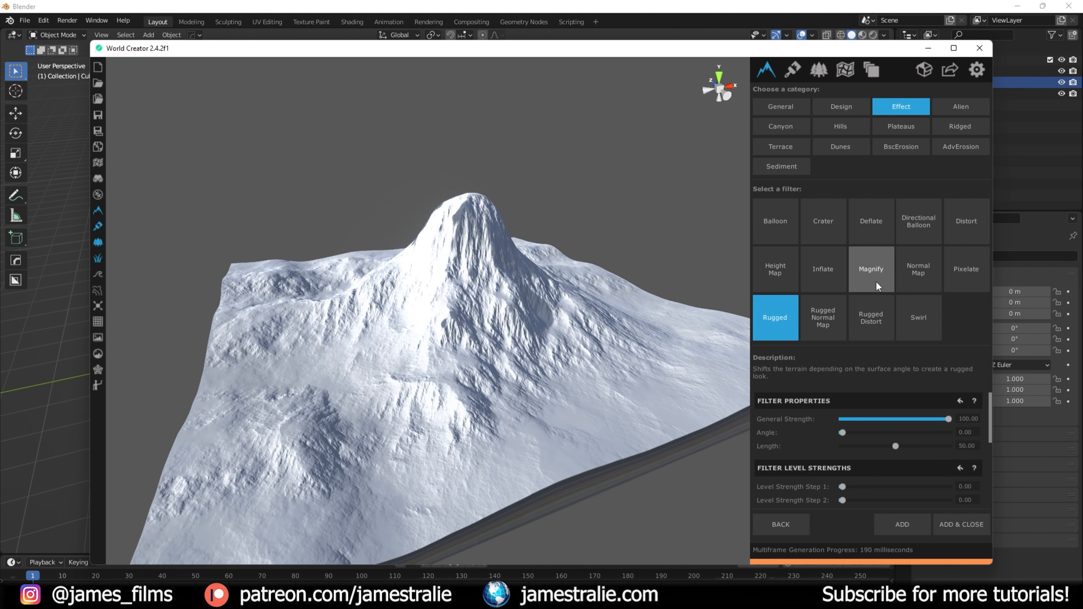
{"action": "scroll", "coordinate": [566, 388], "scroll_direction": "up", "scroll_amount": 3}
{"action": "right_click_drag", "start_coordinate": [569, 432], "coordinate": [477, 407]}
{"action": "middle_click_drag", "start_coordinate": [477, 406], "coordinate": [356, 376]}
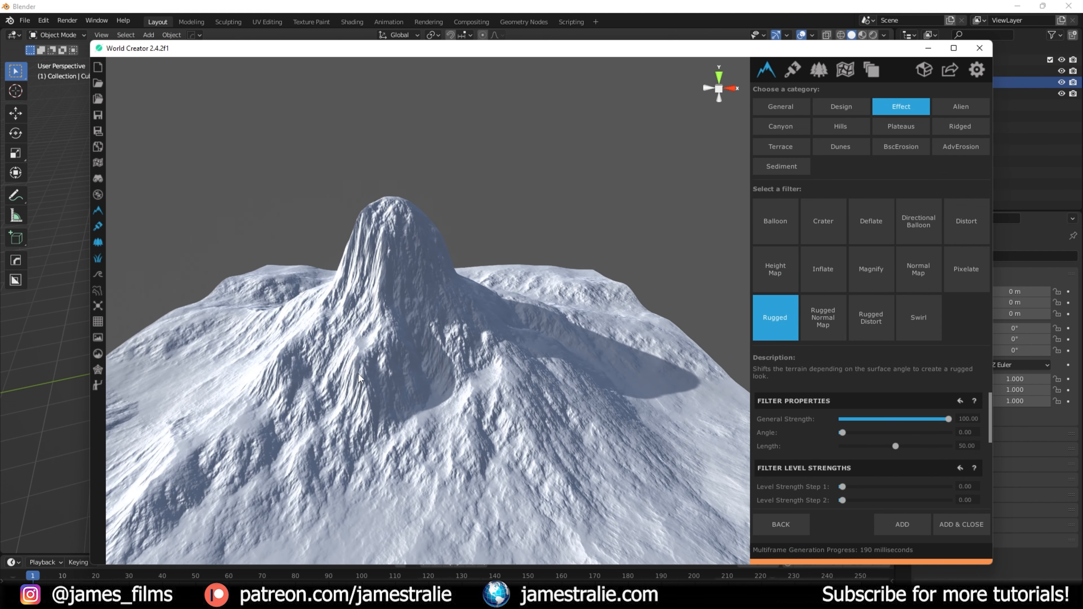
{"action": "scroll", "coordinate": [359, 373], "scroll_direction": "down", "scroll_amount": 3}
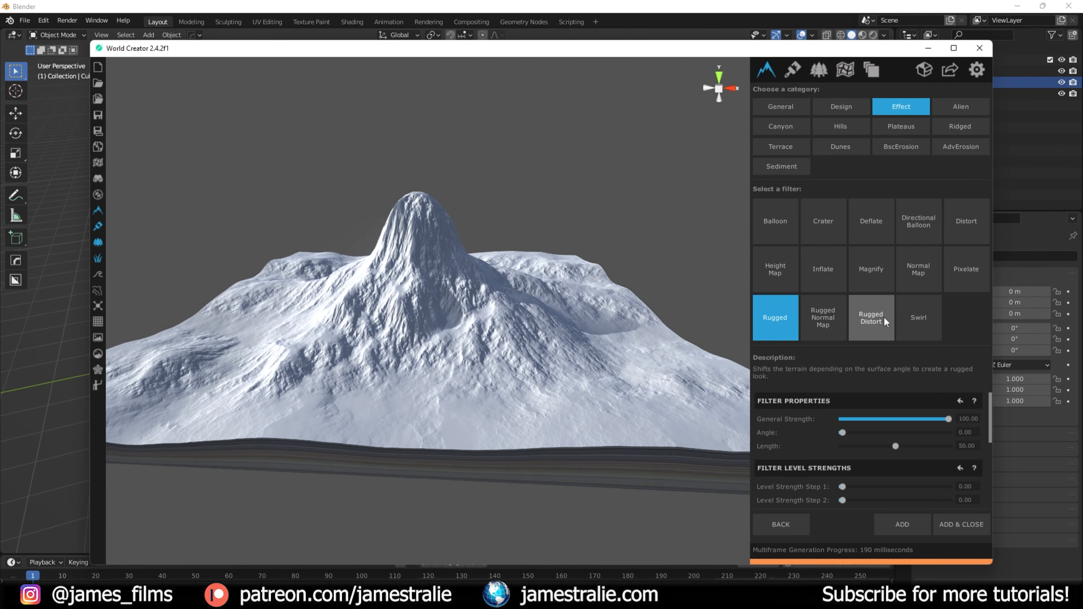
- Try the Rugged Distort filter, and the Swirl filter with general strength 36.31, swirl strength 24 and Position X 953.42
{"action": "left_click", "coordinate": [886, 317]}
{"action": "left_click", "coordinate": [911, 316]}
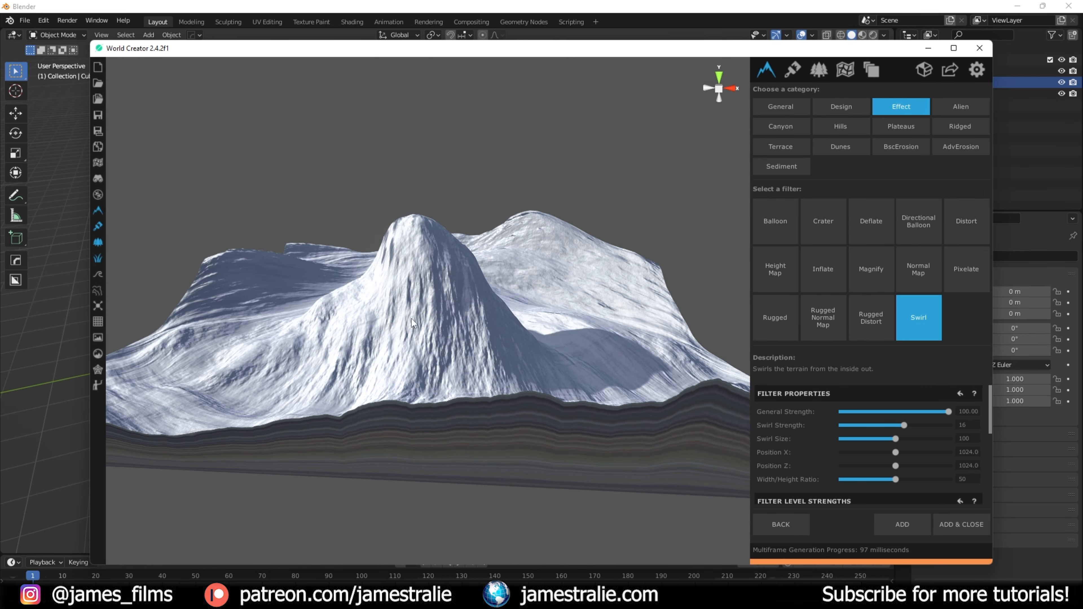
{"action": "right_click_drag", "start_coordinate": [380, 458], "coordinate": [416, 442]}
{"action": "middle_click_drag", "start_coordinate": [416, 442], "coordinate": [376, 305]}
{"action": "scroll", "coordinate": [360, 273], "scroll_direction": "down", "scroll_amount": 3}
{"action": "middle_click_drag", "start_coordinate": [358, 265], "coordinate": [392, 316]}
{"action": "right_click_drag", "start_coordinate": [391, 316], "coordinate": [593, 265]}
{"action": "left_click_drag", "start_coordinate": [904, 425], "coordinate": [882, 411]}
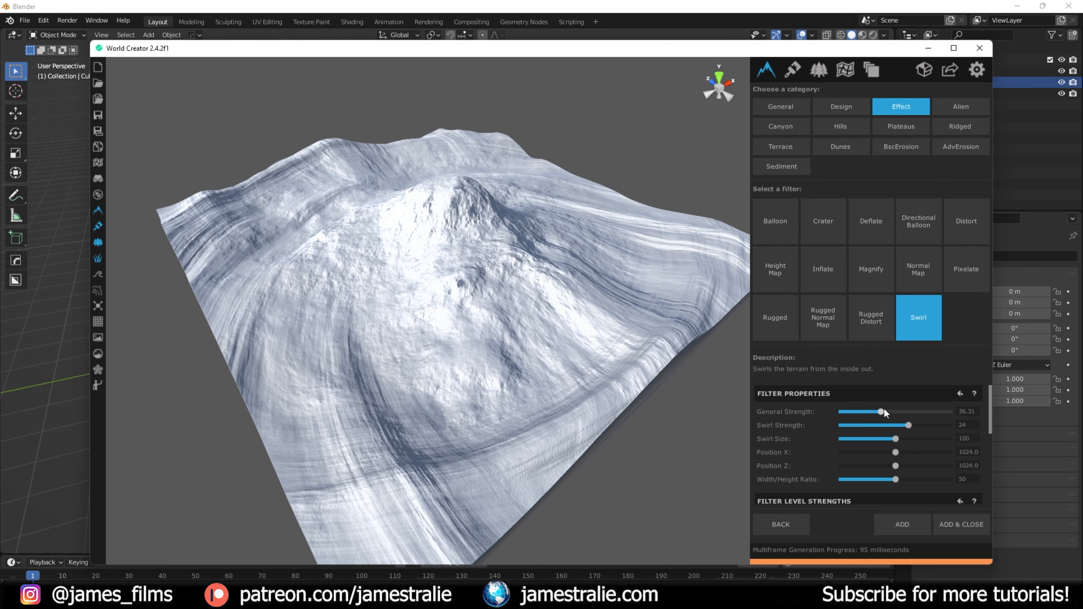
{"action": "left_click_drag", "start_coordinate": [896, 452], "coordinate": [889, 453]}
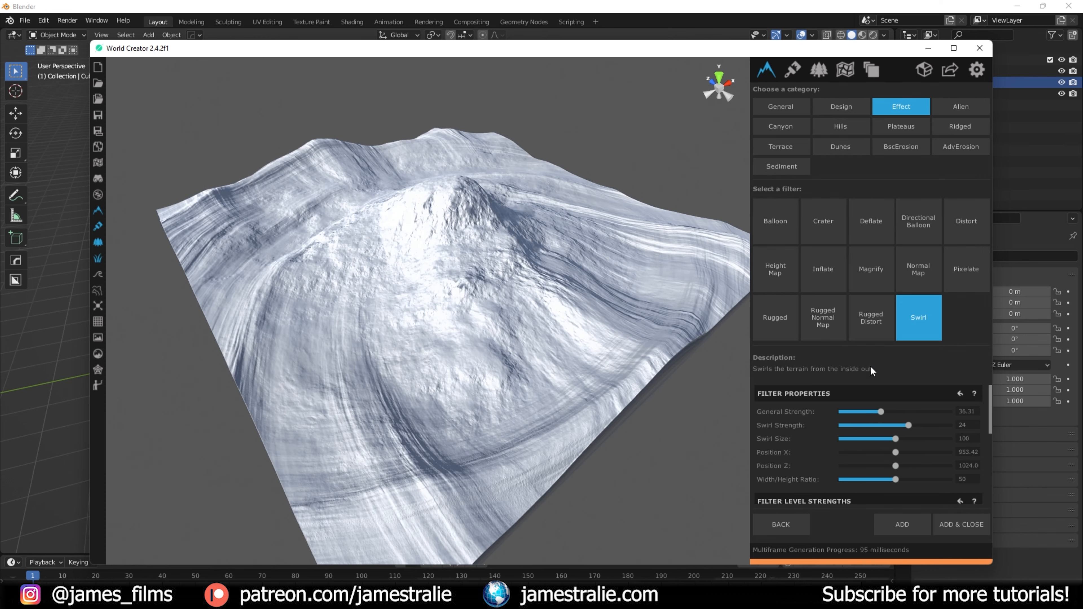
- Add the Rugged filter from the Effect category to the layer twice, at general strength 100
{"action": "left_click", "coordinate": [868, 327]}
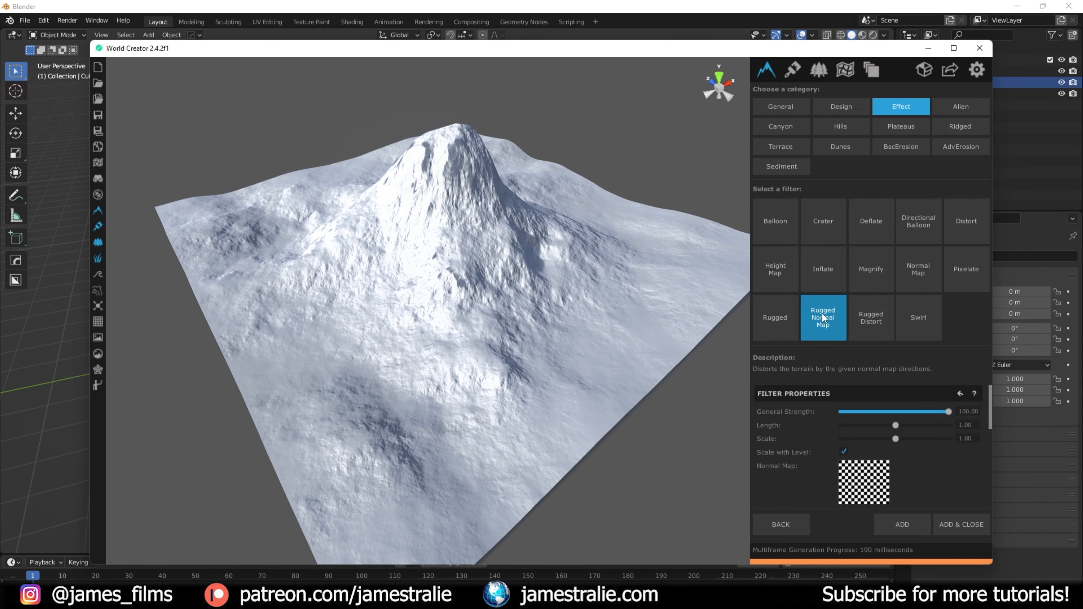
{"action": "left_click", "coordinate": [782, 318]}
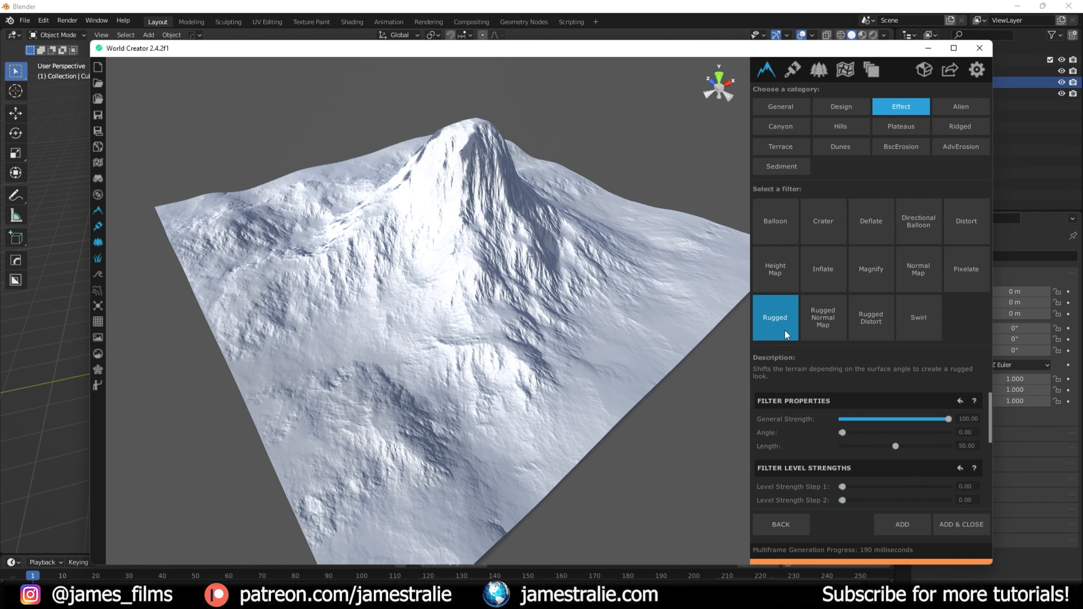
{"action": "middle_click_drag", "start_coordinate": [544, 317], "coordinate": [520, 338]}
{"action": "middle_click_drag", "start_coordinate": [438, 331], "coordinate": [366, 336]}
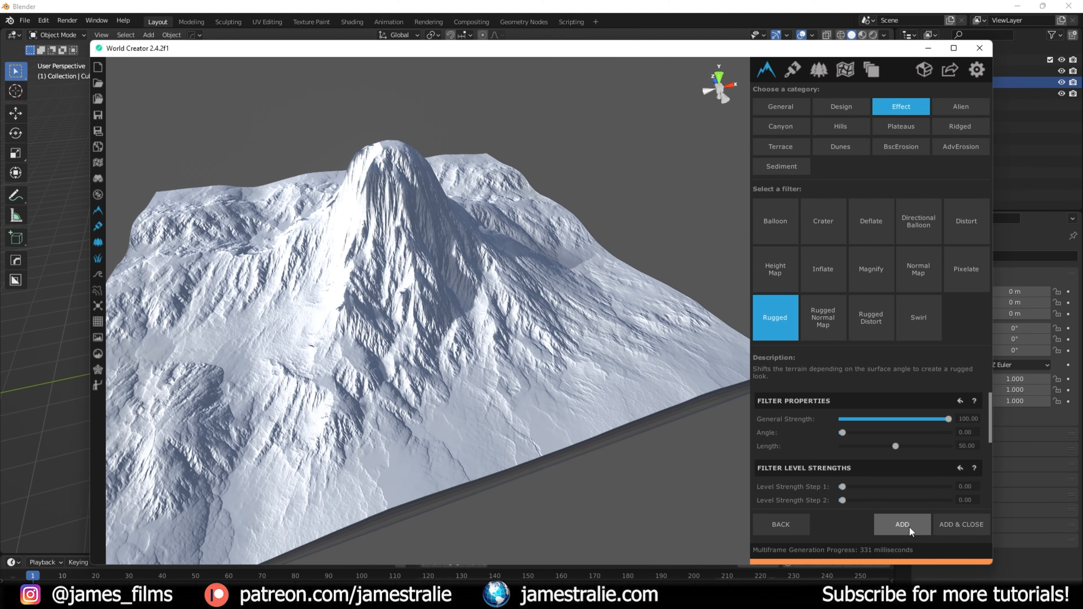
{"action": "left_click", "coordinate": [905, 525]}
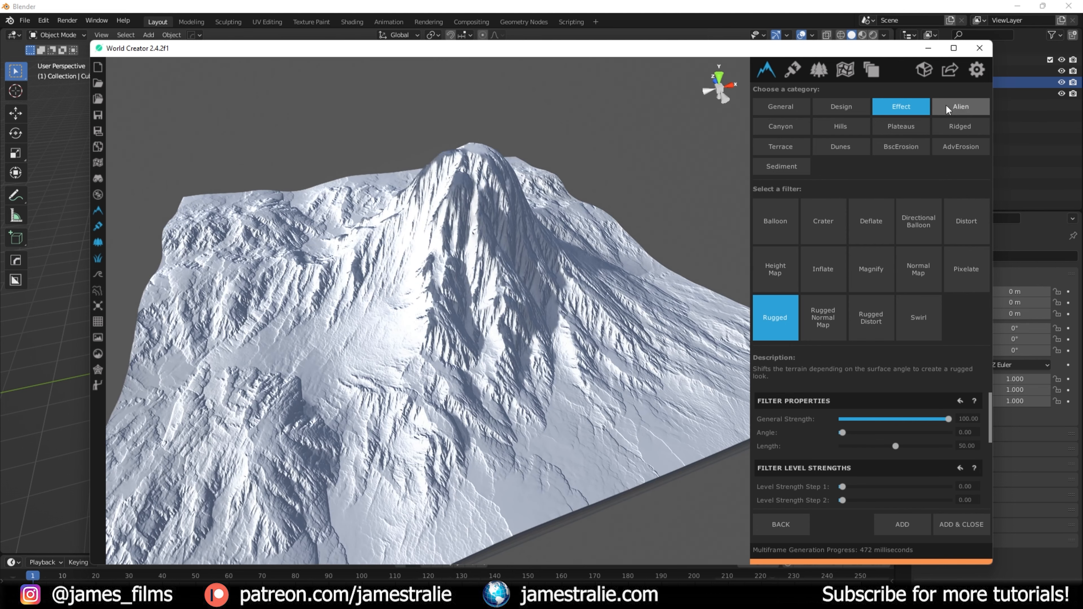
- Preview the Cratered Cliffs and Cratered Plates filters from the Alien category
{"action": "left_click", "coordinate": [946, 105]}
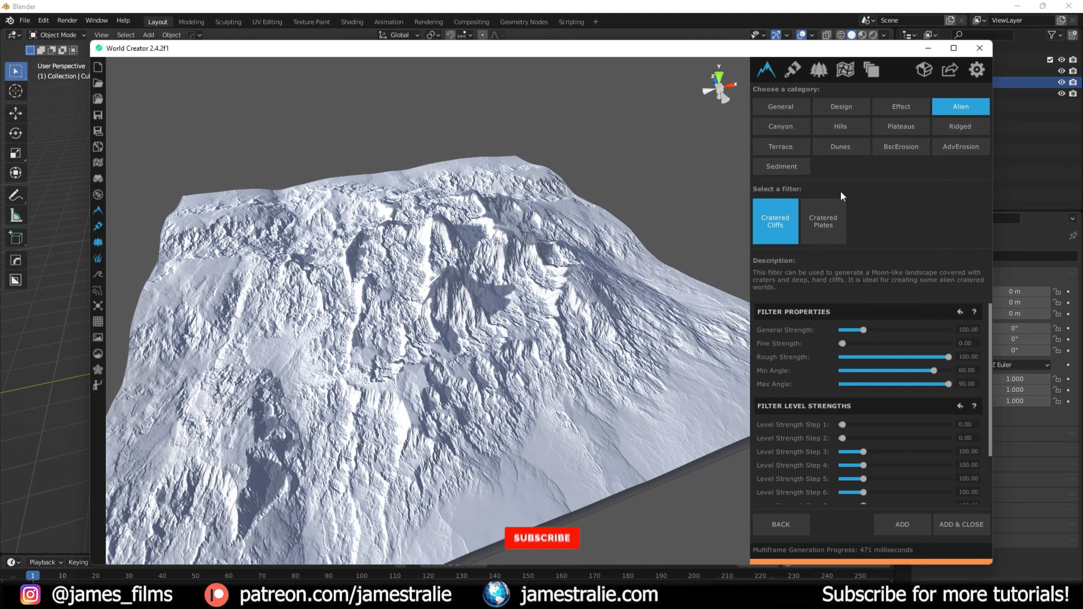
{"action": "left_click", "coordinate": [834, 220]}
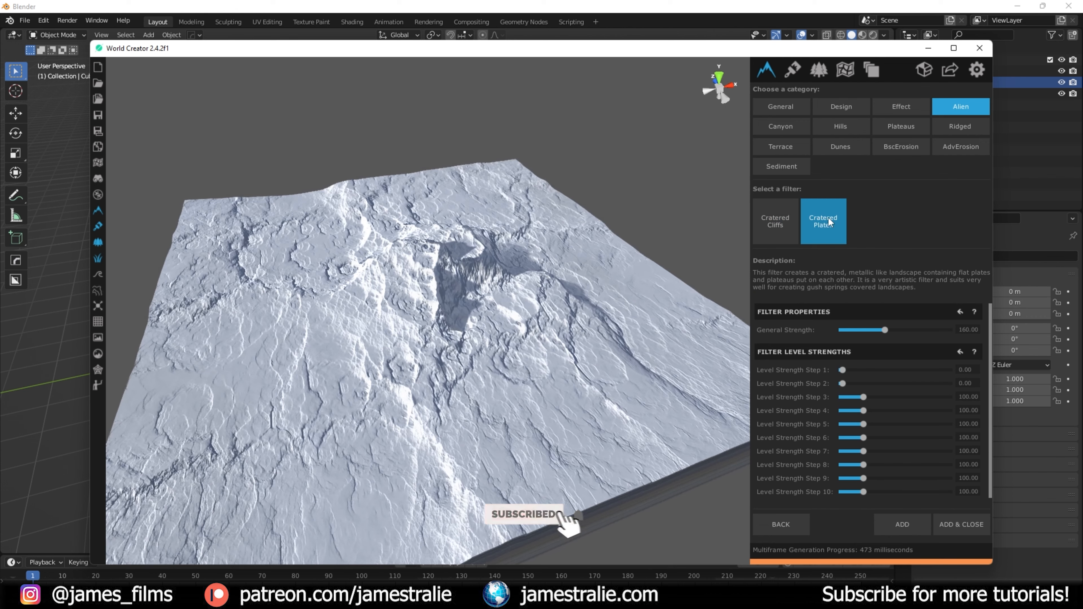
- Add the Canyon Eroded filter from the Canyon category with general strength 52.60, and return to the filter layers
{"action": "left_click", "coordinate": [788, 128]}
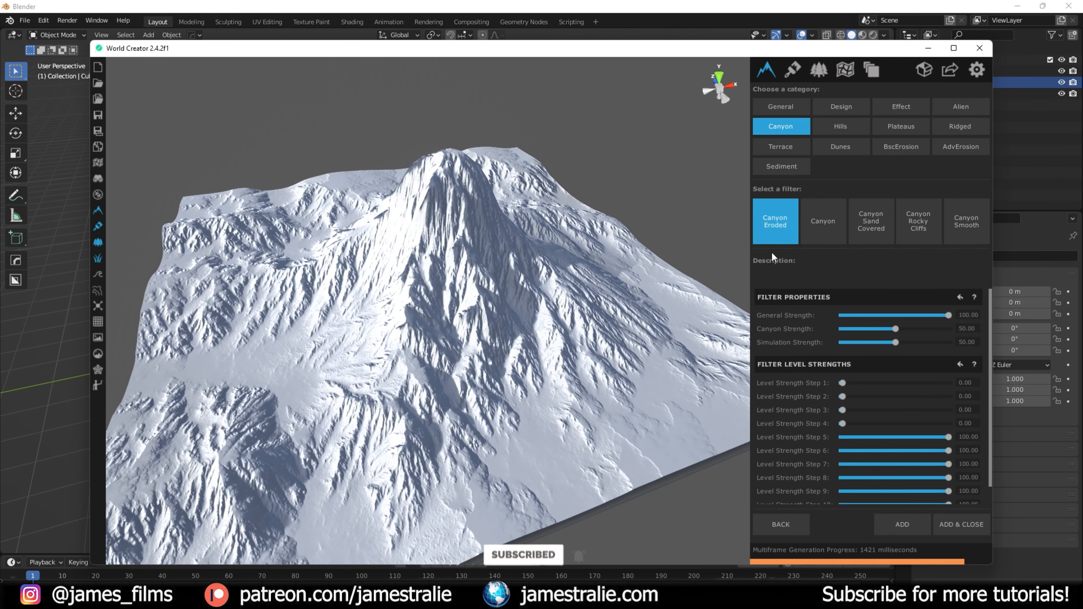
{"action": "scroll", "coordinate": [521, 375], "scroll_direction": "up", "scroll_amount": 3}
{"action": "right_click_drag", "start_coordinate": [523, 375], "coordinate": [415, 350]}
{"action": "scroll", "coordinate": [443, 356], "scroll_direction": "down", "scroll_amount": 3}
{"action": "scroll", "coordinate": [415, 350], "scroll_direction": "up", "scroll_amount": 2}
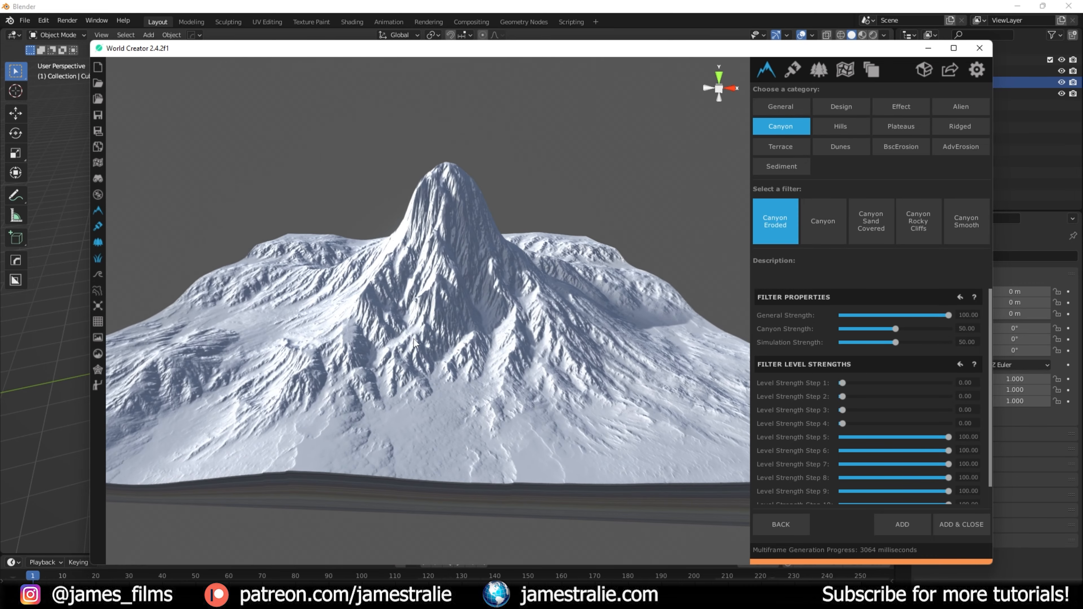
{"action": "left_click_drag", "start_coordinate": [948, 315], "coordinate": [895, 319]}
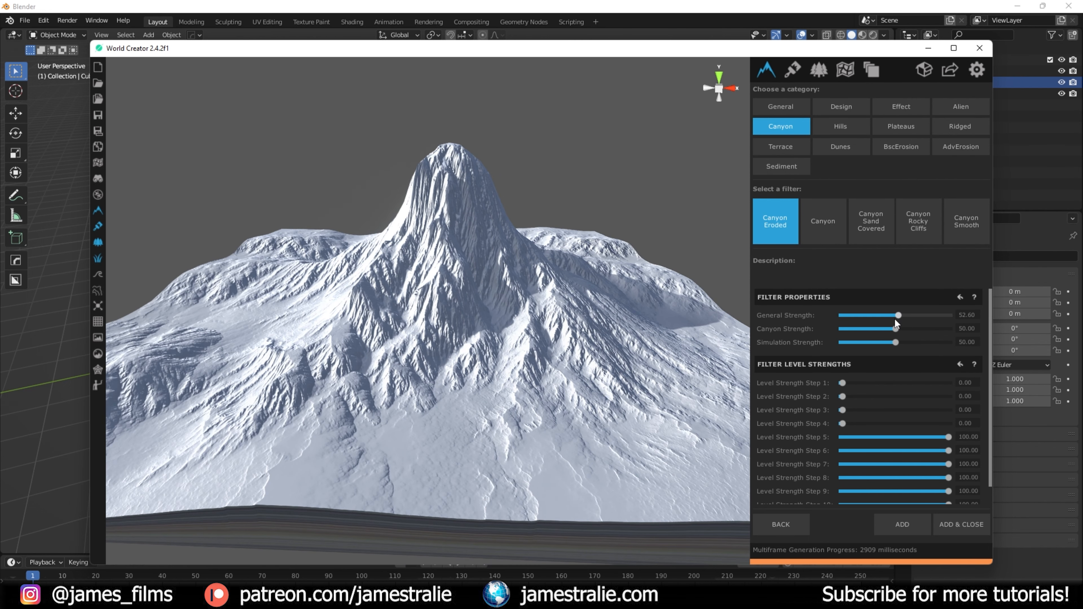
{"action": "left_click", "coordinate": [902, 524]}
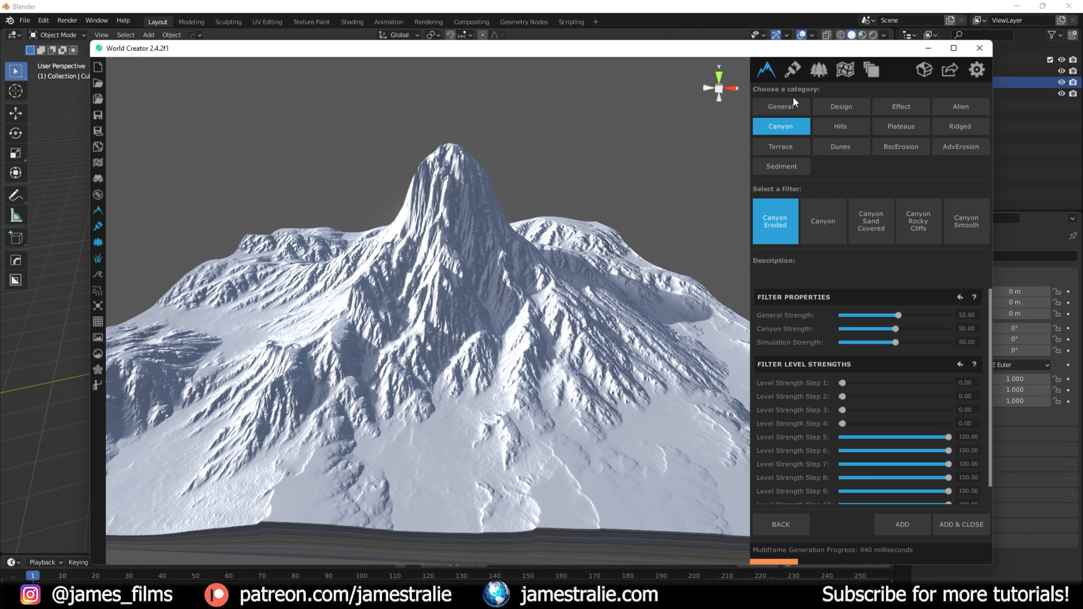
{"action": "left_click", "coordinate": [780, 525]}
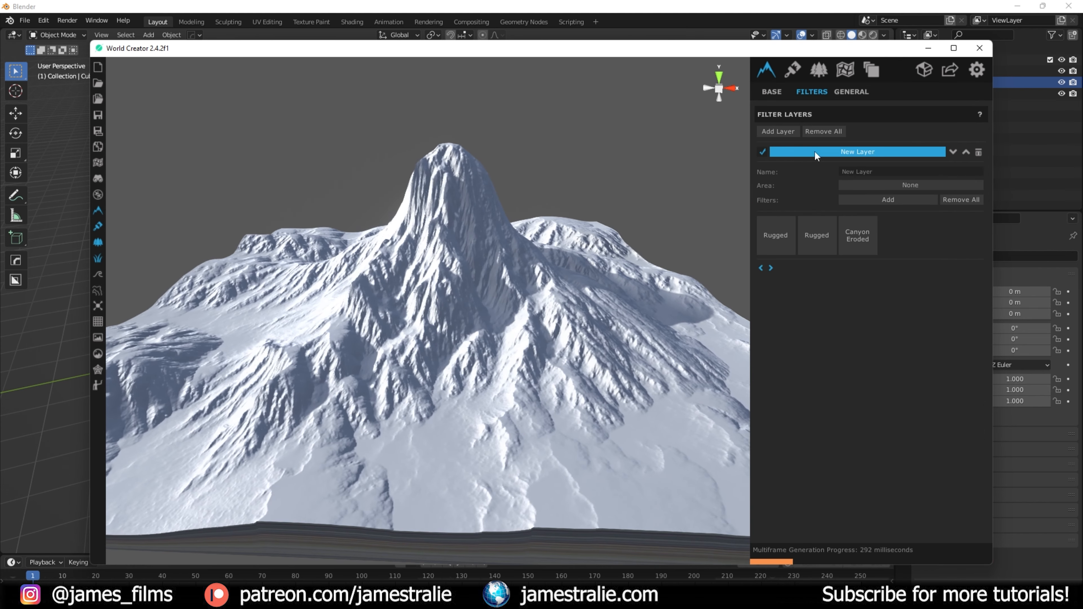
- Reopen the base shape for editing and adjust the heights of the control points at the summit and on the mountain's flank
{"action": "left_click", "coordinate": [772, 91]}
{"action": "left_click", "coordinate": [805, 333]}
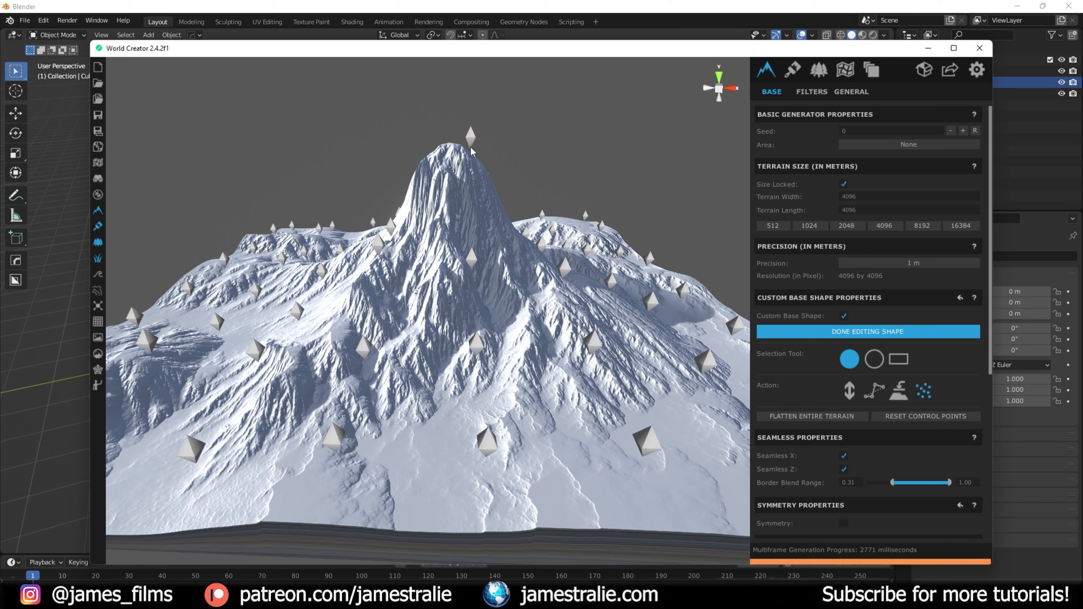
{"action": "mouse_move", "coordinate": [471, 155]}
{"action": "left_mouse_down"}
{"action": "mouse_move", "coordinate": [471, 179]}
{"action": "mouse_move", "coordinate": [471, 147]}
{"action": "left_mouse_up"}
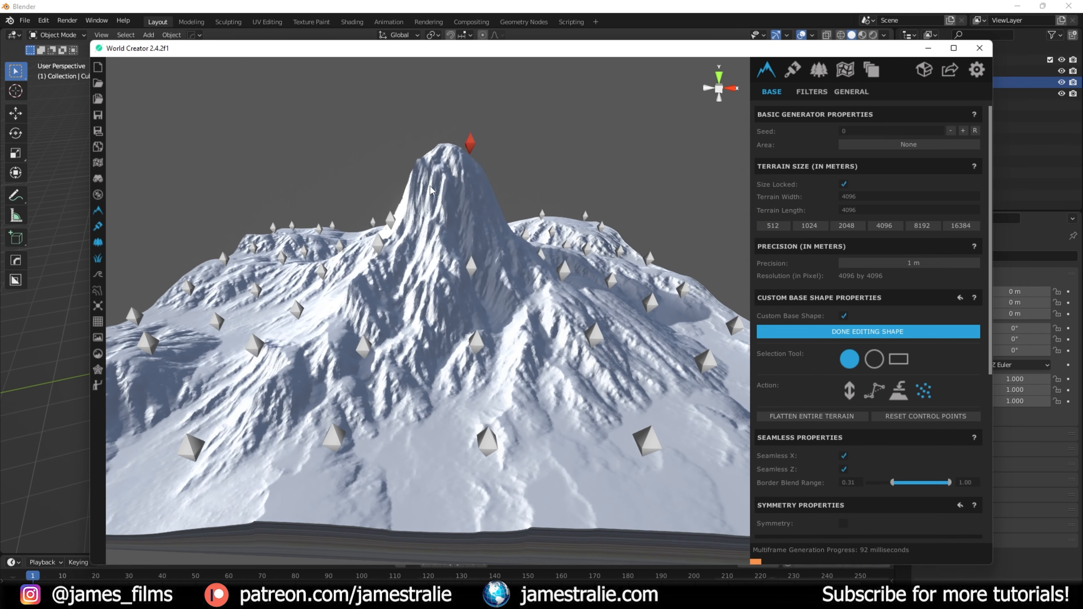
{"action": "key", "text": "w"}
{"action": "right_click_drag", "start_coordinate": [501, 295], "coordinate": [542, 329]}
{"action": "key", "text": "w"}
{"action": "left_click_drag", "start_coordinate": [416, 299], "coordinate": [435, 335]}
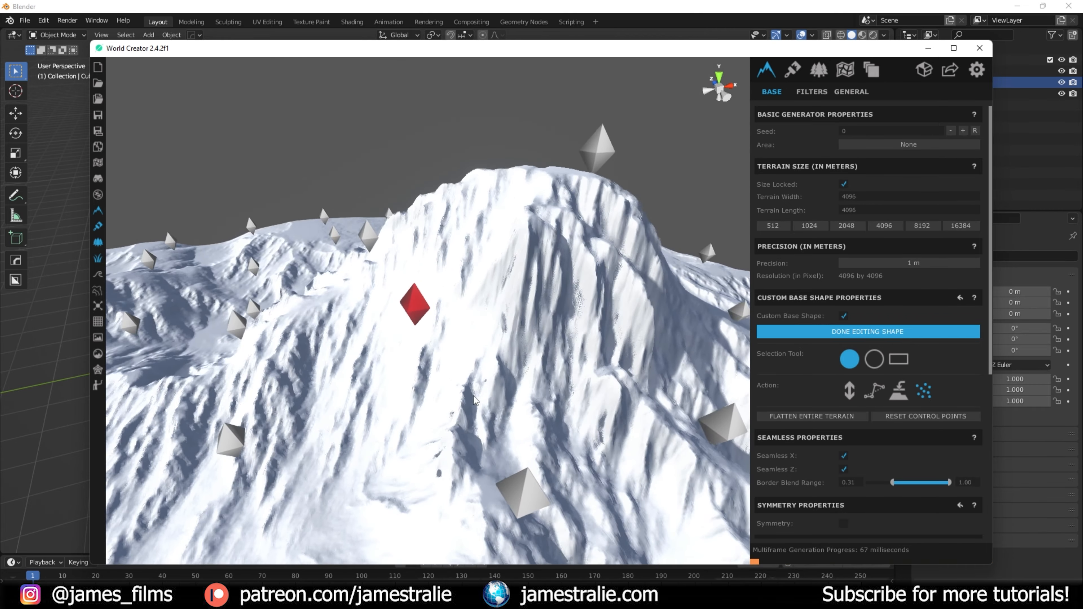
- Examine the reshaped mountain and its control points up close and from the opposite side
{"action": "scroll", "coordinate": [435, 334], "scroll_direction": "down", "scroll_amount": 4}
{"action": "scroll", "coordinate": [434, 332], "scroll_direction": "down", "scroll_amount": 3}
{"action": "scroll", "coordinate": [466, 385], "scroll_direction": "down", "scroll_amount": 1}
{"action": "left_click_drag", "start_coordinate": [469, 419], "coordinate": [76, 341], "text": "alt"}
{"action": "left_click_drag", "start_coordinate": [444, 348], "coordinate": [17, 320], "text": "alt"}
{"action": "scroll", "coordinate": [446, 355], "scroll_direction": "up", "scroll_amount": 5}
{"action": "scroll", "coordinate": [445, 343], "scroll_direction": "down", "scroll_amount": 1}
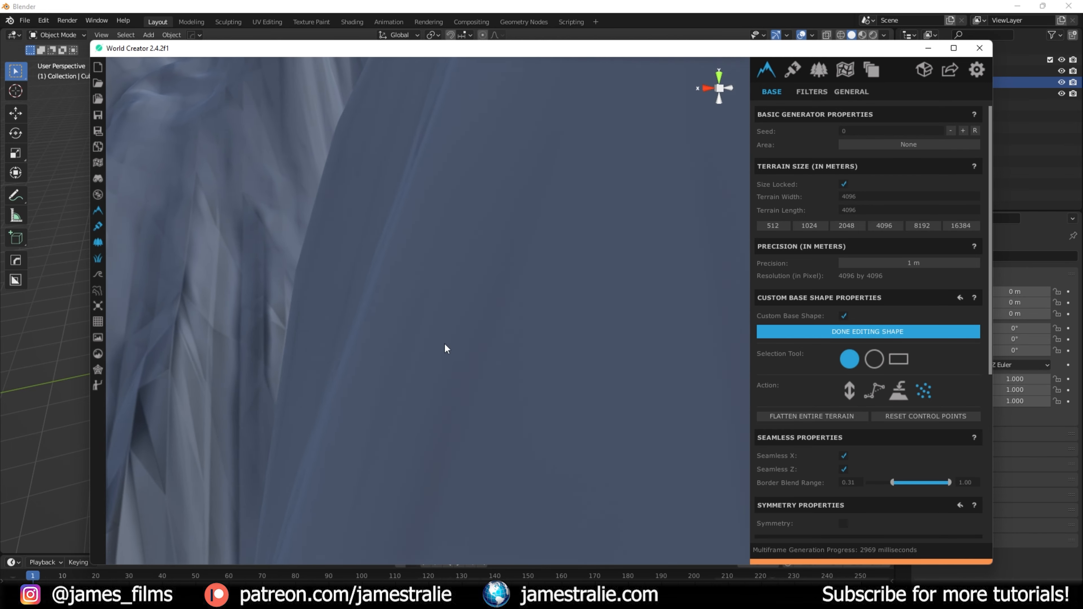
{"action": "scroll", "coordinate": [446, 328], "scroll_direction": "down", "scroll_amount": 5}
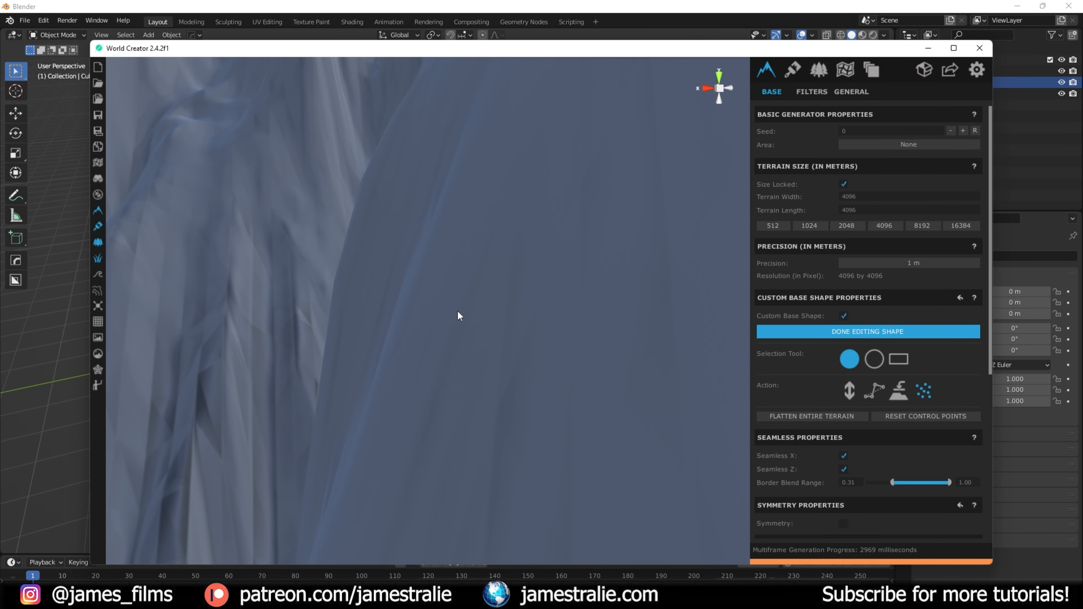
{"action": "scroll", "coordinate": [458, 315], "scroll_direction": "down", "scroll_amount": 5}
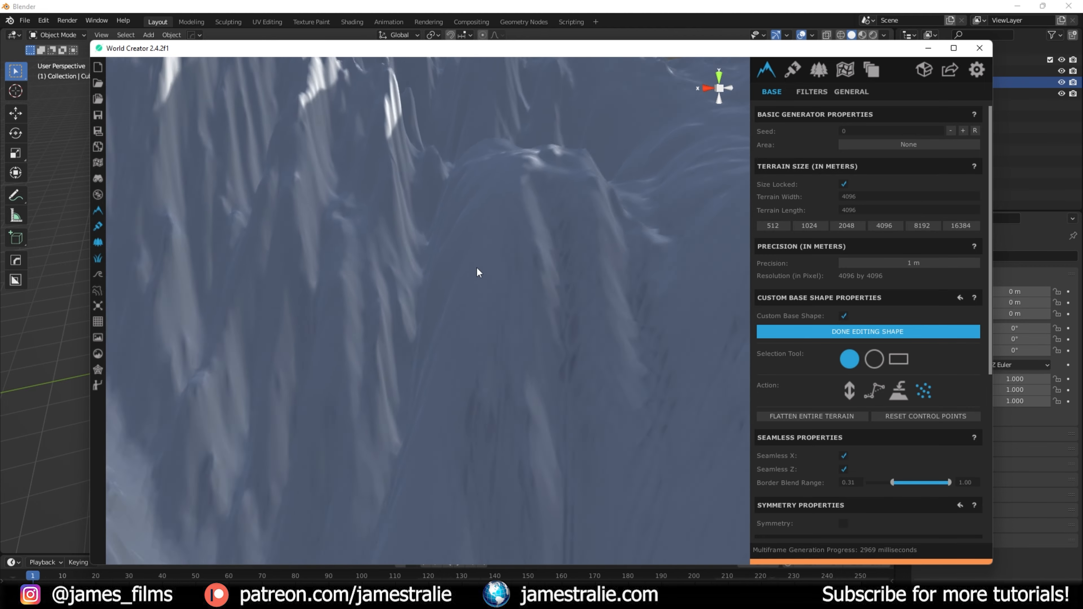
{"action": "scroll", "coordinate": [478, 282], "scroll_direction": "down", "scroll_amount": 8}
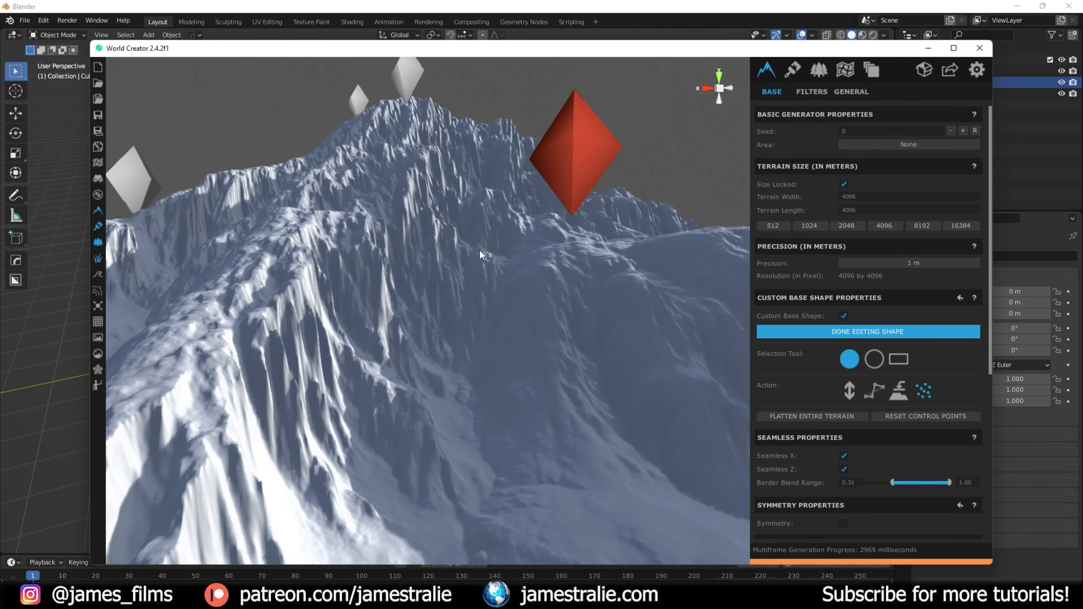
{"action": "scroll", "coordinate": [472, 256], "scroll_direction": "down", "scroll_amount": 10}
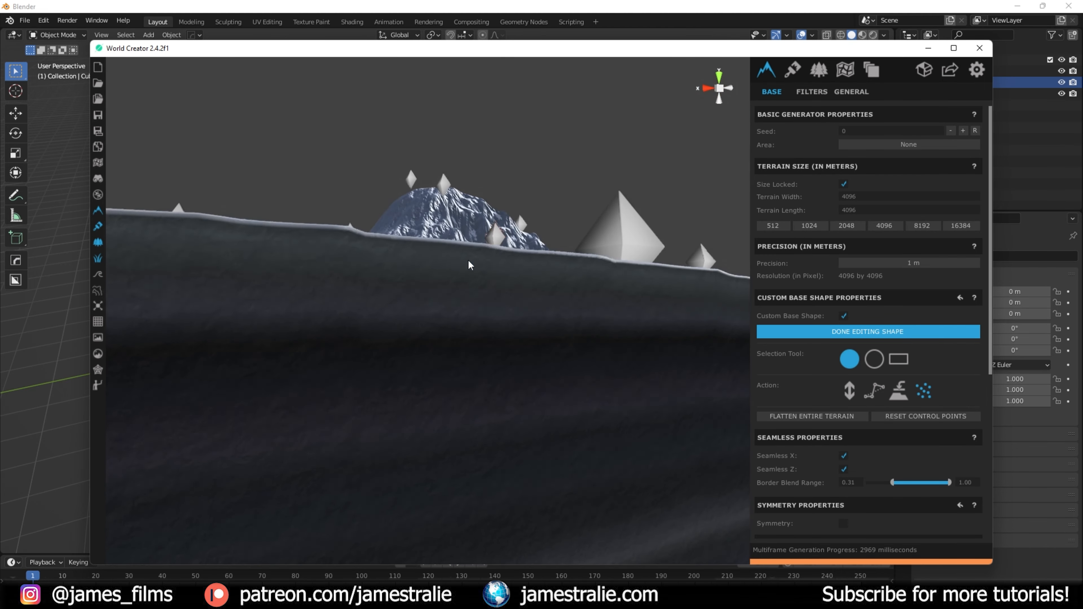
{"action": "scroll", "coordinate": [465, 258], "scroll_direction": "up", "scroll_amount": 8}
{"action": "scroll", "coordinate": [465, 308], "scroll_direction": "down", "scroll_amount": 3}
{"action": "right_click_drag", "start_coordinate": [521, 394], "coordinate": [496, 412]}
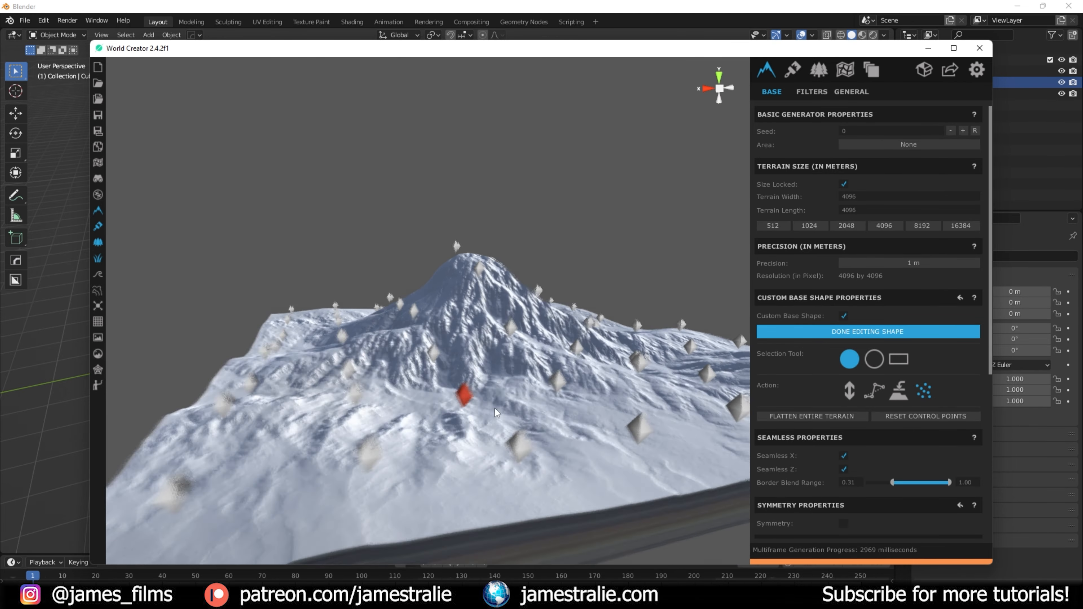
- Finish editing the base shape and check the mountain without its control points
{"action": "left_click", "coordinate": [854, 336]}
{"action": "middle_click_drag", "start_coordinate": [449, 372], "coordinate": [509, 365]}
{"action": "scroll", "coordinate": [510, 365], "scroll_direction": "up", "scroll_amount": 1}
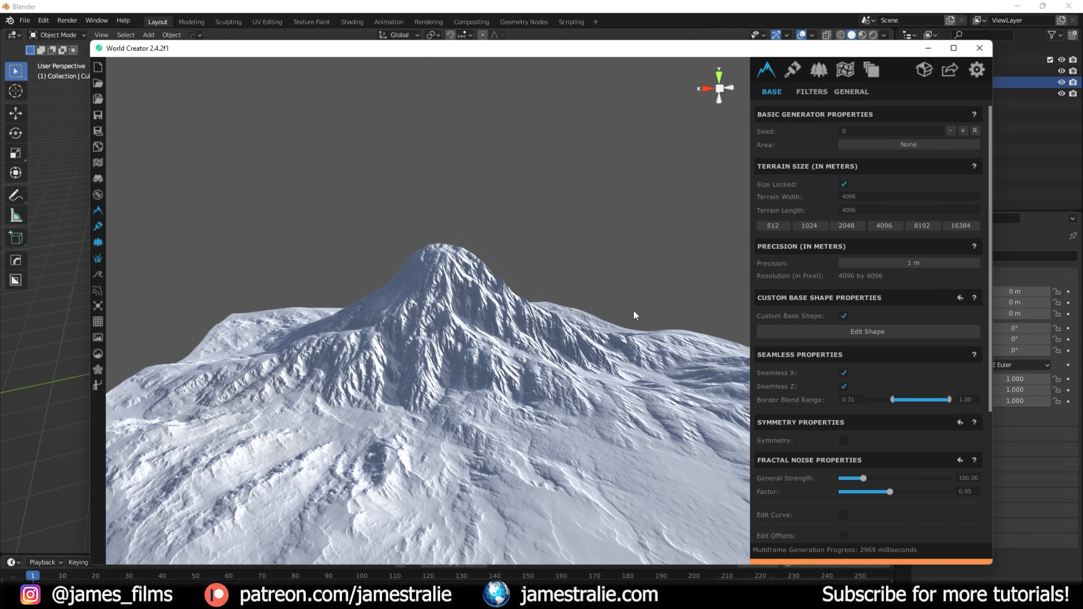
- Add the Canyon Sand Covered filter from the Canyon category with general strength 32.59 and sharpness 5
{"action": "left_click", "coordinate": [807, 93]}
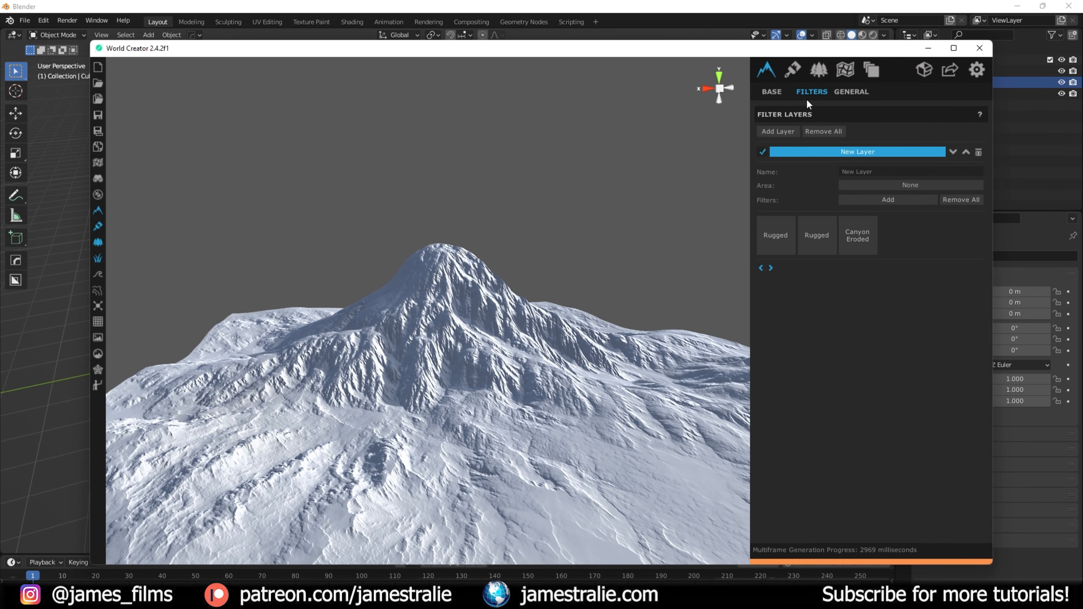
{"action": "left_click", "coordinate": [880, 203]}
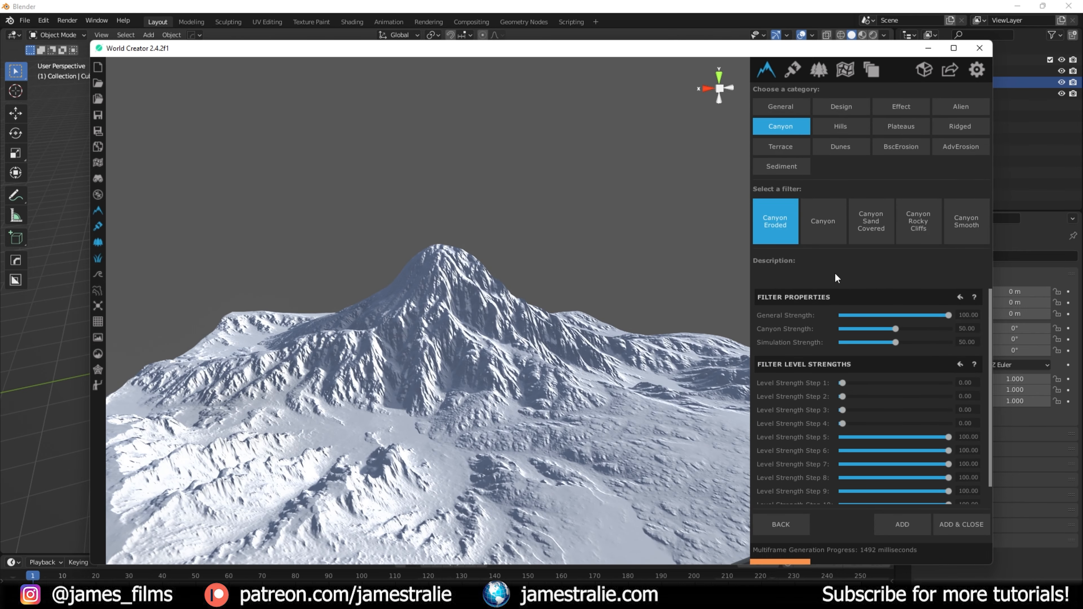
{"action": "left_click", "coordinate": [871, 221]}
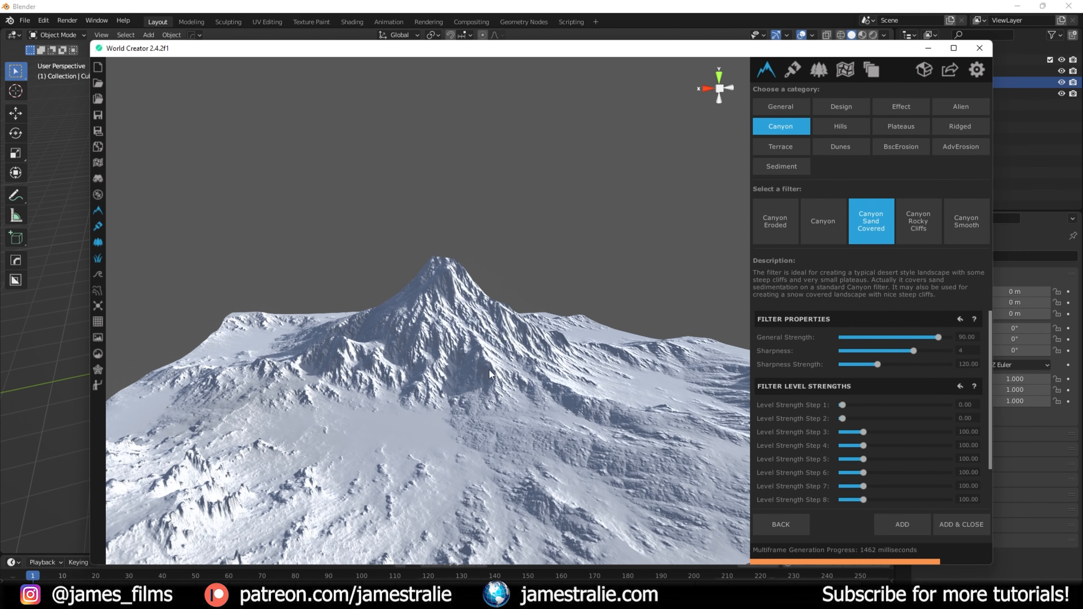
{"action": "right_click_drag", "start_coordinate": [477, 403], "coordinate": [448, 493]}
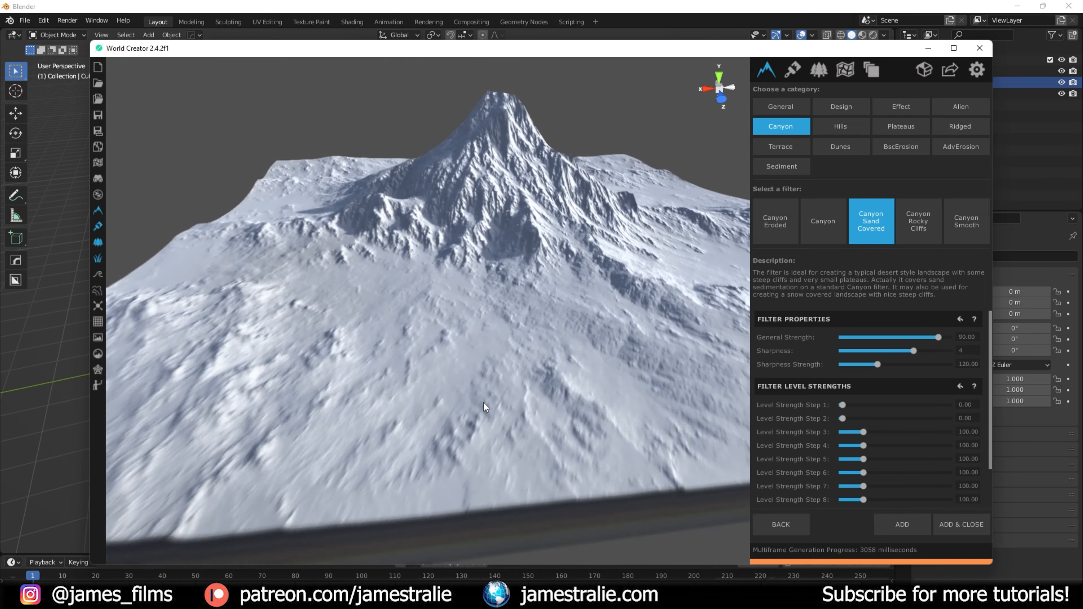
{"action": "right_click_drag", "start_coordinate": [484, 406], "coordinate": [459, 452]}
{"action": "right_click_drag", "start_coordinate": [619, 326], "coordinate": [704, 355]}
{"action": "mouse_move", "coordinate": [939, 335]}
{"action": "left_mouse_down"}
{"action": "mouse_move", "coordinate": [898, 338]}
{"action": "mouse_move", "coordinate": [949, 354]}
{"action": "left_mouse_up"}
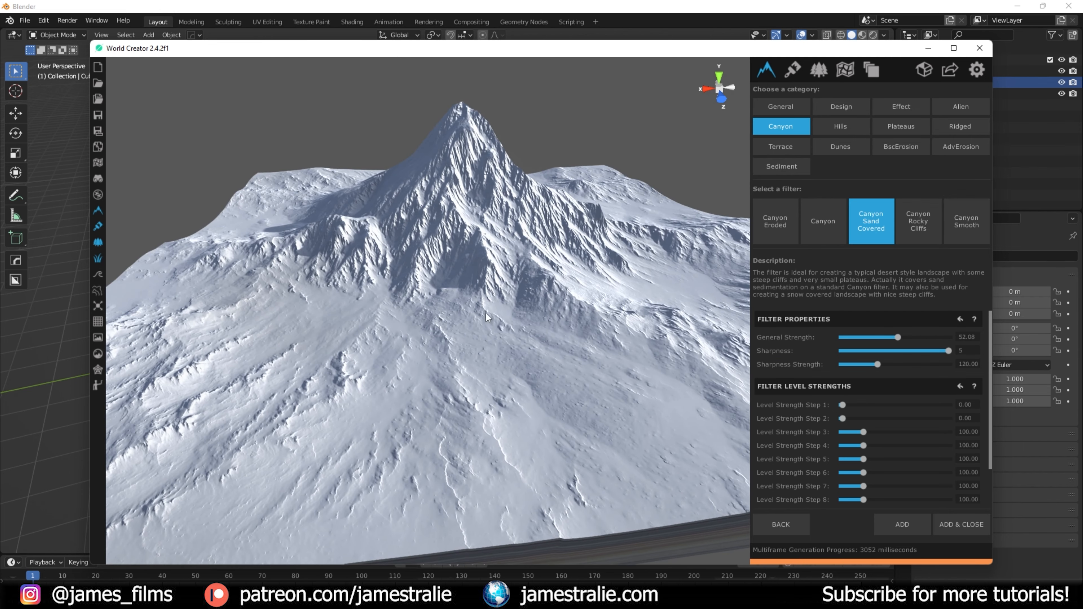
{"action": "left_click_drag", "start_coordinate": [899, 337], "coordinate": [873, 334]}
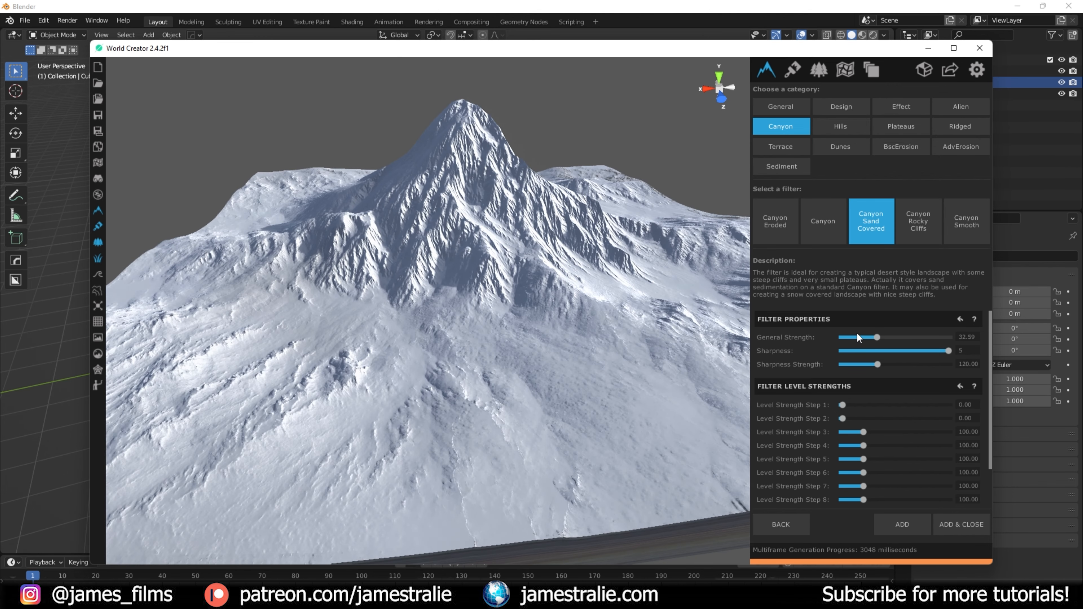
{"action": "left_click", "coordinate": [894, 526]}
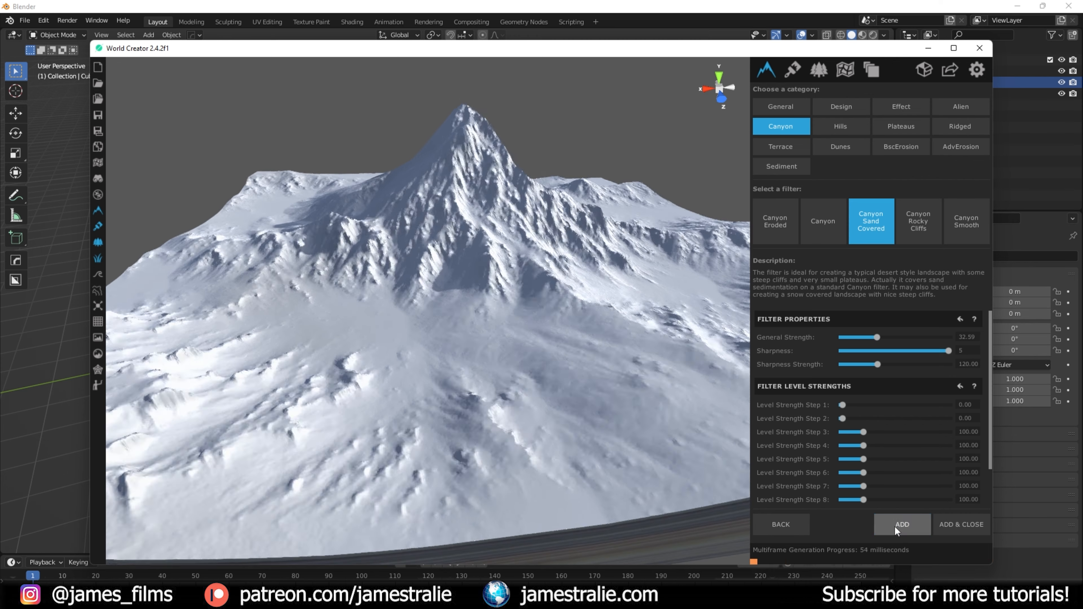
- Preview the Canyon Rocky Cliffs and Canyon Smooth filters and those in the Hills and Plateaus categories on the mountain
{"action": "left_click", "coordinate": [913, 222]}
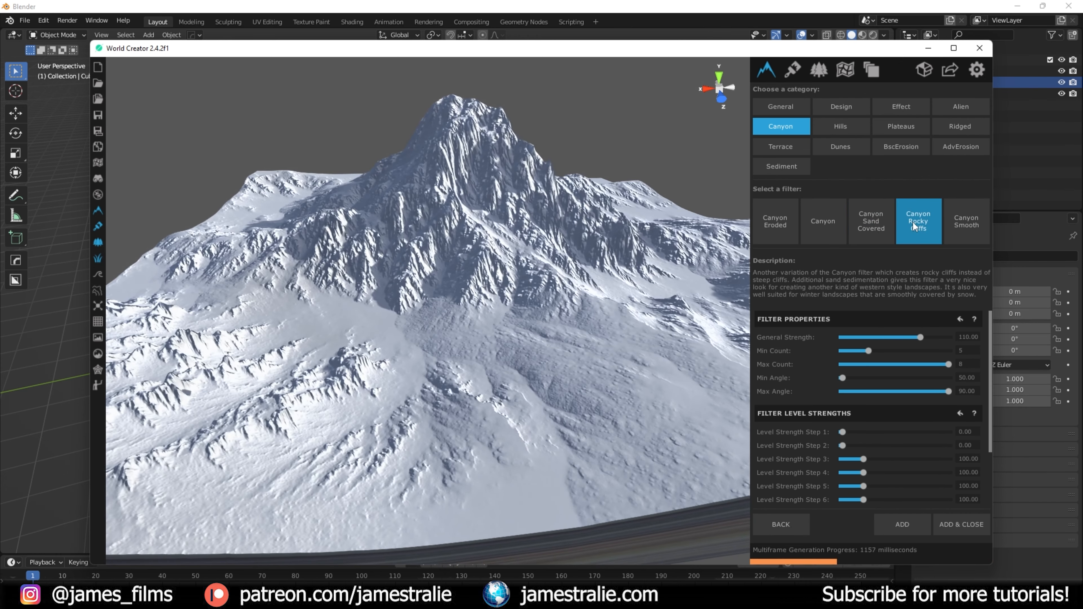
{"action": "left_click", "coordinate": [955, 225]}
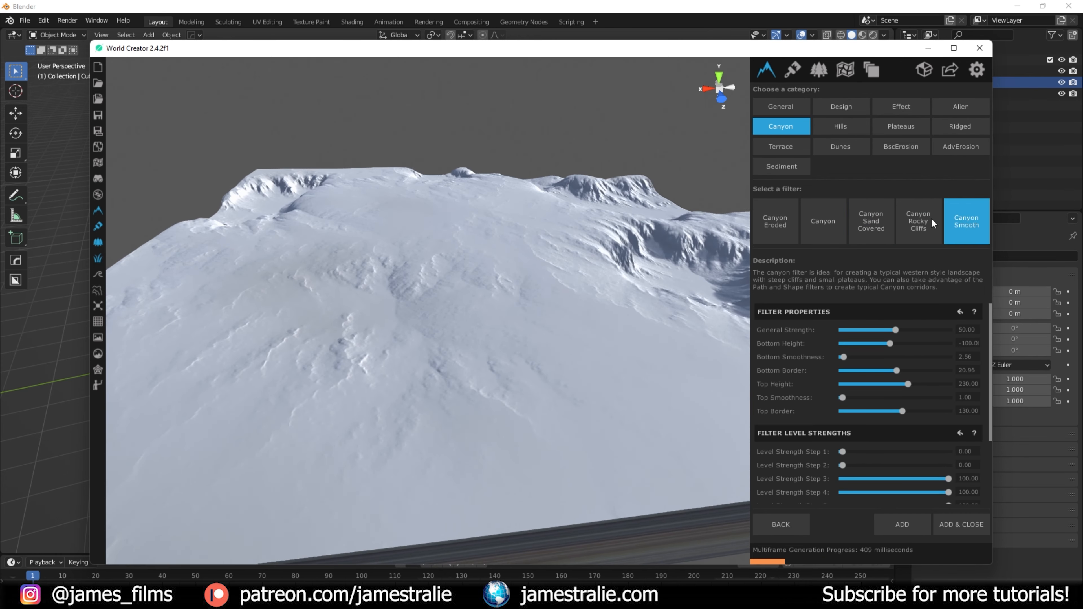
{"action": "left_click", "coordinate": [857, 129]}
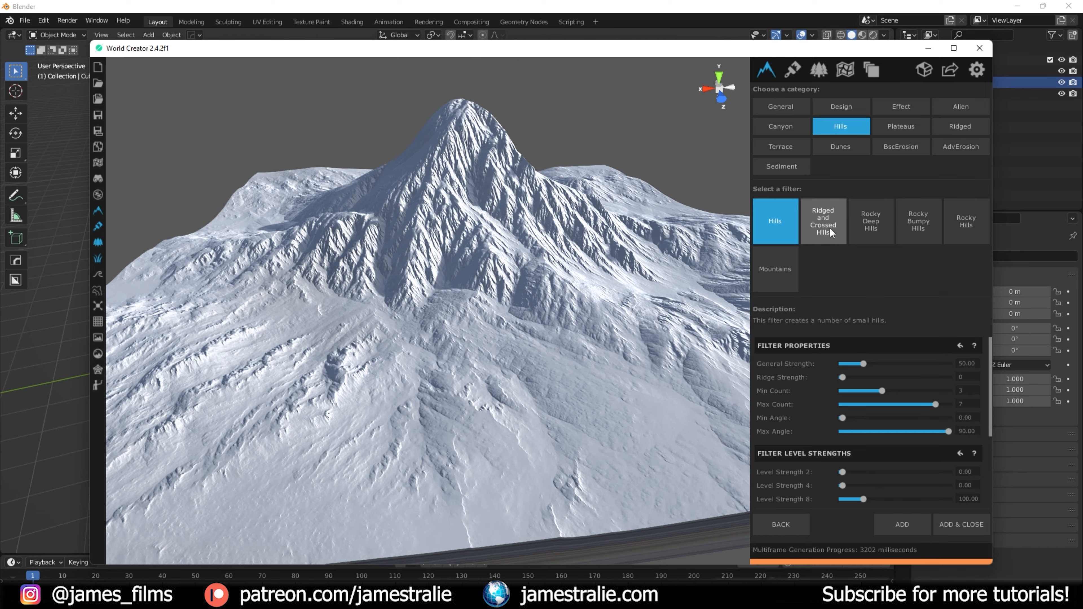
{"action": "left_click", "coordinate": [829, 227]}
{"action": "left_click", "coordinate": [860, 226]}
{"action": "left_click", "coordinate": [910, 218]}
{"action": "left_click", "coordinate": [949, 218]}
{"action": "left_click", "coordinate": [784, 280]}
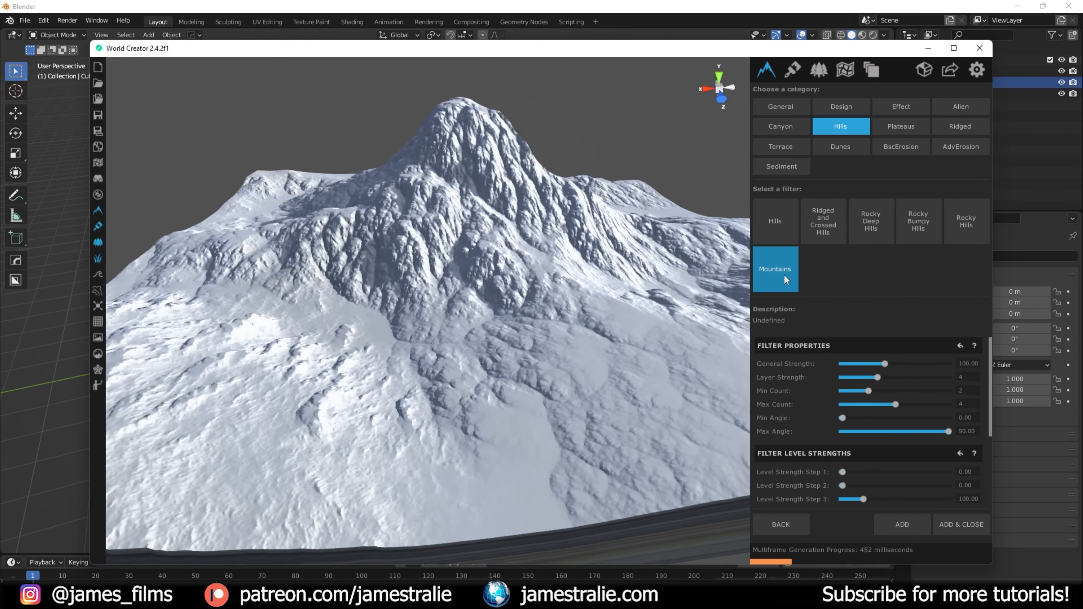
{"action": "left_click", "coordinate": [894, 128]}
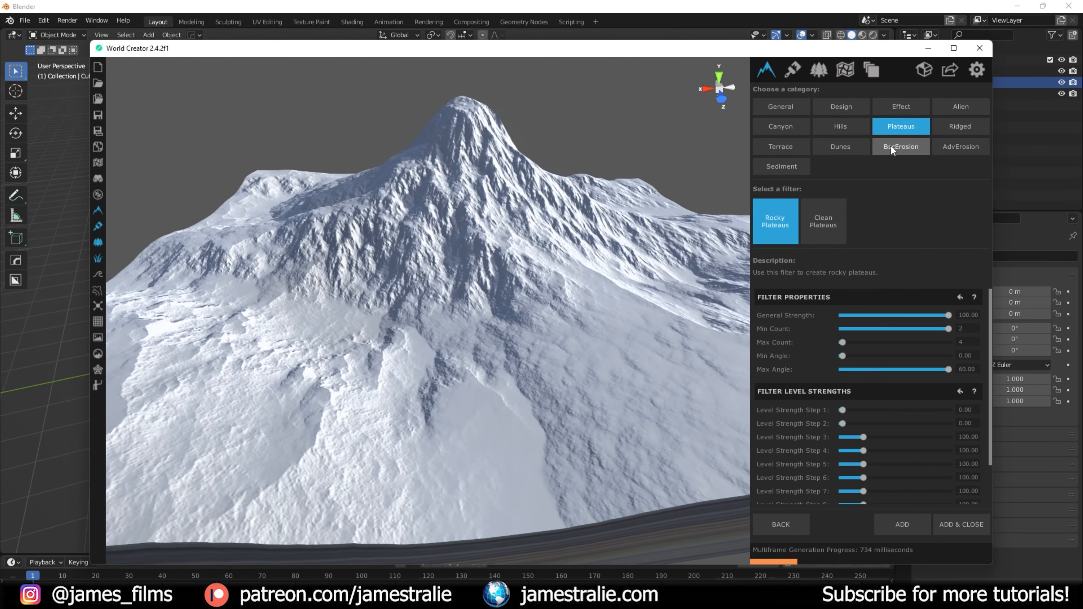
{"action": "left_click", "coordinate": [828, 231]}
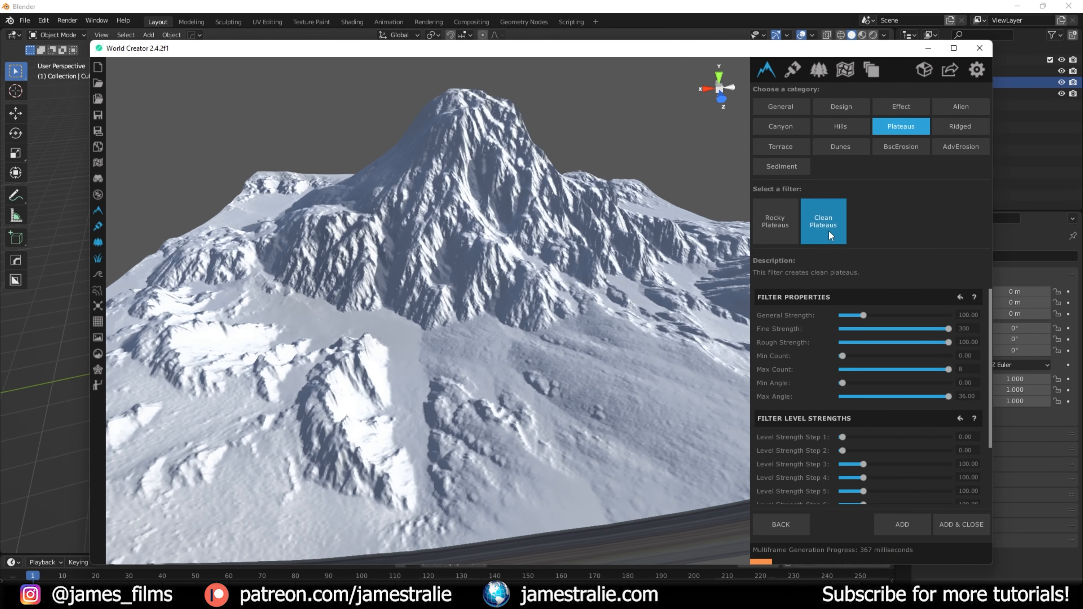
- Add the Mountain Range filter from the Ridged category with general strength 15.24
{"action": "left_click", "coordinate": [956, 123]}
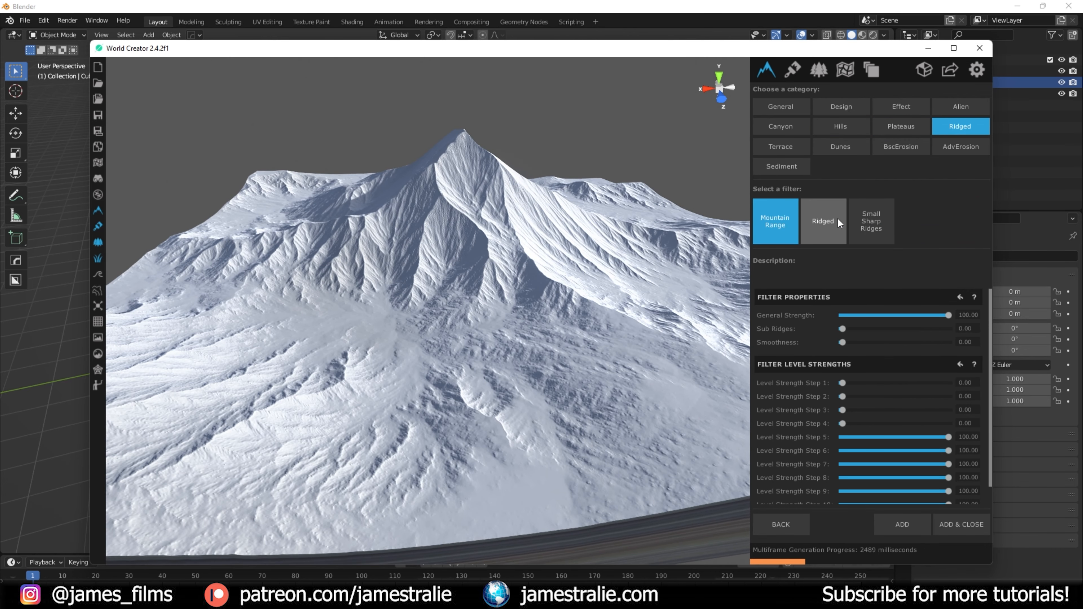
{"action": "left_click", "coordinate": [859, 315]}
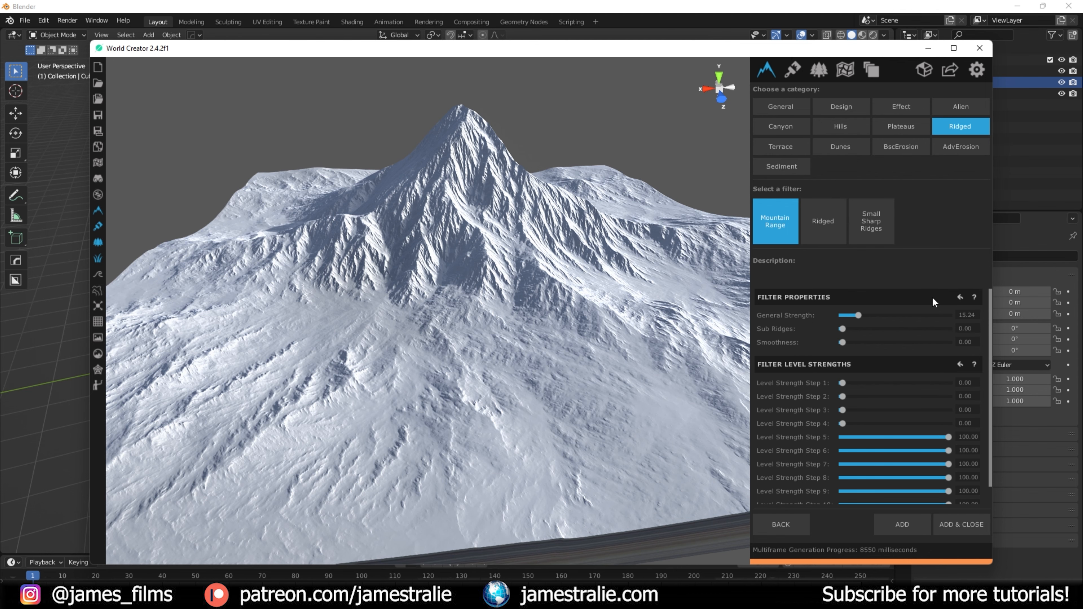
{"action": "left_click", "coordinate": [899, 529]}
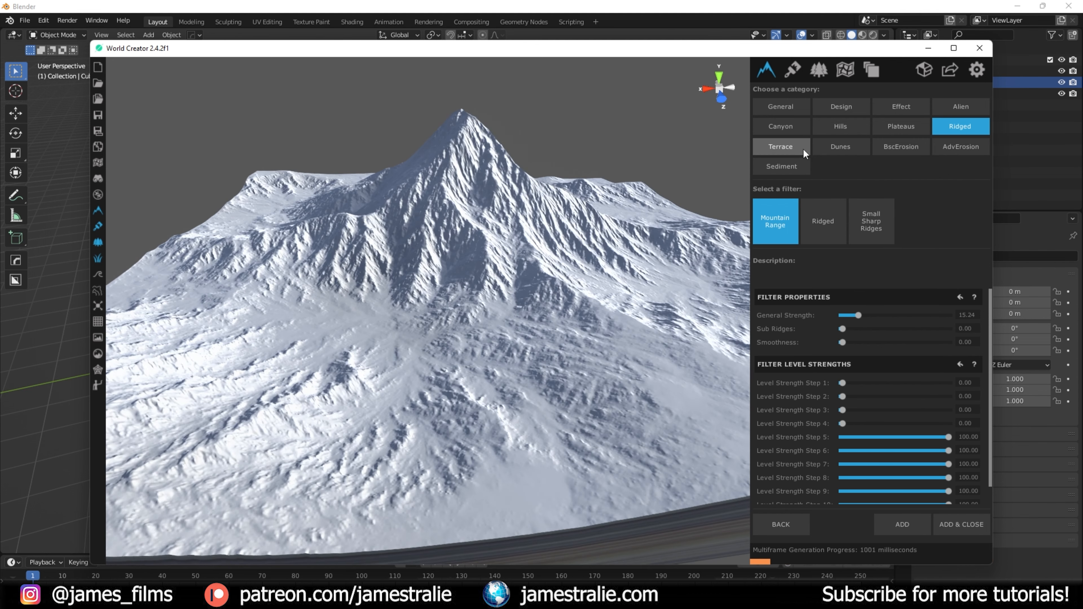
- Preview the Sediment, Sediment Complex, Erosion Deep and Erosion Soft filters on the mountain
{"action": "left_click", "coordinate": [797, 167]}
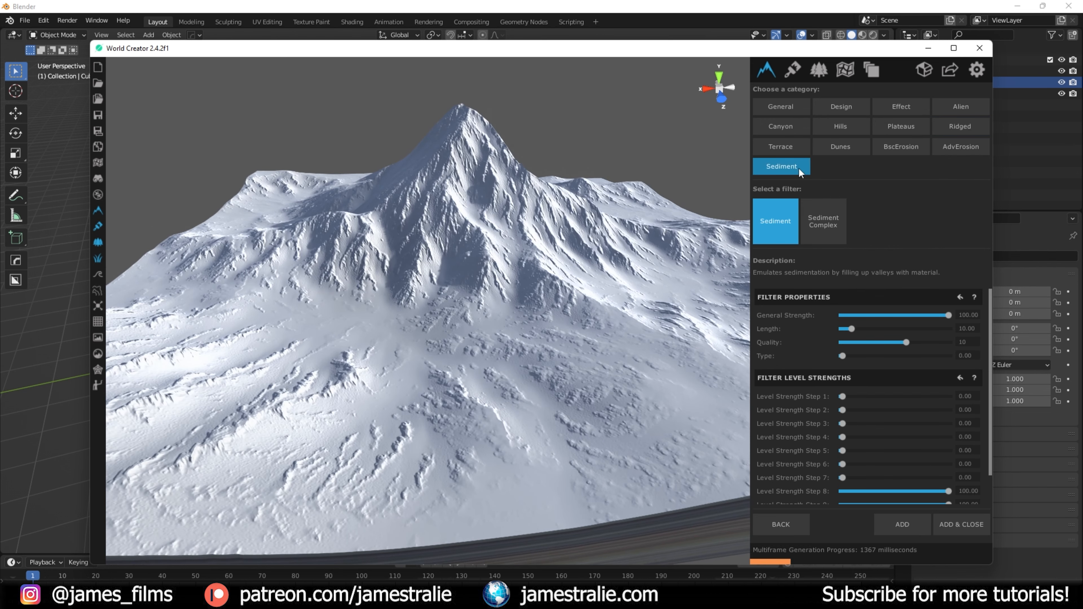
{"action": "left_click", "coordinate": [822, 220]}
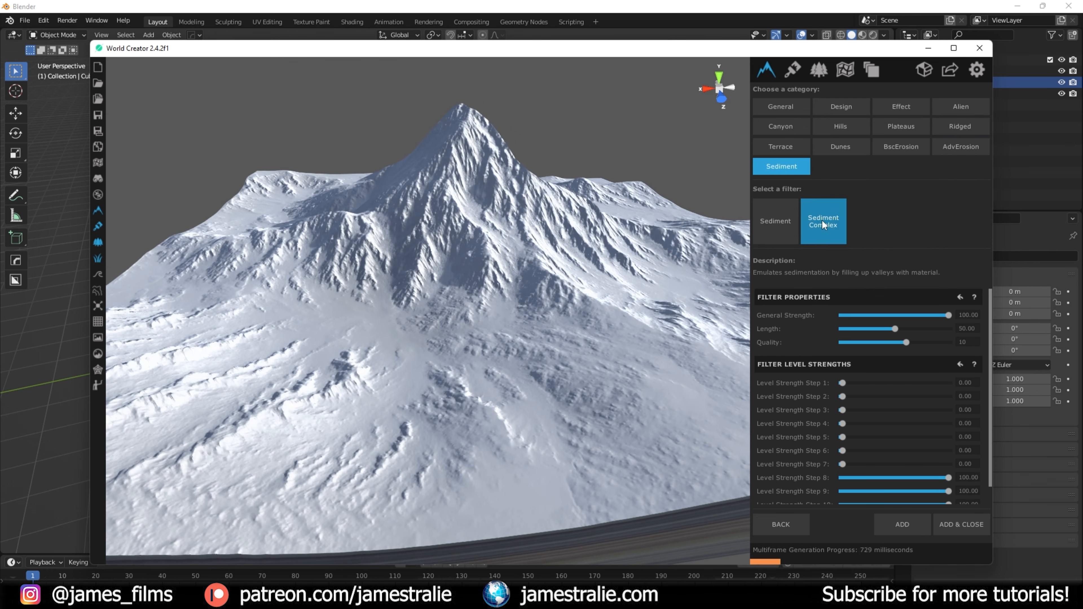
{"action": "left_click", "coordinate": [876, 152]}
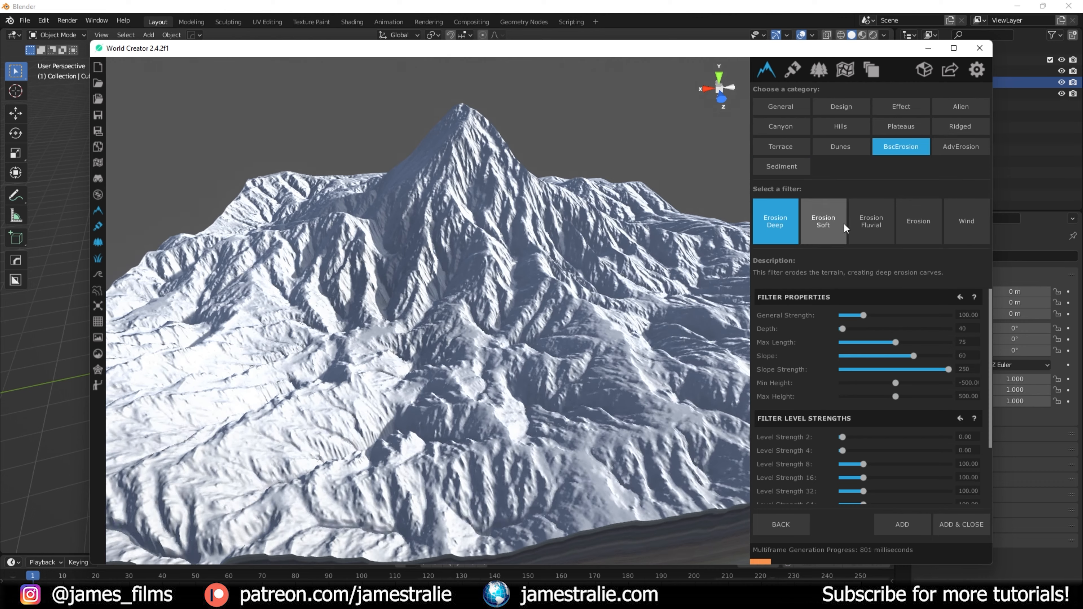
{"action": "left_click", "coordinate": [842, 223]}
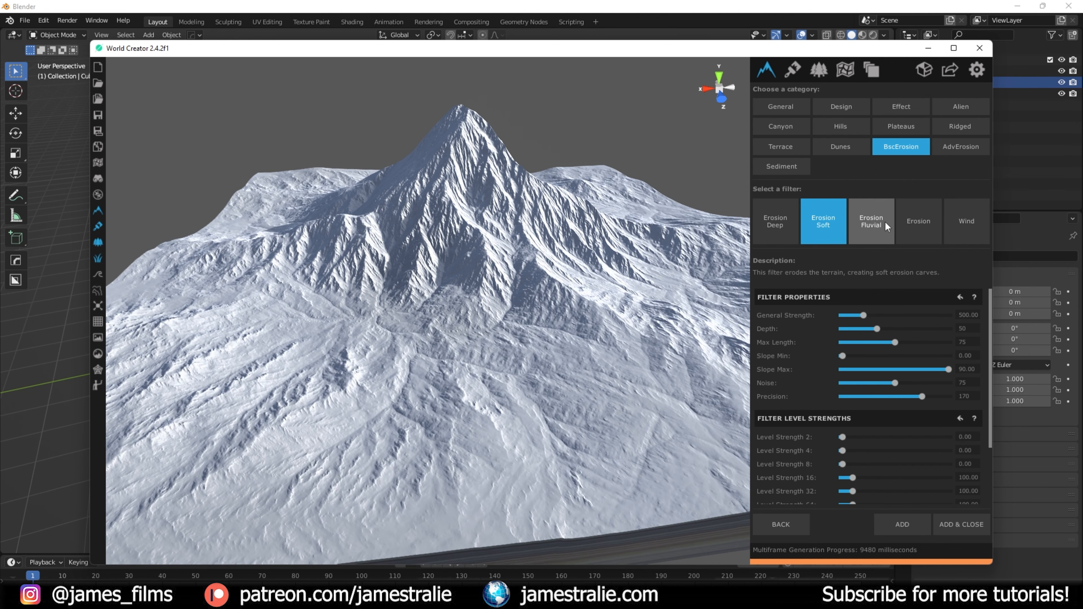
- Add the Erosion Fluvial filter from the BscErosion category with general strength 15.62
{"action": "left_click", "coordinate": [885, 221]}
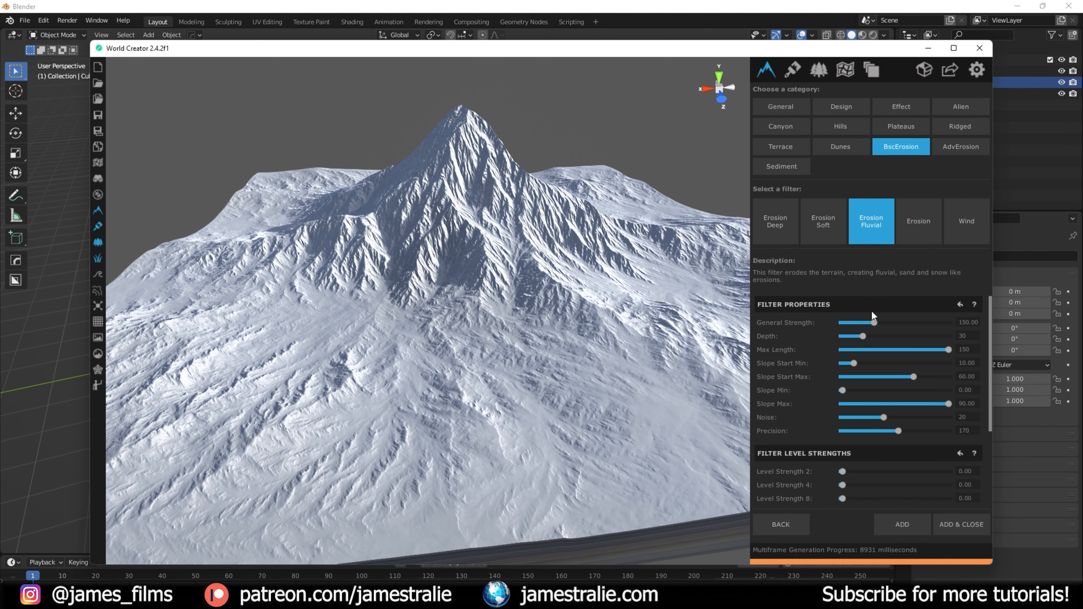
{"action": "left_click", "coordinate": [845, 323]}
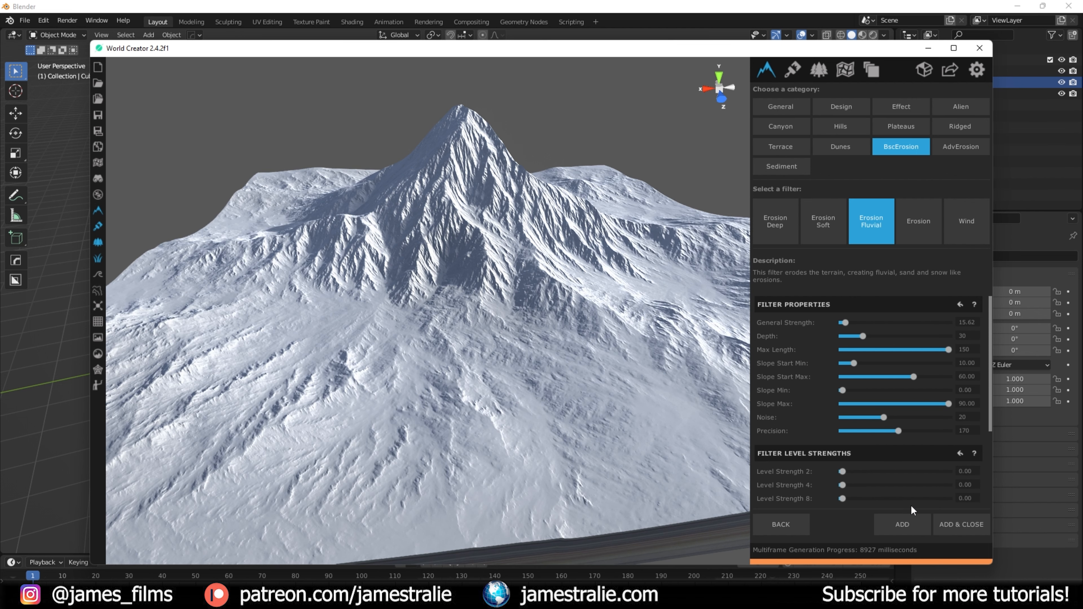
{"action": "left_click", "coordinate": [910, 522]}
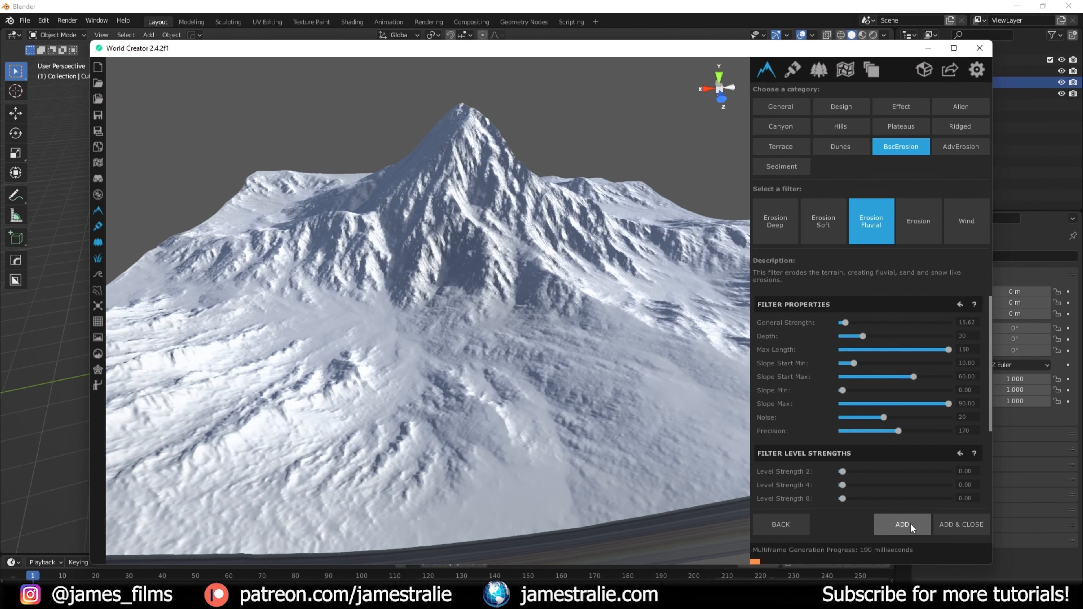
- Try the Wind filter at general strength 4.18 and return to the filter layers without adding it
{"action": "left_click", "coordinate": [959, 228]}
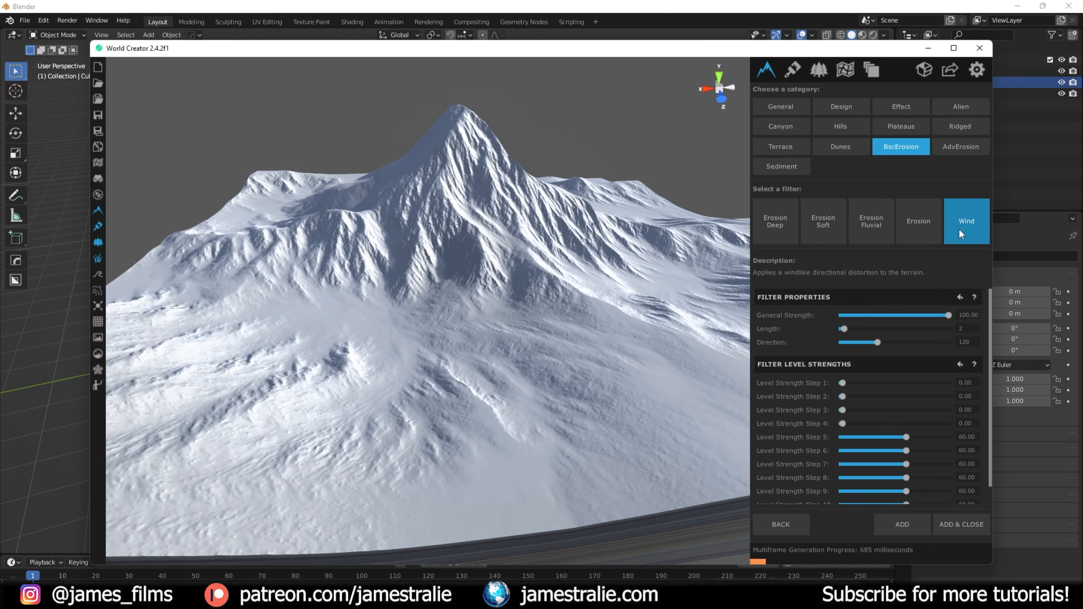
{"action": "left_click", "coordinate": [847, 316]}
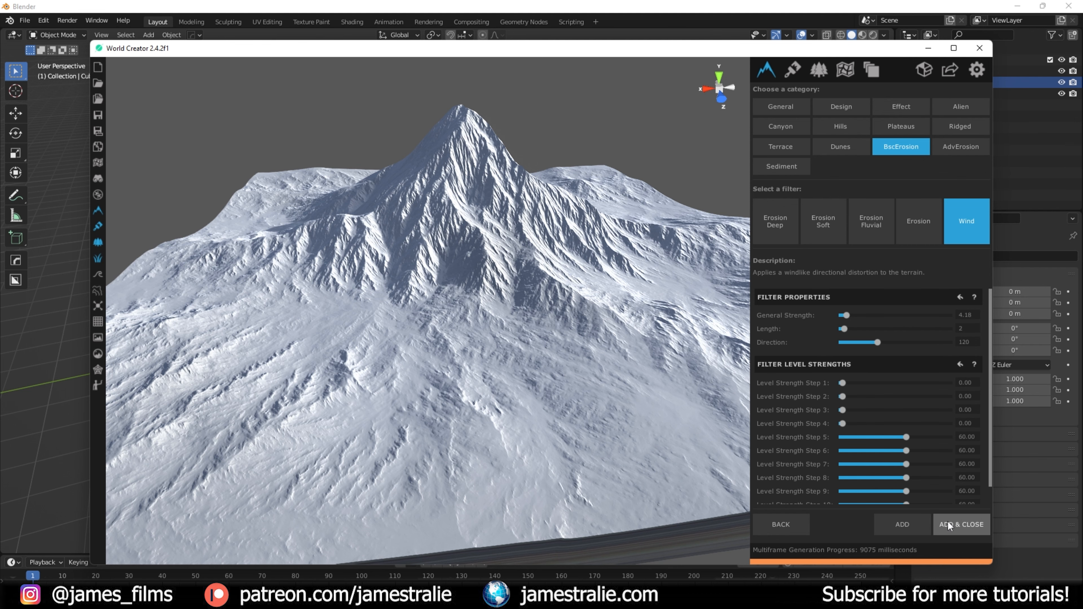
{"action": "left_click", "coordinate": [783, 528]}
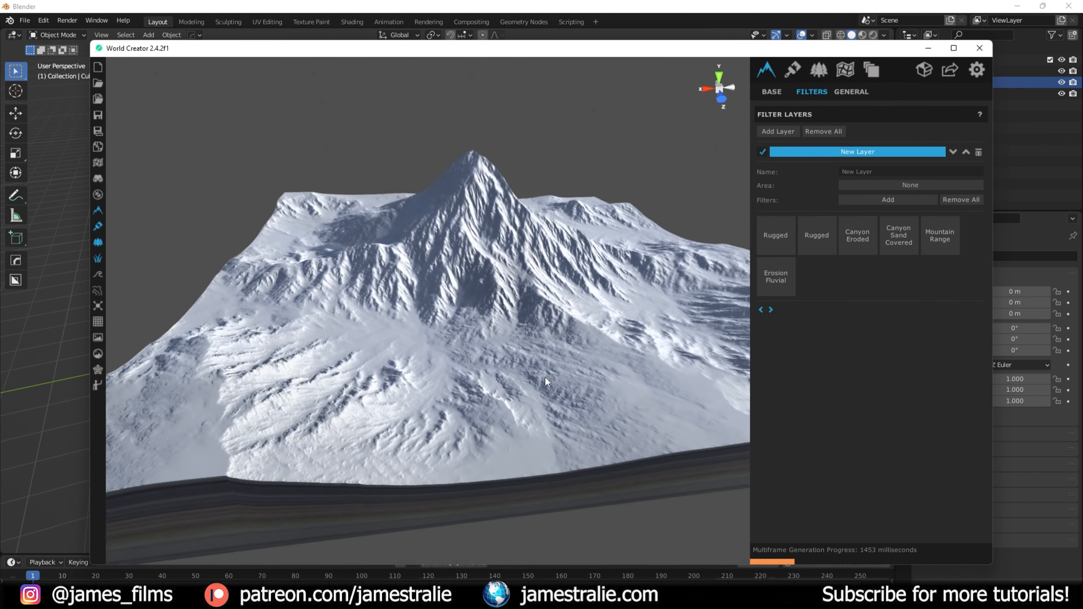
- Create a texture layer for the terrain and name it Volcanic Sand
{"action": "left_click_drag", "start_coordinate": [426, 386], "coordinate": [350, 359]}
{"action": "scroll", "coordinate": [363, 370], "scroll_direction": "up", "scroll_amount": 5}
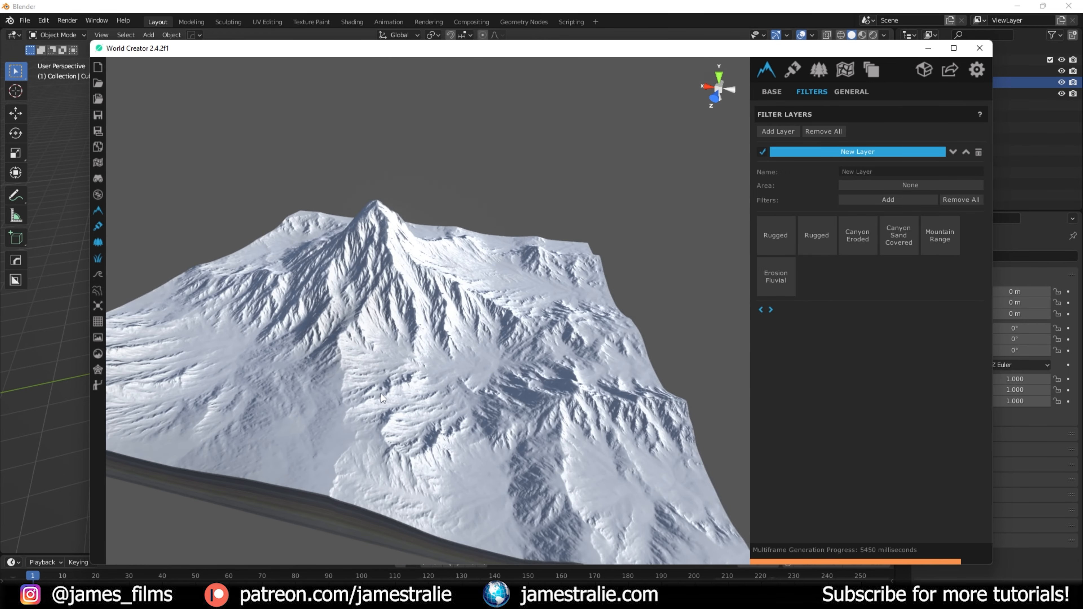
{"action": "middle_click_drag", "start_coordinate": [390, 378], "coordinate": [509, 373]}
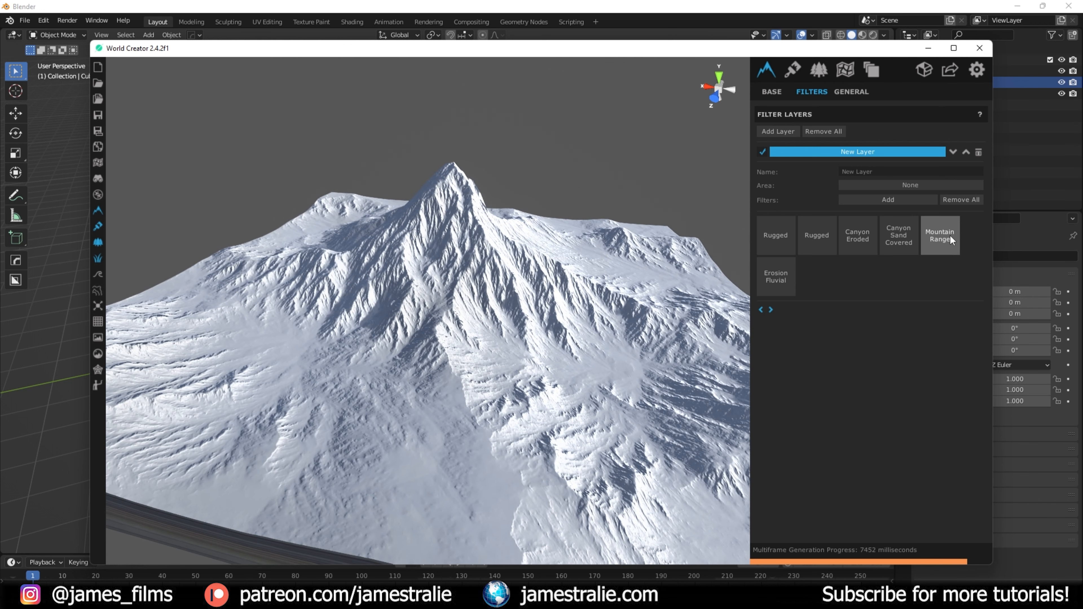
{"action": "left_click", "coordinate": [795, 71]}
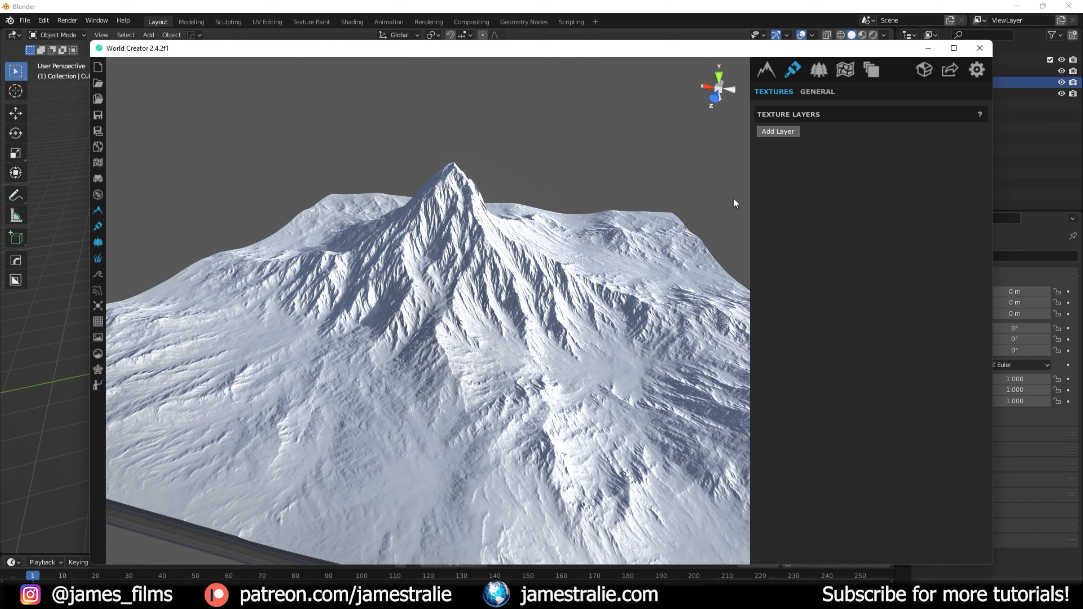
{"action": "left_click", "coordinate": [776, 131]}
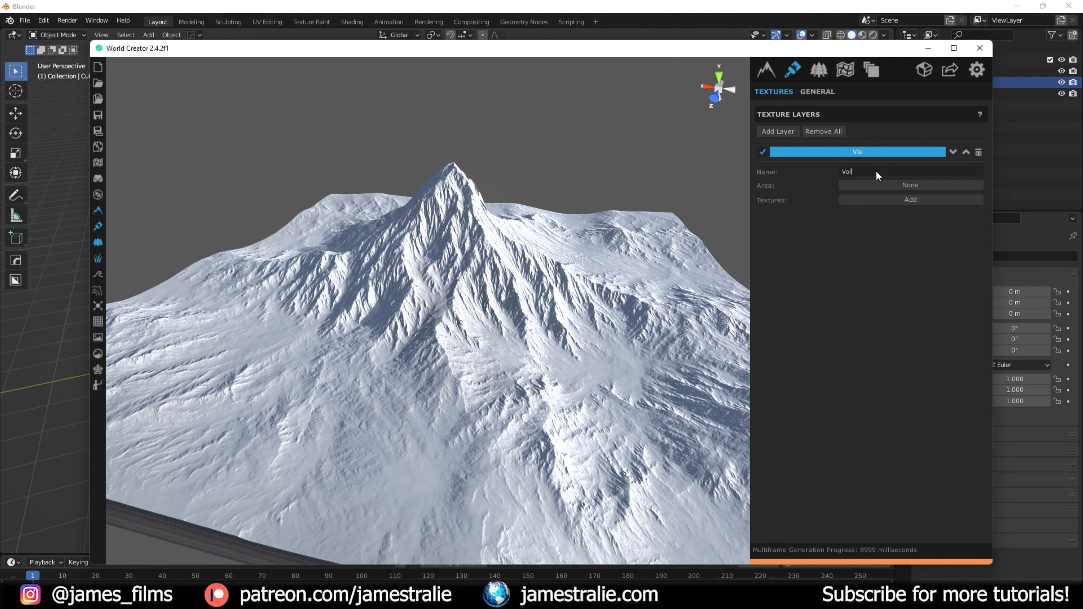
- Add the Sand_04 ground texture from the WorldCreator library folder to the Volcanic Sand layer
{"action": "left_click", "coordinate": [886, 199]}
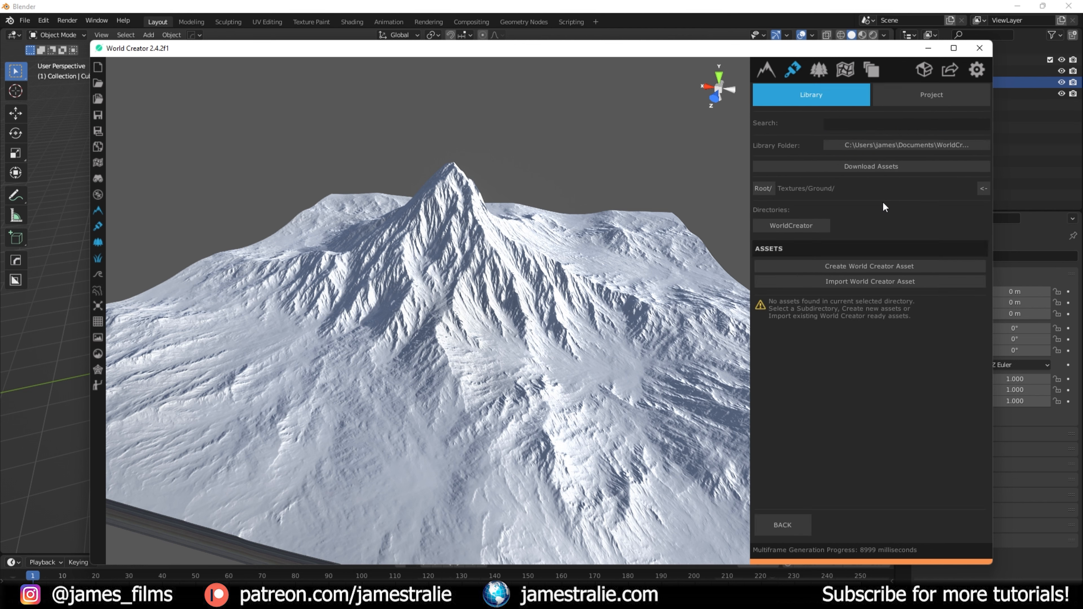
{"action": "left_click", "coordinate": [801, 226]}
{"action": "scroll", "coordinate": [863, 311], "scroll_direction": "down", "scroll_amount": 3}
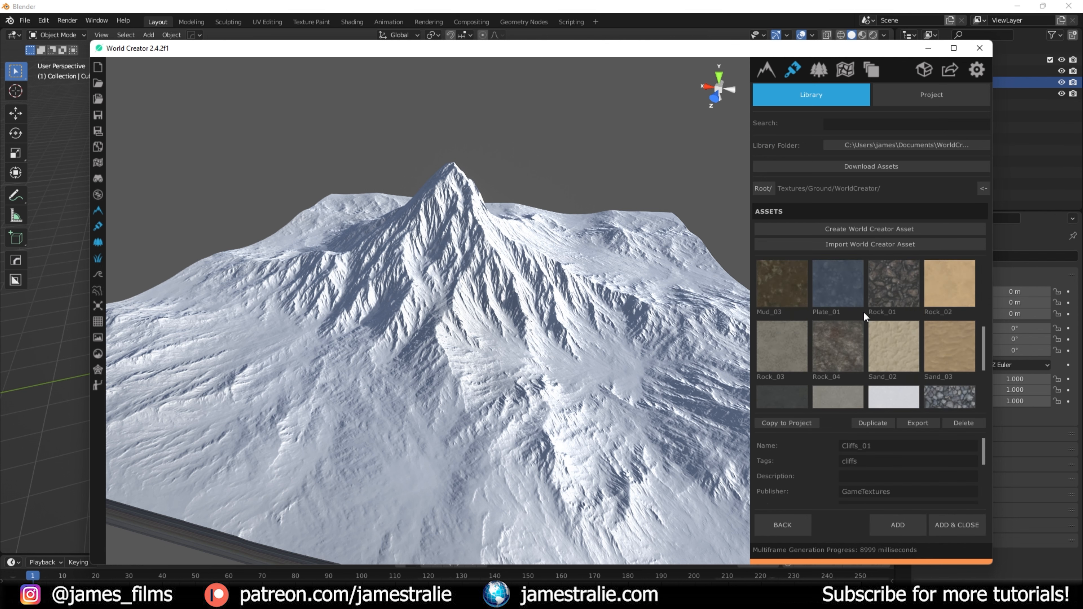
{"action": "scroll", "coordinate": [863, 311], "scroll_direction": "down", "scroll_amount": 2}
{"action": "left_click", "coordinate": [786, 339]}
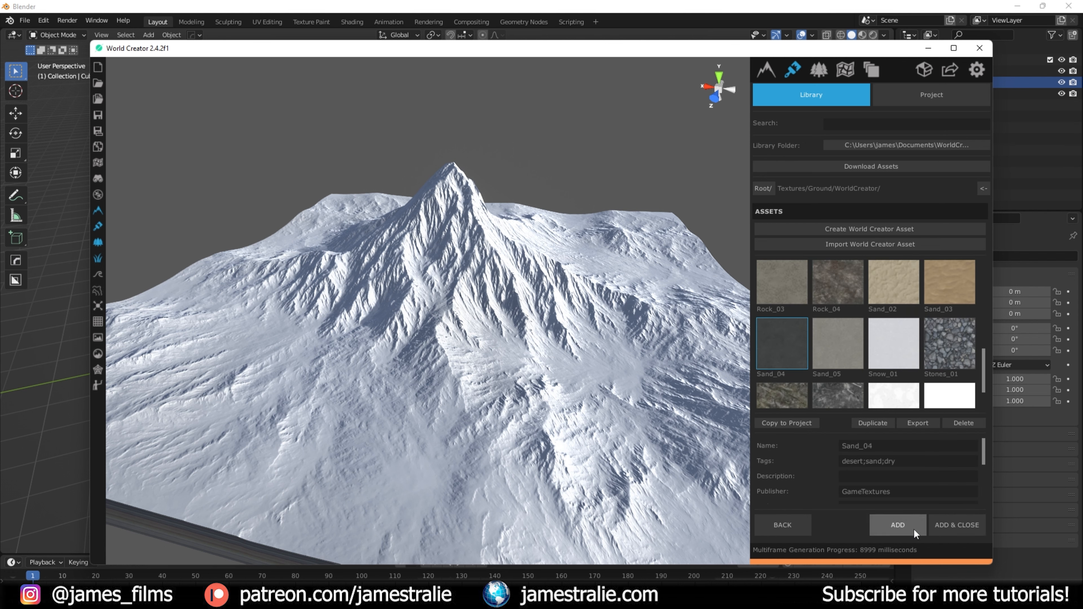
{"action": "left_click", "coordinate": [966, 524]}
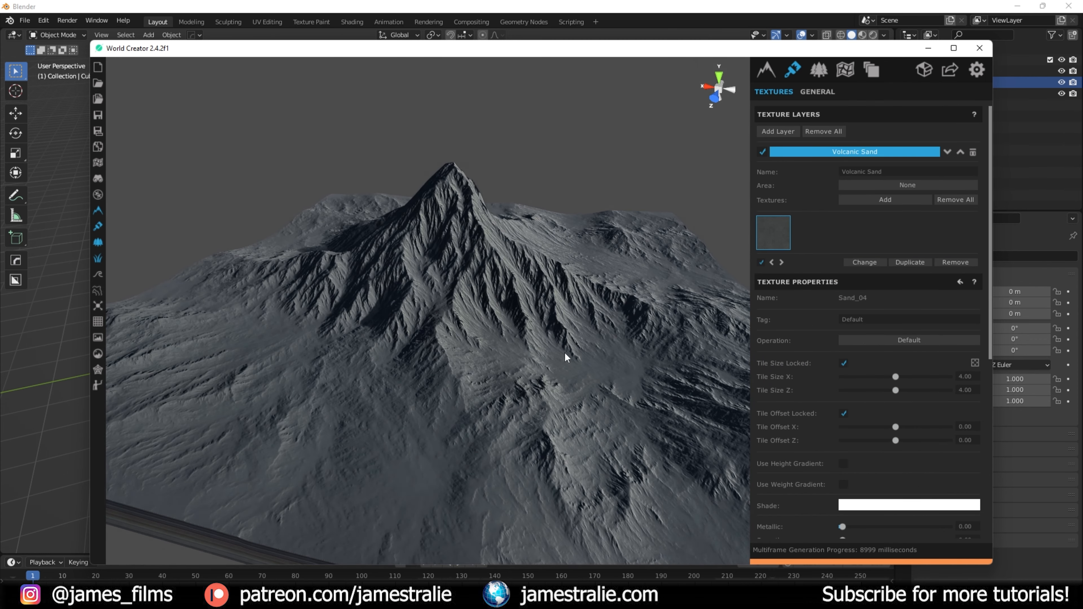
{"action": "scroll", "coordinate": [564, 352], "scroll_direction": "down", "scroll_amount": 3}
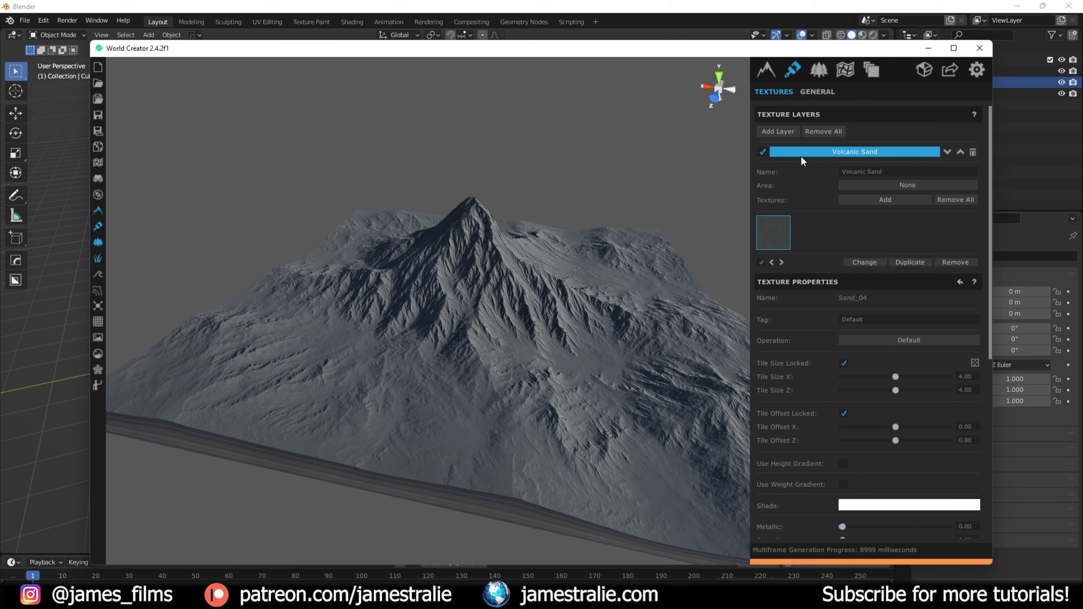
- Enable Eliminate Tiling in the general texturing properties and check the ground texture up close
{"action": "left_click", "coordinate": [815, 94]}
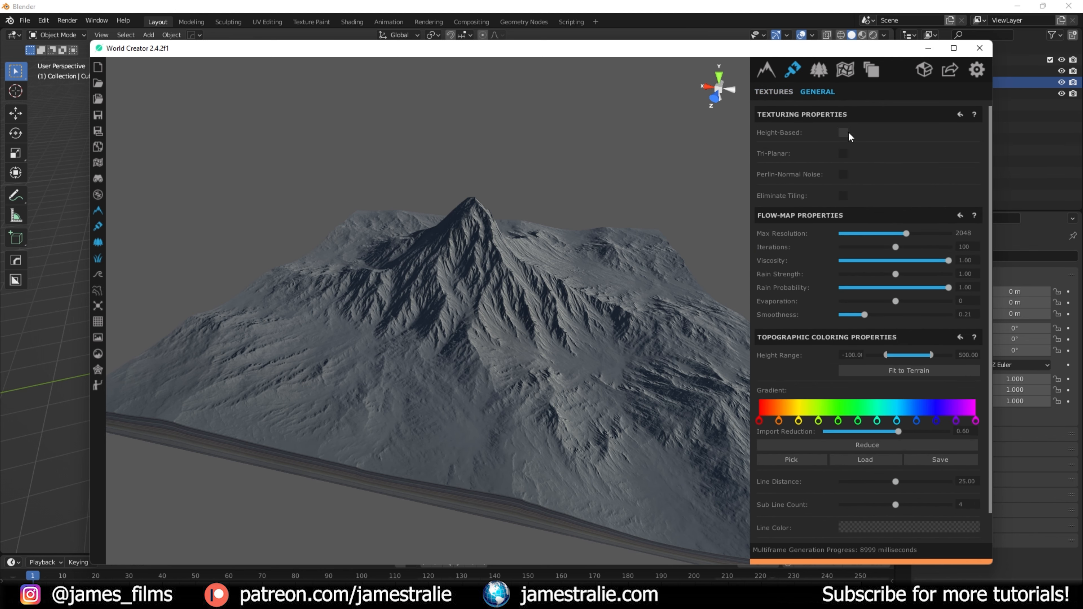
{"action": "left_click", "coordinate": [844, 195]}
{"action": "scroll", "coordinate": [440, 394], "scroll_direction": "up", "scroll_amount": 5}
{"action": "scroll", "coordinate": [452, 409], "scroll_direction": "up", "scroll_amount": 6}
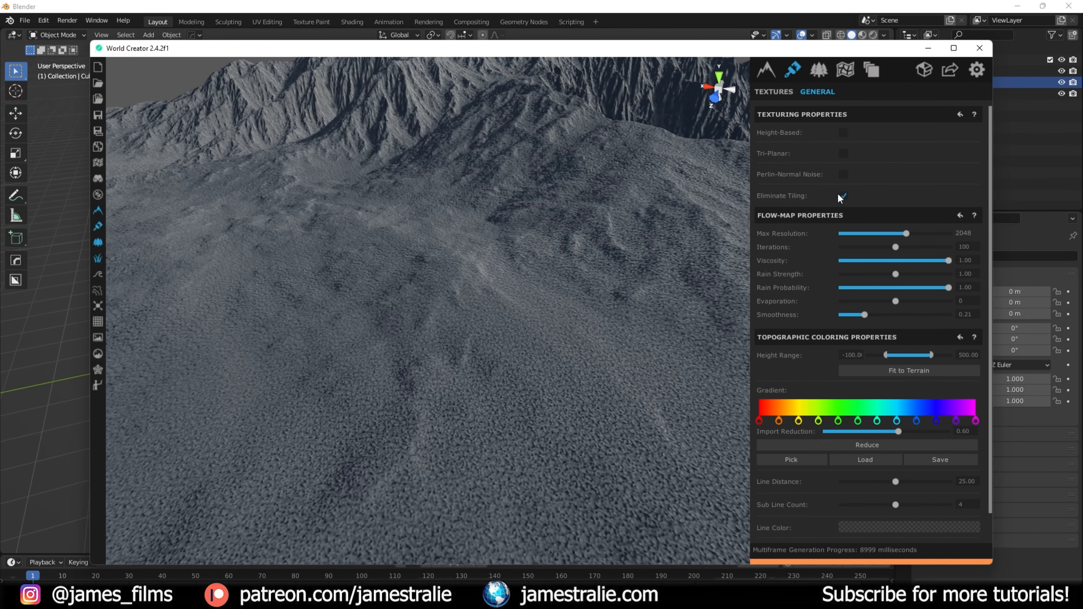
- Enable Perlin-Normal Noise with world size 1149.3 and seed 571, and Tri-Planar texturing with a factor of 0.68
{"action": "left_click", "coordinate": [843, 174]}
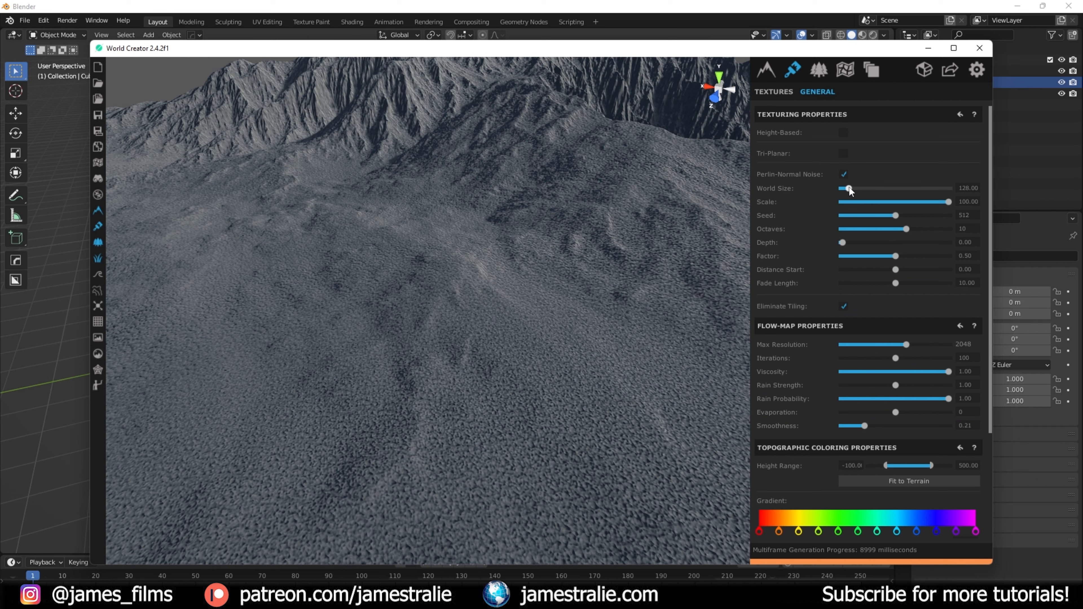
{"action": "left_click_drag", "start_coordinate": [899, 189], "coordinate": [909, 216]}
{"action": "left_click", "coordinate": [844, 154]}
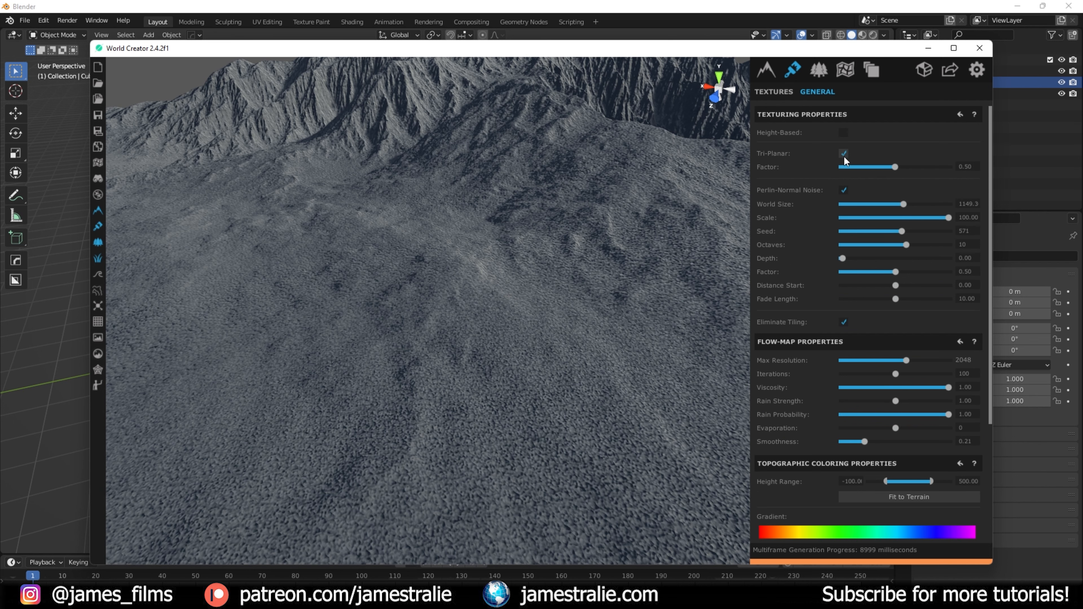
{"action": "left_click_drag", "start_coordinate": [949, 167], "coordinate": [914, 168]}
- Set the flow map's maximum resolution to 4096, iterations to 107 and smoothness to 0.38
{"action": "scroll", "coordinate": [881, 316], "scroll_direction": "down", "scroll_amount": 3}
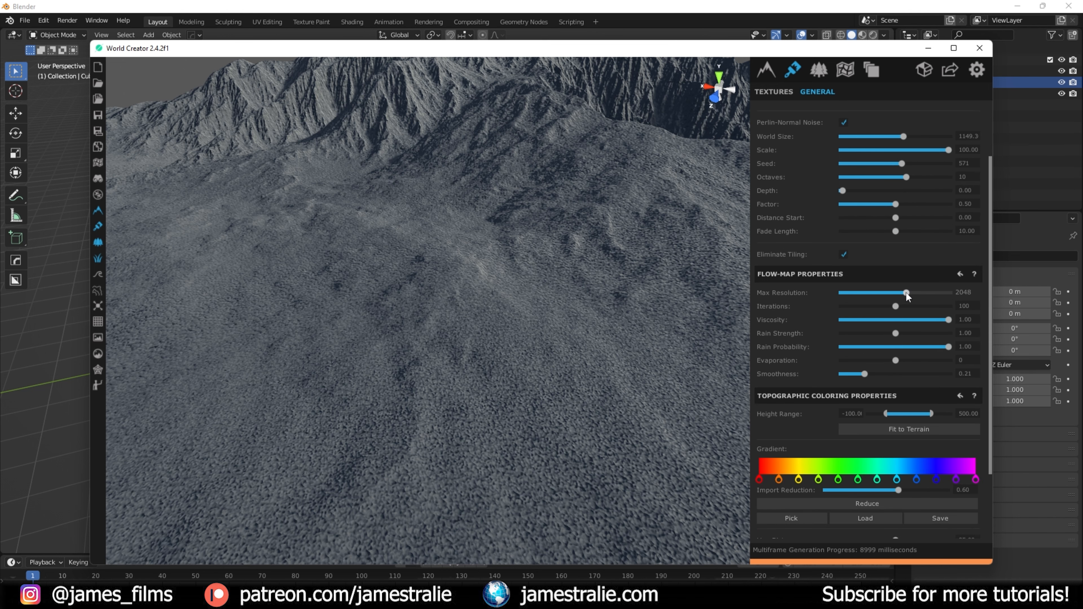
{"action": "left_click", "coordinate": [942, 293]}
{"action": "scroll", "coordinate": [827, 339], "scroll_direction": "down", "scroll_amount": 2}
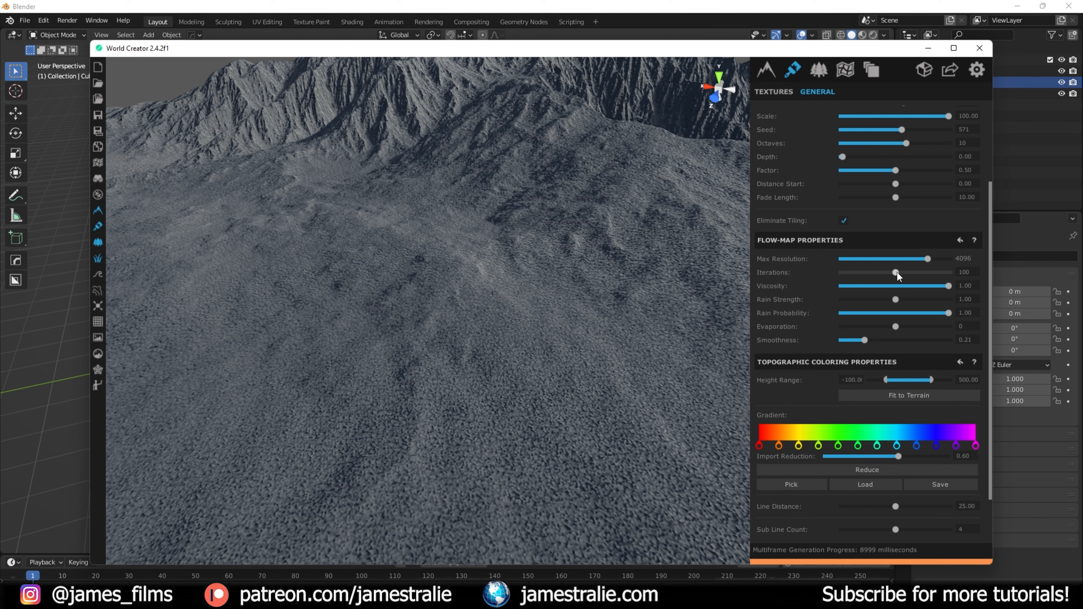
{"action": "left_click_drag", "start_coordinate": [905, 272], "coordinate": [895, 272]}
{"action": "scroll", "coordinate": [818, 254], "scroll_direction": "up", "scroll_amount": 5}
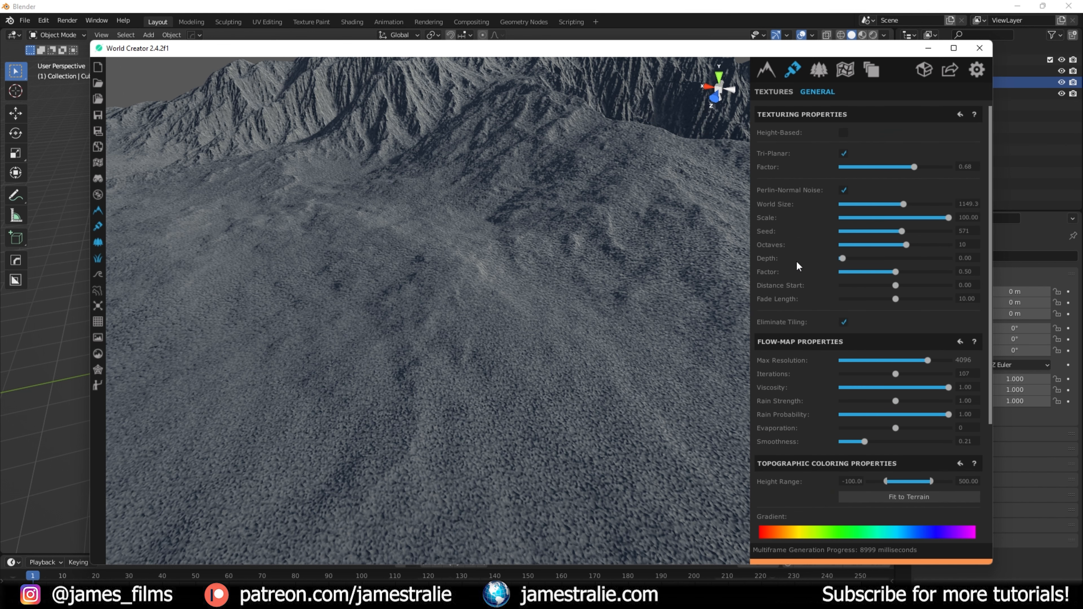
{"action": "scroll", "coordinate": [796, 261], "scroll_direction": "down", "scroll_amount": 7}
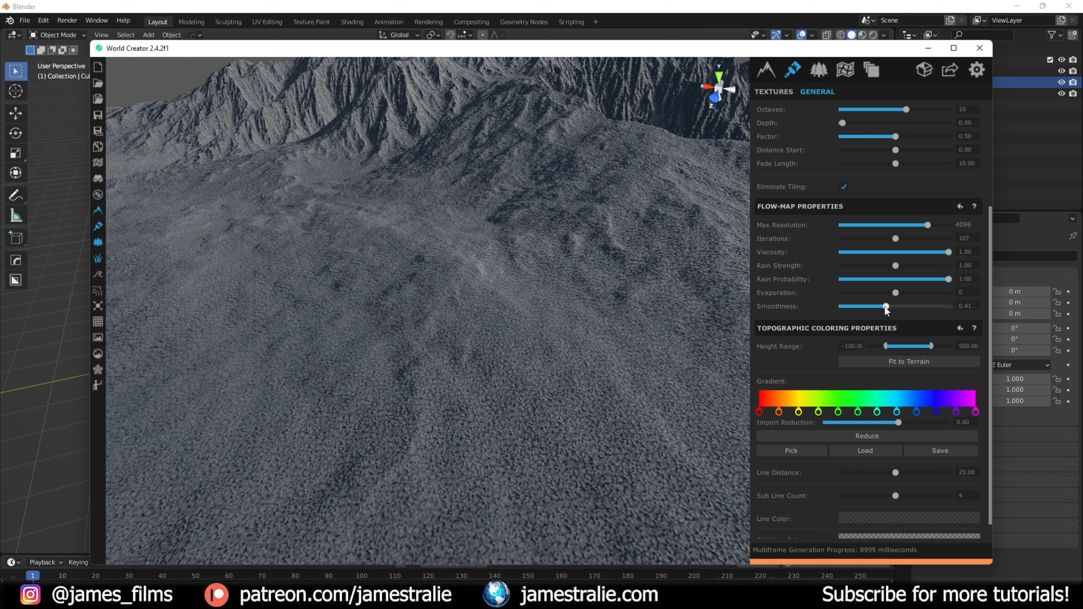
{"action": "left_click_drag", "start_coordinate": [878, 306], "coordinate": [882, 307]}
- Adjust the flow map to smoothness 0.73, rain probability 0.61 and 104 iterations
{"action": "scroll", "coordinate": [583, 362], "scroll_direction": "down", "scroll_amount": 10}
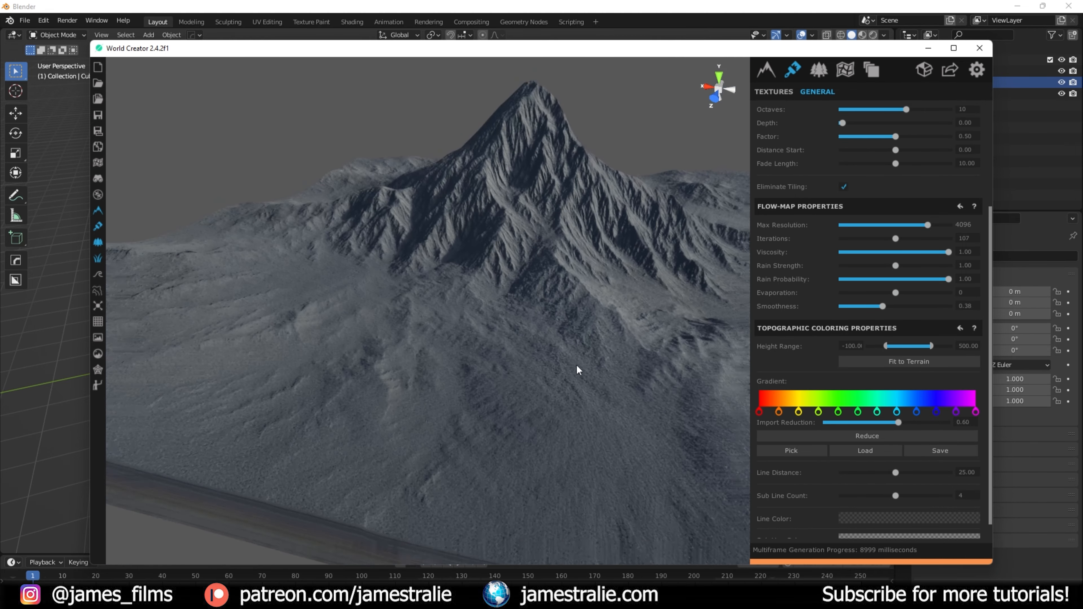
{"action": "left_click_drag", "start_coordinate": [882, 305], "coordinate": [921, 313]}
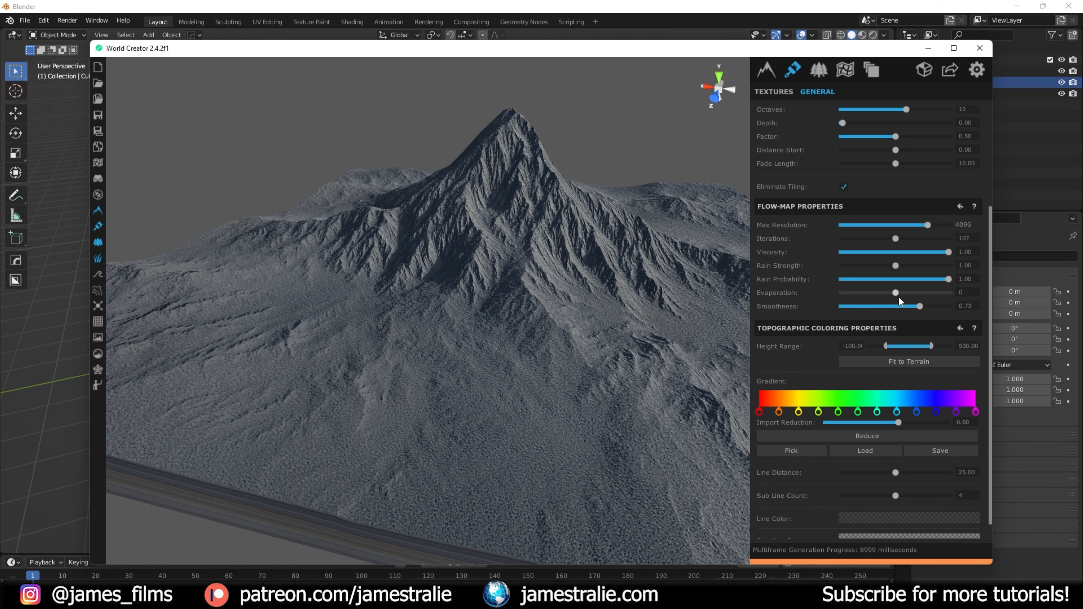
{"action": "left_click_drag", "start_coordinate": [949, 279], "coordinate": [907, 280]}
{"action": "mouse_move", "coordinate": [897, 238]}
{"action": "left_mouse_down"}
{"action": "mouse_move", "coordinate": [969, 243]}
{"action": "mouse_move", "coordinate": [856, 240]}
{"action": "mouse_move", "coordinate": [894, 242]}
{"action": "left_mouse_up"}
{"action": "scroll", "coordinate": [790, 257], "scroll_direction": "down", "scroll_amount": 1}
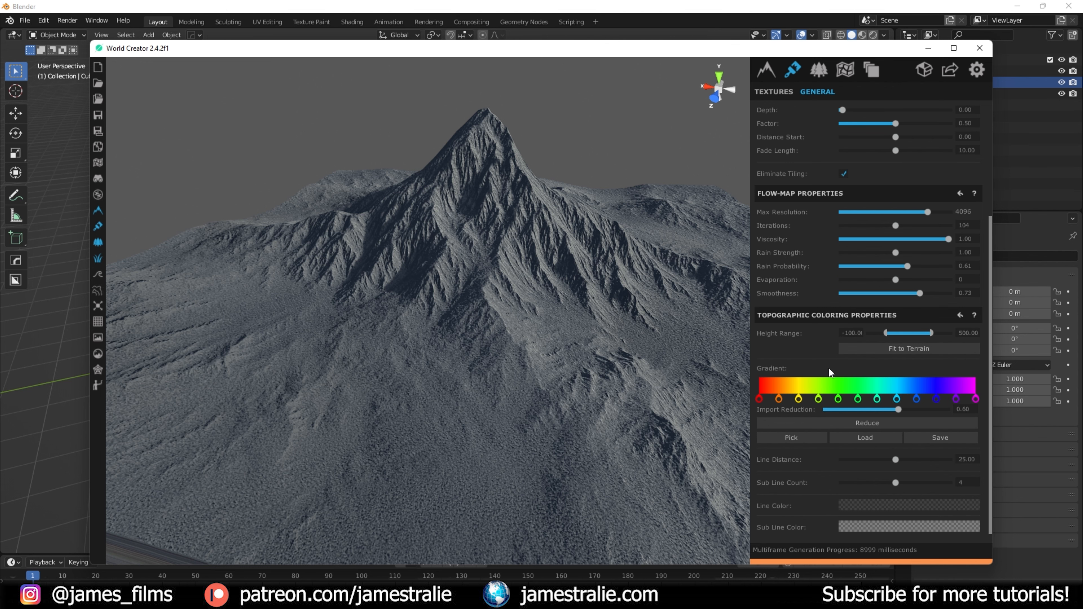
- Raise the Perlin-Normal Noise world size to 1580.9 and the Tri-Planar factor to 0.80
{"action": "scroll", "coordinate": [809, 338], "scroll_direction": "up", "scroll_amount": 5}
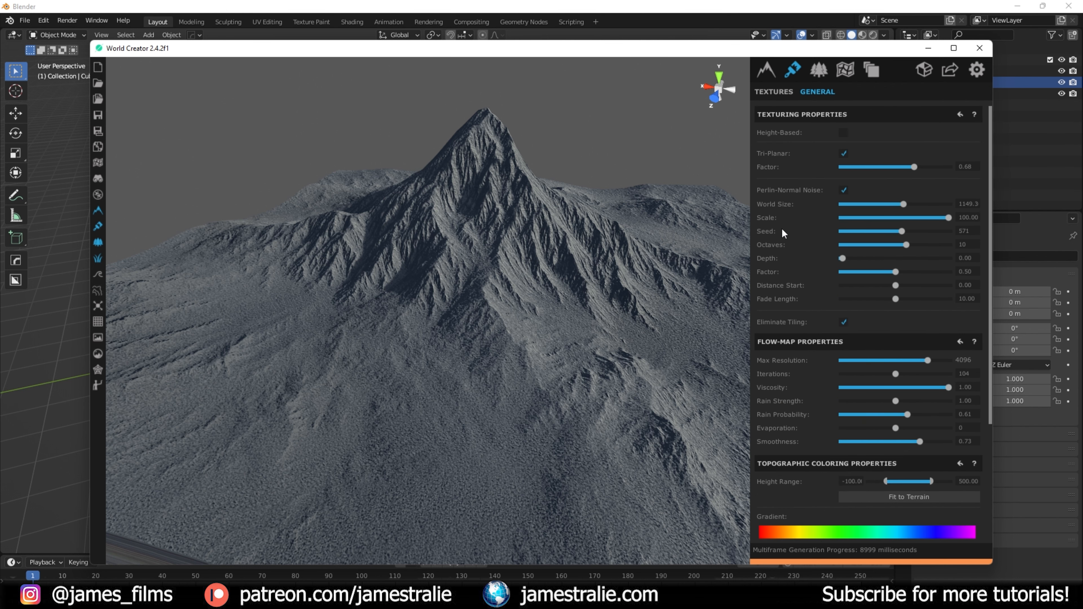
{"action": "left_click_drag", "start_coordinate": [903, 204], "coordinate": [928, 219]}
{"action": "scroll", "coordinate": [787, 149], "scroll_direction": "down", "scroll_amount": 5}
{"action": "scroll", "coordinate": [787, 162], "scroll_direction": "up", "scroll_amount": 5}
{"action": "scroll", "coordinate": [790, 180], "scroll_direction": "down", "scroll_amount": 5}
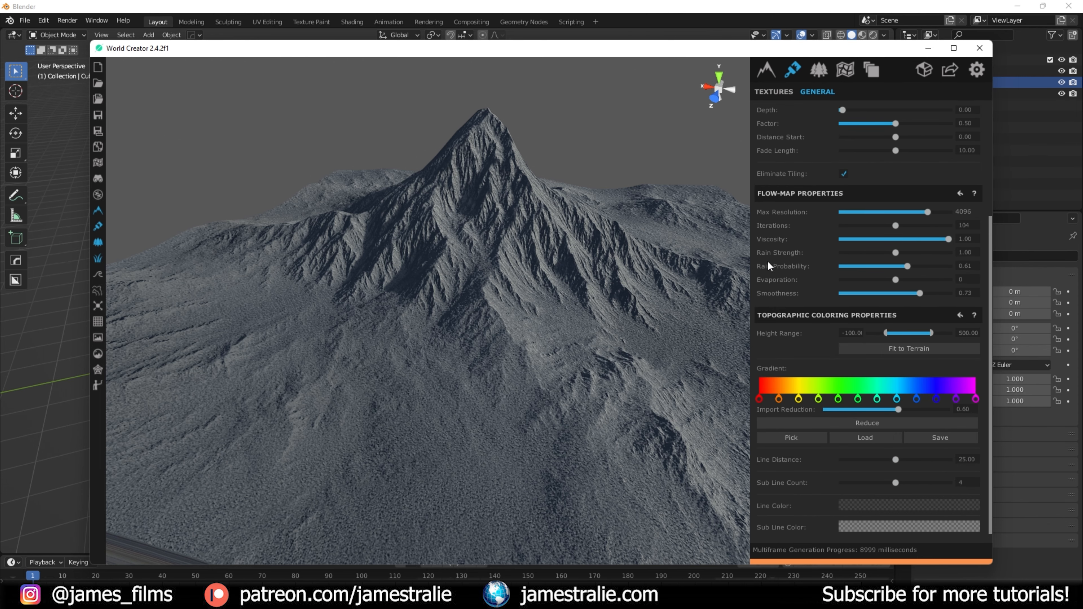
- Set the locked tile size of the Sand_04 texture to 0.31
{"action": "scroll", "coordinate": [771, 150], "scroll_direction": "up", "scroll_amount": 5}
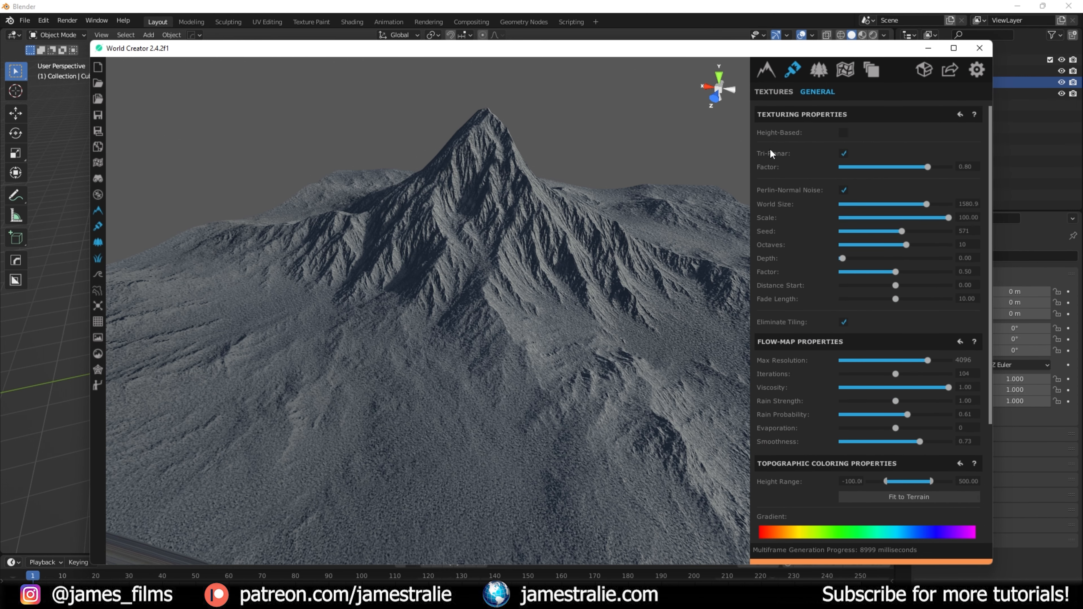
{"action": "left_click", "coordinate": [771, 94]}
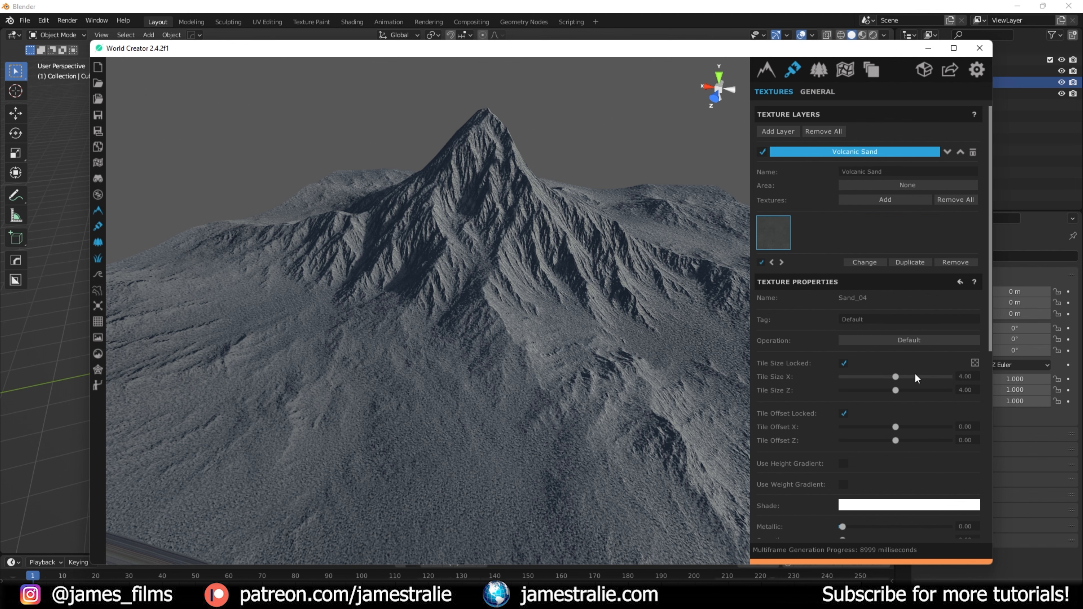
{"action": "mouse_move", "coordinate": [898, 375]}
{"action": "left_mouse_down"}
{"action": "mouse_move", "coordinate": [924, 377]}
{"action": "mouse_move", "coordinate": [895, 378]}
{"action": "left_mouse_up"}
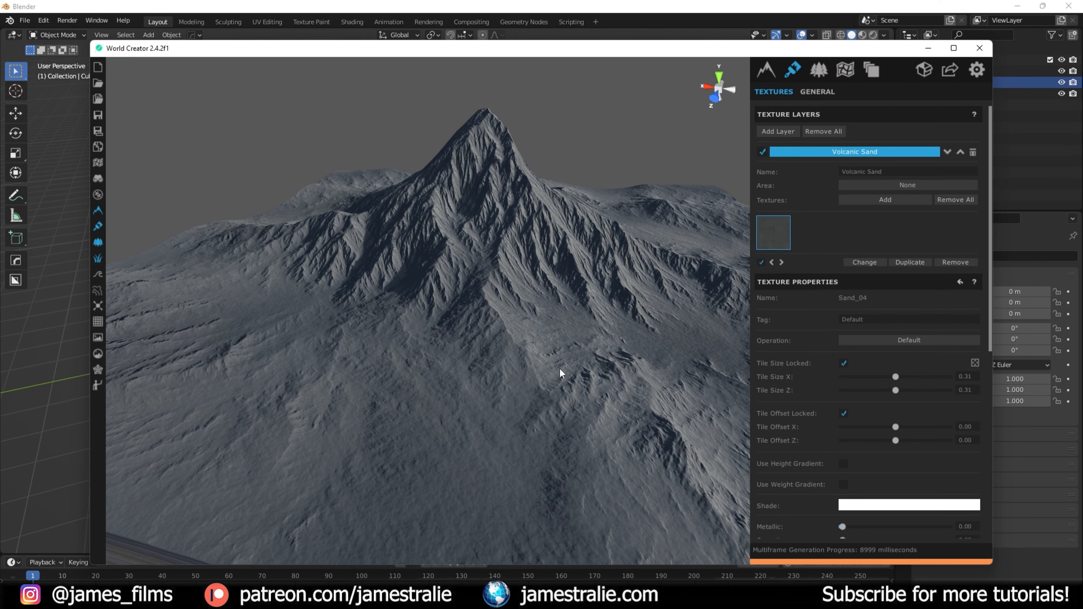
- Examine the sand texture's grain and tiling on the terrain, both close up and from a distance
{"action": "scroll", "coordinate": [495, 398], "scroll_direction": "up", "scroll_amount": 5}
{"action": "scroll", "coordinate": [496, 402], "scroll_direction": "up", "scroll_amount": 5}
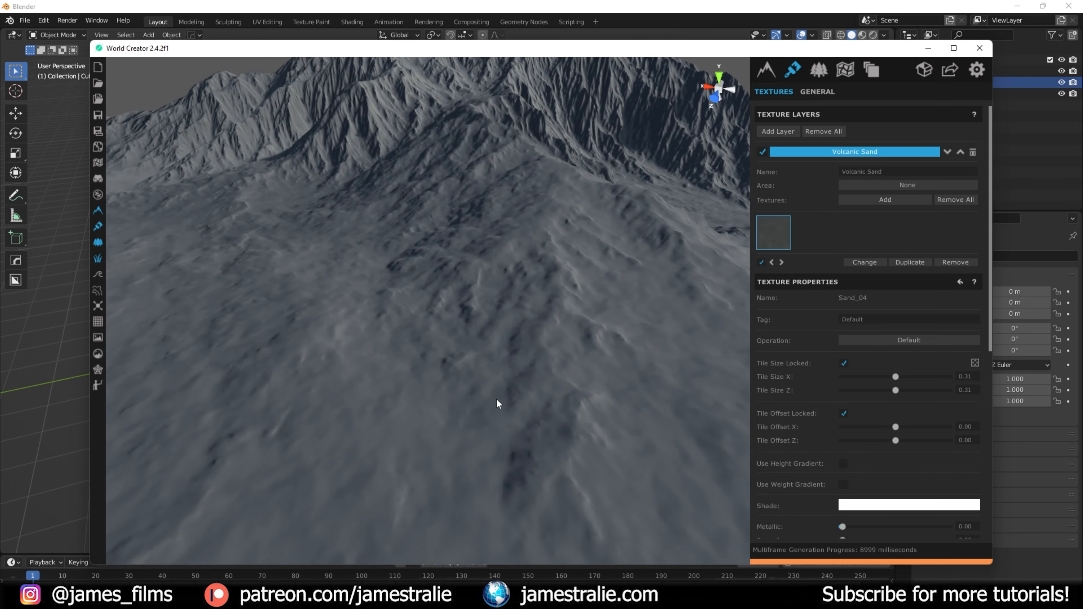
{"action": "scroll", "coordinate": [498, 396], "scroll_direction": "up", "scroll_amount": 5}
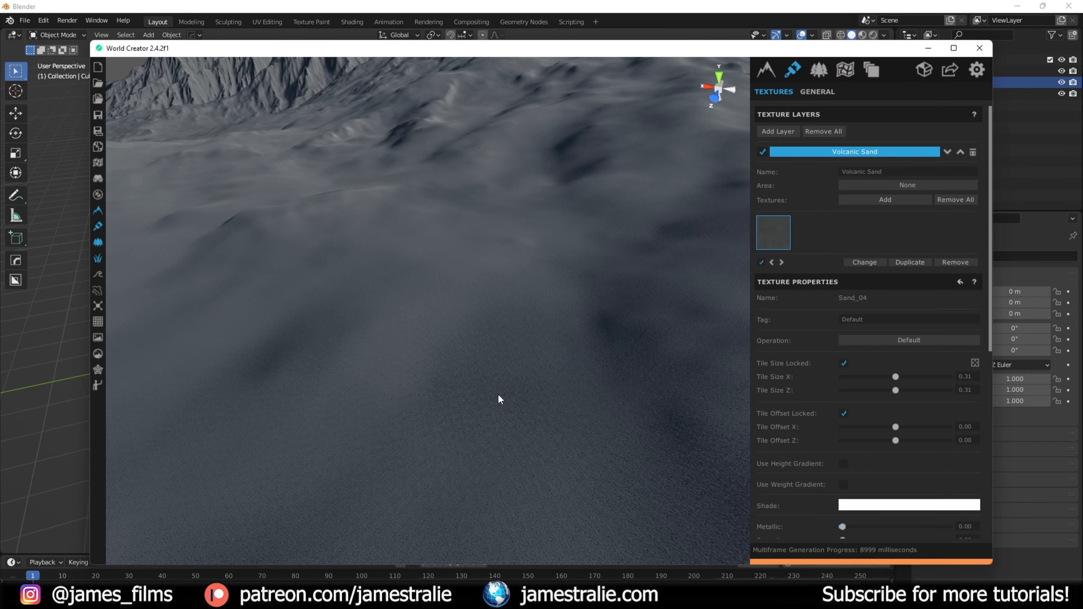
{"action": "scroll", "coordinate": [501, 390], "scroll_direction": "down", "scroll_amount": 5}
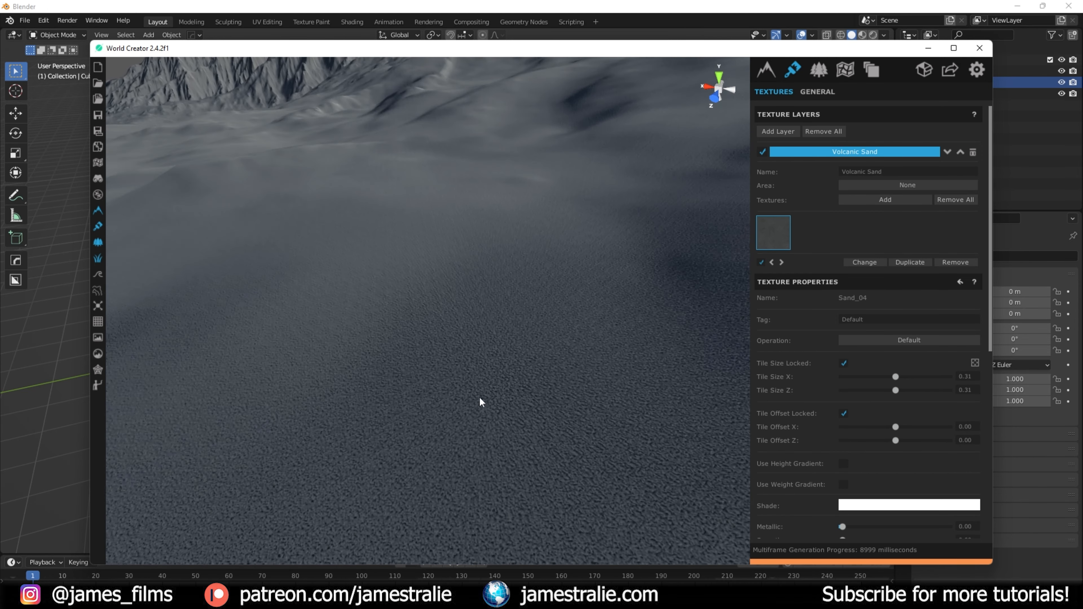
{"action": "scroll", "coordinate": [499, 374], "scroll_direction": "down", "scroll_amount": 5}
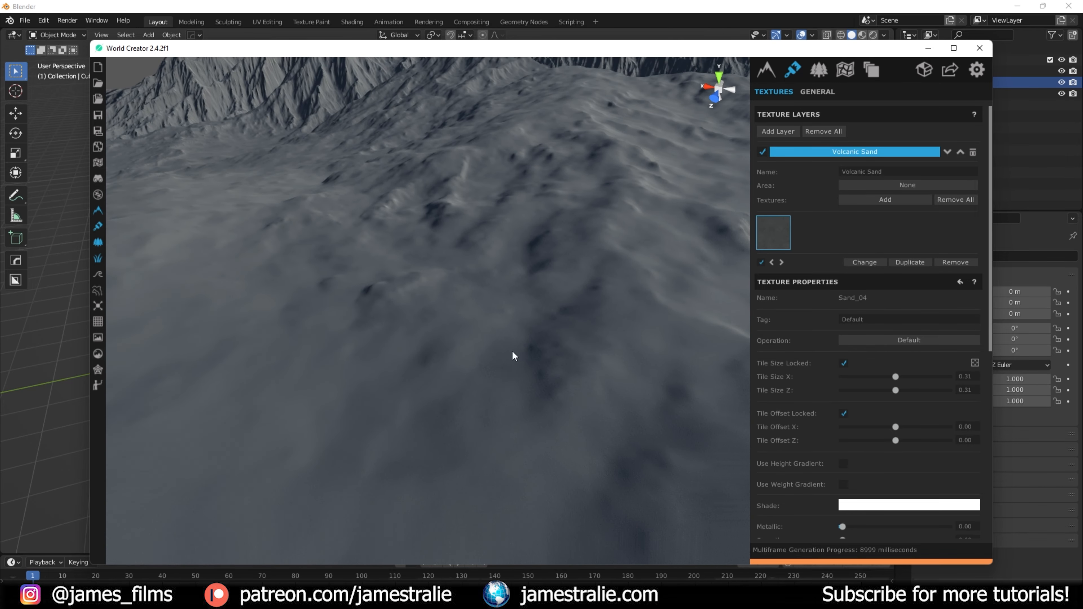
{"action": "scroll", "coordinate": [529, 333], "scroll_direction": "down", "scroll_amount": 5}
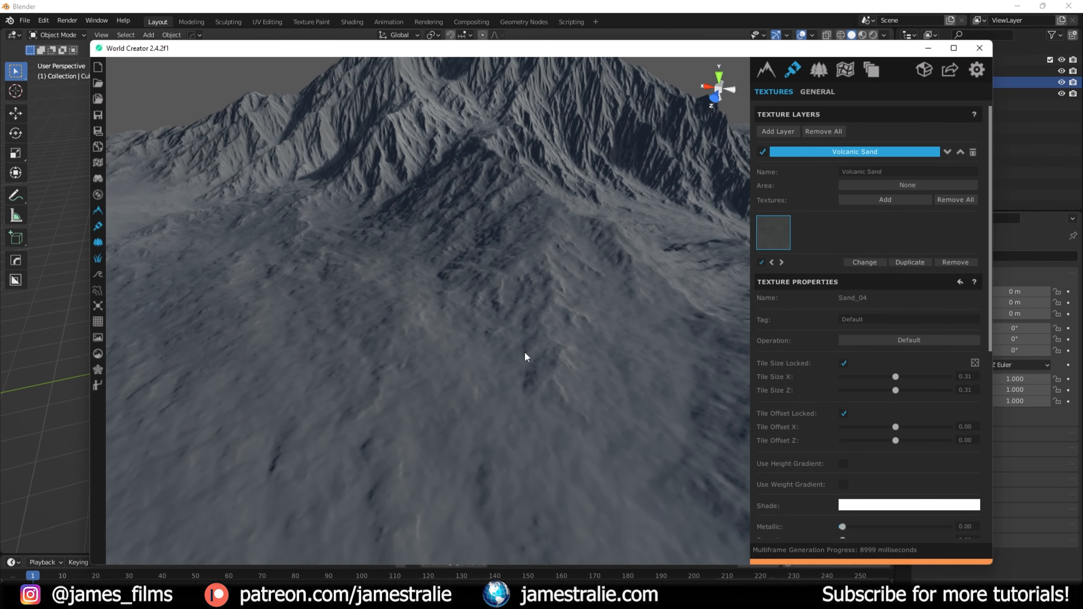
{"action": "scroll", "coordinate": [533, 277], "scroll_direction": "down", "scroll_amount": 4}
{"action": "middle_click_drag", "start_coordinate": [535, 275], "coordinate": [497, 273]}
{"action": "scroll", "coordinate": [497, 273], "scroll_direction": "up", "scroll_amount": 2}
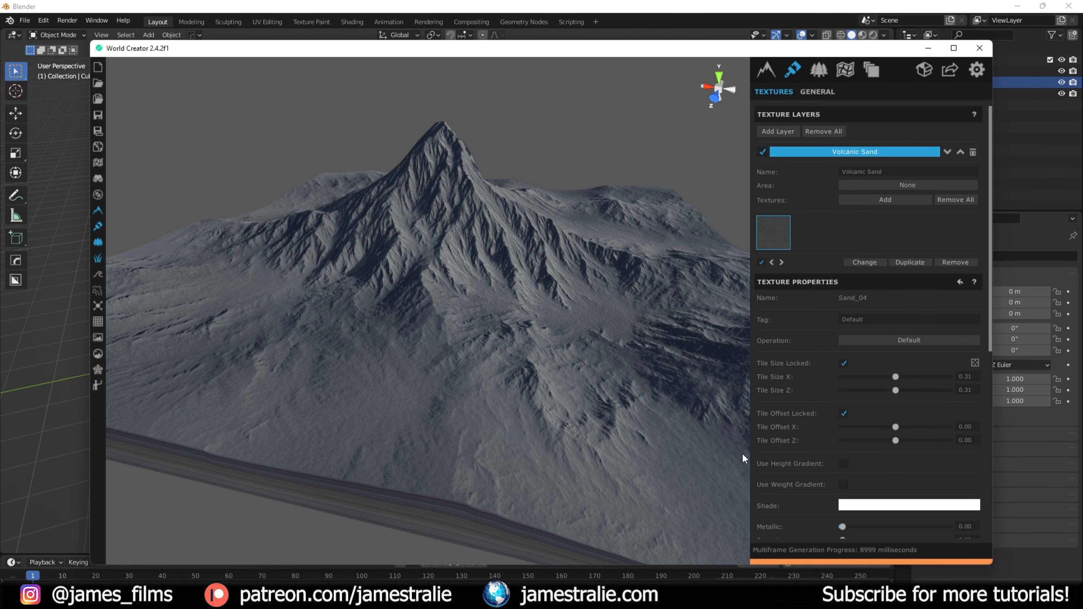
- Enable the height gradient for the Sand_04 texture and add three evenly spaced colour stops between its ends
{"action": "scroll", "coordinate": [793, 467], "scroll_direction": "down", "scroll_amount": 2}
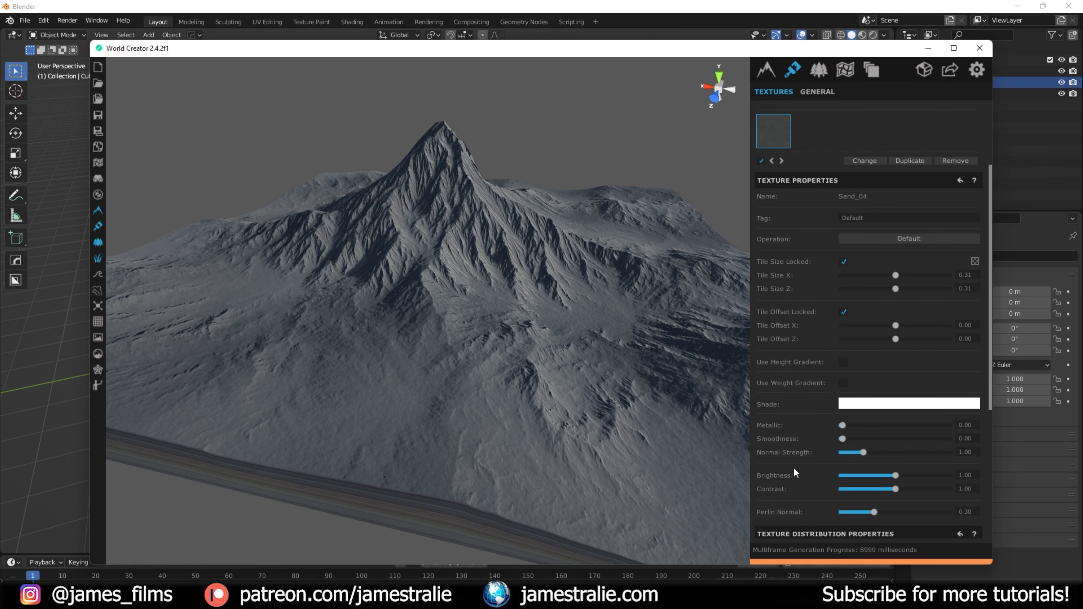
{"action": "left_click", "coordinate": [844, 363]}
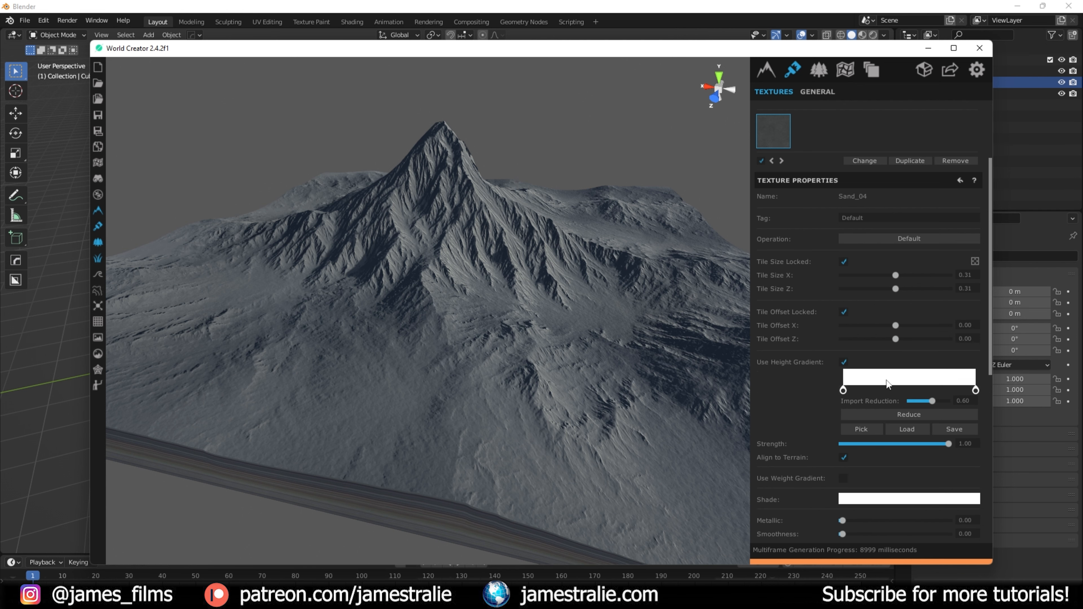
{"action": "left_click", "coordinate": [874, 382]}
{"action": "left_click", "coordinate": [903, 382]}
{"action": "left_click", "coordinate": [935, 382]}
{"action": "scroll", "coordinate": [793, 423], "scroll_direction": "down", "scroll_amount": 2}
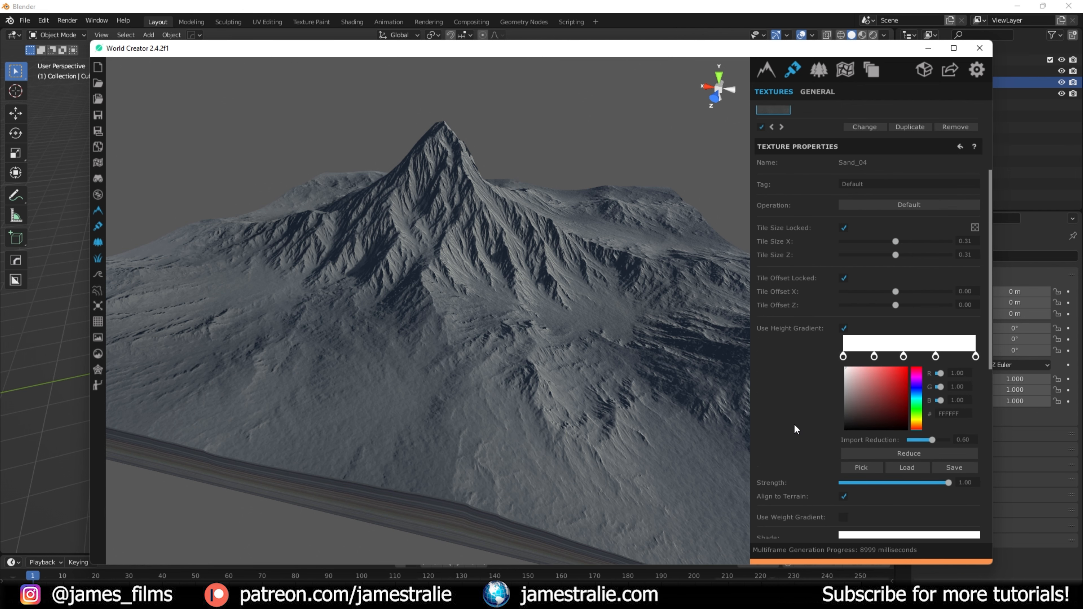
- Colour the lowest stop of the height gradient dark green
{"action": "scroll", "coordinate": [794, 423], "scroll_direction": "down", "scroll_amount": 1}
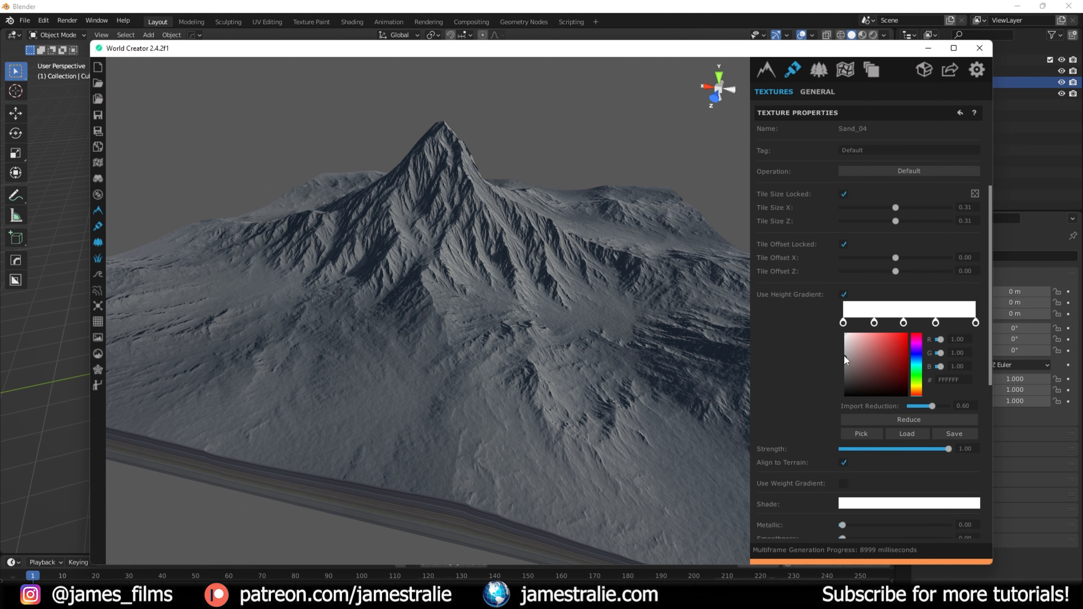
{"action": "left_click", "coordinate": [917, 377]}
{"action": "left_click", "coordinate": [864, 370]}
{"action": "left_click", "coordinate": [870, 376]}
{"action": "left_click_drag", "start_coordinate": [872, 378], "coordinate": [869, 374]}
{"action": "left_click", "coordinate": [872, 379]}
- Colour the gradient's second stop grey-green 6E7567 and its third stop olive 616048
{"action": "left_click", "coordinate": [874, 323]}
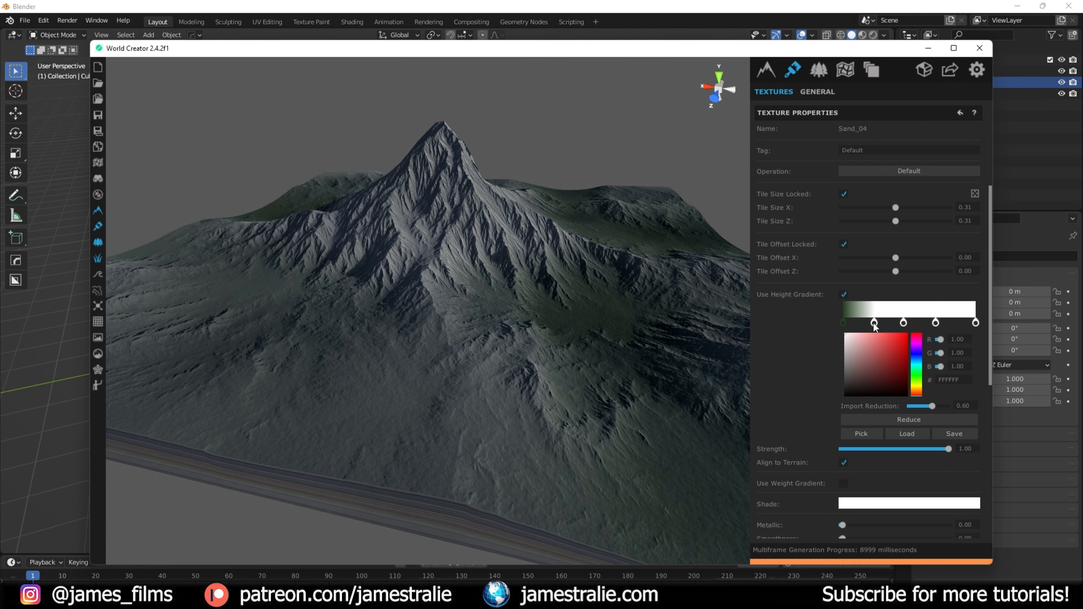
{"action": "left_click_drag", "start_coordinate": [916, 387], "coordinate": [853, 367]}
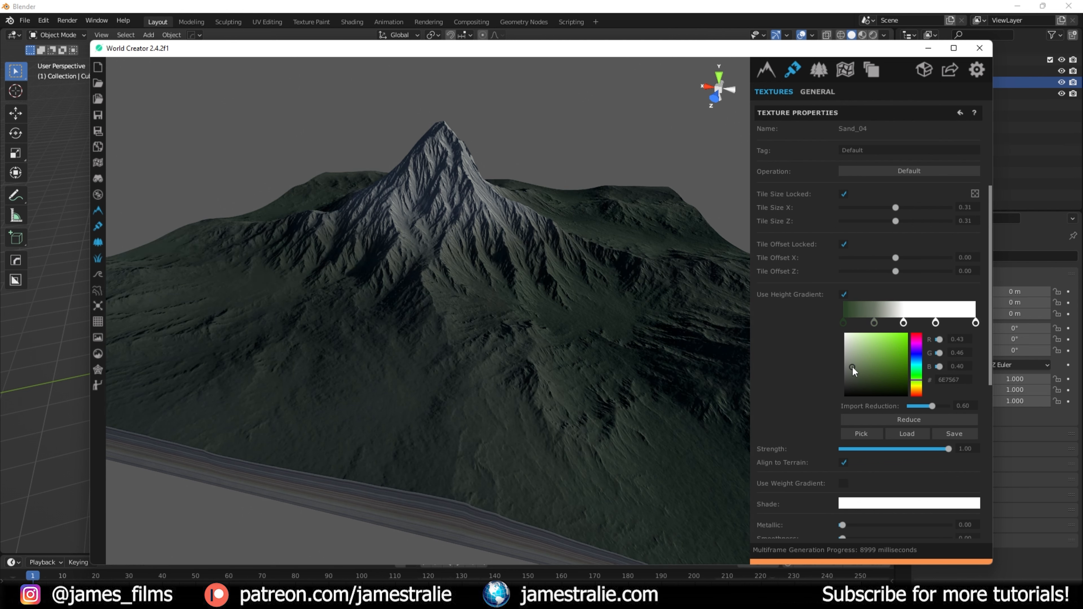
{"action": "left_click", "coordinate": [903, 322]}
{"action": "left_click_drag", "start_coordinate": [916, 378], "coordinate": [918, 387]}
{"action": "left_click_drag", "start_coordinate": [857, 368], "coordinate": [860, 375]}
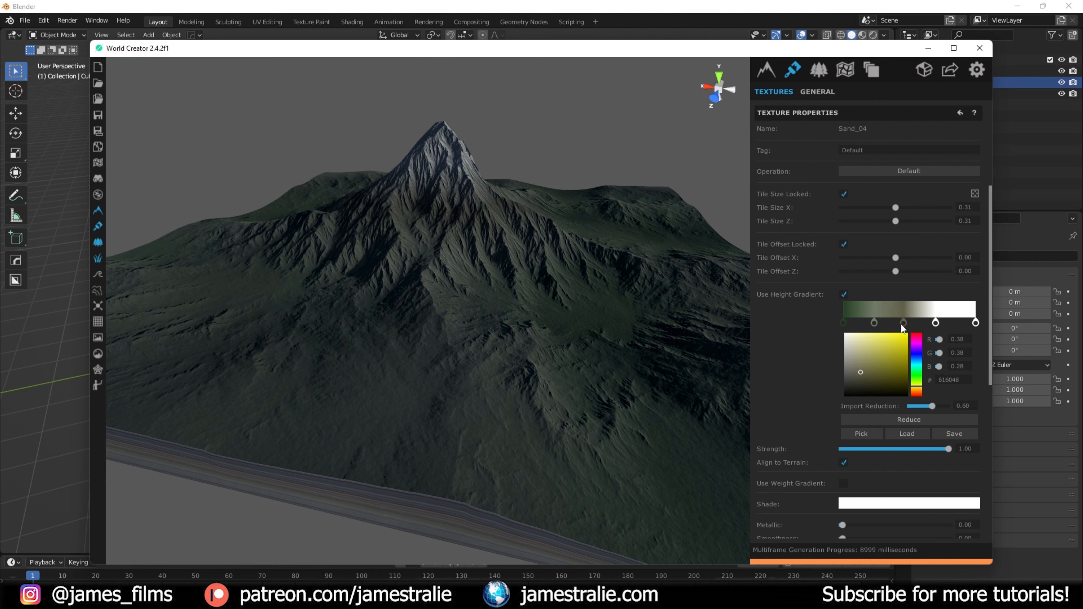
- Colour the gradient's fourth stop off-white DBD9CD and shift the third and fourth stops slightly toward the high end
{"action": "left_click_drag", "start_coordinate": [912, 323], "coordinate": [938, 323]}
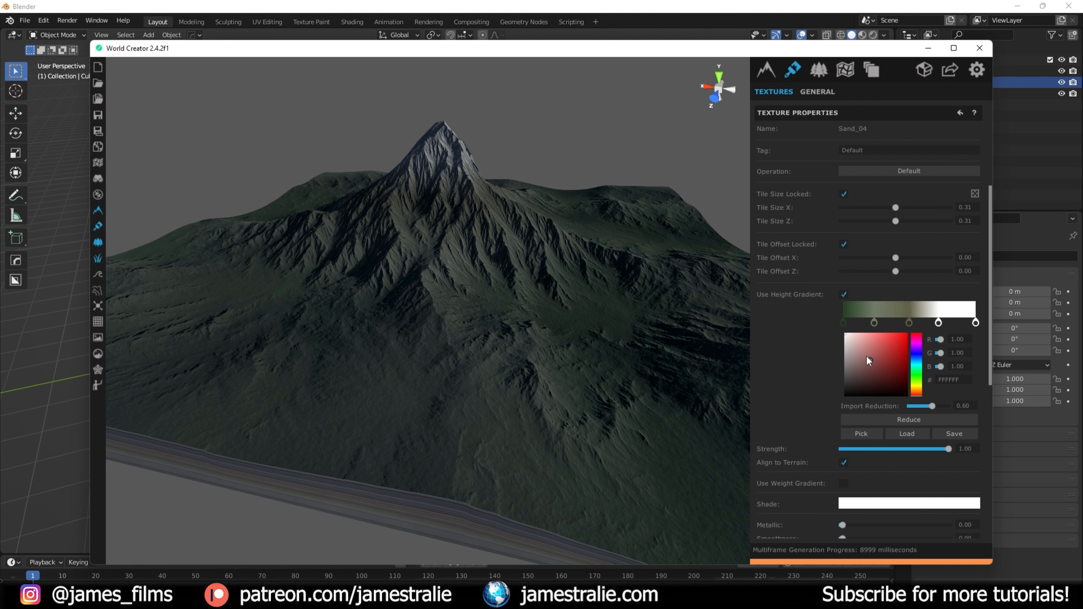
{"action": "left_click_drag", "start_coordinate": [916, 396], "coordinate": [916, 387]}
{"action": "left_click", "coordinate": [856, 351]}
{"action": "mouse_move", "coordinate": [856, 351]}
{"action": "left_mouse_down"}
{"action": "mouse_move", "coordinate": [834, 330]}
{"action": "mouse_move", "coordinate": [879, 356]}
{"action": "mouse_move", "coordinate": [854, 342]}
{"action": "left_mouse_up"}
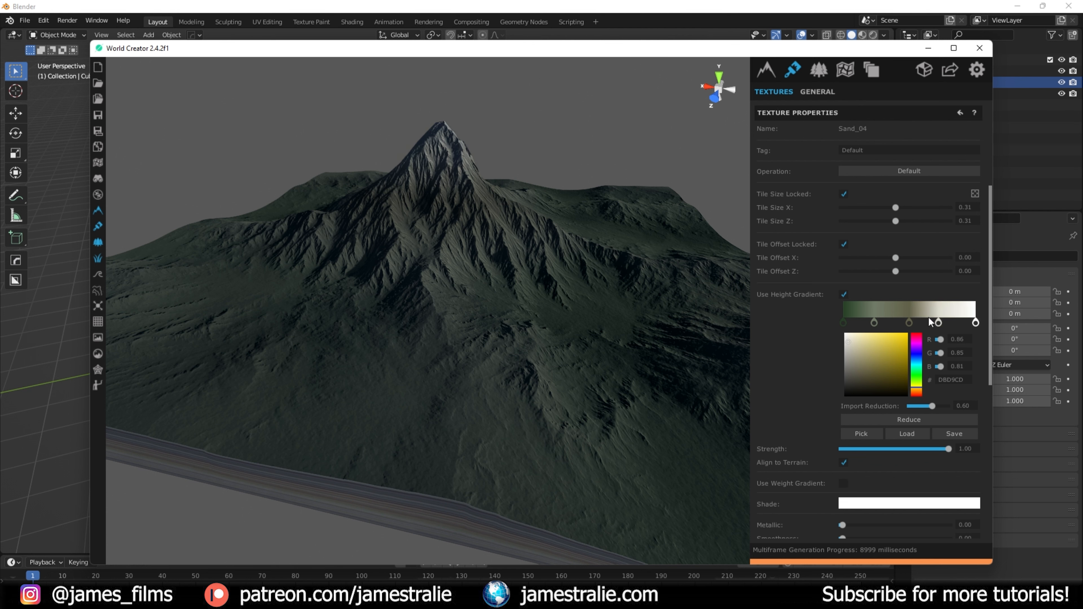
{"action": "mouse_move", "coordinate": [939, 322]}
{"action": "left_mouse_down"}
{"action": "mouse_move", "coordinate": [965, 326]}
{"action": "mouse_move", "coordinate": [929, 326]}
{"action": "left_mouse_up"}
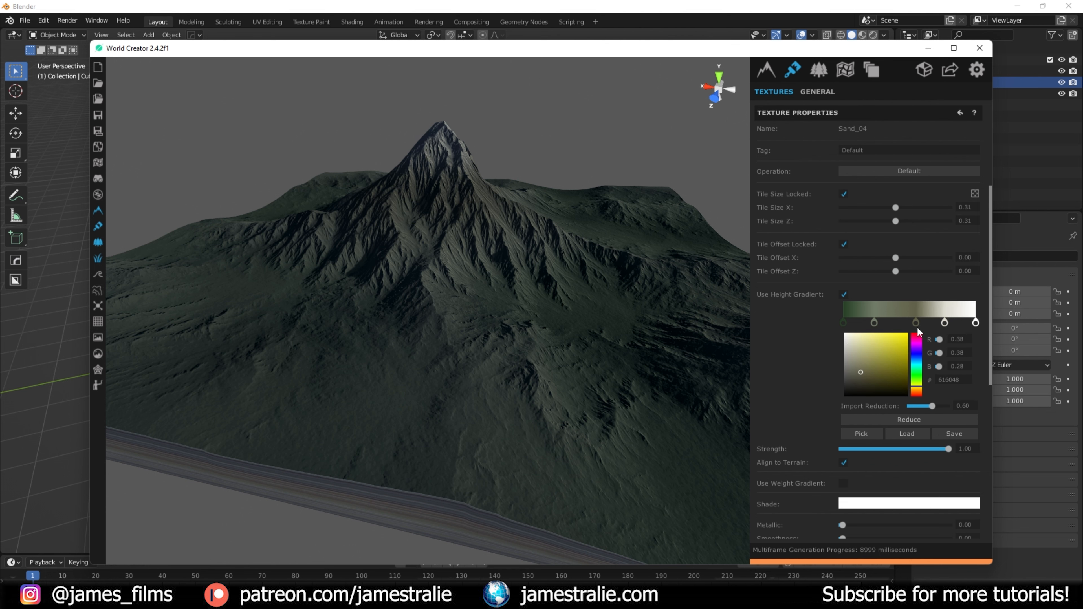
- Set the gradient's import reduction to 0.83, and the texture's smoothness to 0.01, normal strength to 0.63 and brightness to 1.15
{"action": "left_click", "coordinate": [976, 323]}
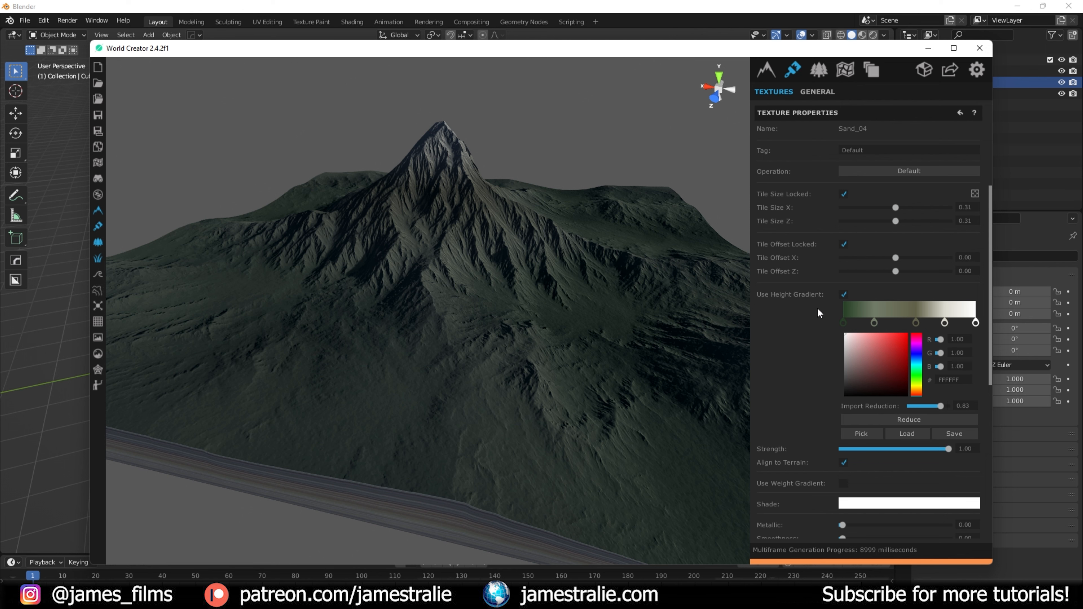
{"action": "scroll", "coordinate": [801, 370], "scroll_direction": "down", "scroll_amount": 3}
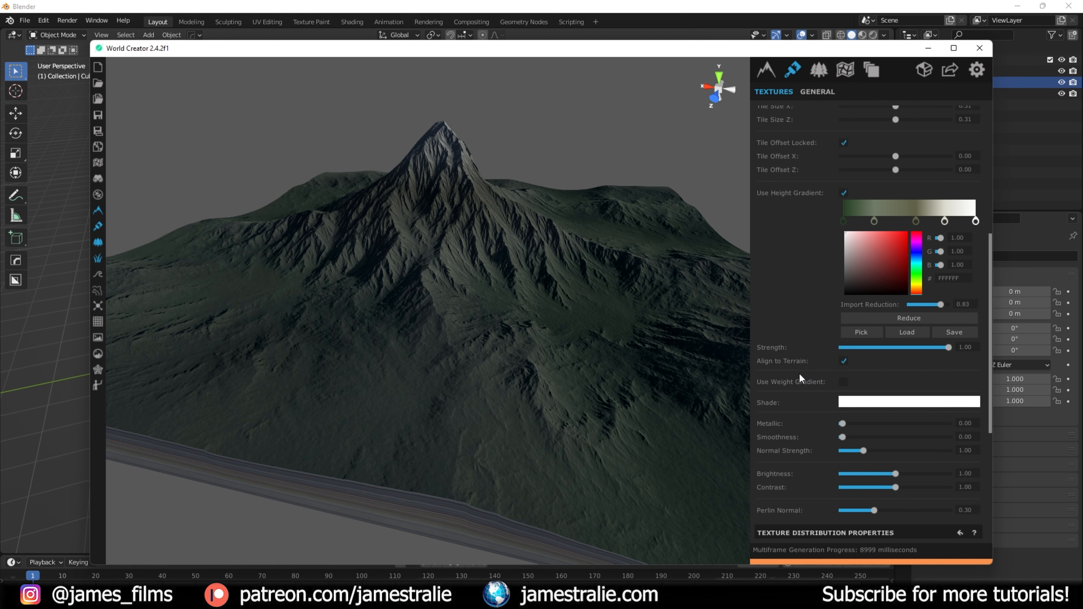
{"action": "left_click_drag", "start_coordinate": [844, 423], "coordinate": [900, 475]}
{"action": "right_click_drag", "start_coordinate": [584, 397], "coordinate": [533, 402]}
{"action": "scroll", "coordinate": [489, 334], "scroll_direction": "down", "scroll_amount": 5}
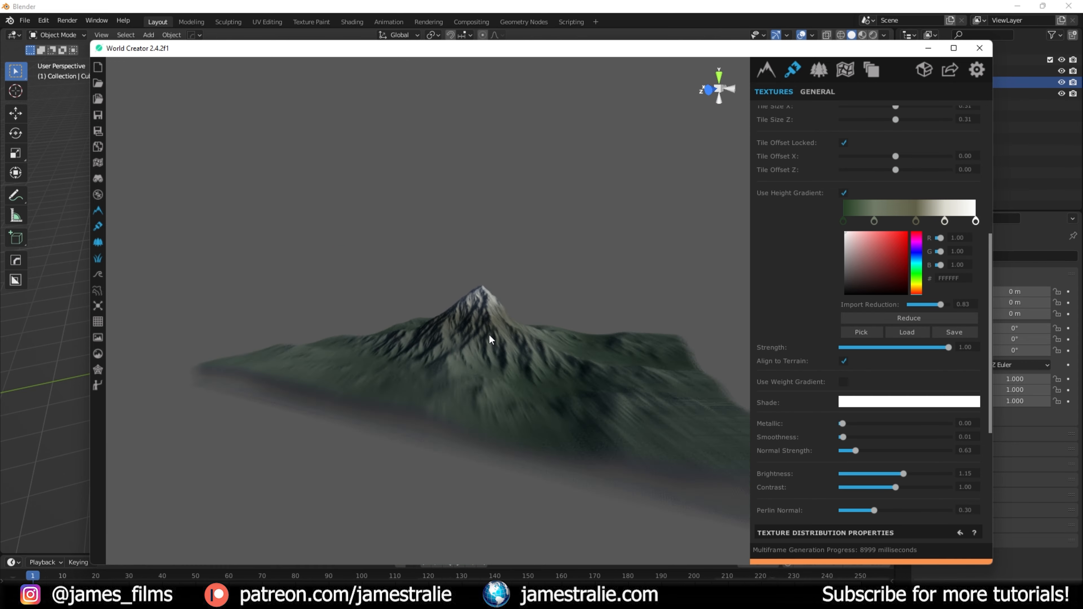
- Examine the gradient-coloured mountain from near and far
{"action": "scroll", "coordinate": [459, 400], "scroll_direction": "up", "scroll_amount": 3}
{"action": "scroll", "coordinate": [477, 446], "scroll_direction": "up", "scroll_amount": 3}
{"action": "scroll", "coordinate": [470, 380], "scroll_direction": "down", "scroll_amount": 4}
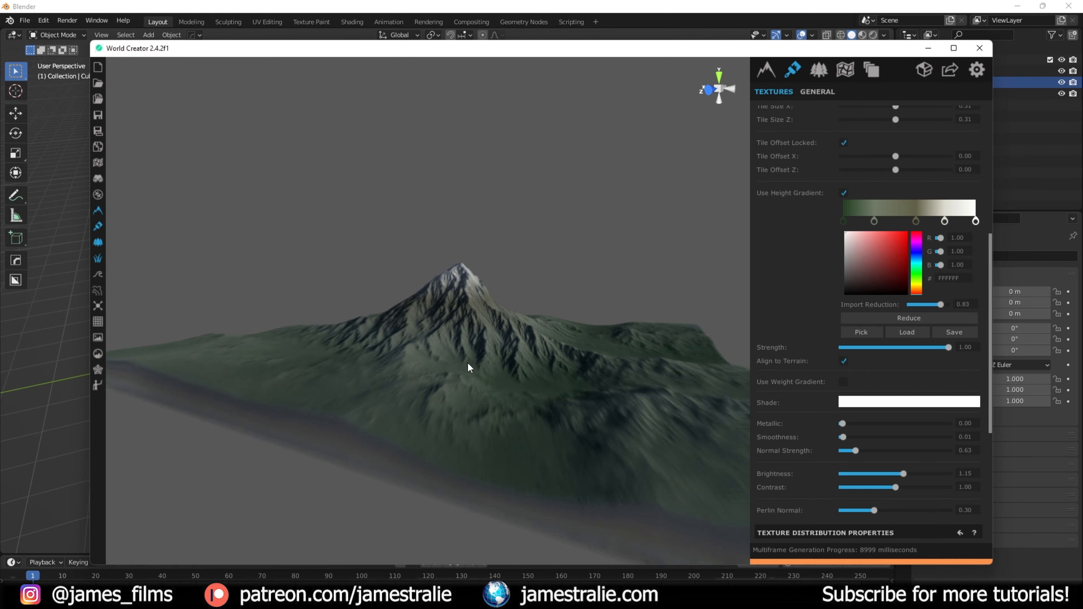
{"action": "middle_click_drag", "start_coordinate": [468, 363], "coordinate": [423, 374]}
{"action": "scroll", "coordinate": [435, 414], "scroll_direction": "up", "scroll_amount": 4}
{"action": "scroll", "coordinate": [437, 412], "scroll_direction": "up", "scroll_amount": 3}
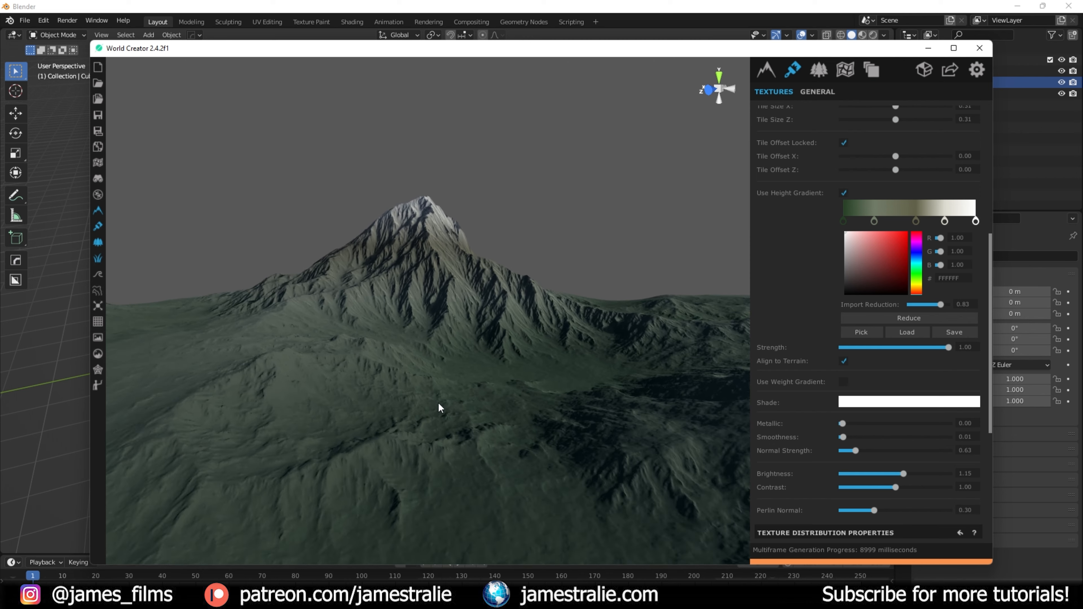
{"action": "scroll", "coordinate": [432, 397], "scroll_direction": "down", "scroll_amount": 3}
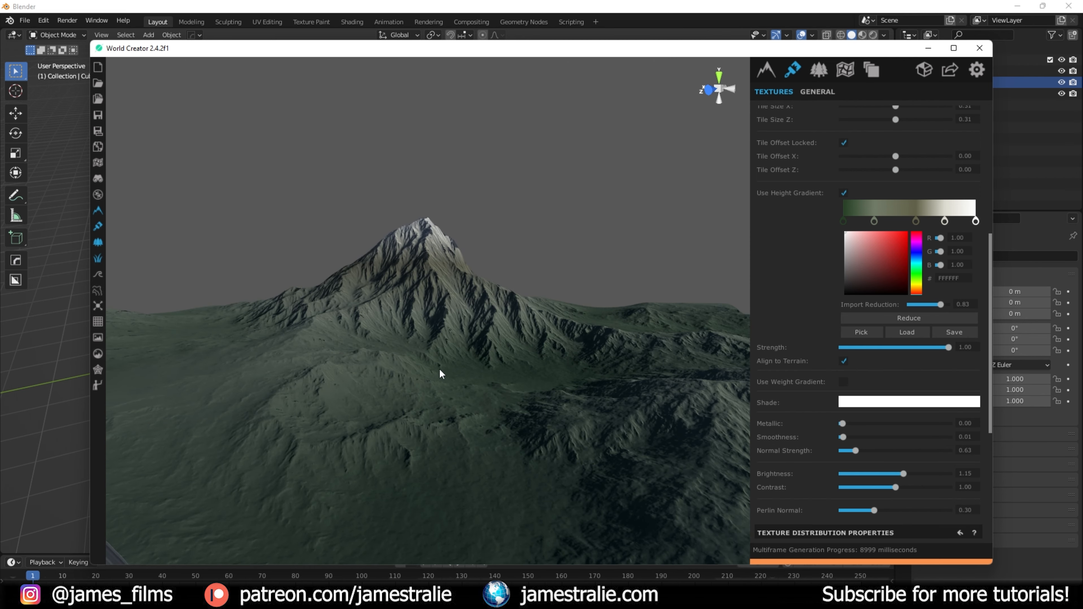
{"action": "scroll", "coordinate": [468, 368], "scroll_direction": "down", "scroll_amount": 3}
{"action": "scroll", "coordinate": [475, 365], "scroll_direction": "up", "scroll_amount": 4}
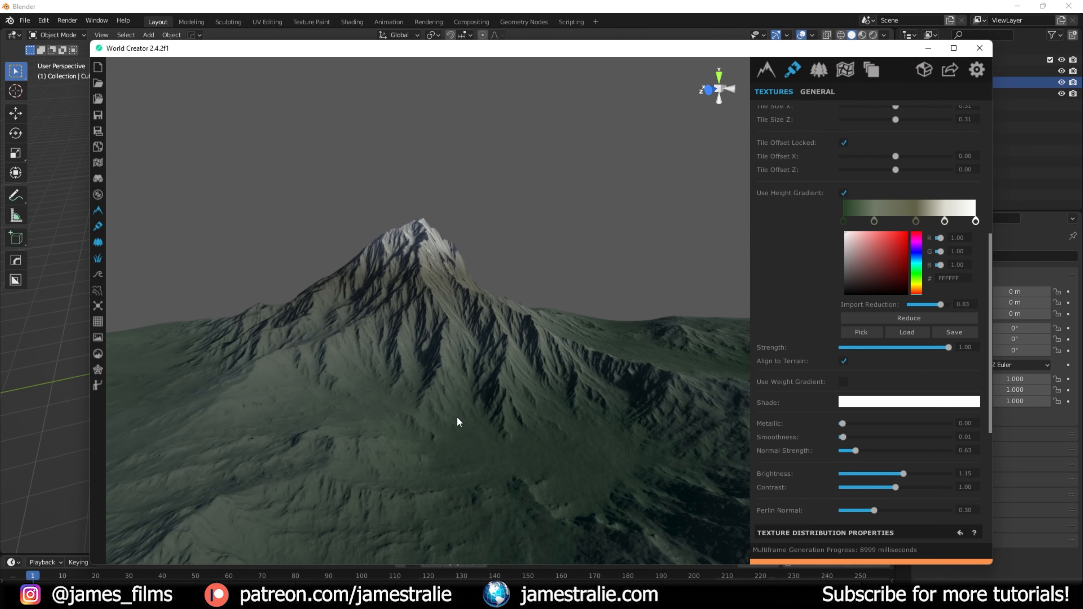
- Set the sand texture's Perlin normal to 0.44 and contrast to 1.01, and darken the height gradient's lowest stop to green 193018
{"action": "mouse_move", "coordinate": [874, 510]}
{"action": "left_mouse_down"}
{"action": "mouse_move", "coordinate": [972, 513]}
{"action": "mouse_move", "coordinate": [856, 514]}
{"action": "left_mouse_up"}
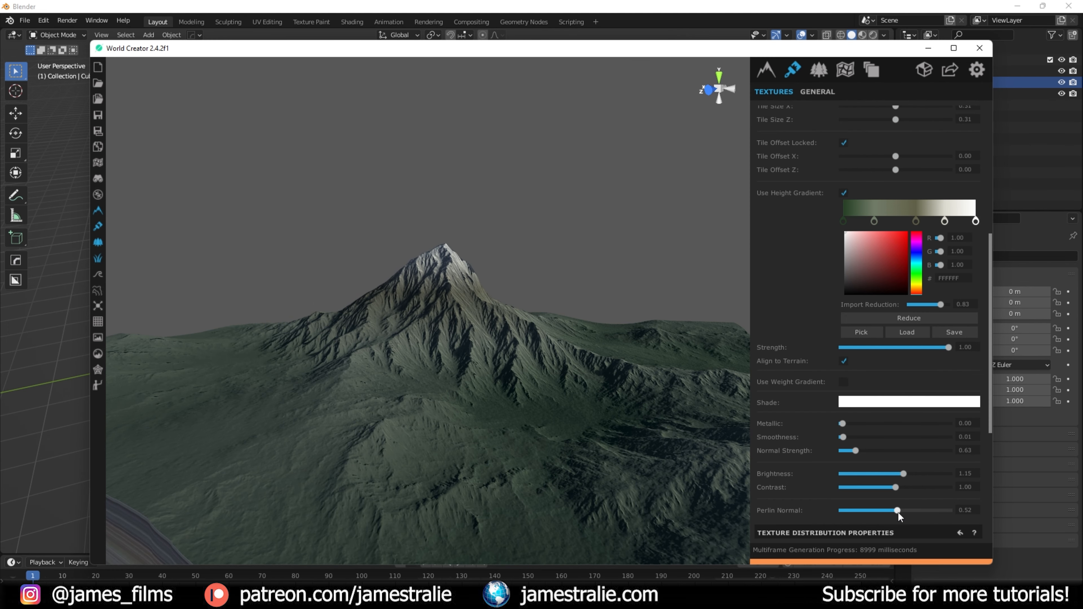
{"action": "mouse_move", "coordinate": [895, 486]}
{"action": "left_mouse_down"}
{"action": "mouse_move", "coordinate": [952, 490]}
{"action": "mouse_move", "coordinate": [844, 497]}
{"action": "mouse_move", "coordinate": [905, 494]}
{"action": "left_mouse_up"}
{"action": "left_click", "coordinate": [843, 221]}
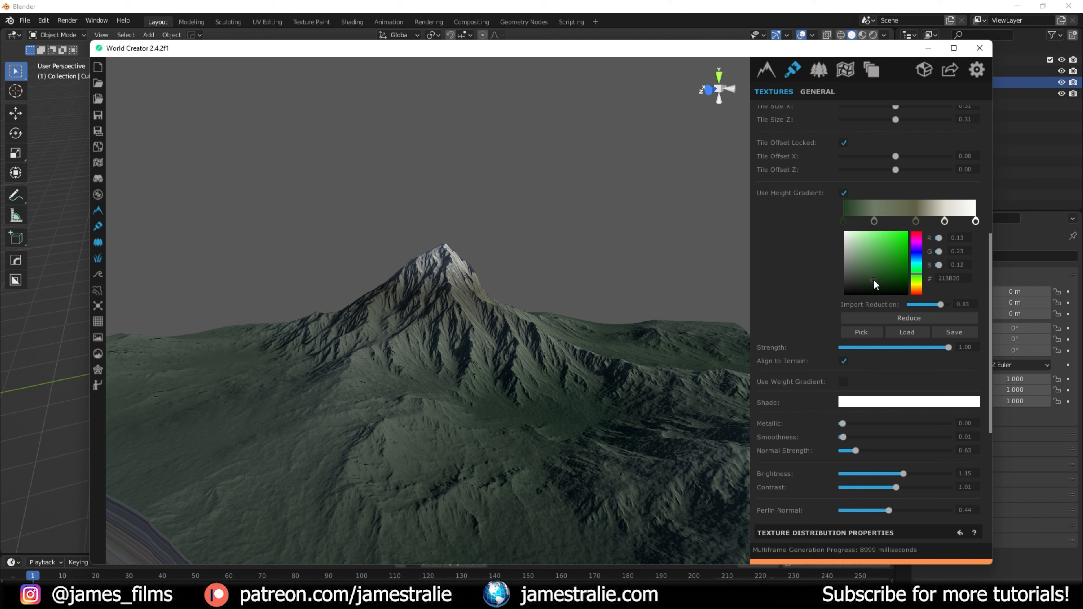
{"action": "left_click", "coordinate": [881, 291]}
{"action": "left_click_drag", "start_coordinate": [881, 291], "coordinate": [875, 282]}
- Examine the recoloured terrain from several distances and angles, including its outer edge
{"action": "scroll", "coordinate": [499, 397], "scroll_direction": "down", "scroll_amount": 4}
{"action": "scroll", "coordinate": [489, 391], "scroll_direction": "up", "scroll_amount": 3}
{"action": "middle_click_drag", "start_coordinate": [489, 390], "coordinate": [435, 395]}
{"action": "scroll", "coordinate": [446, 384], "scroll_direction": "down", "scroll_amount": 2}
{"action": "scroll", "coordinate": [426, 396], "scroll_direction": "down", "scroll_amount": 2}
{"action": "right_click_drag", "start_coordinate": [419, 396], "coordinate": [489, 437]}
{"action": "middle_click_drag", "start_coordinate": [489, 437], "coordinate": [539, 426]}
{"action": "scroll", "coordinate": [521, 422], "scroll_direction": "up", "scroll_amount": 2}
{"action": "right_click_drag", "start_coordinate": [558, 393], "coordinate": [585, 406]}
- Add a second texture layer using the library's Grass_03 texture and name the layer Grass
{"action": "scroll", "coordinate": [805, 453], "scroll_direction": "down", "scroll_amount": 5}
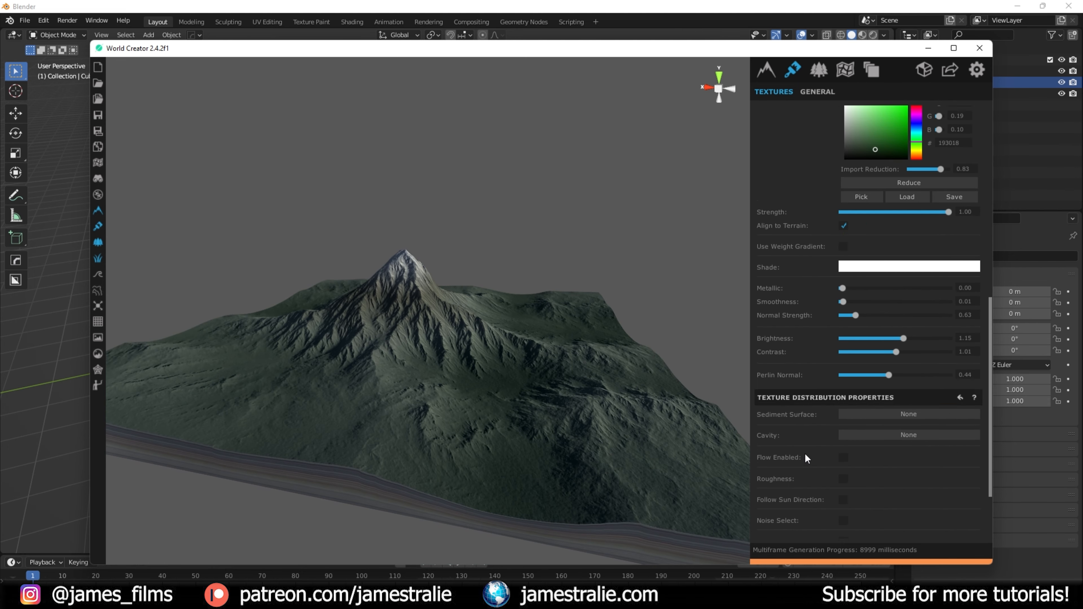
{"action": "scroll", "coordinate": [791, 410], "scroll_direction": "up", "scroll_amount": 10}
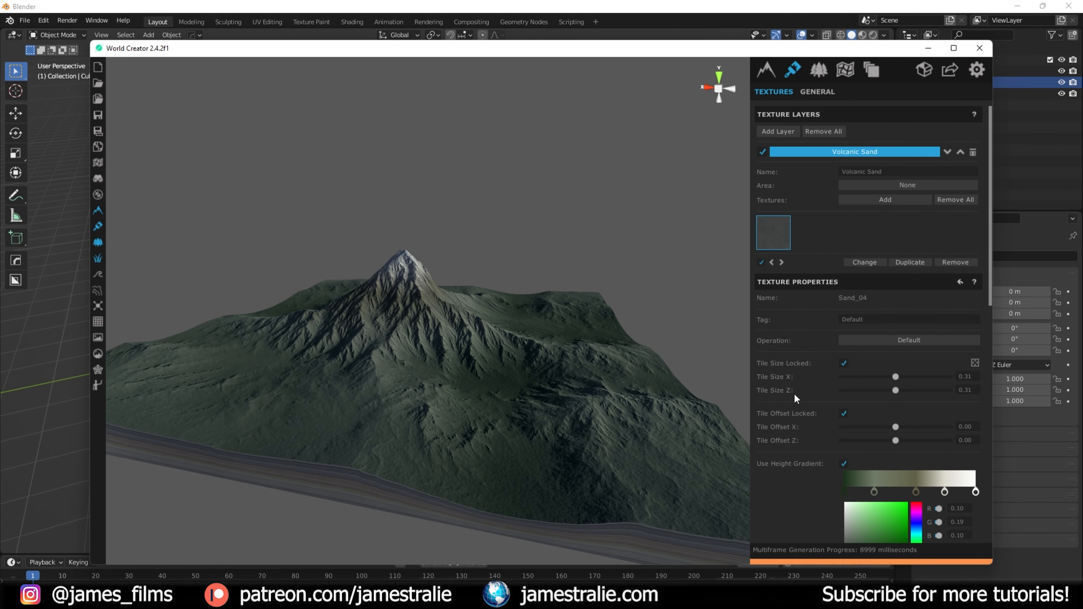
{"action": "left_click", "coordinate": [776, 130]}
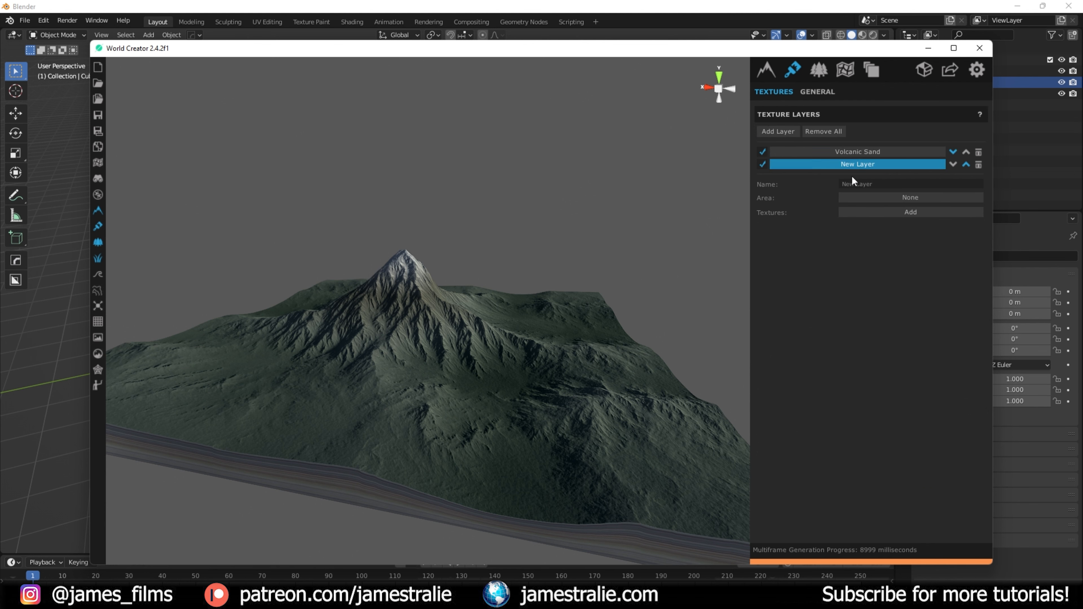
{"action": "left_click", "coordinate": [892, 212]}
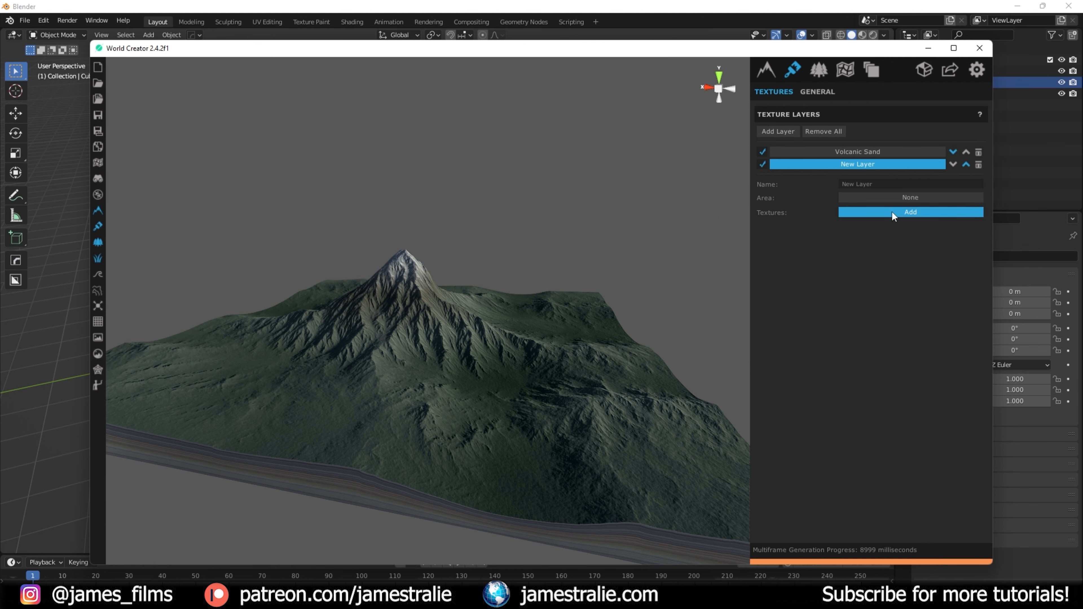
{"action": "left_click", "coordinate": [894, 342]}
{"action": "left_click", "coordinate": [898, 524]}
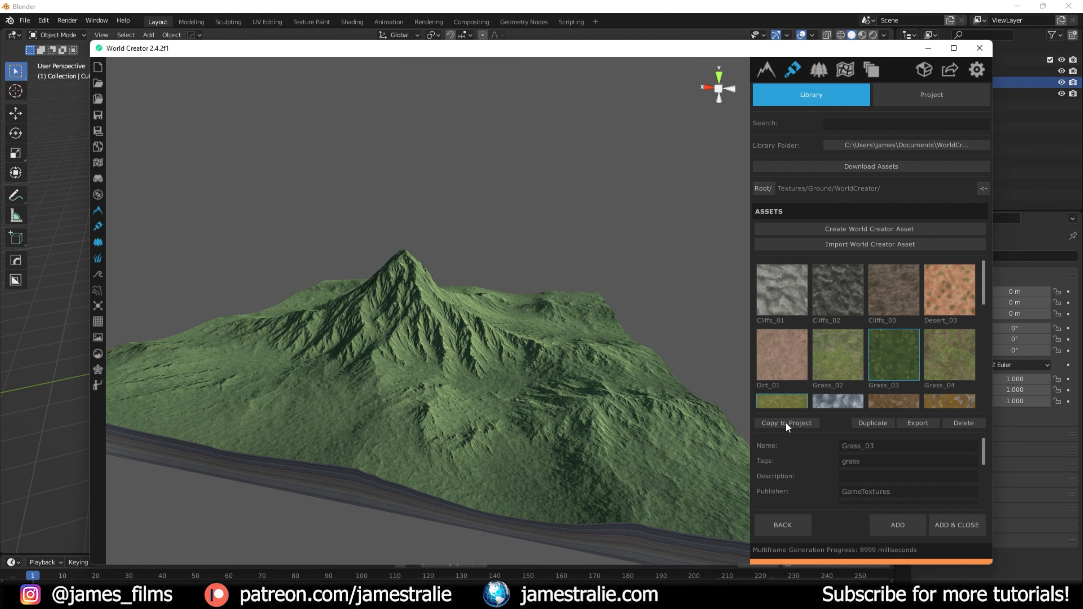
{"action": "left_click", "coordinate": [791, 523]}
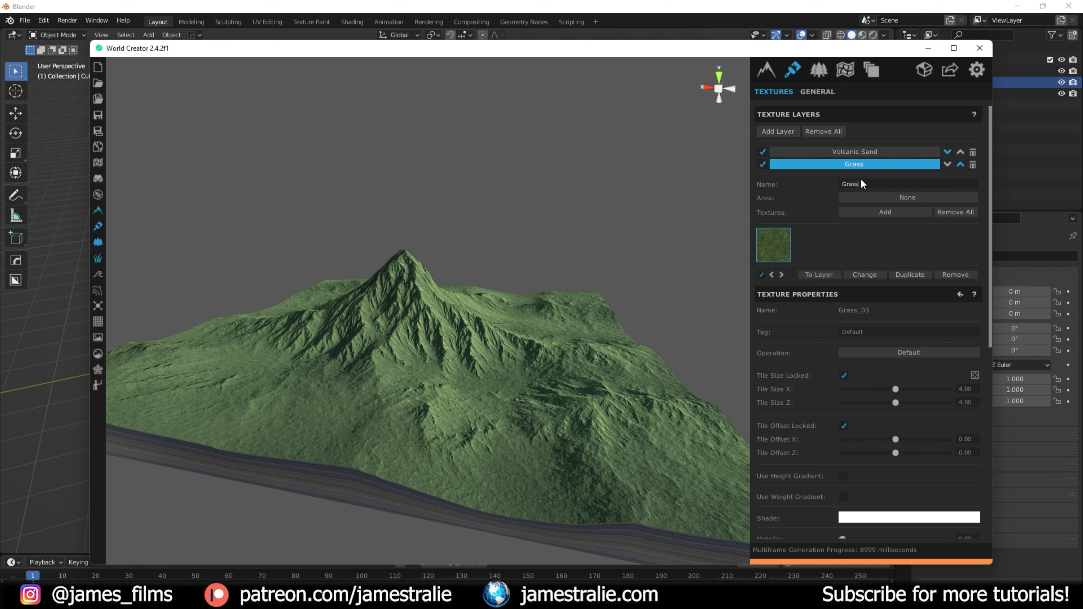
{"action": "left_click", "coordinate": [848, 249]}
- Set the grass texture's tile size to 0.31, normal strength to 1.18 and Perlin normal to 0.36
{"action": "left_click", "coordinate": [815, 92]}
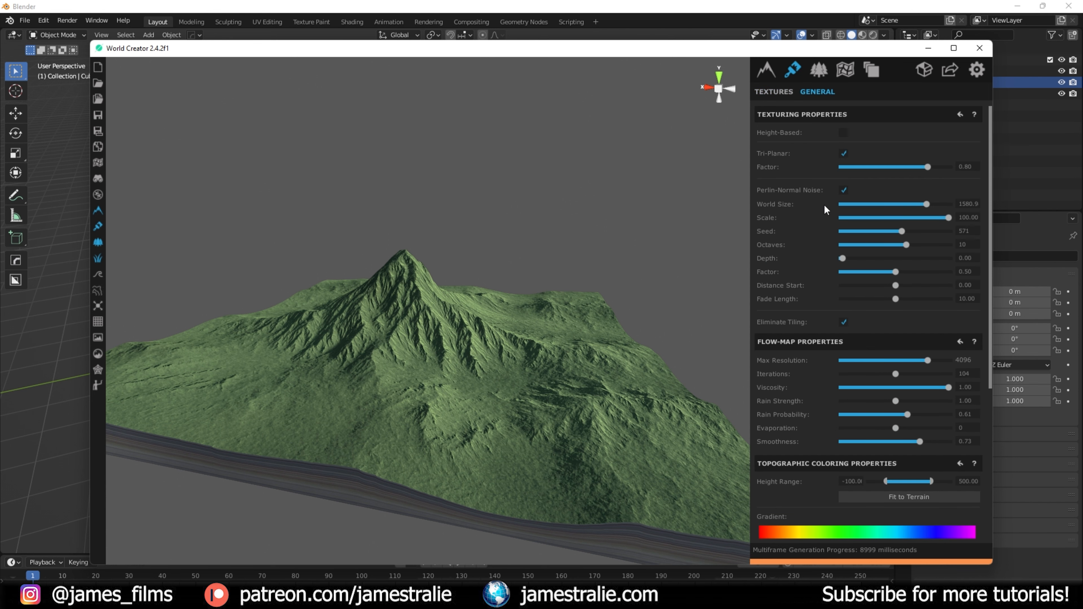
{"action": "left_click", "coordinate": [777, 91]}
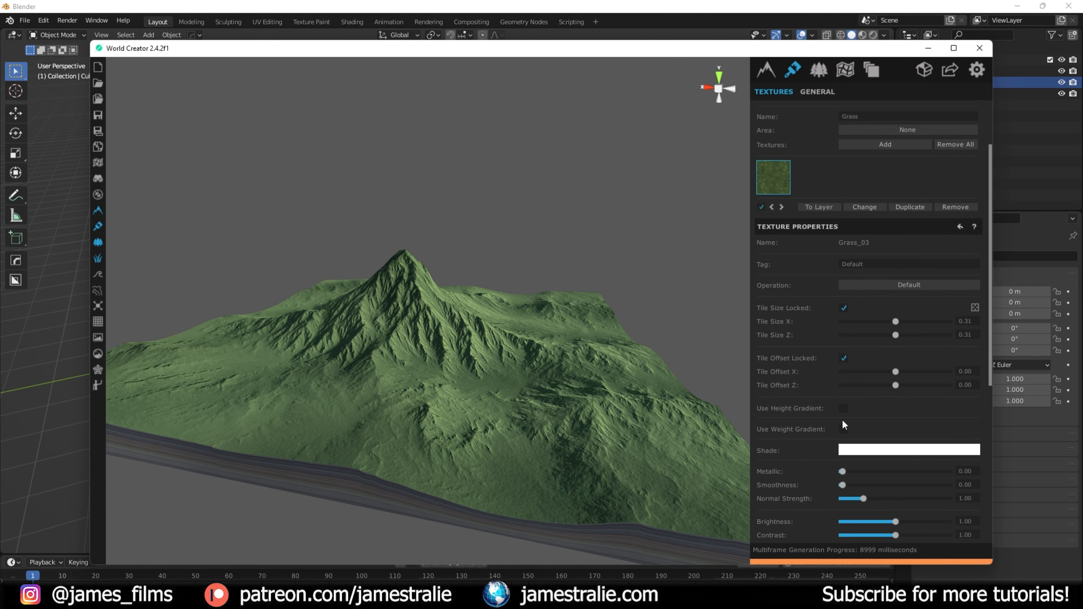
{"action": "scroll", "coordinate": [810, 425], "scroll_direction": "down", "scroll_amount": 3}
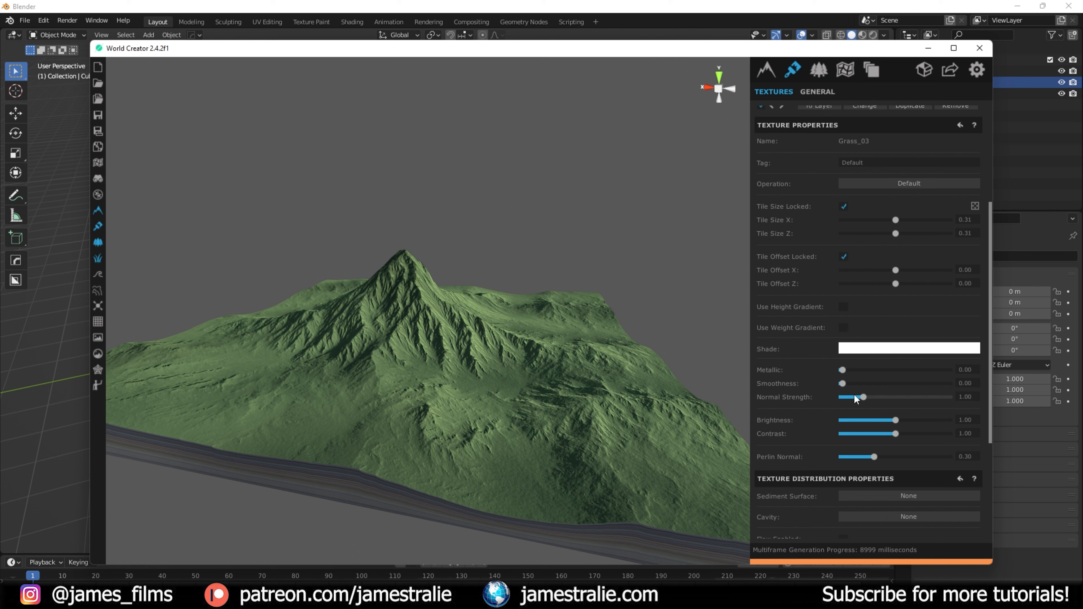
{"action": "mouse_move", "coordinate": [863, 396]}
{"action": "left_mouse_down"}
{"action": "mouse_move", "coordinate": [890, 401]}
{"action": "mouse_move", "coordinate": [863, 411]}
{"action": "left_mouse_up"}
{"action": "scroll", "coordinate": [820, 430], "scroll_direction": "down", "scroll_amount": 3}
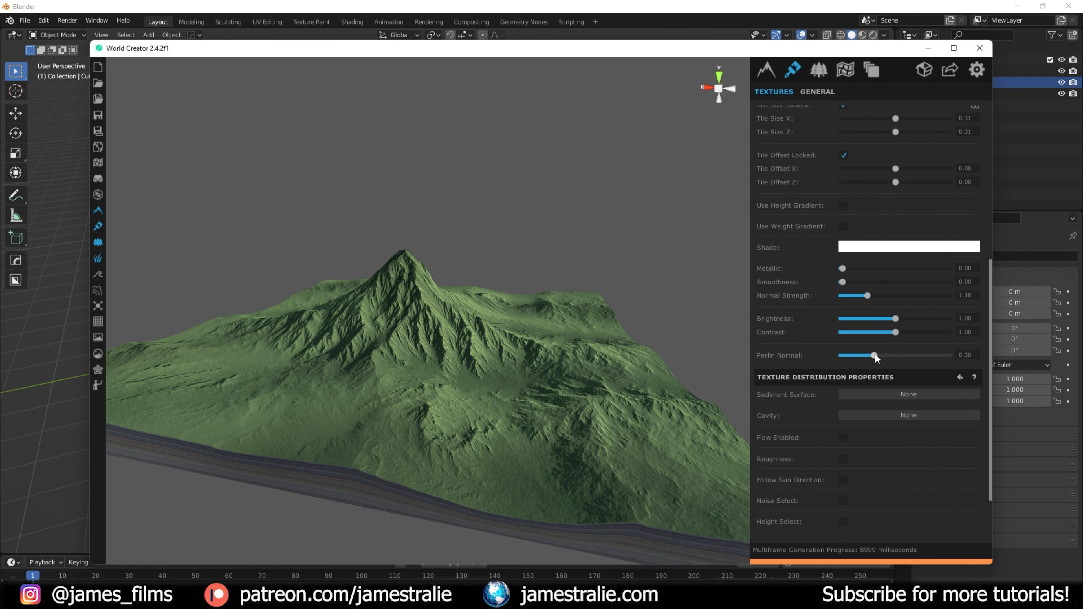
{"action": "left_click_drag", "start_coordinate": [881, 362], "coordinate": [880, 362]}
- Enable flow-based distribution for the grass texture and set its lower smoothness to 1.47
{"action": "scroll", "coordinate": [849, 385], "scroll_direction": "down", "scroll_amount": 1}
{"action": "left_click", "coordinate": [844, 404]}
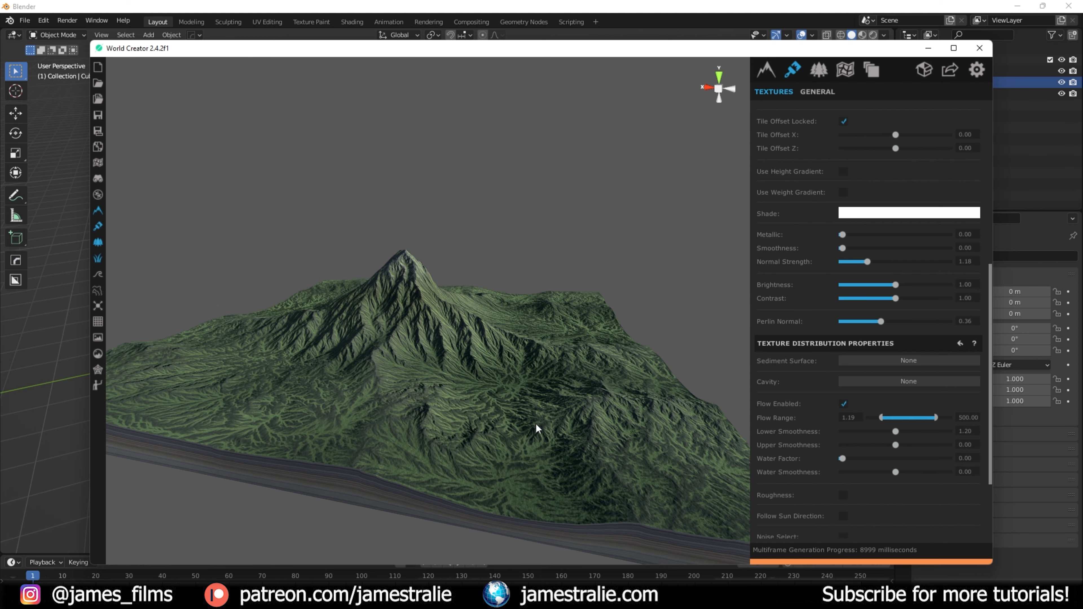
{"action": "scroll", "coordinate": [537, 424], "scroll_direction": "up", "scroll_amount": 5}
{"action": "scroll", "coordinate": [491, 408], "scroll_direction": "down", "scroll_amount": 3}
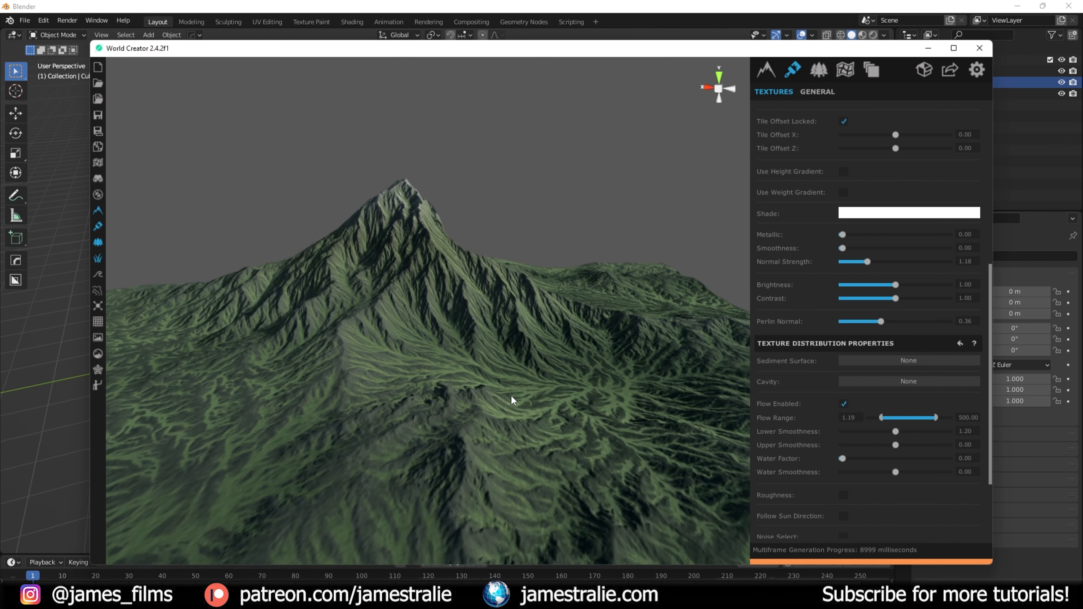
{"action": "scroll", "coordinate": [894, 405], "scroll_direction": "down", "scroll_amount": 1}
{"action": "mouse_move", "coordinate": [897, 397]}
{"action": "left_mouse_down"}
{"action": "mouse_move", "coordinate": [869, 399]}
{"action": "mouse_move", "coordinate": [922, 405]}
{"action": "mouse_move", "coordinate": [913, 408]}
{"action": "left_mouse_up"}
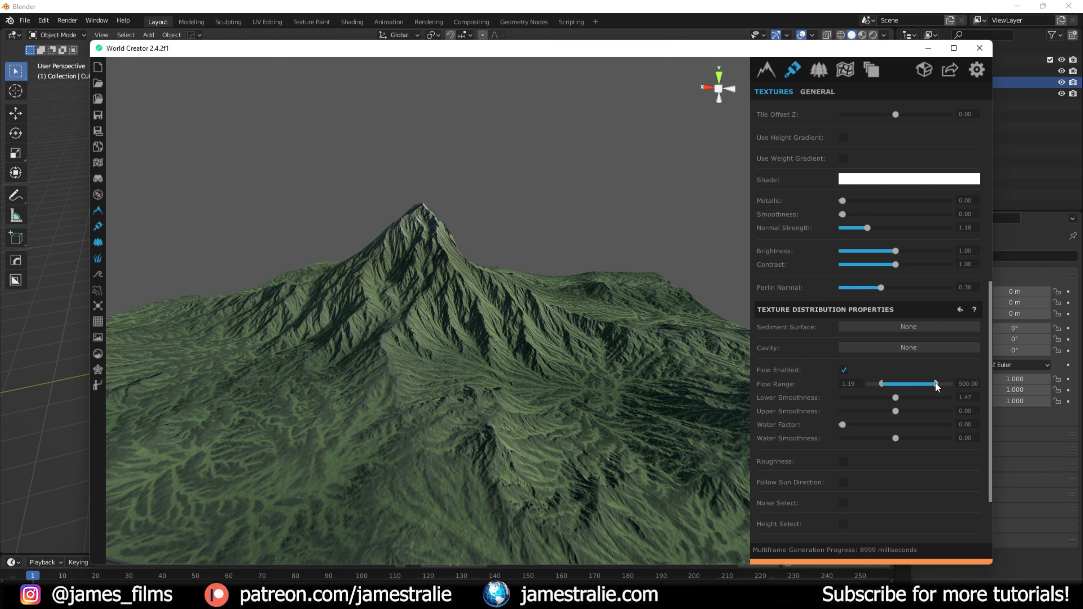
- Set the grass texture's flow range to 1 through 100 and its upper flow smoothness to 0.12
{"action": "left_click_drag", "start_coordinate": [891, 386], "coordinate": [0, 366]}
{"action": "scroll", "coordinate": [449, 391], "scroll_direction": "down", "scroll_amount": 4}
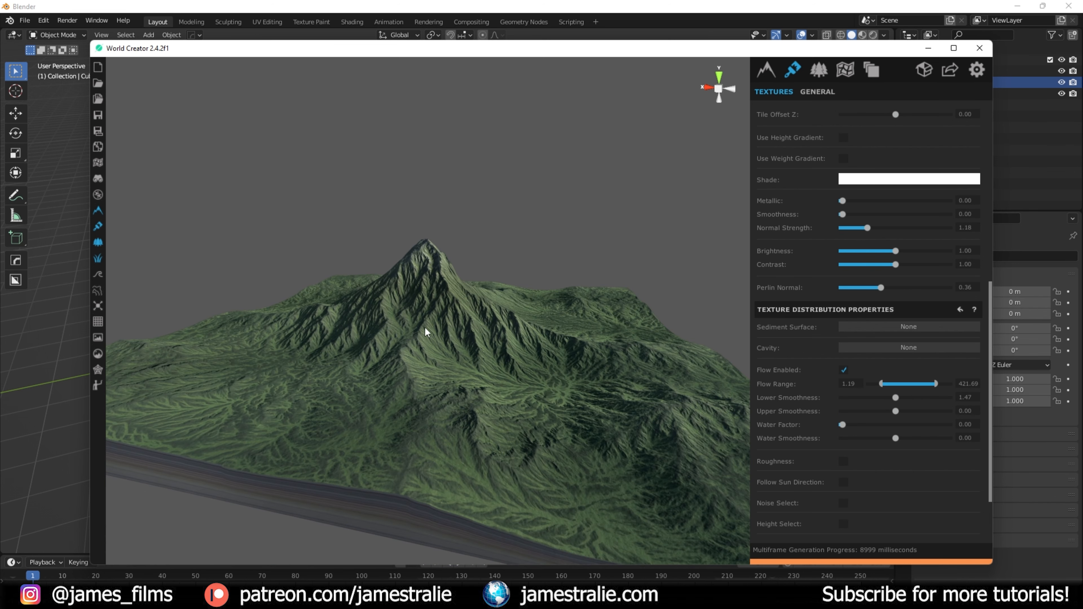
{"action": "middle_click_drag", "start_coordinate": [425, 327], "coordinate": [412, 405]}
{"action": "scroll", "coordinate": [411, 405], "scroll_direction": "up", "scroll_amount": 5}
{"action": "scroll", "coordinate": [496, 359], "scroll_direction": "up", "scroll_amount": 4}
{"action": "middle_click_drag", "start_coordinate": [496, 360], "coordinate": [584, 461]}
{"action": "left_click_drag", "start_coordinate": [936, 385], "coordinate": [0, 410]}
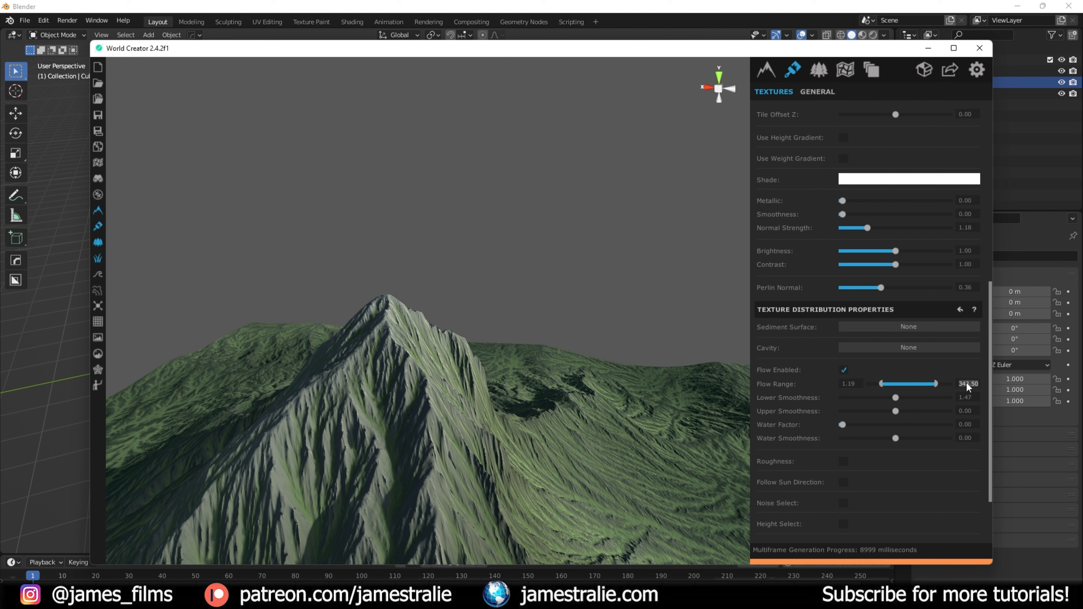
{"action": "type", "text": "100"}
{"action": "type", "text": "3"}
{"action": "key", "text": "BackSpace"}
{"action": "type", "text": "100"}
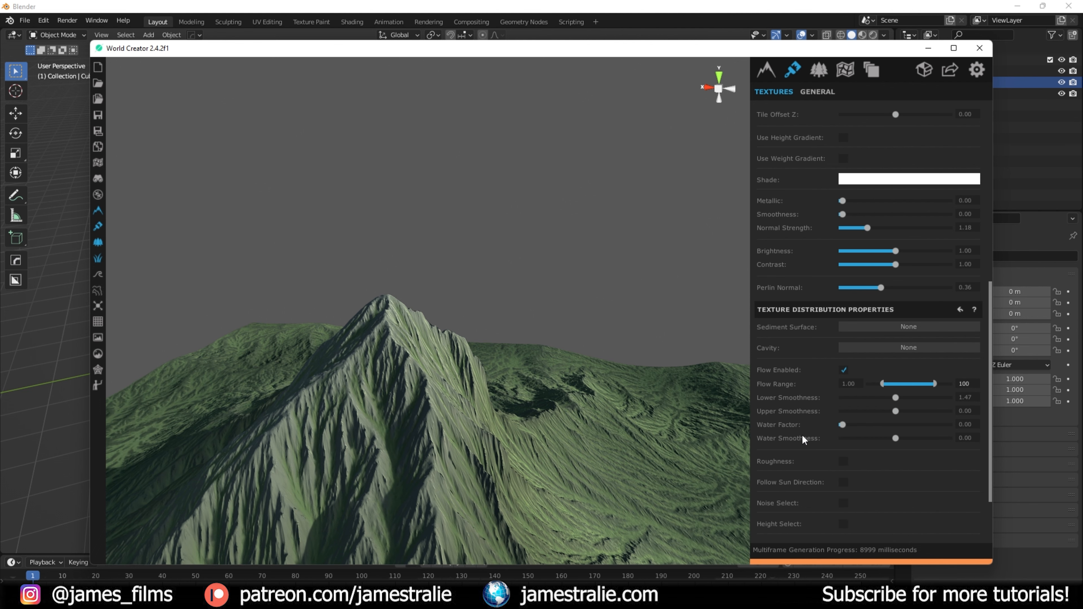
{"action": "scroll", "coordinate": [802, 436], "scroll_direction": "down", "scroll_amount": 1}
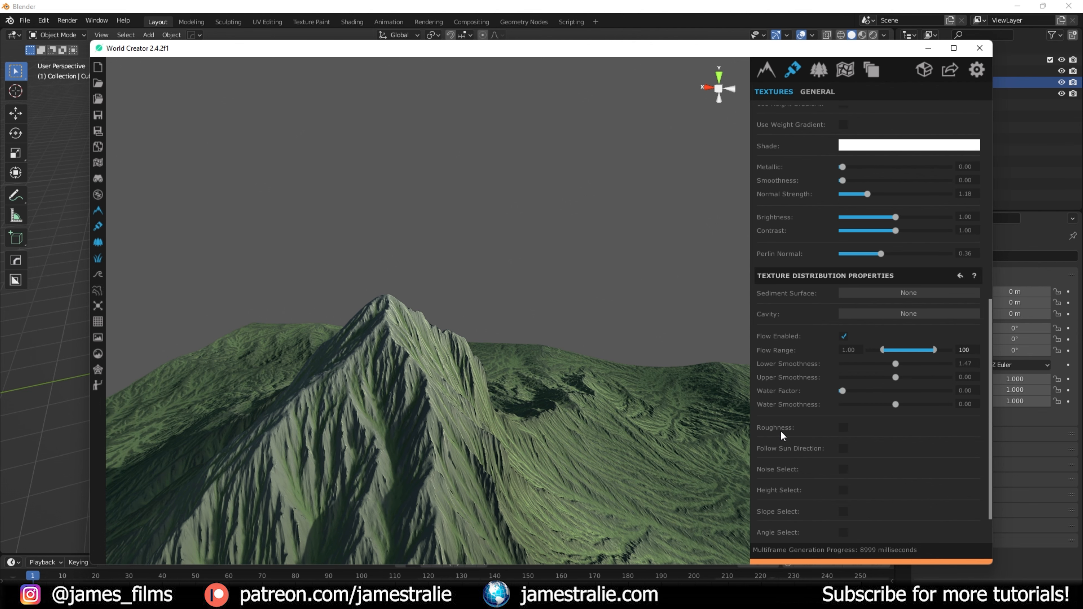
{"action": "mouse_move", "coordinate": [898, 377]}
{"action": "left_mouse_down"}
{"action": "mouse_move", "coordinate": [963, 378]}
{"action": "mouse_move", "coordinate": [900, 383]}
{"action": "left_mouse_up"}
- Enable height selection for the grass, with an upper height limit of 255.47 and a lower height smoothness of 5.41
{"action": "left_click", "coordinate": [844, 490]}
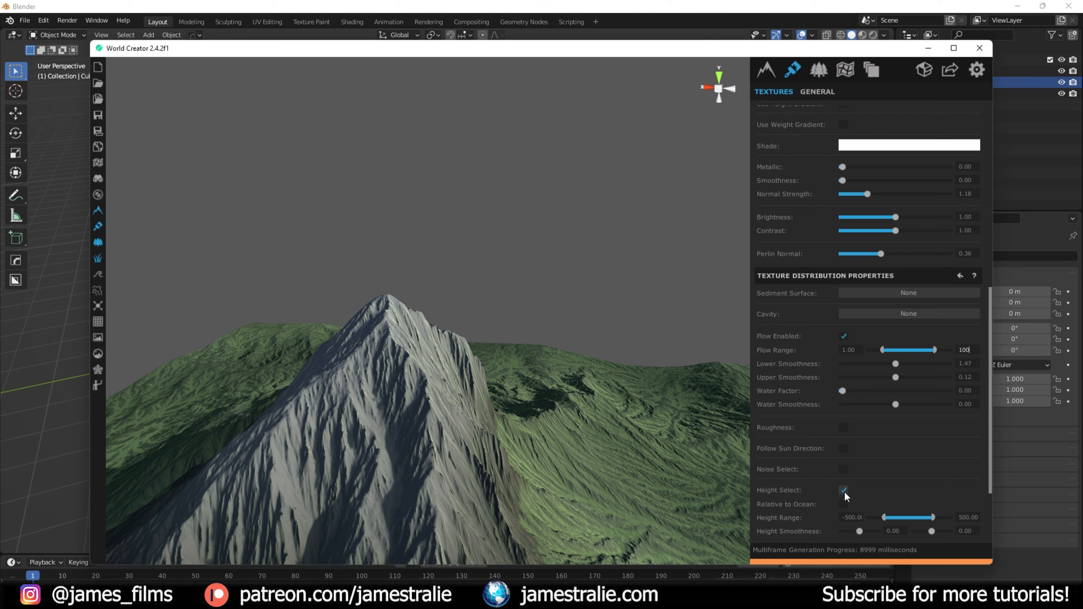
{"action": "middle_click_drag", "start_coordinate": [377, 418], "coordinate": [411, 481]}
{"action": "scroll", "coordinate": [434, 422], "scroll_direction": "down", "scroll_amount": 5}
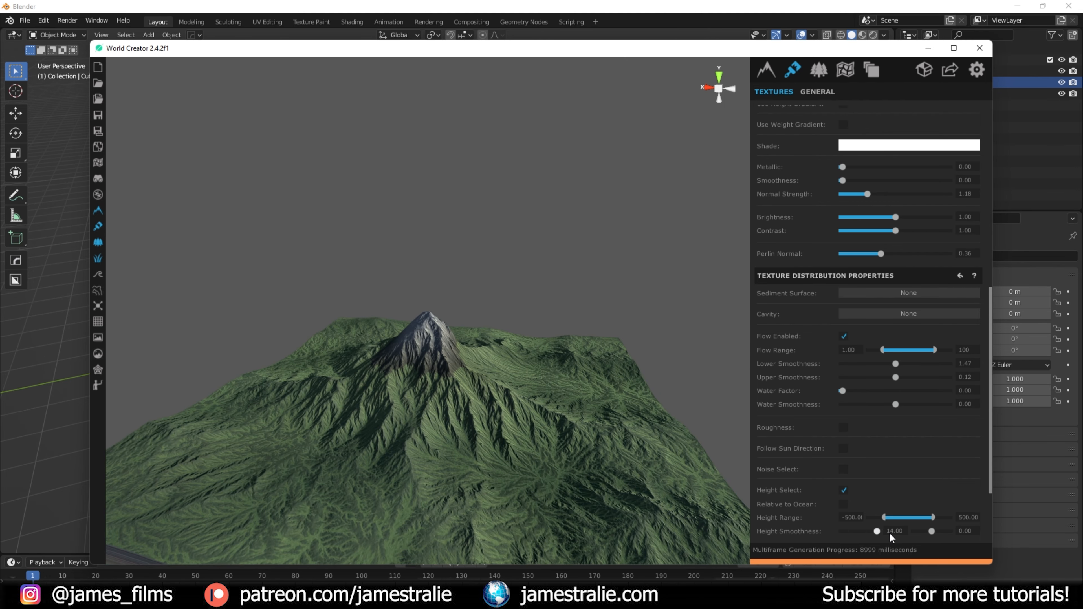
{"action": "left_click_drag", "start_coordinate": [934, 518], "coordinate": [924, 517]}
{"action": "left_click_drag", "start_coordinate": [814, 548], "coordinate": [737, 544]}
{"action": "scroll", "coordinate": [785, 496], "scroll_direction": "down", "scroll_amount": 2}
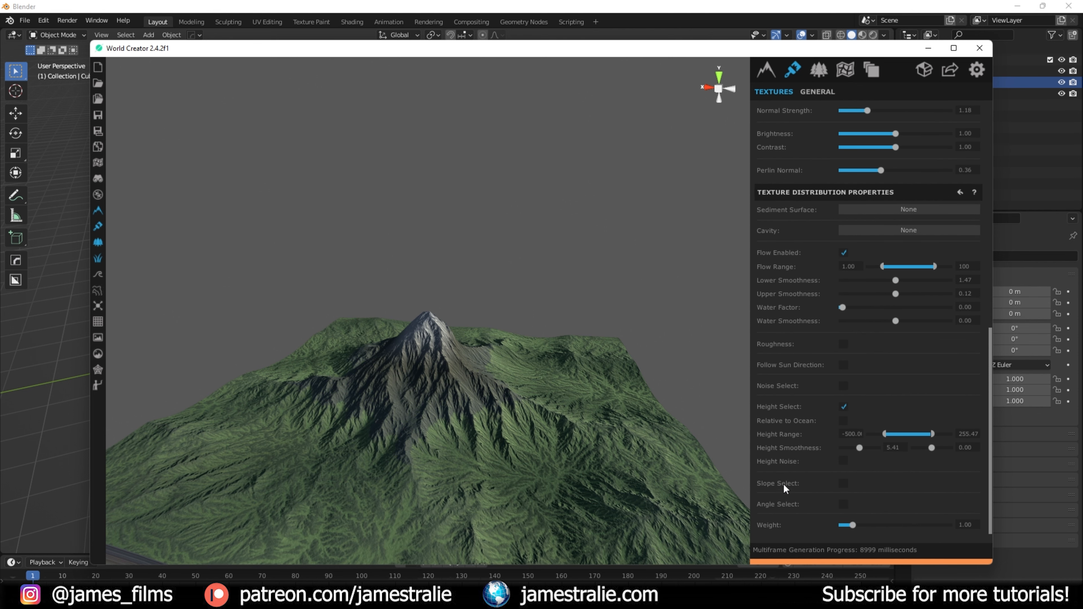
- Enable height noise for the grass with world size 1136.8, scale 72.56, seed 636 and 11 octaves
{"action": "left_click", "coordinate": [842, 461]}
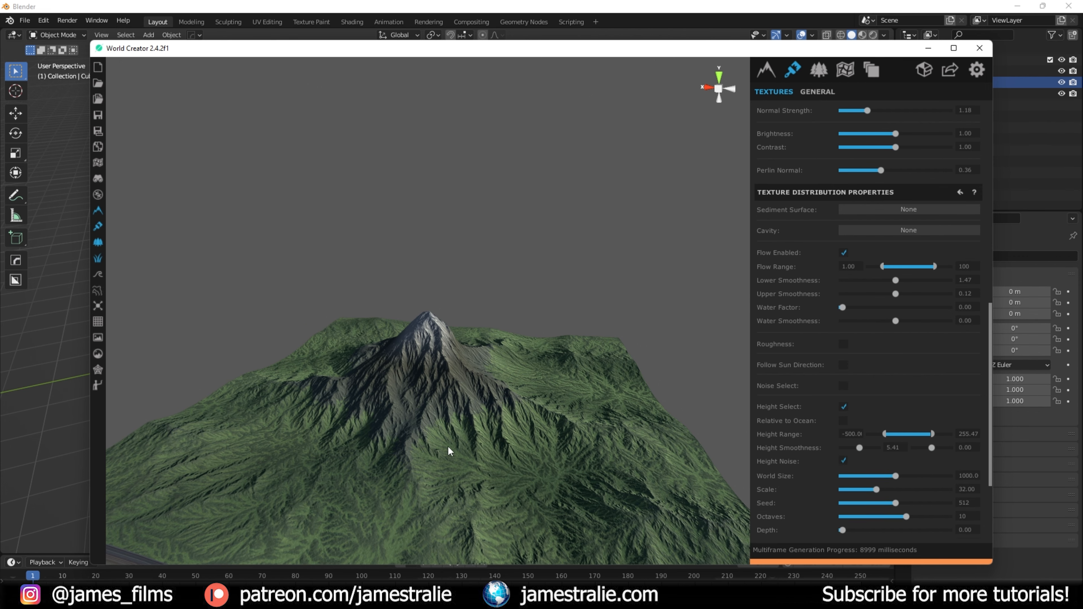
{"action": "left_click_drag", "start_coordinate": [896, 475], "coordinate": [909, 502]}
{"action": "left_click", "coordinate": [917, 514]}
{"action": "scroll", "coordinate": [553, 448], "scroll_direction": "down", "scroll_amount": 4}
{"action": "middle_click_drag", "start_coordinate": [575, 445], "coordinate": [524, 420]}
{"action": "scroll", "coordinate": [785, 350], "scroll_direction": "up", "scroll_amount": 1}
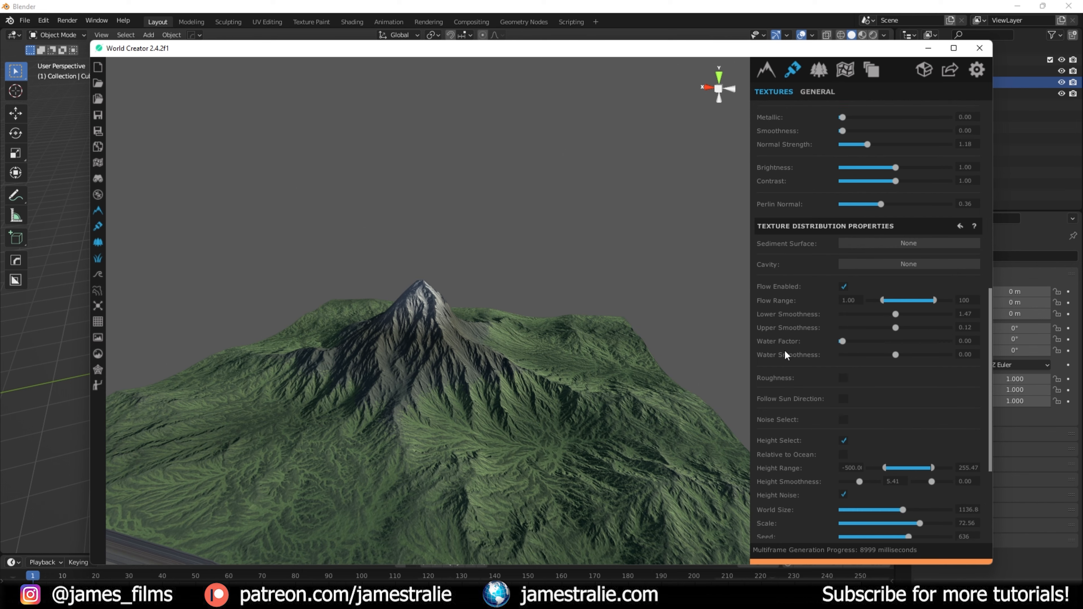
- Tint the grass texture with the soft green shade 9AC490
{"action": "scroll", "coordinate": [785, 351], "scroll_direction": "up", "scroll_amount": 3}
{"action": "left_click", "coordinate": [867, 198]}
{"action": "left_click", "coordinate": [911, 255]}
{"action": "mouse_move", "coordinate": [912, 260]}
{"action": "left_mouse_down"}
{"action": "mouse_move", "coordinate": [856, 226]}
{"action": "mouse_move", "coordinate": [868, 215]}
{"action": "mouse_move", "coordinate": [853, 226]}
{"action": "mouse_move", "coordinate": [872, 225]}
{"action": "mouse_move", "coordinate": [852, 214]}
{"action": "mouse_move", "coordinate": [867, 222]}
{"action": "mouse_move", "coordinate": [858, 206]}
{"action": "mouse_move", "coordinate": [840, 218]}
{"action": "mouse_move", "coordinate": [860, 229]}
{"action": "mouse_move", "coordinate": [856, 220]}
{"action": "left_mouse_up"}
{"action": "left_click", "coordinate": [849, 239]}
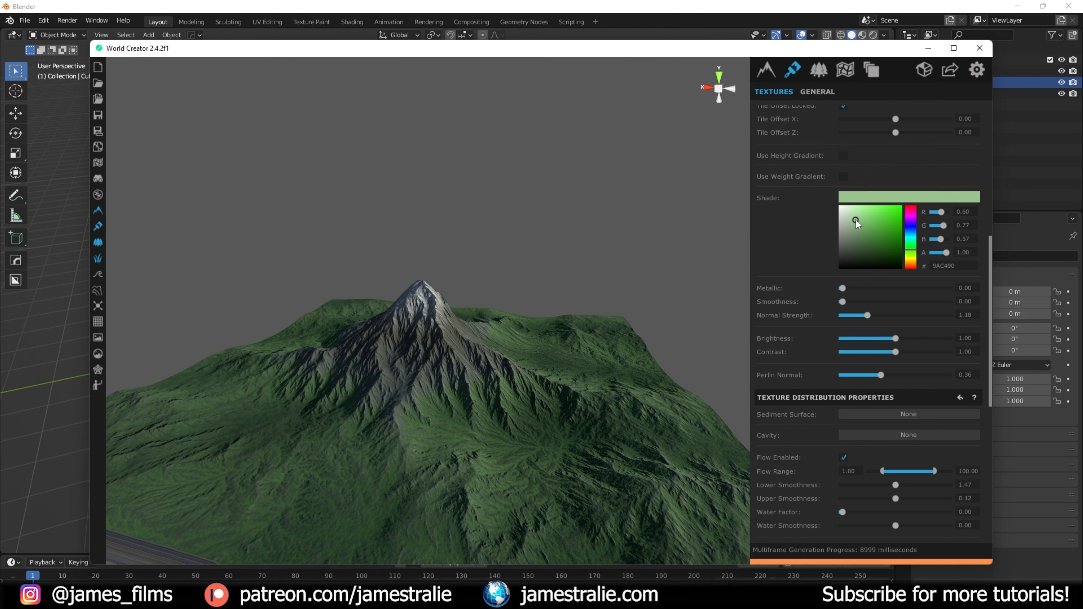
- Set the grass's height noise scale to 73.08 and its upper height limit to 213.28
{"action": "scroll", "coordinate": [909, 420], "scroll_direction": "down", "scroll_amount": 3}
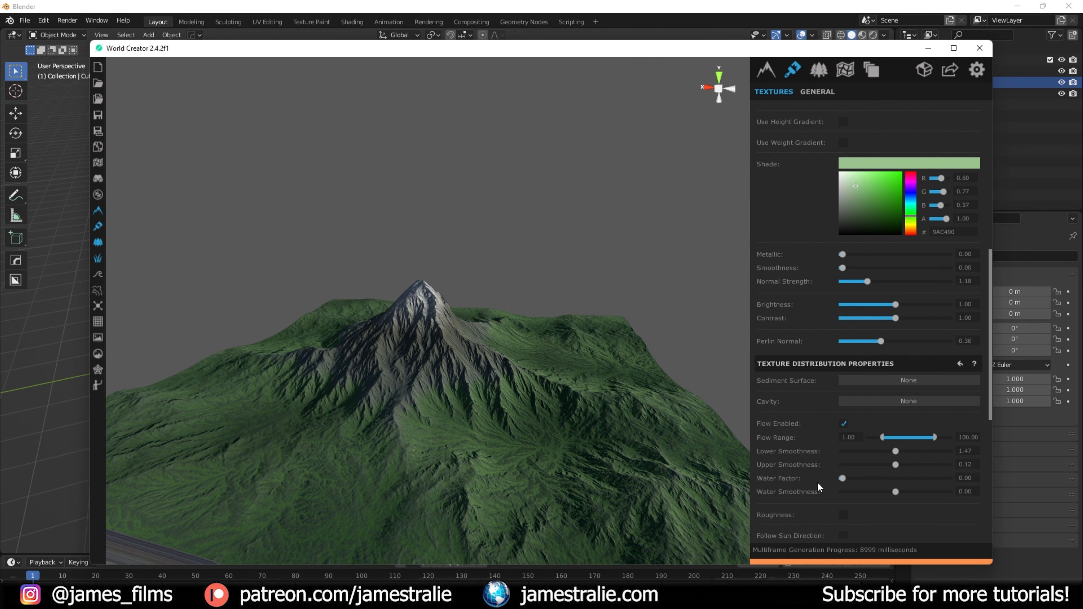
{"action": "scroll", "coordinate": [899, 417], "scroll_direction": "down", "scroll_amount": 10}
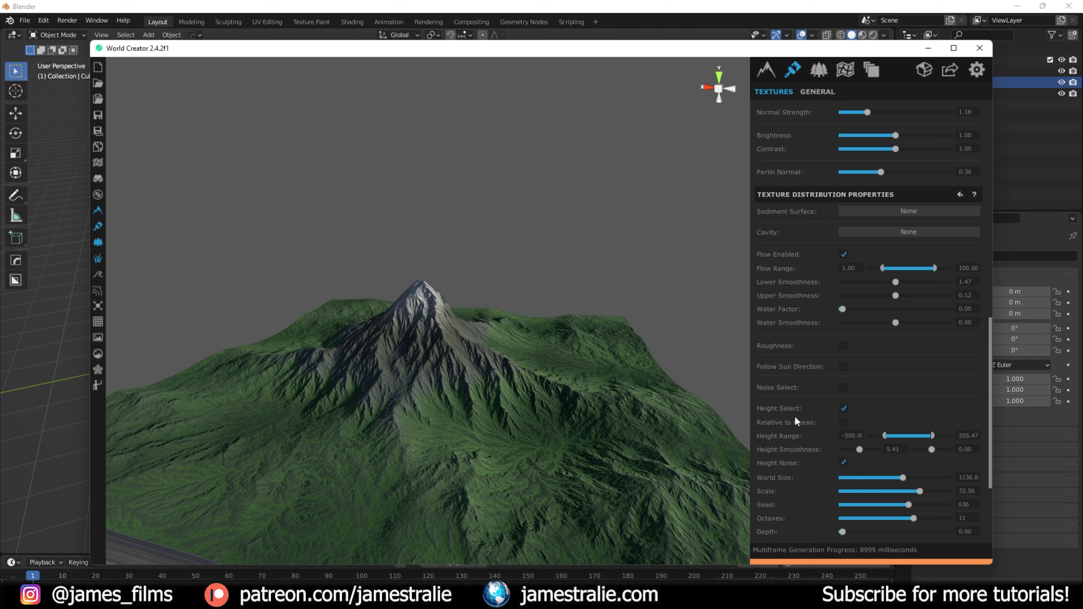
{"action": "left_click_drag", "start_coordinate": [948, 390], "coordinate": [920, 391]}
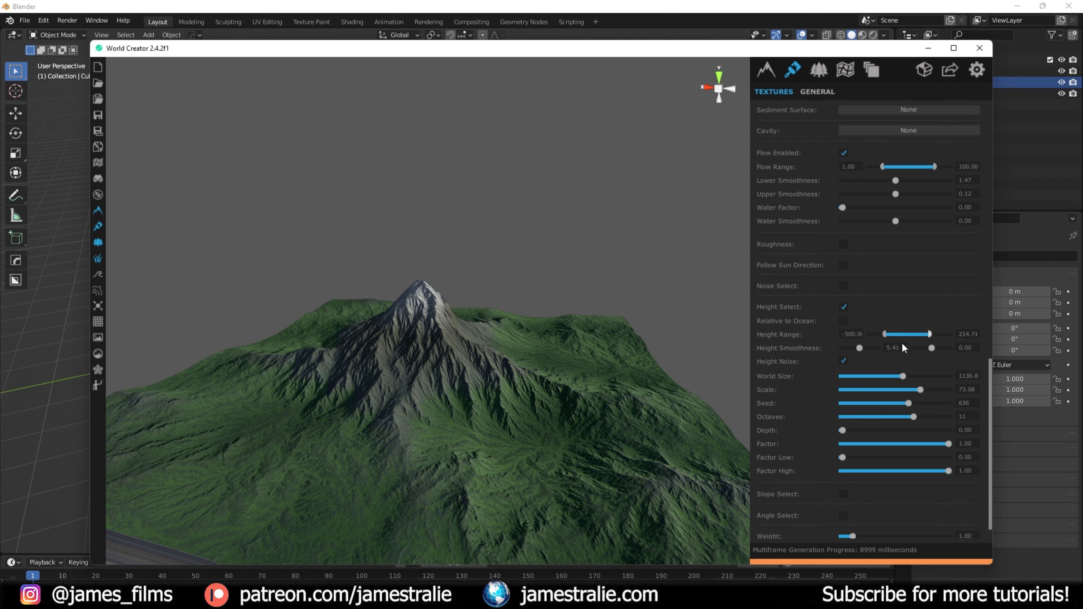
{"action": "left_click_drag", "start_coordinate": [899, 344], "coordinate": [901, 345]}
{"action": "scroll", "coordinate": [541, 411], "scroll_direction": "down", "scroll_amount": 6}
{"action": "middle_click_drag", "start_coordinate": [517, 431], "coordinate": [464, 383]}
{"action": "scroll", "coordinate": [475, 435], "scroll_direction": "up", "scroll_amount": 3}
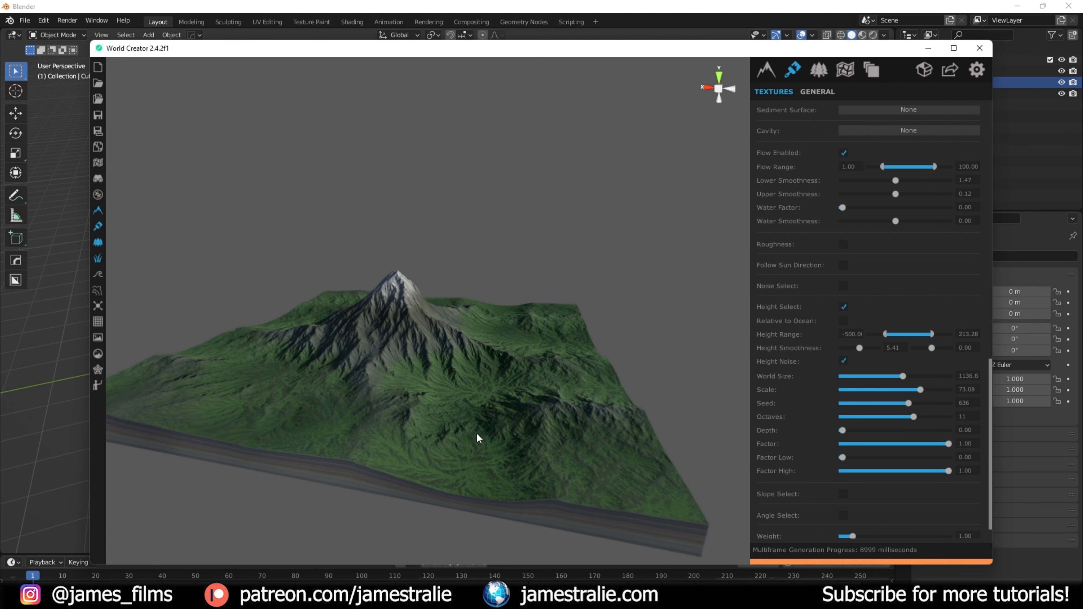
{"action": "scroll", "coordinate": [468, 406], "scroll_direction": "up", "scroll_amount": 4}
{"action": "middle_click_drag", "start_coordinate": [406, 356], "coordinate": [480, 393]}
{"action": "scroll", "coordinate": [481, 447], "scroll_direction": "up", "scroll_amount": 2}
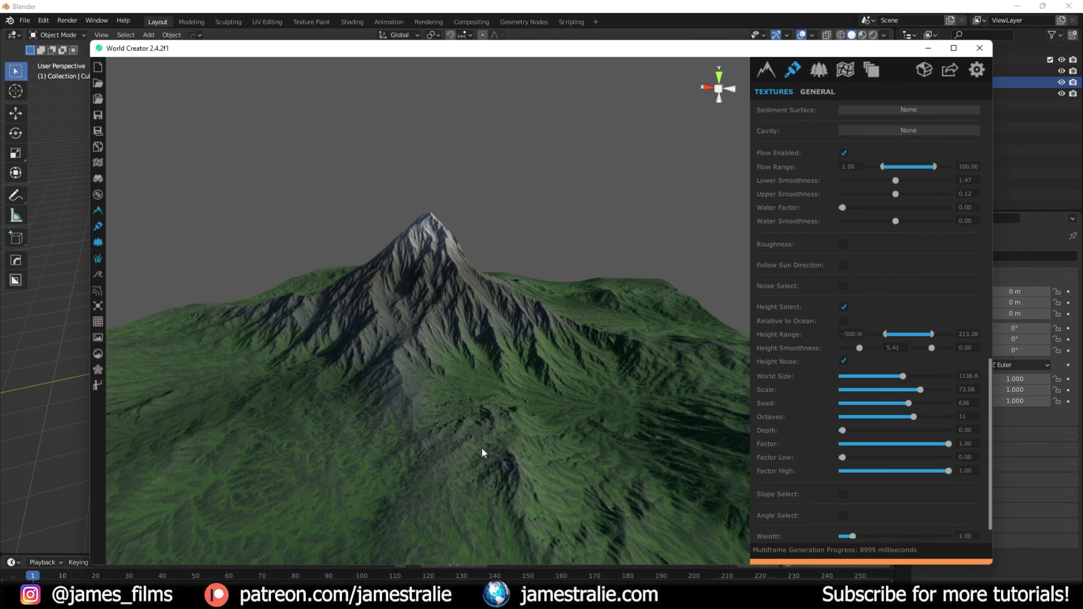
{"action": "scroll", "coordinate": [827, 239], "scroll_direction": "up", "scroll_amount": 6}
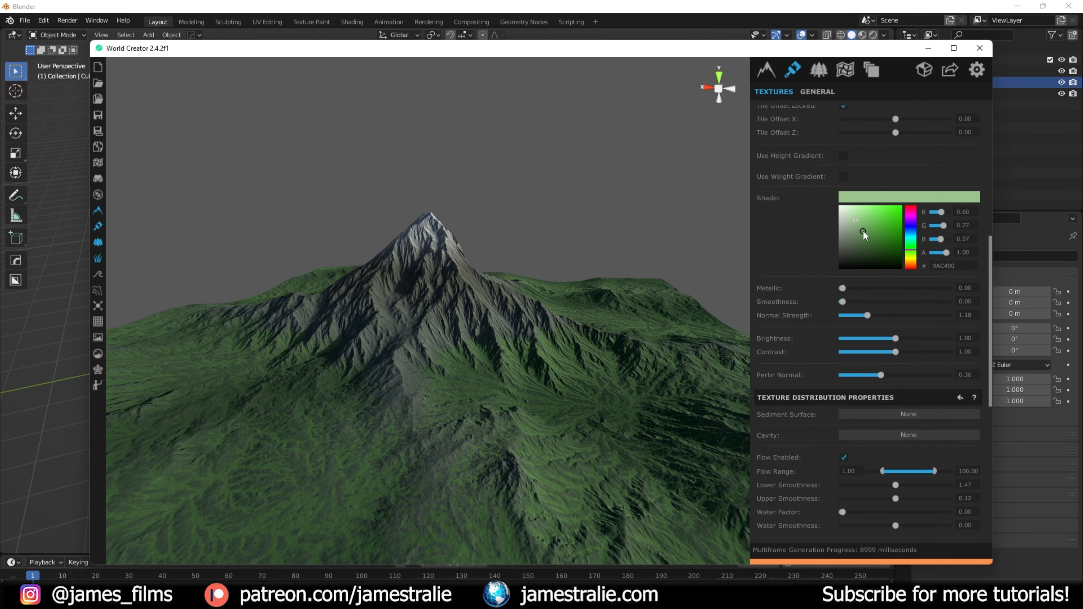
- Darken the grass texture's shade to the green 639C55 and set its flow water factor to 0.27
{"action": "left_click_drag", "start_coordinate": [858, 229], "coordinate": [868, 228]}
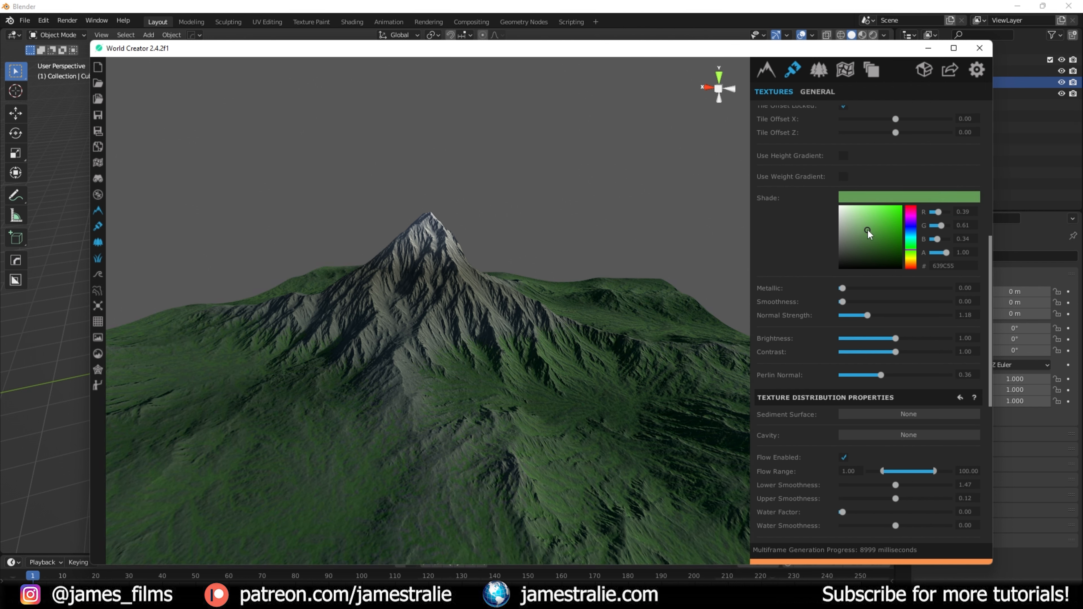
{"action": "scroll", "coordinate": [549, 388], "scroll_direction": "down", "scroll_amount": 4}
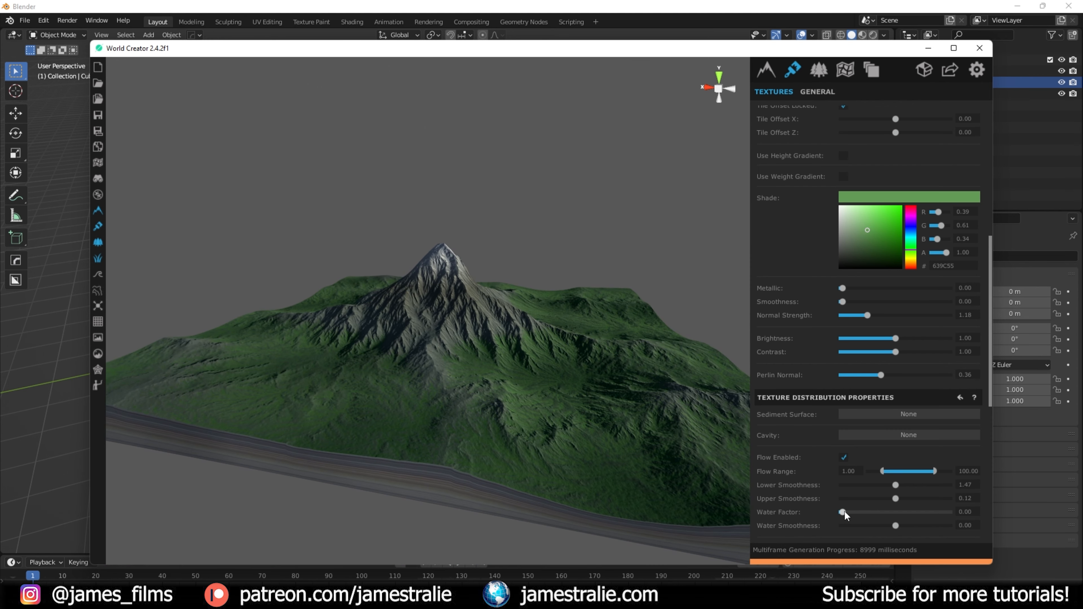
{"action": "left_click", "coordinate": [948, 512]}
{"action": "left_click", "coordinate": [870, 512]}
- Set the grass's height noise depth to 0.22 and its texture weight to 1.37
{"action": "scroll", "coordinate": [870, 513], "scroll_direction": "down", "scroll_amount": 7}
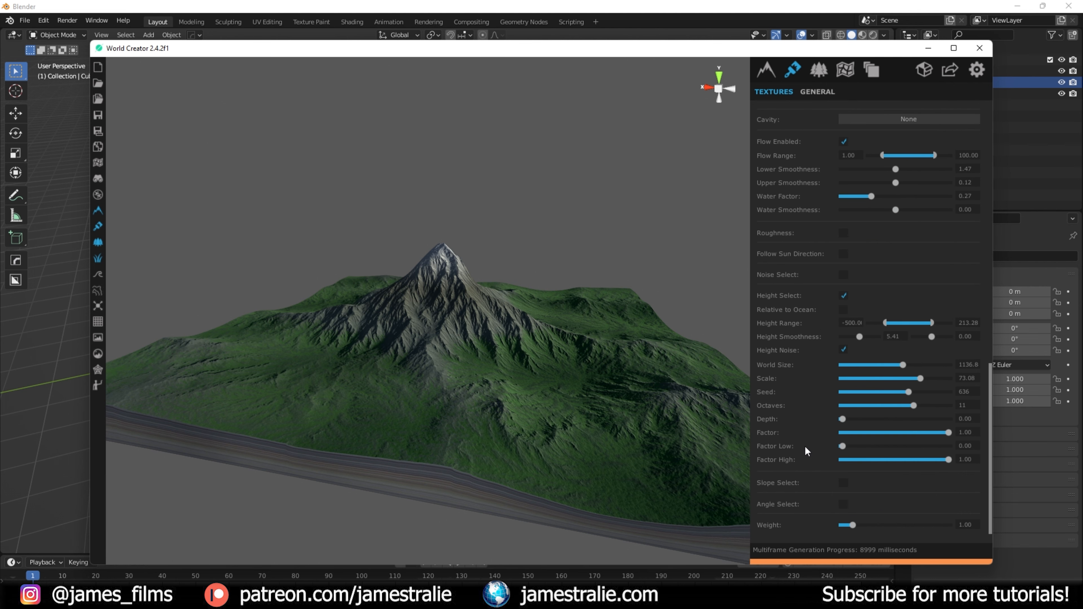
{"action": "left_click_drag", "start_coordinate": [843, 419], "coordinate": [853, 439]}
{"action": "scroll", "coordinate": [597, 439], "scroll_direction": "up", "scroll_amount": 5}
{"action": "scroll", "coordinate": [580, 439], "scroll_direction": "up", "scroll_amount": 3}
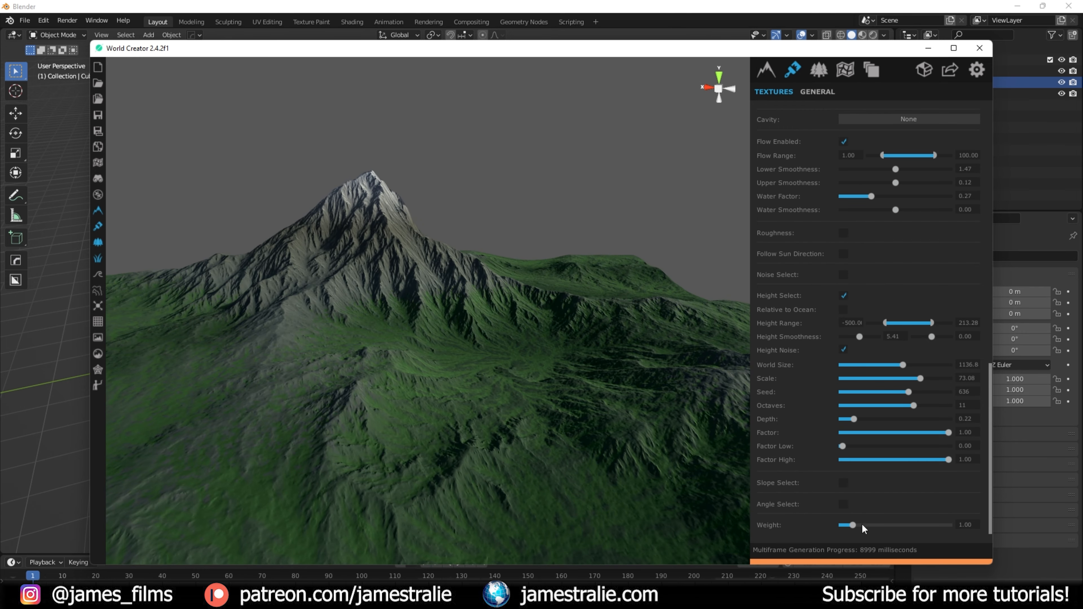
{"action": "left_click_drag", "start_coordinate": [854, 528], "coordinate": [874, 536]}
{"action": "left_click_drag", "start_coordinate": [857, 538], "coordinate": [857, 537]}
- Examine the grass coverage across the whole terrain from several distances and angles
{"action": "scroll", "coordinate": [576, 403], "scroll_direction": "down", "scroll_amount": 4}
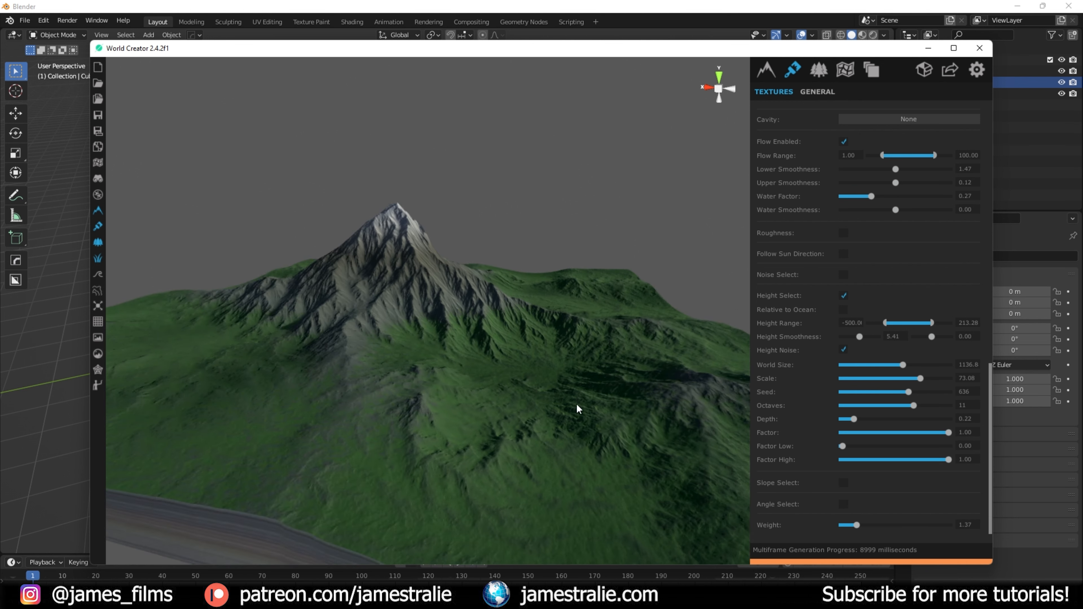
{"action": "middle_click_drag", "start_coordinate": [544, 400], "coordinate": [537, 436]}
{"action": "scroll", "coordinate": [488, 404], "scroll_direction": "down", "scroll_amount": 3}
{"action": "scroll", "coordinate": [469, 395], "scroll_direction": "down", "scroll_amount": 2}
{"action": "scroll", "coordinate": [537, 436], "scroll_direction": "up", "scroll_amount": 2}
{"action": "scroll", "coordinate": [536, 422], "scroll_direction": "down", "scroll_amount": 2}
{"action": "scroll", "coordinate": [535, 421], "scroll_direction": "down", "scroll_amount": 2}
{"action": "middle_click_drag", "start_coordinate": [511, 400], "coordinate": [476, 402]}
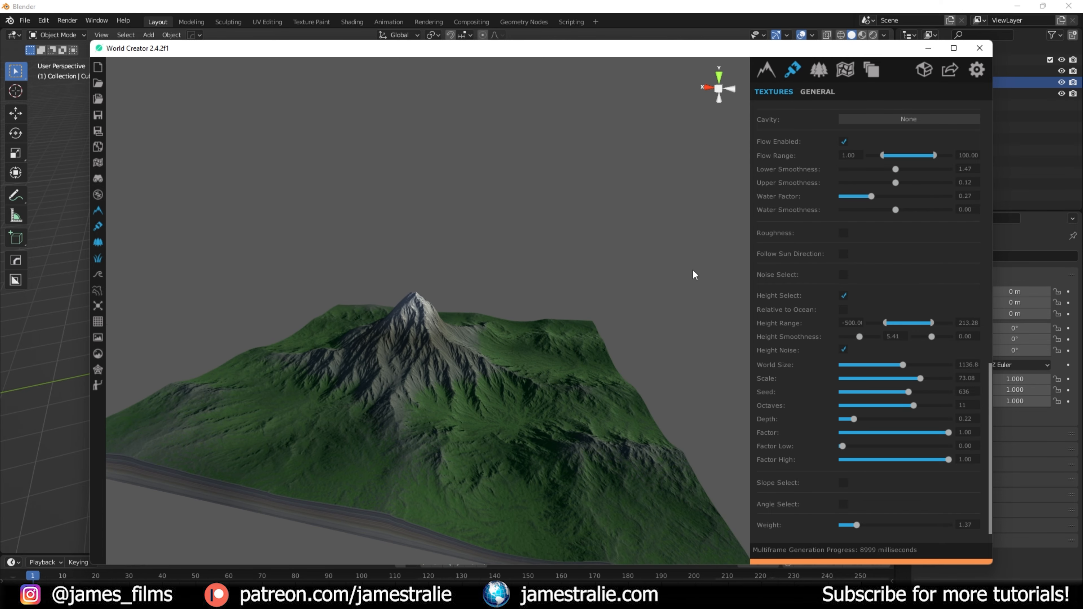
- Set up the surface export for a Terrain Height-Map in EXR format
{"action": "left_click", "coordinate": [951, 70]}
{"action": "left_click", "coordinate": [921, 130]}
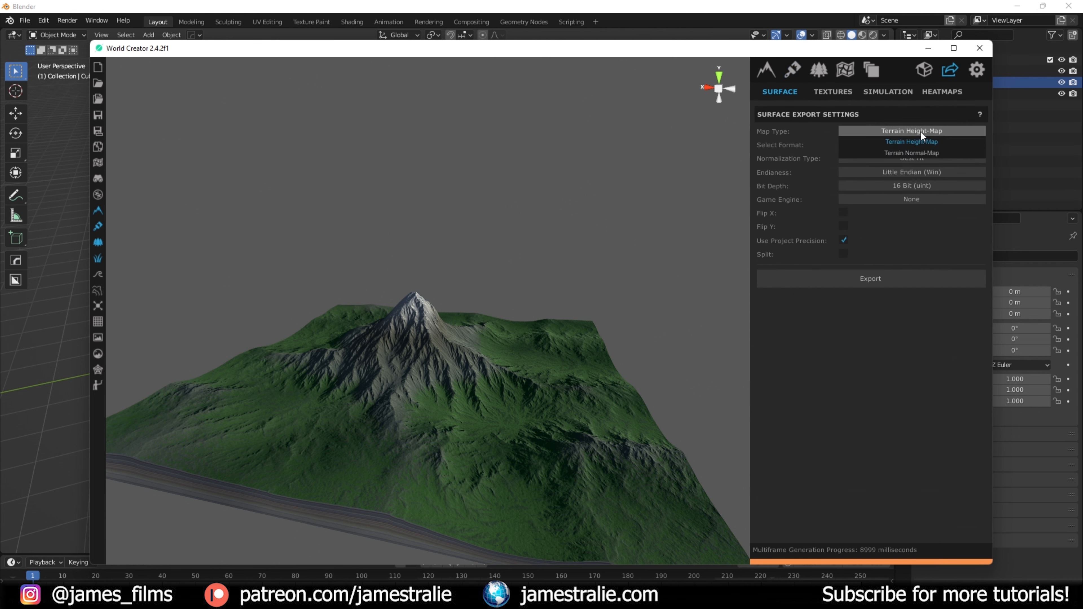
{"action": "left_click", "coordinate": [923, 139]}
{"action": "left_click", "coordinate": [916, 141]}
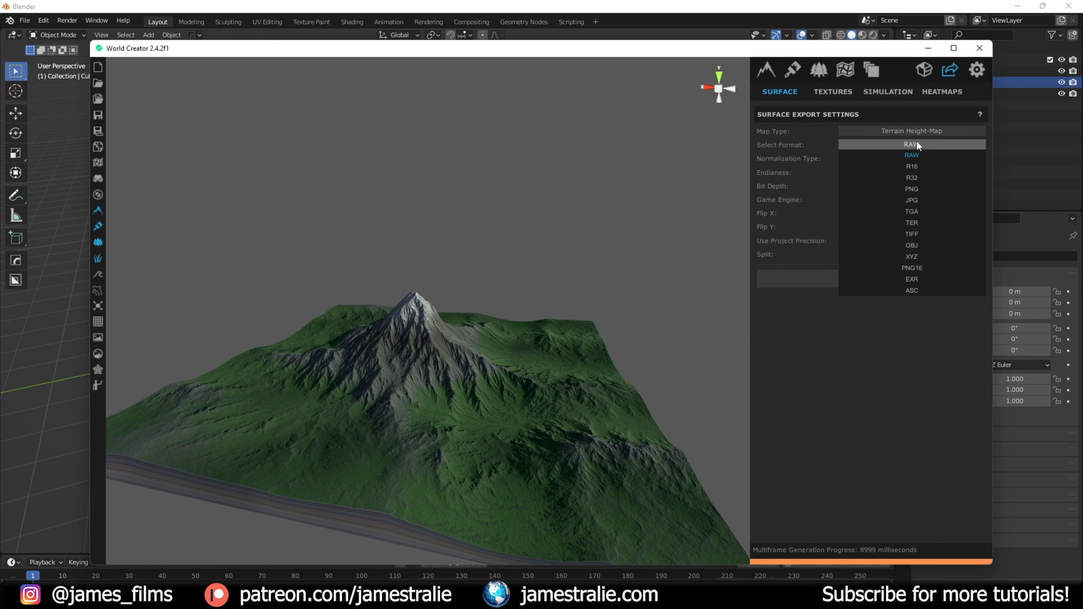
{"action": "left_click", "coordinate": [914, 277]}
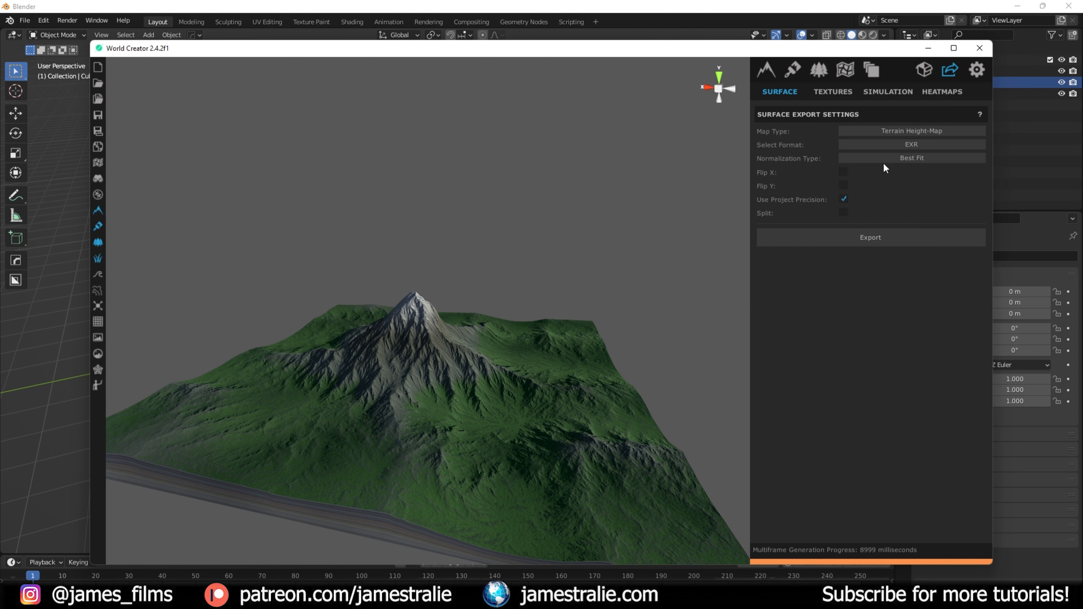
- Export the Terrain Normal-Map as a PNG
{"action": "left_click", "coordinate": [899, 132]}
{"action": "left_click", "coordinate": [901, 152]}
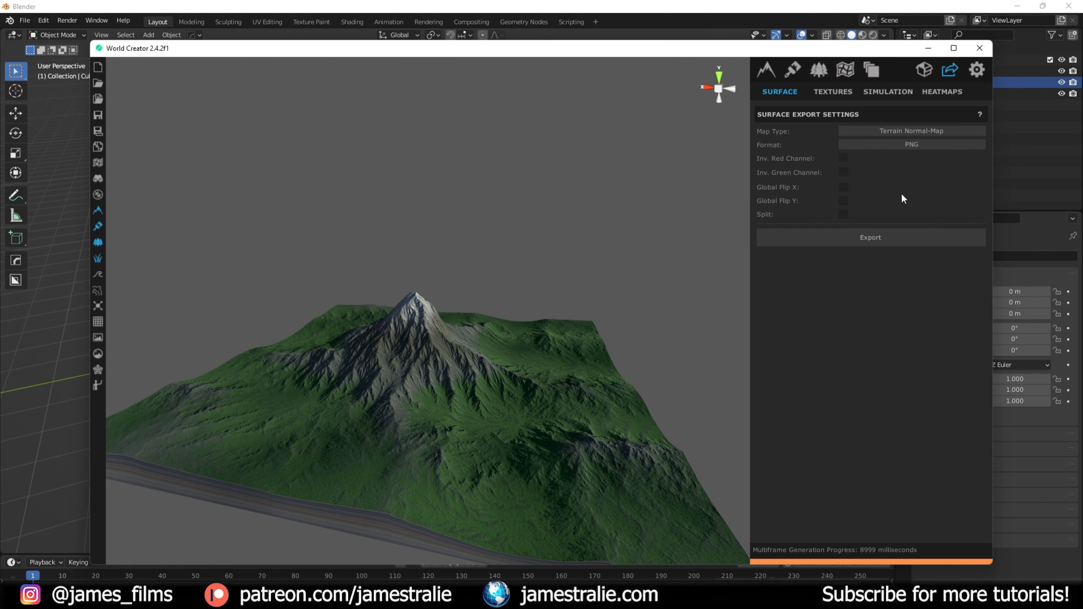
{"action": "left_click", "coordinate": [905, 236]}
- Export the terrain's Color Map and Roughness Map as PNG textures
{"action": "left_click", "coordinate": [832, 92]}
{"action": "left_click", "coordinate": [905, 153]}
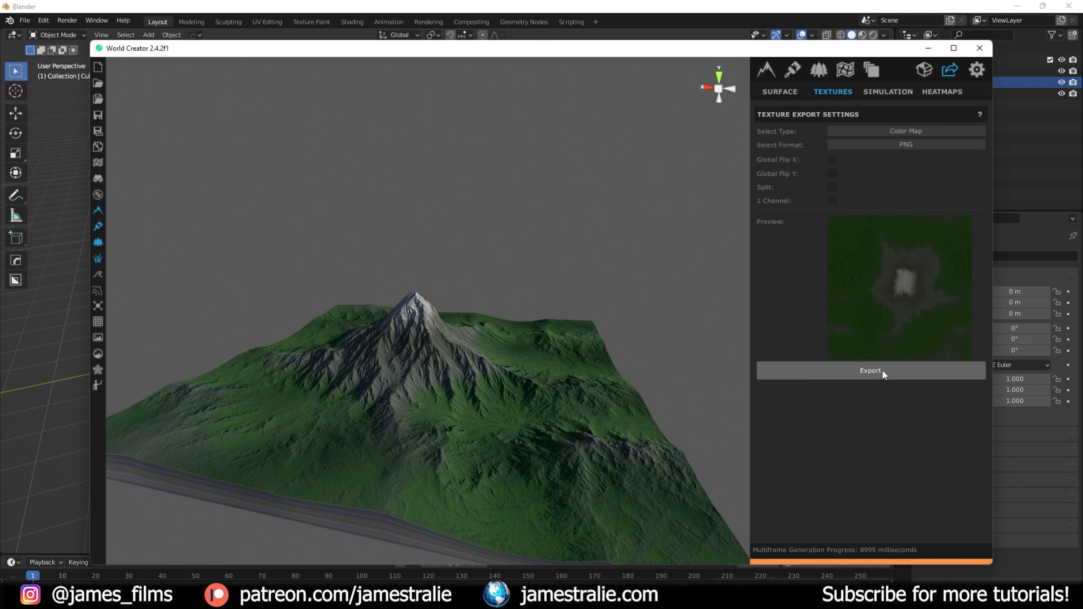
{"action": "left_click", "coordinate": [909, 131]}
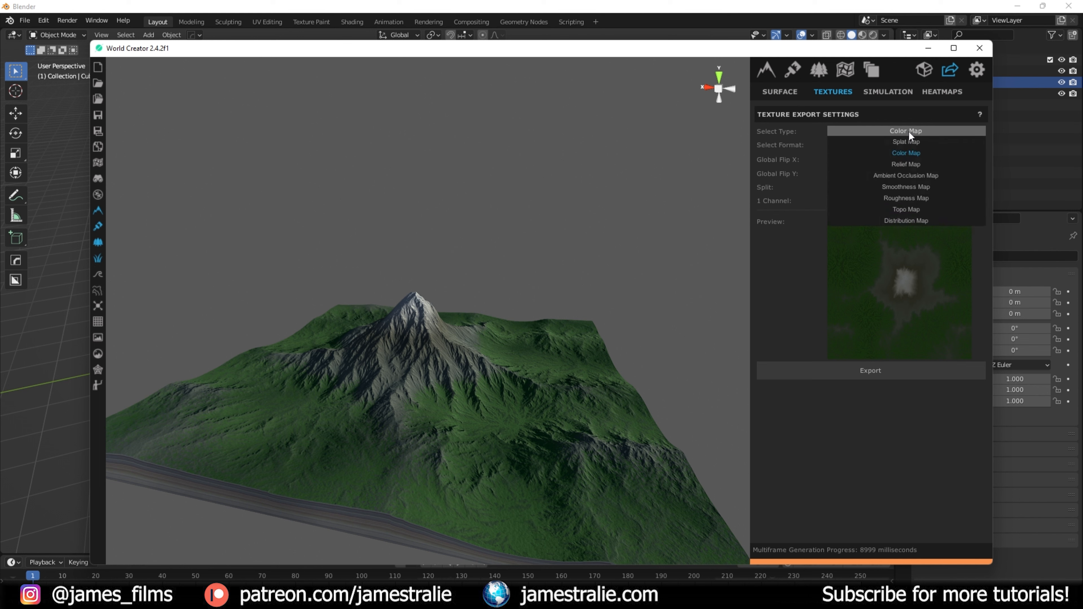
{"action": "left_click", "coordinate": [926, 198]}
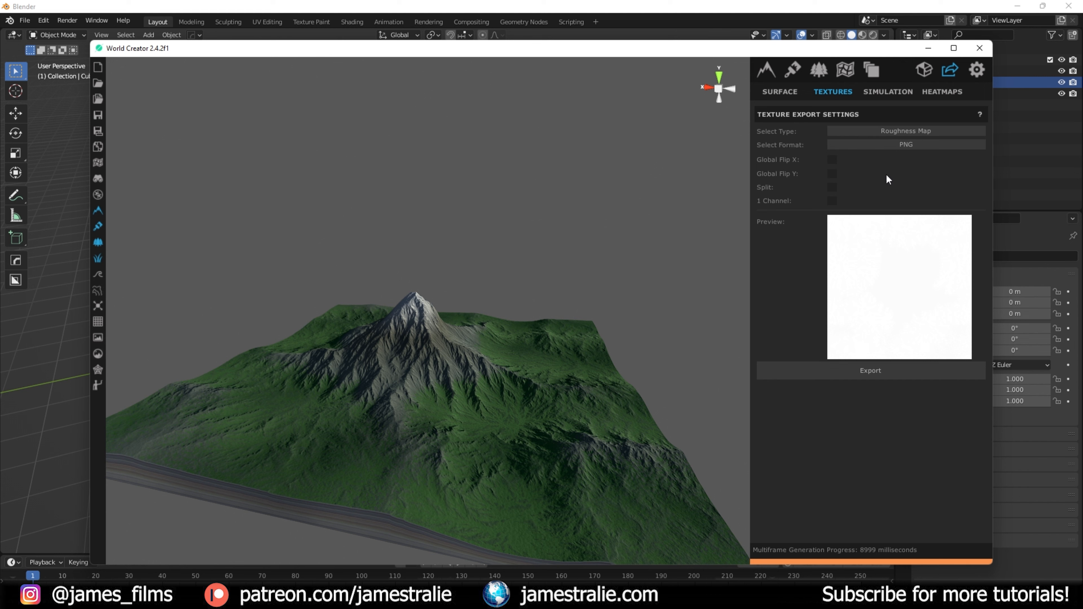
{"action": "left_click", "coordinate": [873, 371]}
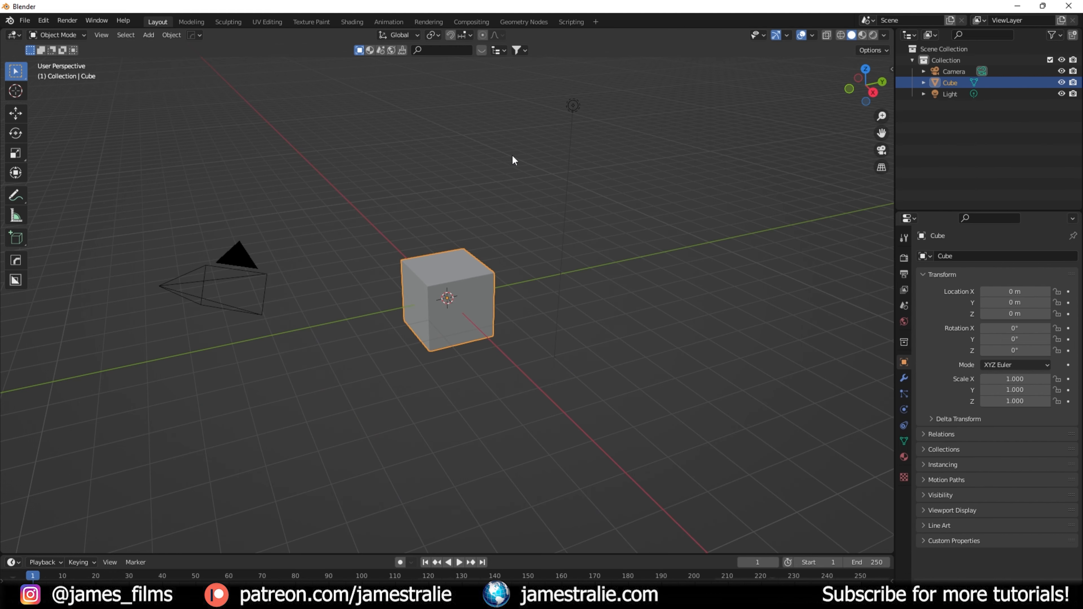
- Switch to Blender and delete the default cube and light
{"action": "key", "text": "x"}
{"action": "left_click", "coordinate": [399, 318]}
- Set the render engine to Cycles with GPU Compute as the device
{"action": "left_click", "coordinate": [903, 258]}
{"action": "left_click", "coordinate": [1011, 256]}
{"action": "left_click", "coordinate": [1018, 293]}
{"action": "left_click", "coordinate": [1035, 283]}
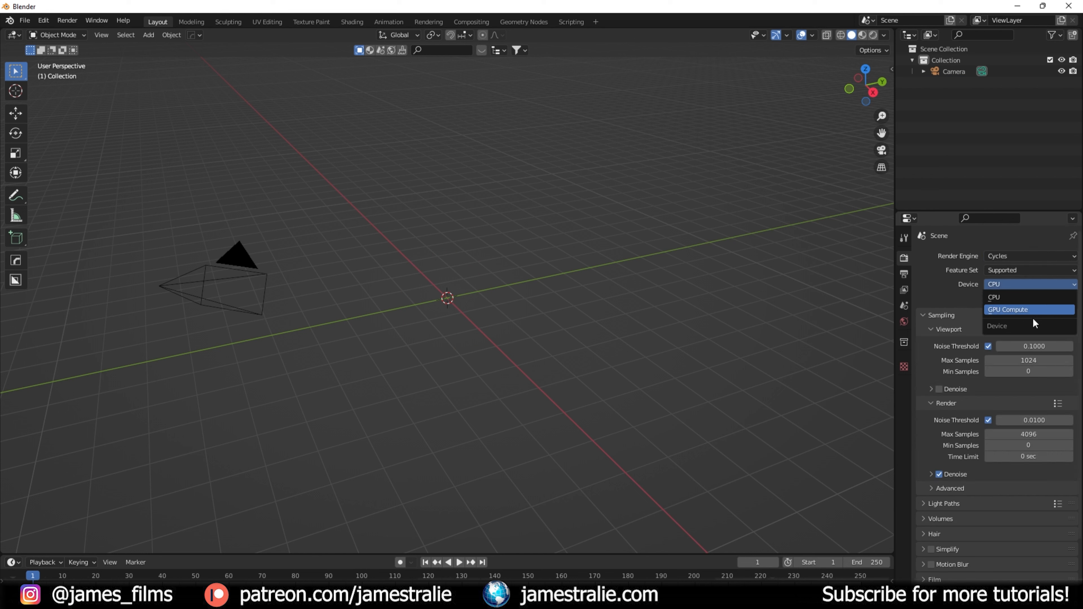
{"action": "left_click", "coordinate": [1024, 308]}
- Enable the Screencast Keys overlay in the viewport and hide the sidebar again
{"action": "left_click", "coordinate": [891, 68]}
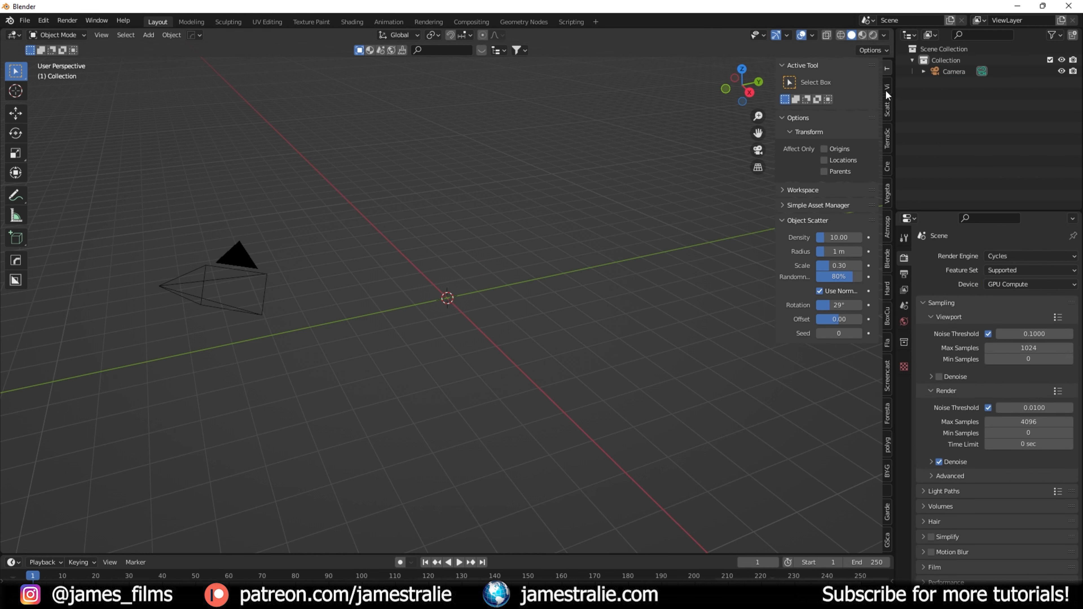
{"action": "left_click", "coordinate": [887, 376]}
{"action": "left_click", "coordinate": [790, 65]}
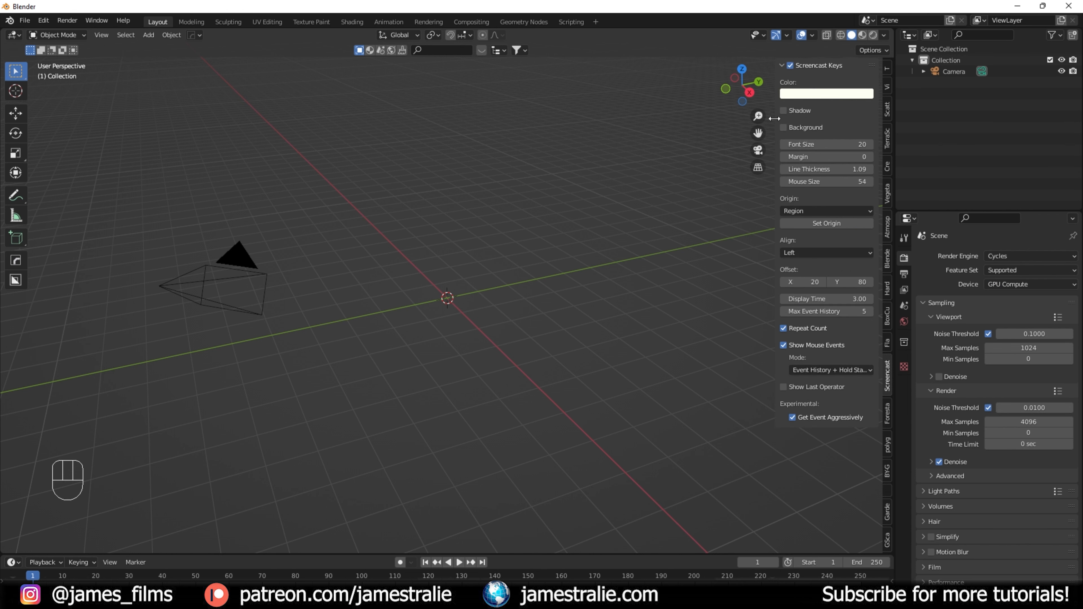
{"action": "left_click_drag", "start_coordinate": [774, 118], "coordinate": [948, 205]}
- Enable viewport denoising with the OptiX denoiser and set the Cycles feature set to Experimental
{"action": "left_click", "coordinate": [938, 377]}
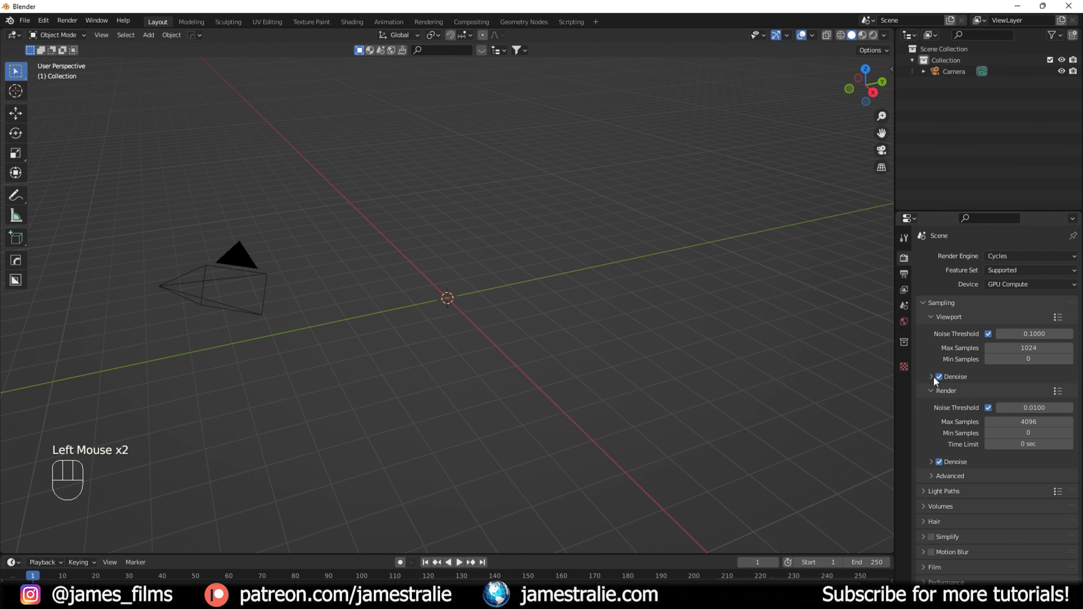
{"action": "left_click", "coordinate": [932, 377]}
{"action": "left_click", "coordinate": [1023, 393]}
{"action": "left_click", "coordinate": [1018, 418]}
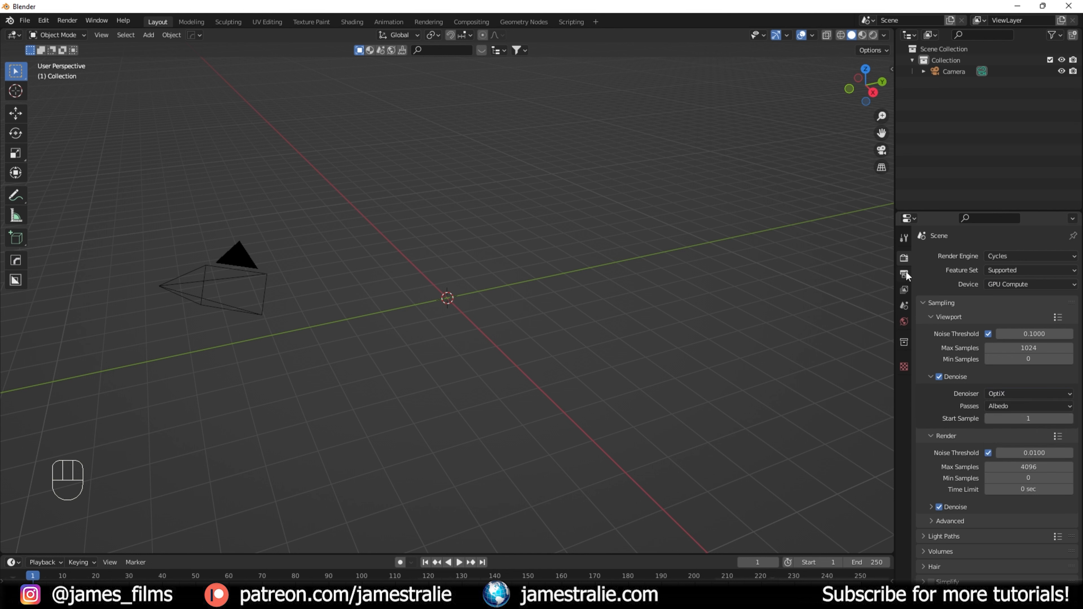
{"action": "left_click", "coordinate": [1023, 270]}
{"action": "left_click", "coordinate": [1011, 292]}
- Add a mesh plane and subdivide it with 10 cuts
{"action": "key", "text": "shift+a"}
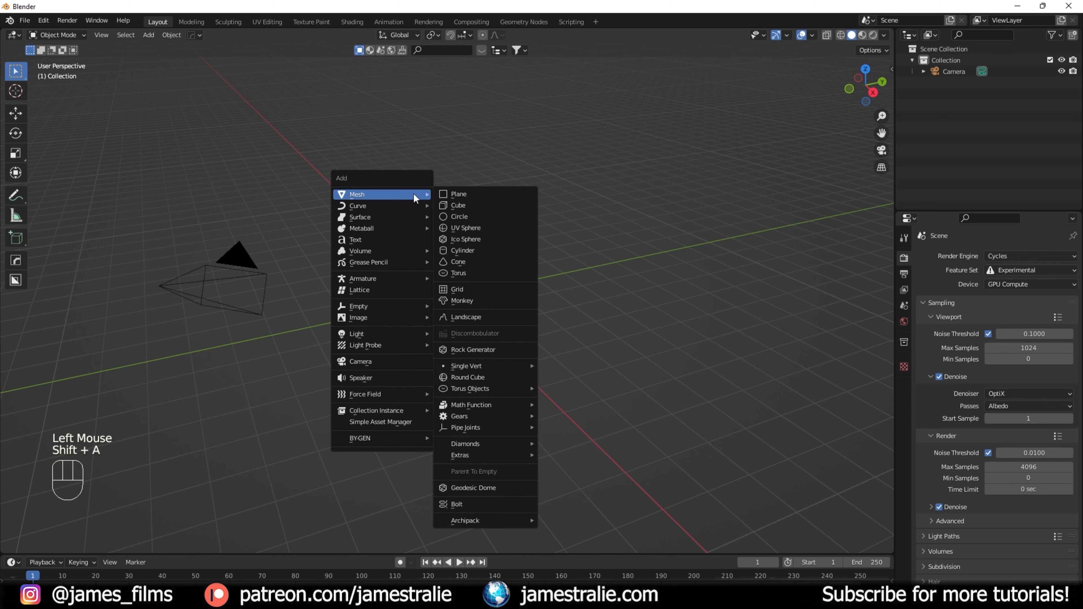
{"action": "left_click", "coordinate": [477, 198]}
{"action": "key", "text": "Tab"}
{"action": "scroll", "coordinate": [454, 301], "scroll_direction": "up", "scroll_amount": 2}
{"action": "right_click", "coordinate": [454, 315]}
{"action": "left_click", "coordinate": [454, 321]}
{"action": "left_click", "coordinate": [61, 544]}
{"action": "left_click", "coordinate": [158, 466]}
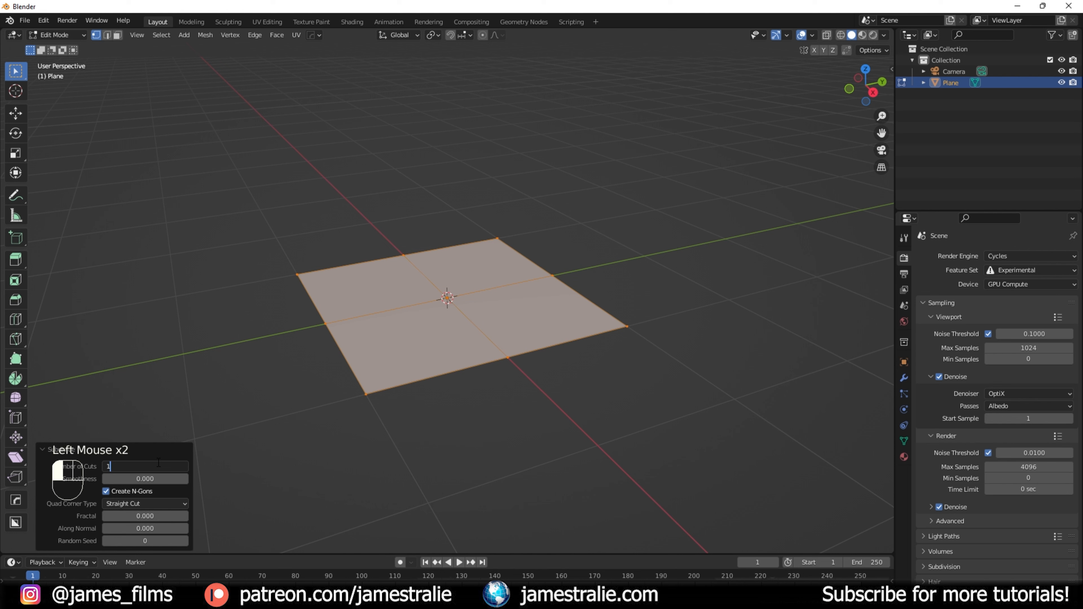
{"action": "type", "text": "0"}
{"action": "key", "text": "Return"}
{"action": "key", "text": "Tab"}
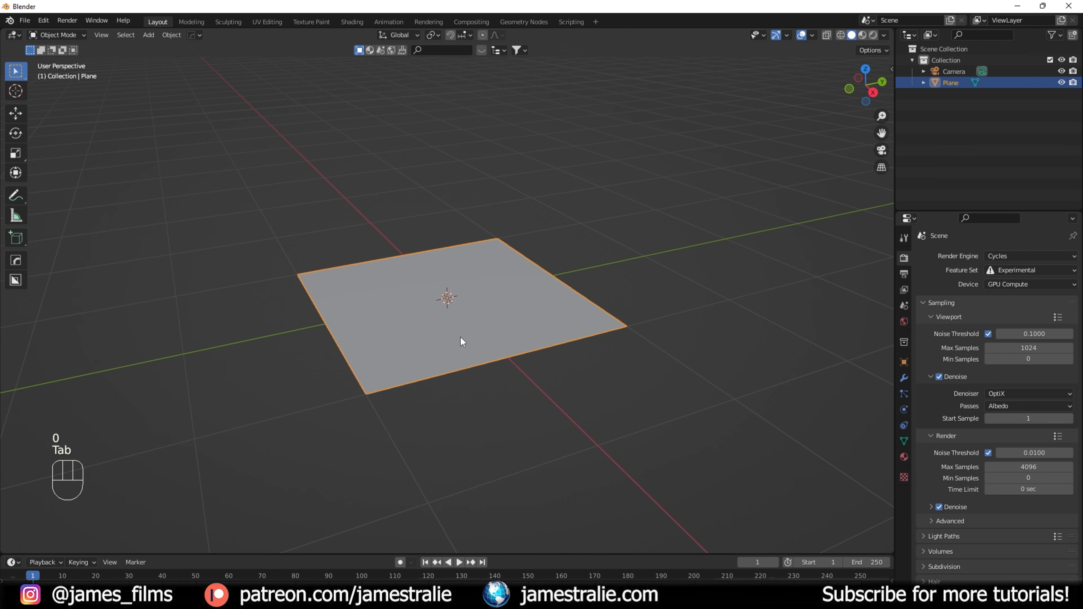
- Add a Subdivision Surface modifier to the plane
{"action": "left_click", "coordinate": [903, 377]}
{"action": "left_click", "coordinate": [968, 255]}
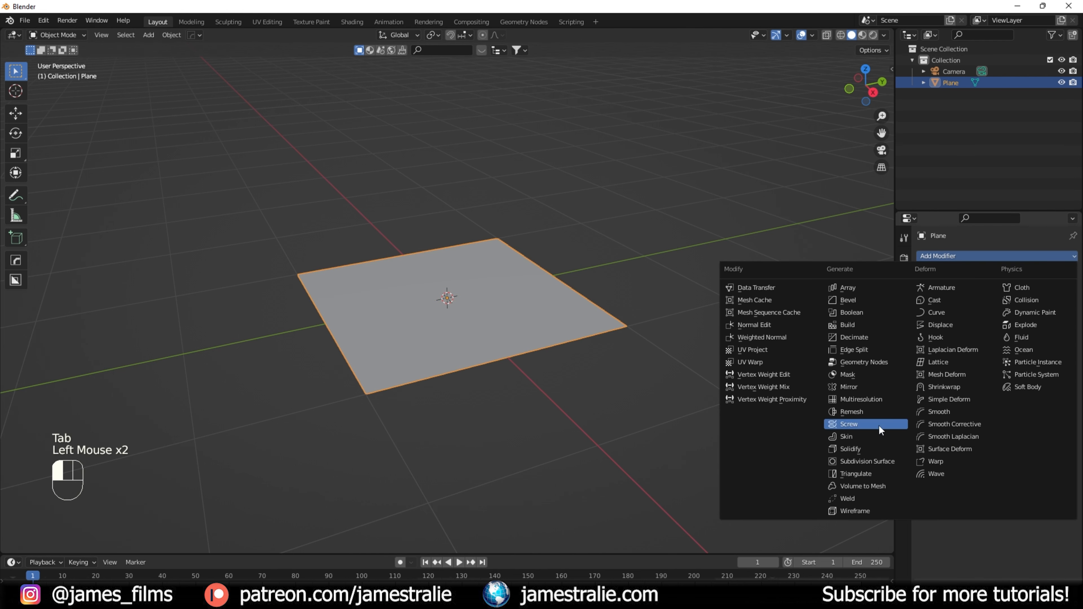
{"action": "left_click", "coordinate": [873, 460]}
- Add a Displace modifier to the plane with UV coordinates and the image texture greenmountain_disp.exr
{"action": "left_click", "coordinate": [990, 256]}
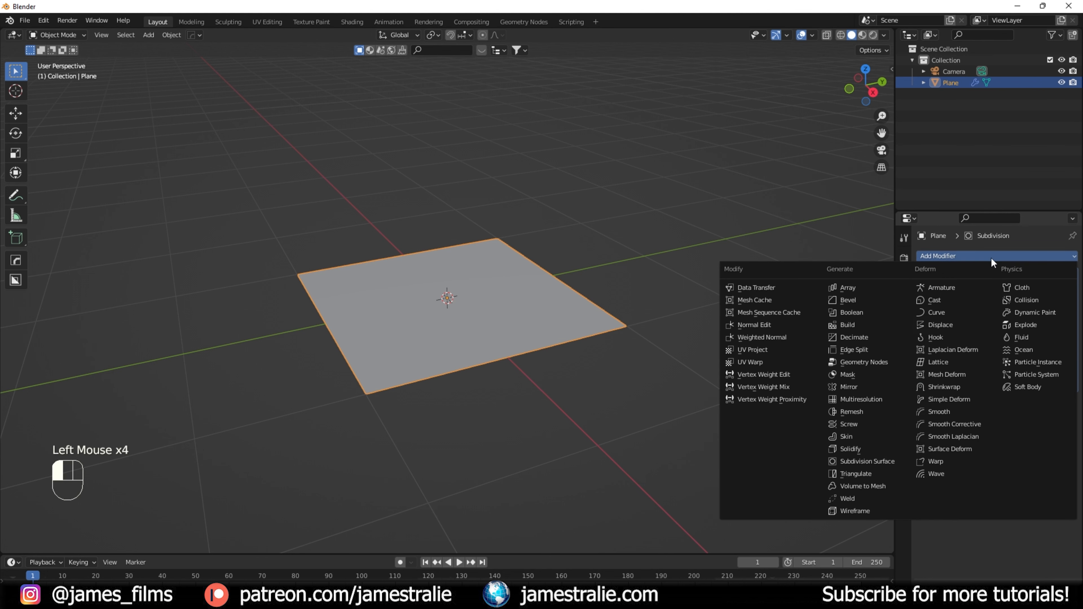
{"action": "left_click", "coordinate": [956, 320]}
{"action": "left_click", "coordinate": [1008, 381]}
{"action": "left_click", "coordinate": [1020, 395]}
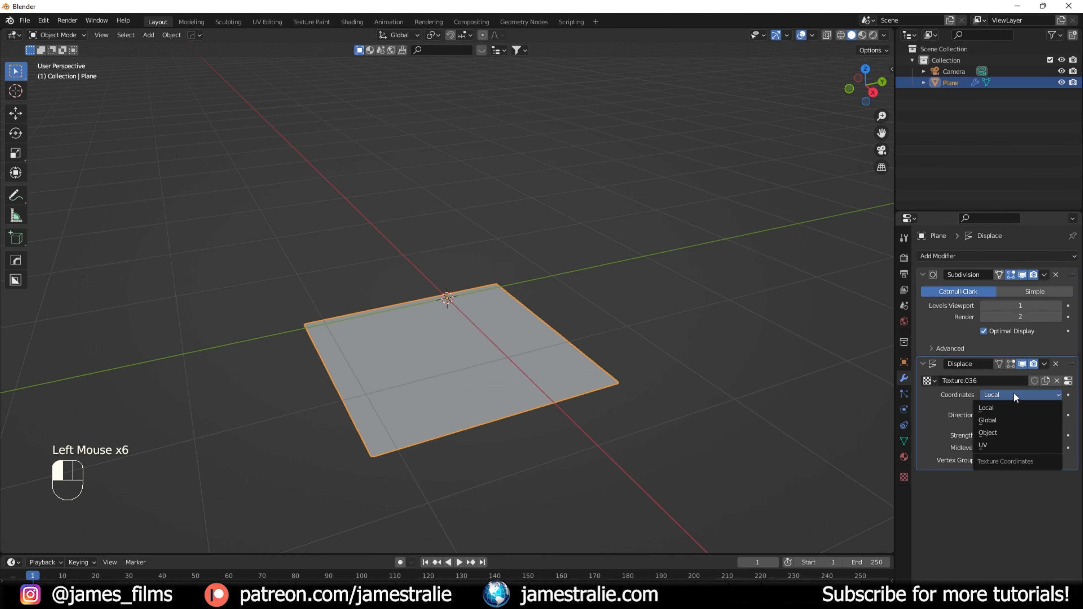
{"action": "left_click", "coordinate": [1000, 444]}
{"action": "left_click", "coordinate": [1069, 381]}
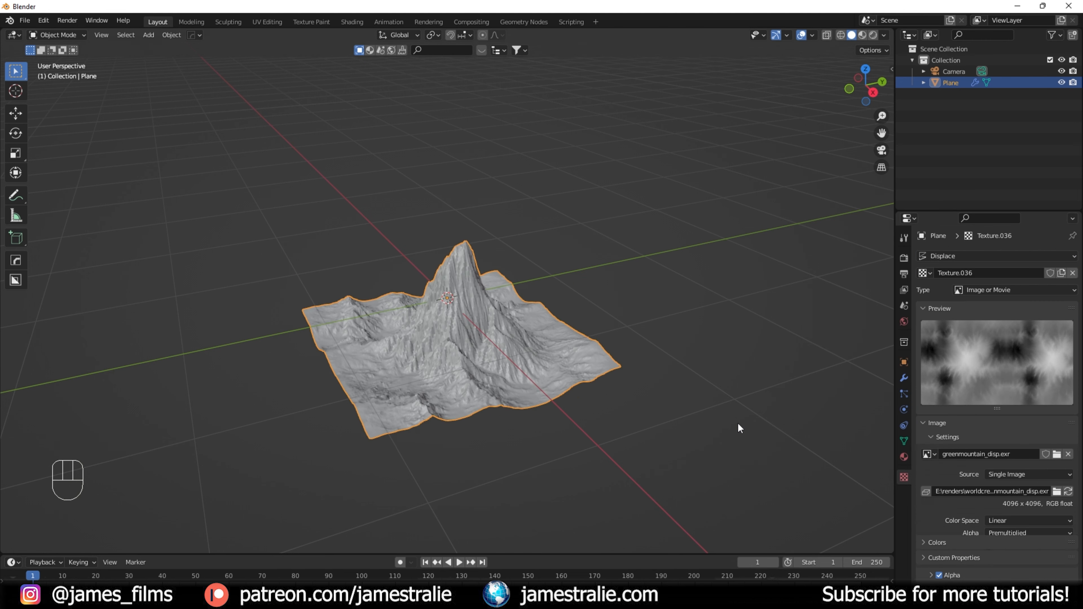
{"action": "scroll", "coordinate": [546, 347], "scroll_direction": "down", "scroll_amount": 2}
{"action": "middle_click_drag", "start_coordinate": [550, 345], "coordinate": [508, 341]}
{"action": "scroll", "coordinate": [508, 344], "scroll_direction": "up", "scroll_amount": 2}
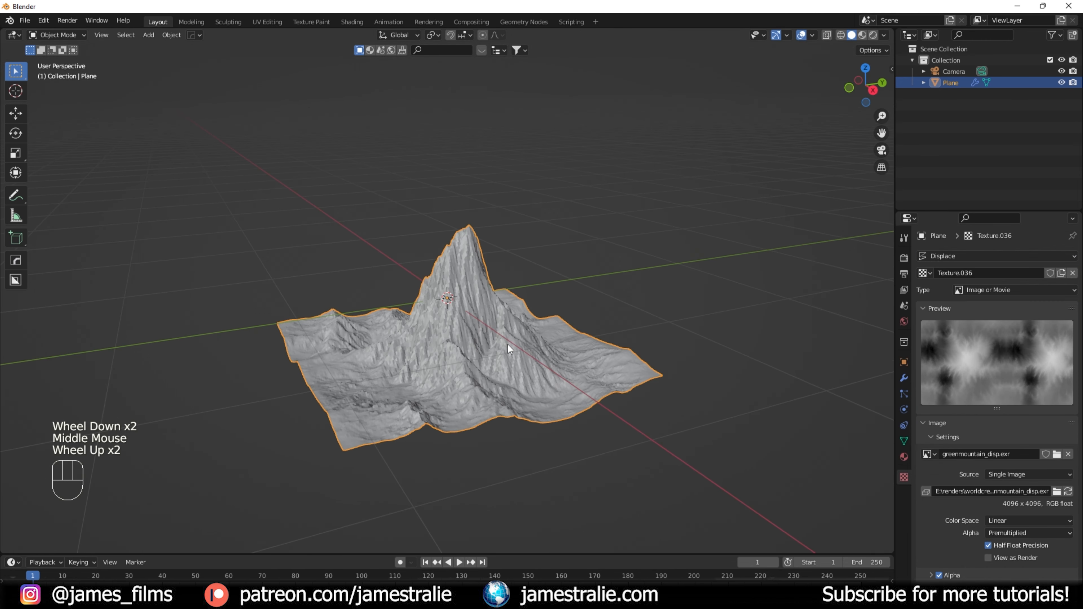
- Remove the plane's Displace modifier and enable Adaptive Subdivision on its Subdivision modifier
{"action": "left_click", "coordinate": [904, 378]}
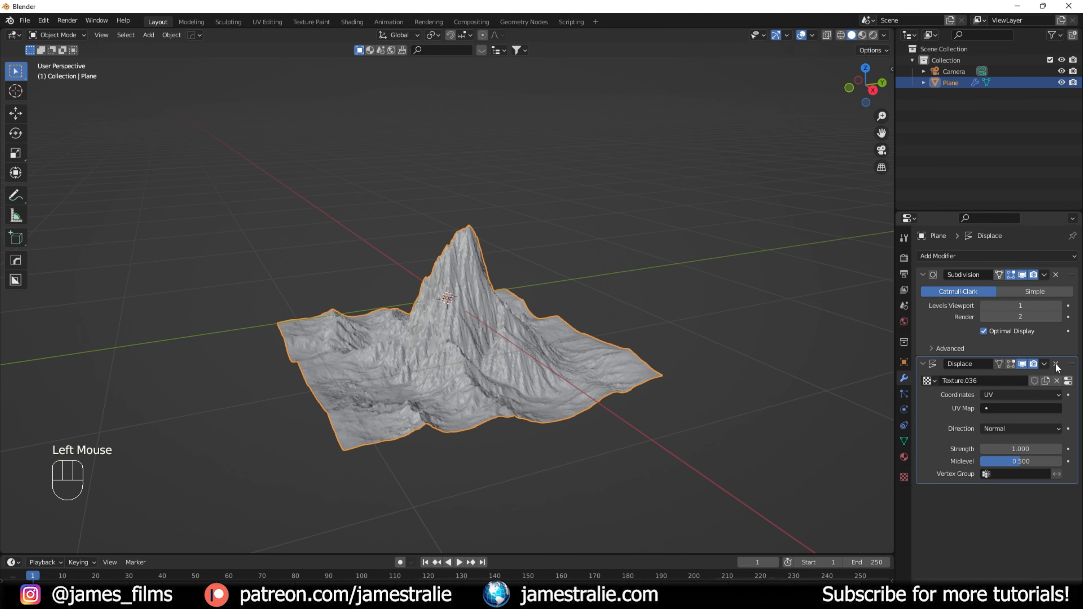
{"action": "left_click", "coordinate": [1055, 363]}
- Enlarge the timeline area, turn it into a Shader Editor and create a material named GreenMTN for the plane
{"action": "left_click_drag", "start_coordinate": [485, 549], "coordinate": [500, 385]}
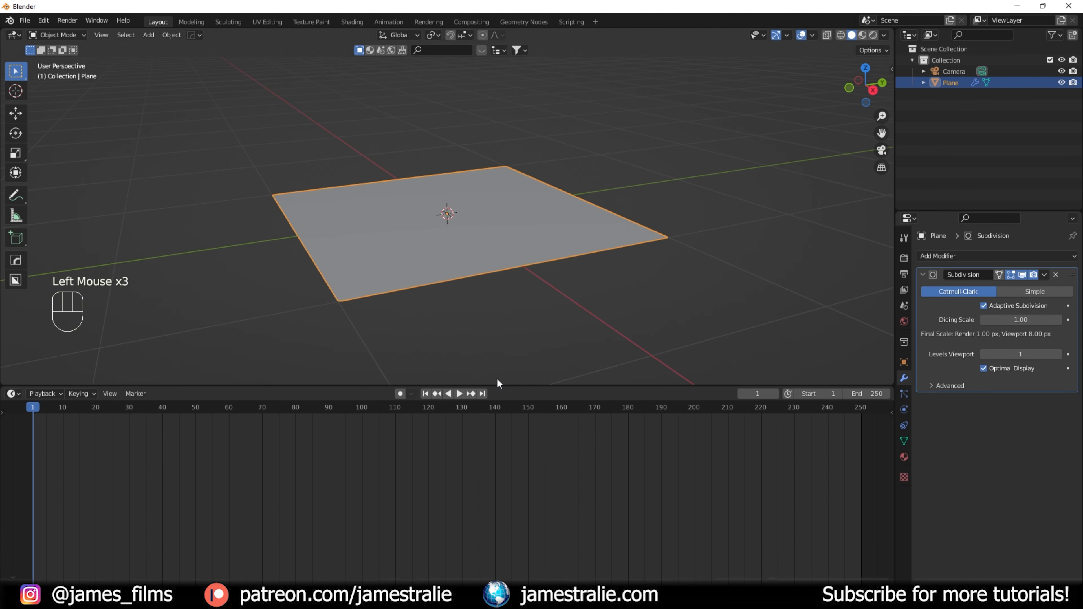
{"action": "left_click", "coordinate": [903, 457]}
{"action": "left_click_drag", "start_coordinate": [11, 393], "coordinate": [35, 501]}
{"action": "left_click", "coordinate": [452, 393]}
{"action": "left_click", "coordinate": [436, 393]}
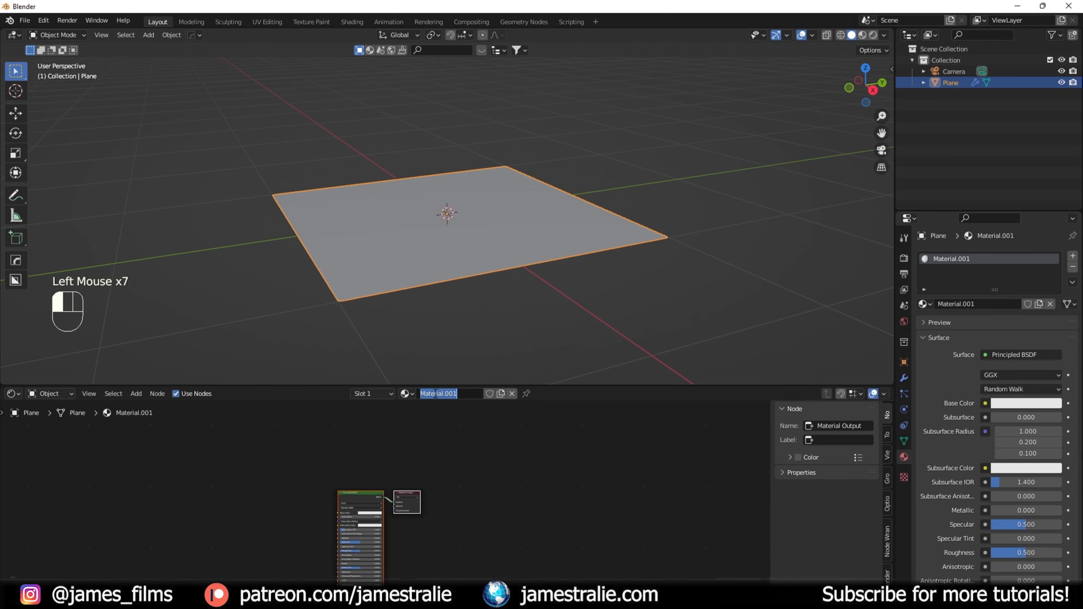
{"action": "type", "text": "GreenMTN"}
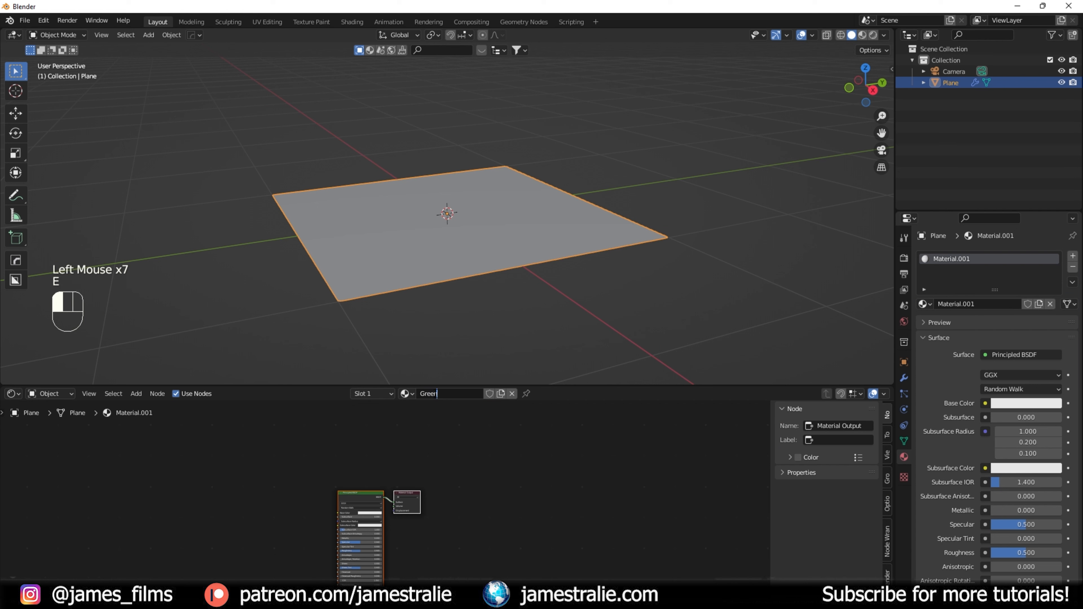
{"action": "key", "text": "Return"}
- Space the Material Output node well apart from the Principled BSDF node
{"action": "middle_click_drag", "start_coordinate": [324, 459], "coordinate": [240, 420]}
{"action": "left_click_drag", "start_coordinate": [331, 466], "coordinate": [475, 494]}
{"action": "left_click", "coordinate": [467, 484]}
{"action": "left_click_drag", "start_coordinate": [415, 447], "coordinate": [496, 513]}
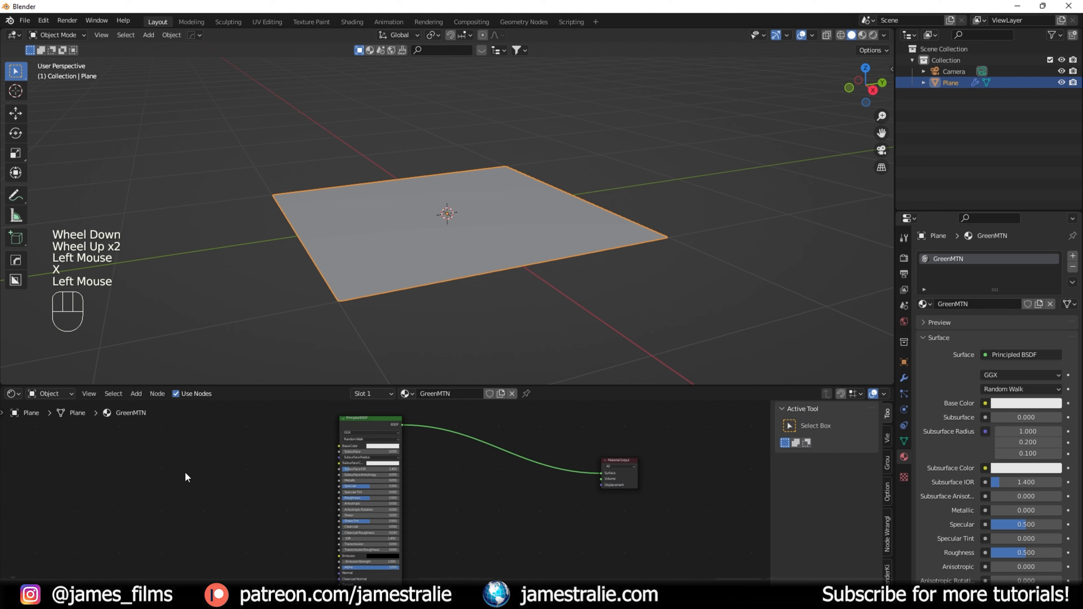
- Run Principled Texture Setup on the Principled BSDF with the greenmountain AO, roughness, color, normal and displacement maps
{"action": "middle_click_drag", "start_coordinate": [188, 477], "coordinate": [292, 476]}
{"action": "left_click", "coordinate": [424, 422]}
{"action": "key", "text": "ctrl+shift+t"}
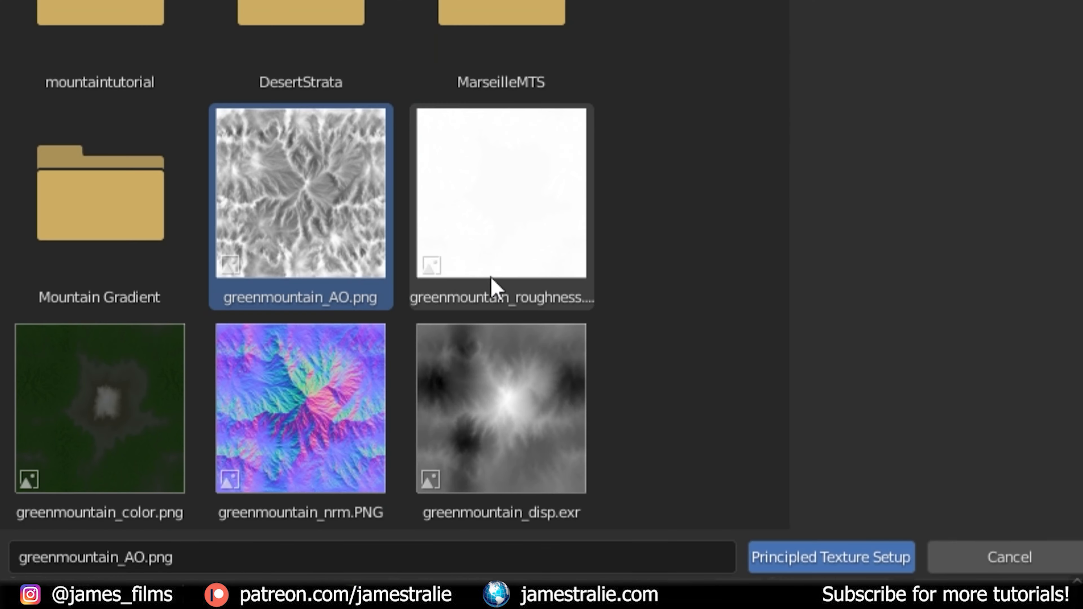
{"action": "left_click", "coordinate": [490, 285], "text": "ctrl"}
{"action": "left_click", "coordinate": [100, 407], "text": "ctrl"}
{"action": "left_click", "coordinate": [360, 422], "text": "ctrl"}
{"action": "left_click", "coordinate": [502, 419], "text": "ctrl"}
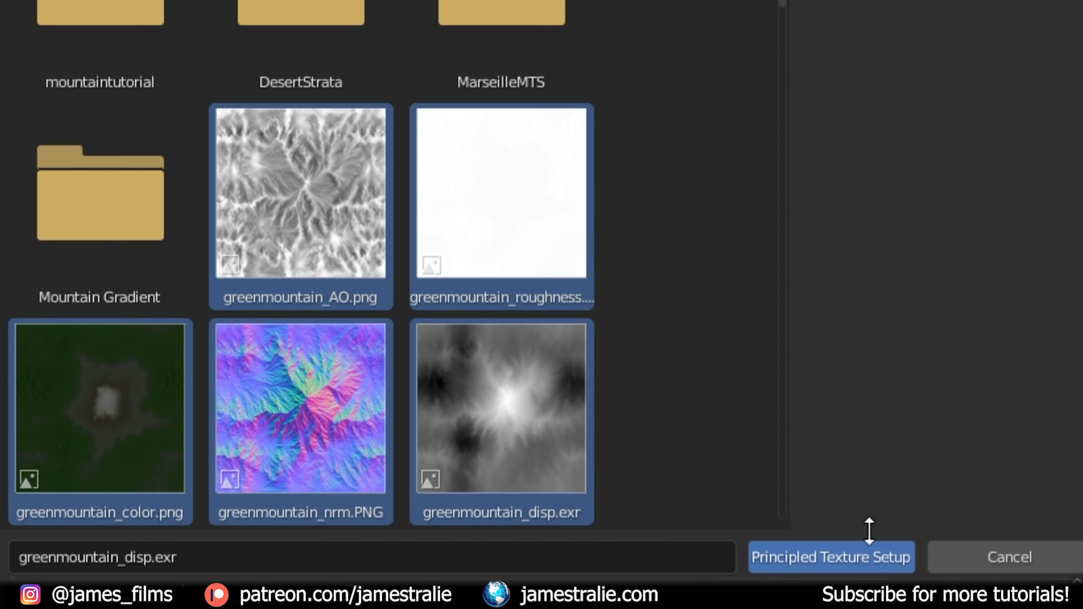
{"action": "left_click", "coordinate": [865, 555]}
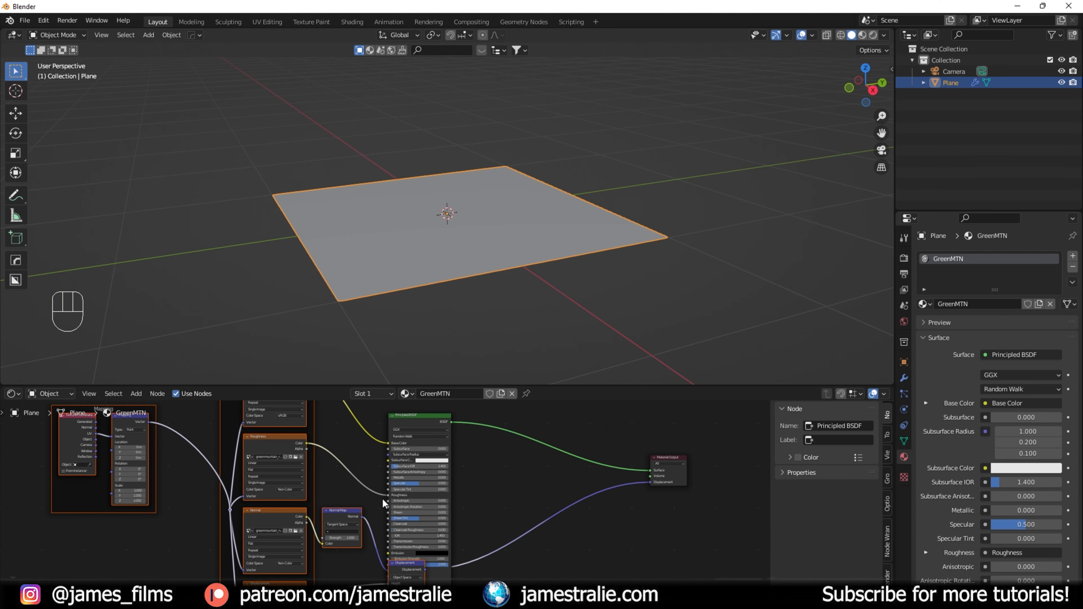
- Move the Principled BSDF node up and place the Displacement node in the free space between it and the Material Output
{"action": "middle_click_drag", "start_coordinate": [382, 504], "coordinate": [342, 500]}
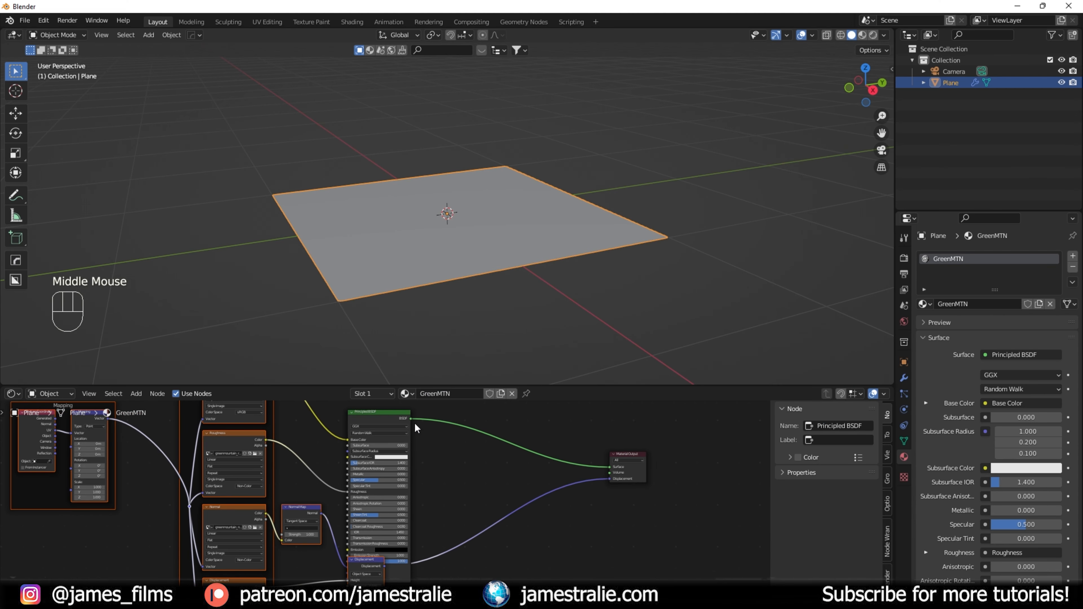
{"action": "left_click", "coordinate": [440, 451]}
{"action": "scroll", "coordinate": [433, 454], "scroll_direction": "down", "scroll_amount": 2}
{"action": "middle_click_drag", "start_coordinate": [432, 463], "coordinate": [414, 456]}
{"action": "left_click_drag", "start_coordinate": [356, 421], "coordinate": [376, 392]}
{"action": "left_click_drag", "start_coordinate": [358, 527], "coordinate": [464, 510]}
- Set the GreenMTN material's surface displacement method to Displacement and Bump and show the viewport in rendered shading
{"action": "scroll", "coordinate": [951, 461], "scroll_direction": "down", "scroll_amount": 9}
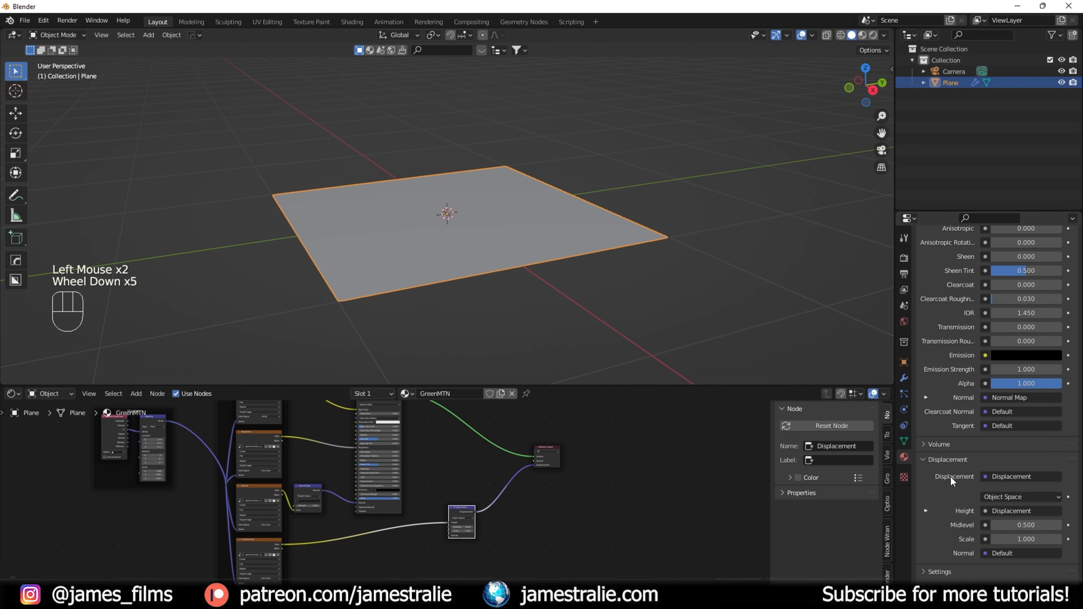
{"action": "left_click", "coordinate": [943, 547]}
{"action": "scroll", "coordinate": [947, 547], "scroll_direction": "down", "scroll_amount": 2}
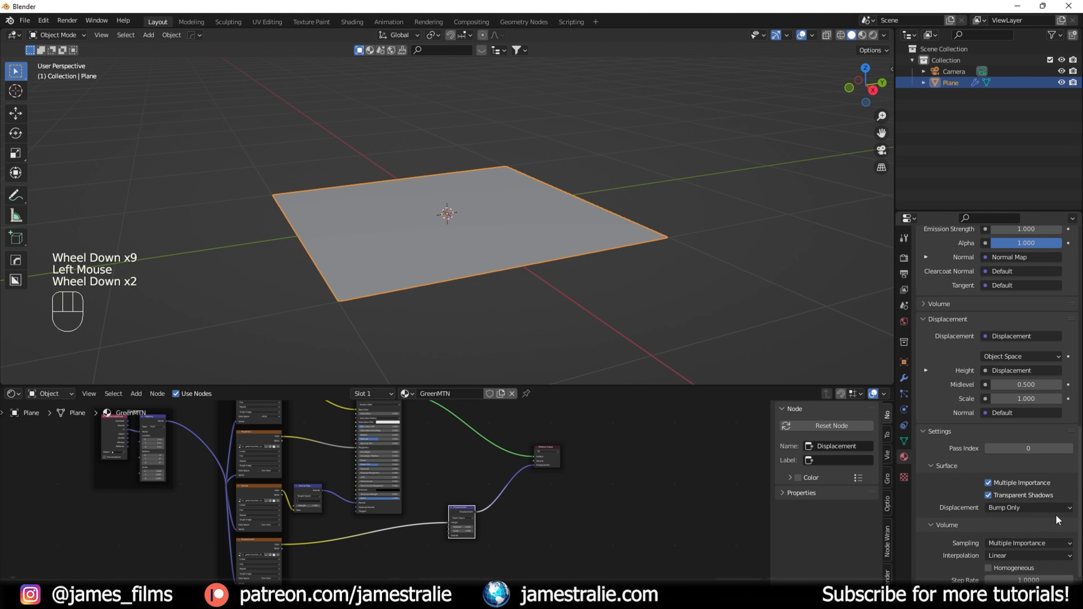
{"action": "left_click", "coordinate": [1047, 507]}
{"action": "left_click", "coordinate": [1028, 548]}
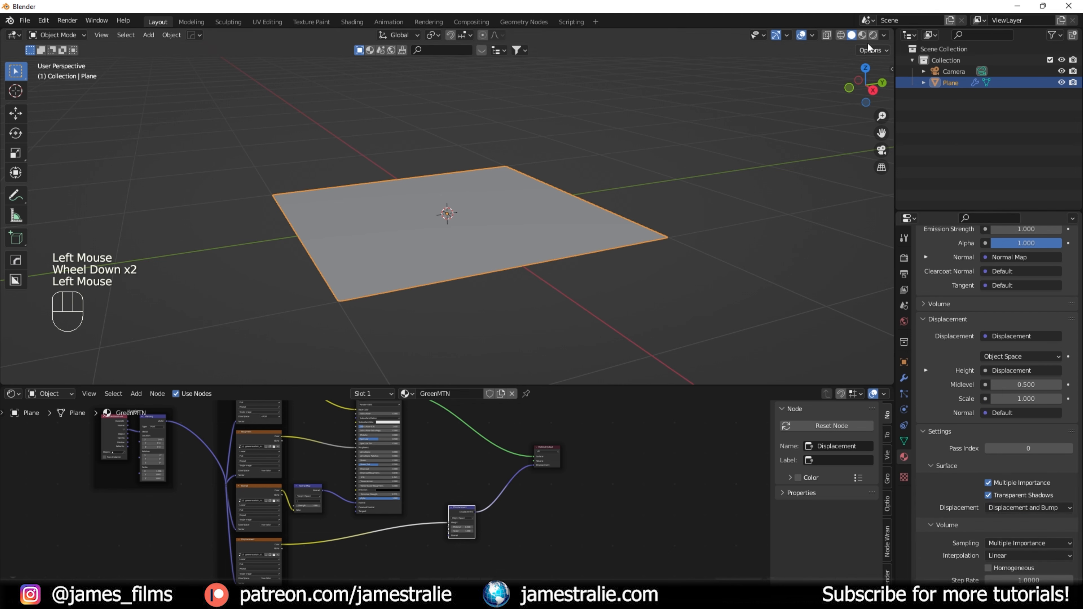
{"action": "left_click", "coordinate": [872, 35]}
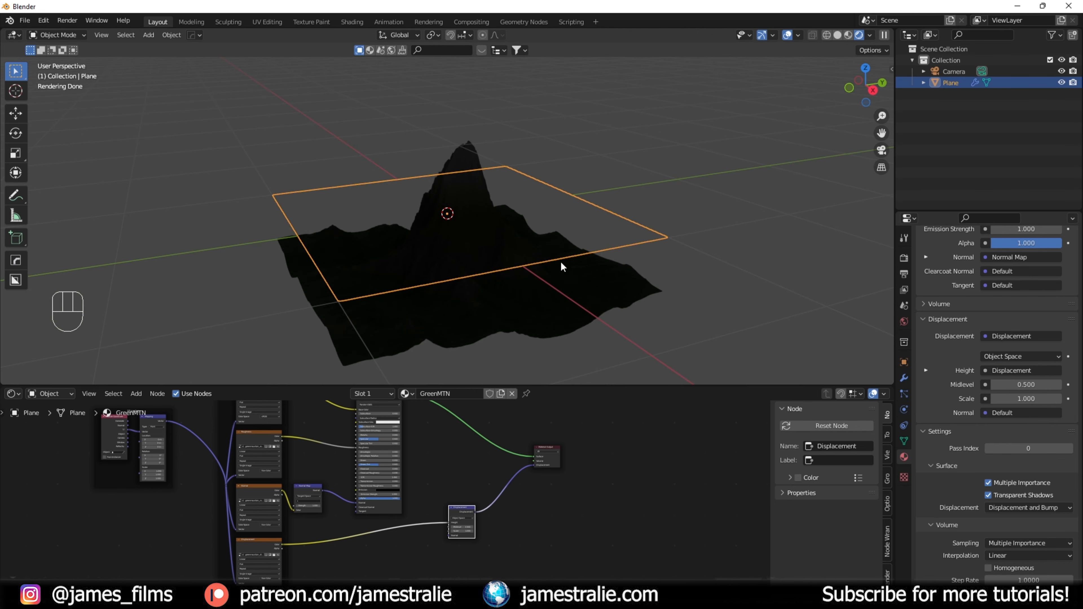
- Set the Displacement node's Midlevel to 0
{"action": "scroll", "coordinate": [477, 515], "scroll_direction": "up", "scroll_amount": 4}
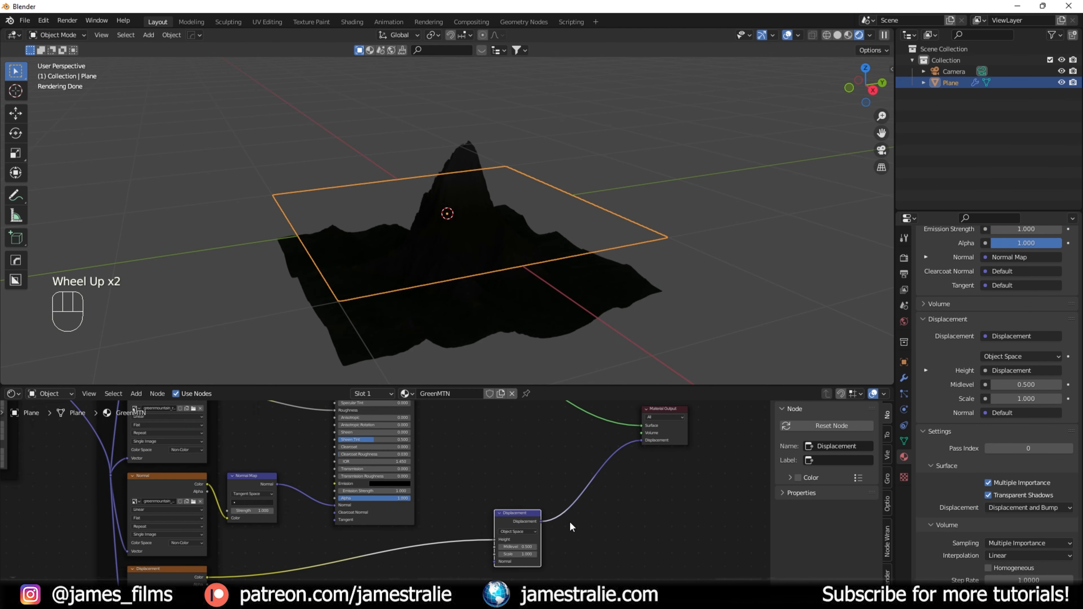
{"action": "left_click", "coordinate": [606, 573]}
{"action": "type", "text": "0"}
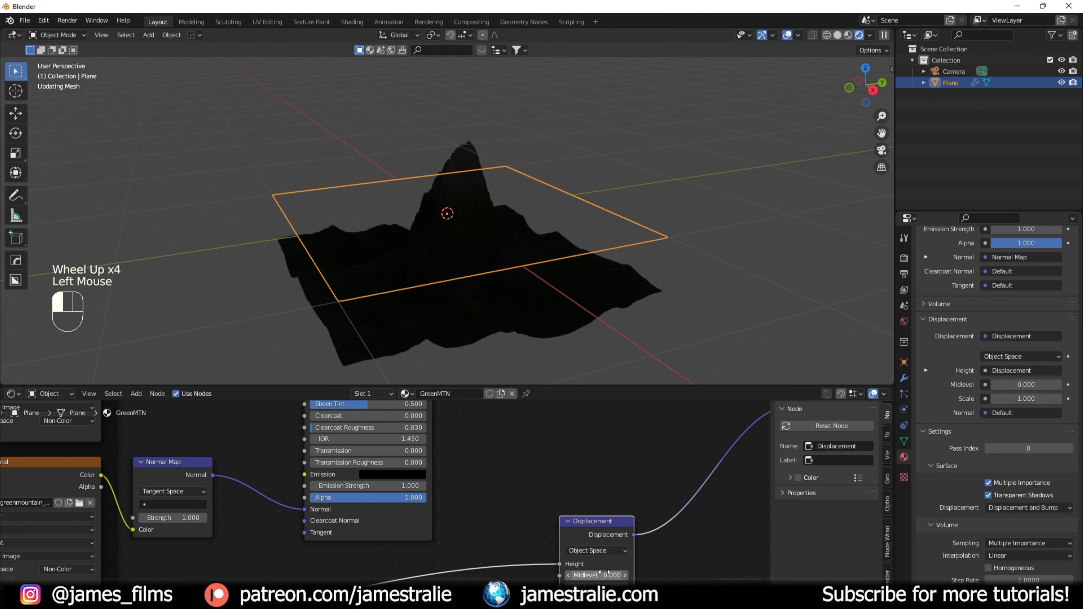
{"action": "scroll", "coordinate": [559, 218], "scroll_direction": "down", "scroll_amount": 2}
{"action": "middle_click_drag", "start_coordinate": [597, 242], "coordinate": [566, 261]}
- Set the Displacement node's Scale to 0.6 and inspect the rendered terrain up close
{"action": "middle_click_drag", "start_coordinate": [554, 468], "coordinate": [500, 412]}
{"action": "left_click", "coordinate": [558, 531]}
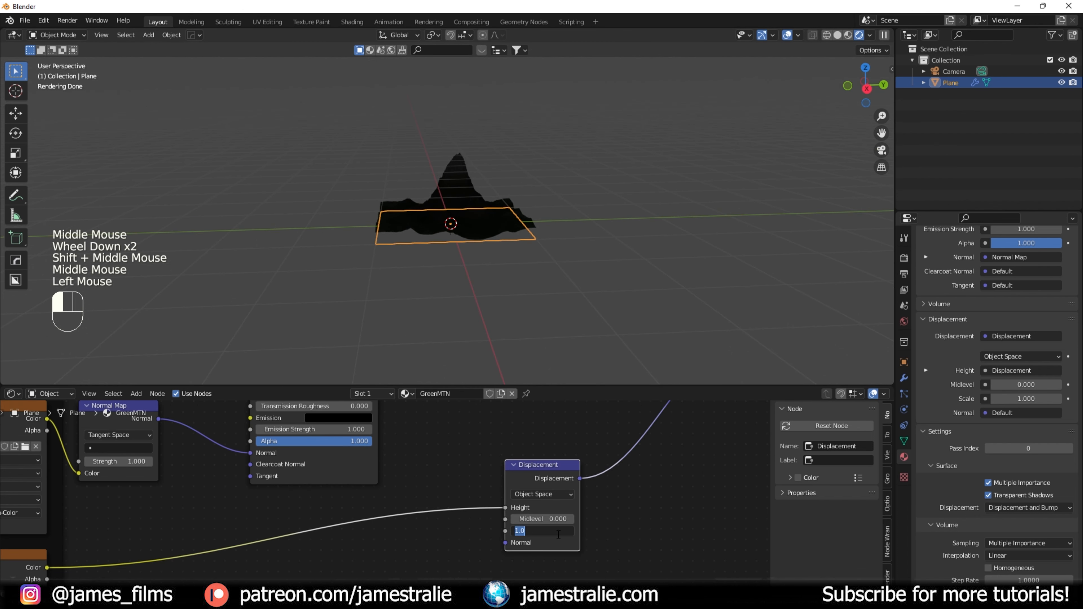
{"action": "type", "text": "0.6"}
{"action": "key", "text": "Return"}
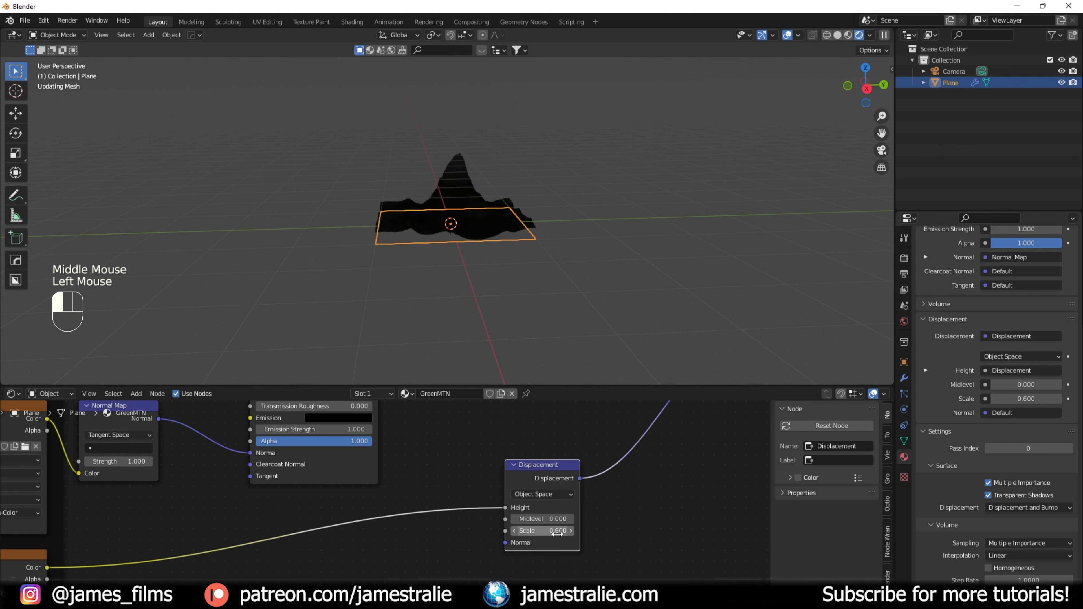
{"action": "middle_click_drag", "start_coordinate": [507, 145], "coordinate": [530, 170]}
{"action": "scroll", "coordinate": [501, 213], "scroll_direction": "up", "scroll_amount": 2}
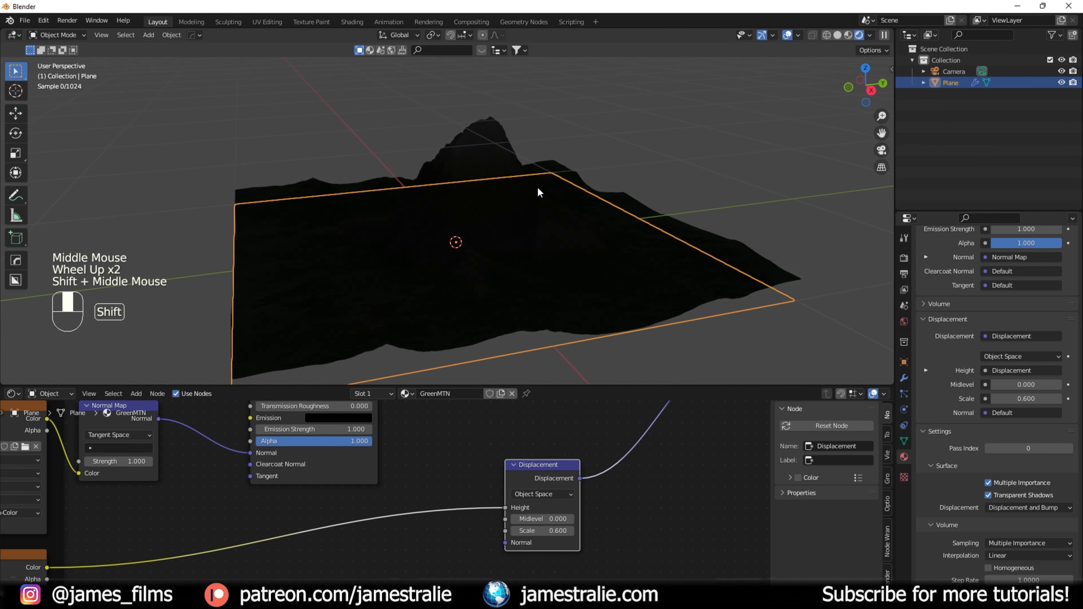
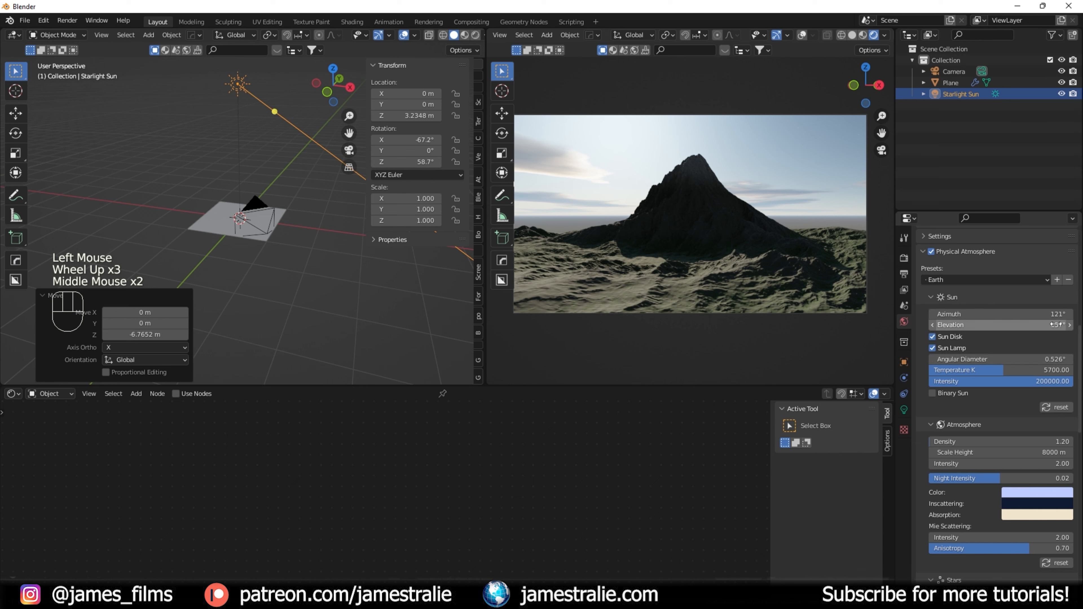
- Adjust the Physical Atmosphere sun's azimuth to about 67.4° and select the mountain plane
{"action": "left_click_drag", "start_coordinate": [1023, 314], "coordinate": [981, 314]}
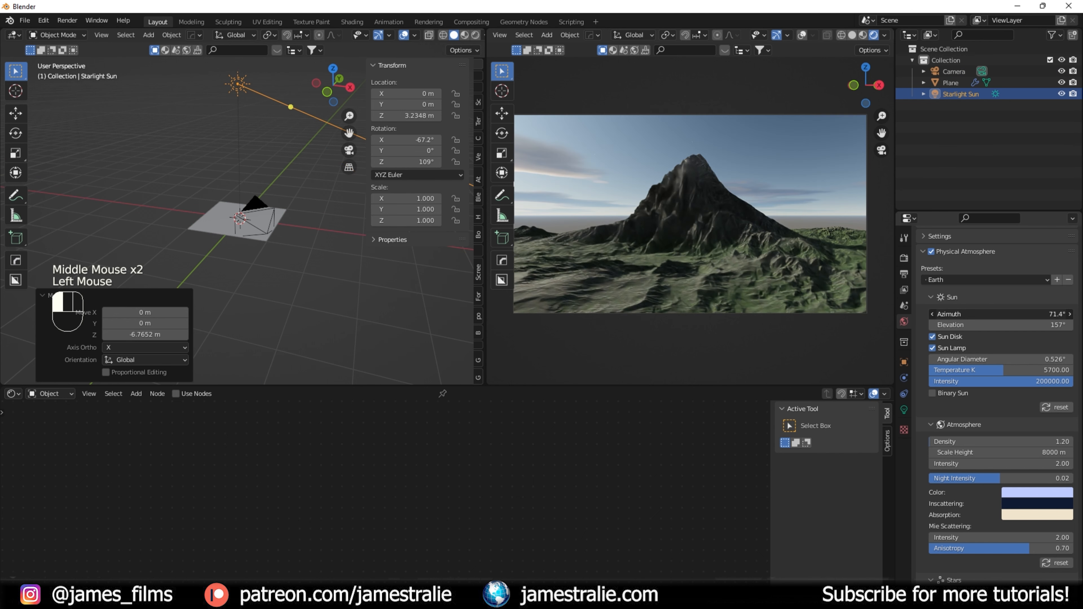
{"action": "left_click_drag", "start_coordinate": [1053, 315], "coordinate": [1048, 315]}
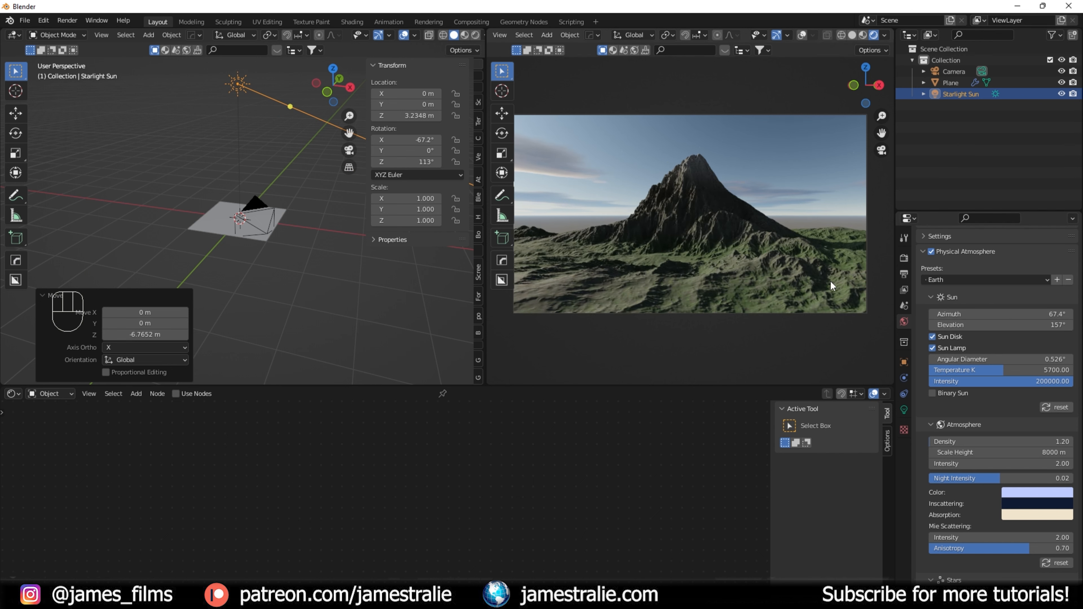
{"action": "scroll", "coordinate": [775, 281], "scroll_direction": "up", "scroll_amount": 3}
{"action": "left_click", "coordinate": [774, 281]}
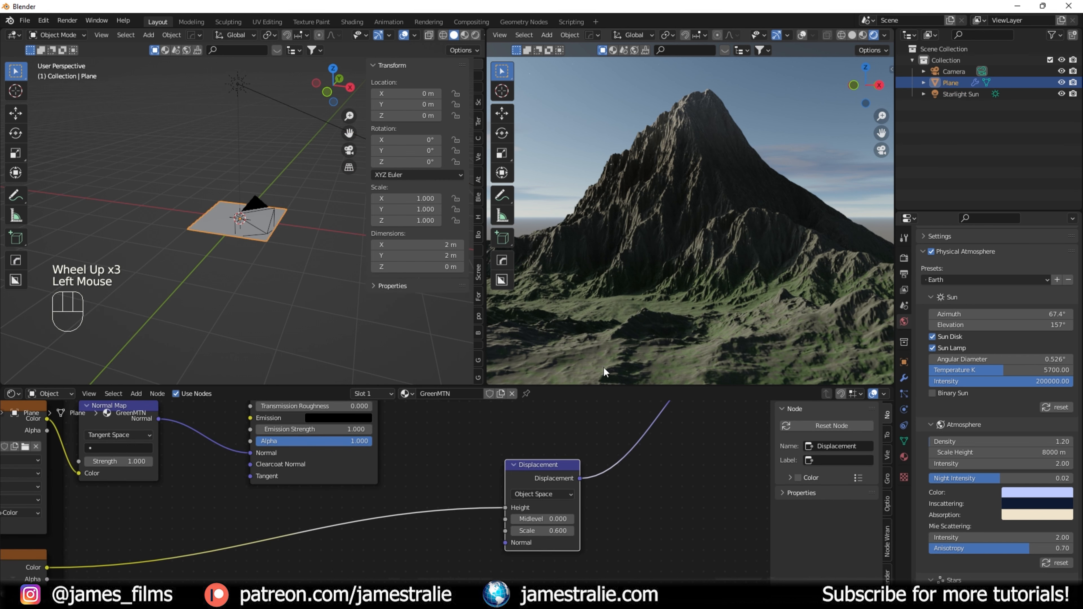
- Try a Strength of 3 on the Normal Map node
{"action": "middle_click_drag", "start_coordinate": [434, 459], "coordinate": [601, 458]}
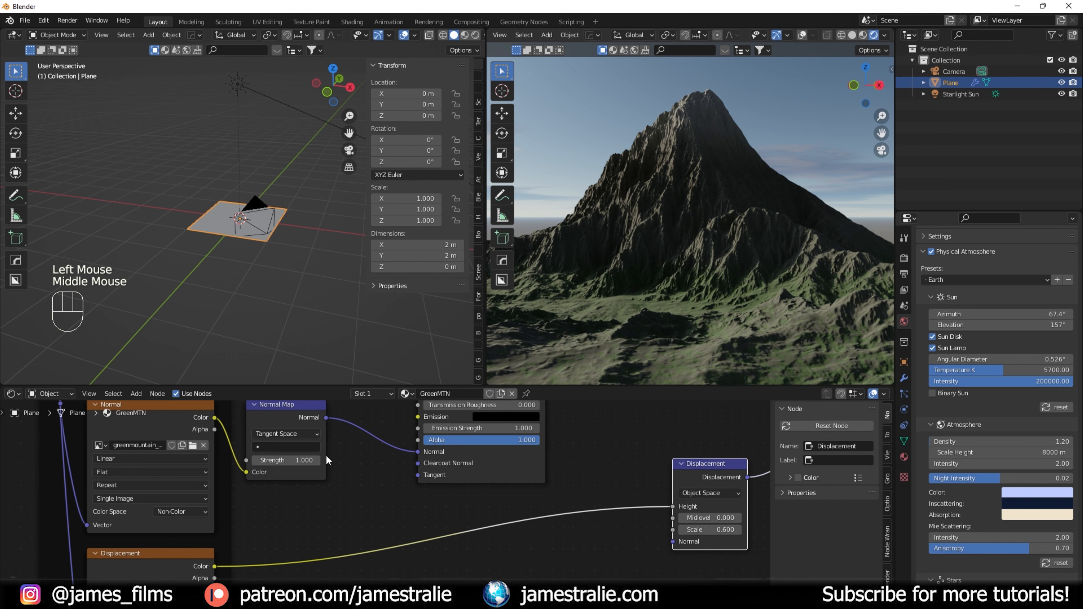
{"action": "double_click", "coordinate": [285, 460]}
{"action": "type", "text": "2"}
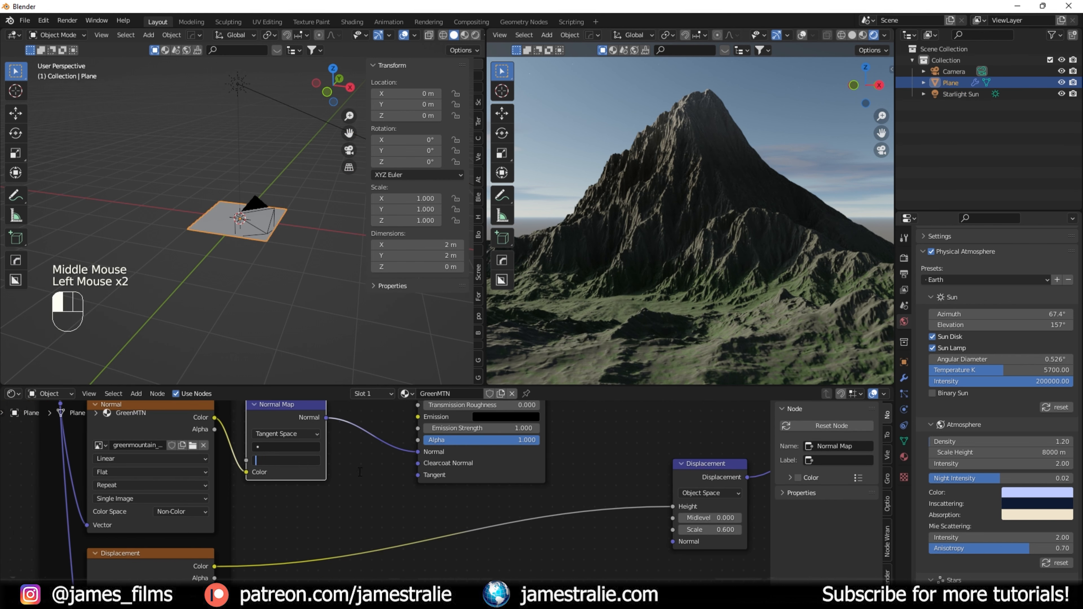
{"action": "type", "text": "3"}
{"action": "key", "text": "Return"}
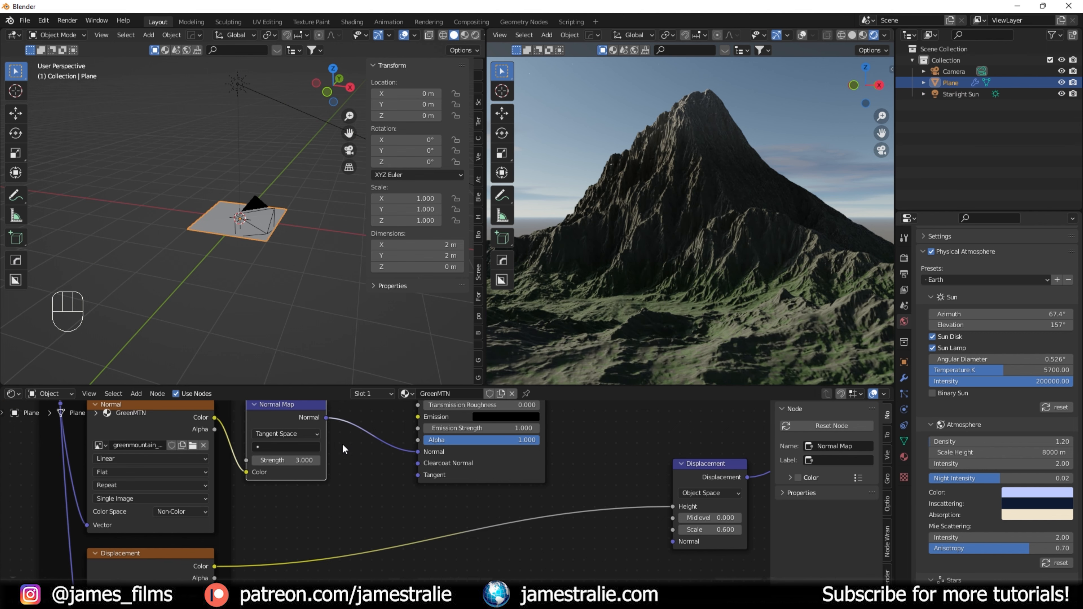
- Reduce the Principled BSDF's Specular value to about 0.095
{"action": "middle_click_drag", "start_coordinate": [342, 444], "coordinate": [354, 562]}
{"action": "middle_click_drag", "start_coordinate": [418, 425], "coordinate": [422, 473]}
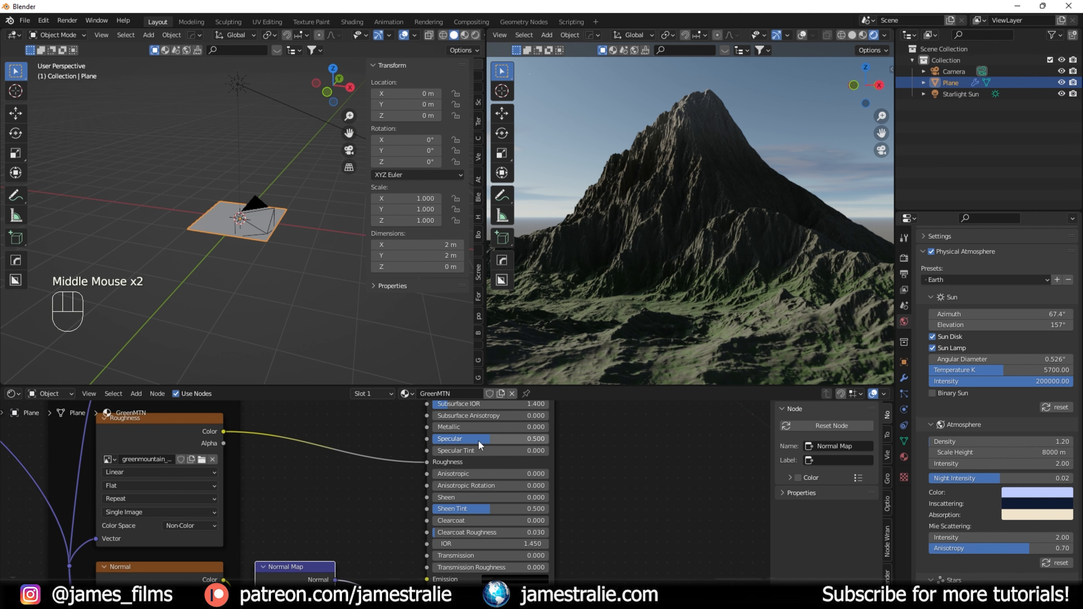
{"action": "left_click_drag", "start_coordinate": [478, 443], "coordinate": [435, 444]}
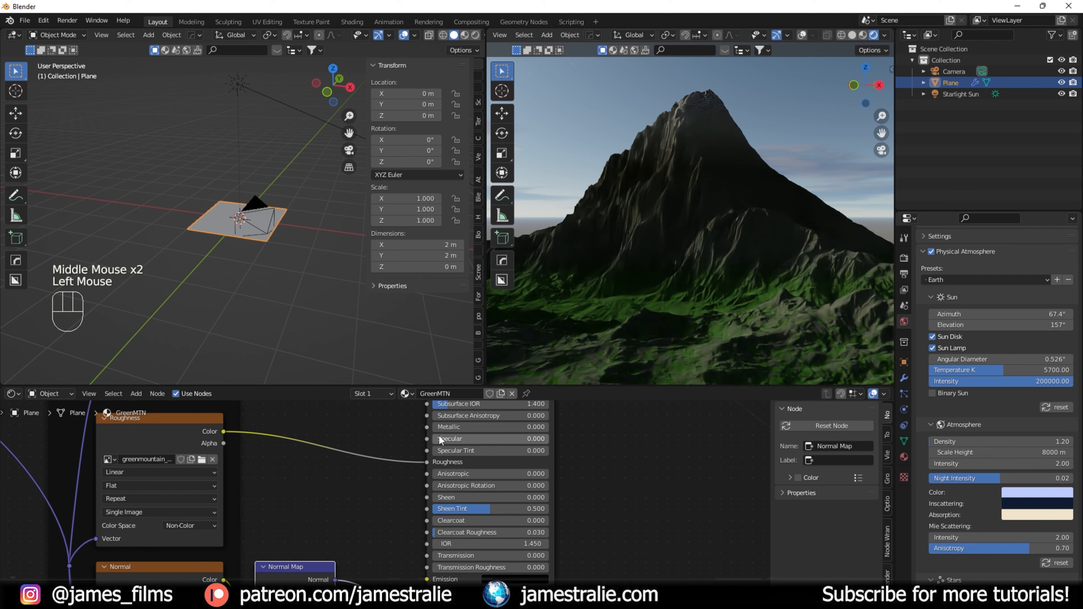
{"action": "left_click_drag", "start_coordinate": [443, 439], "coordinate": [443, 440]}
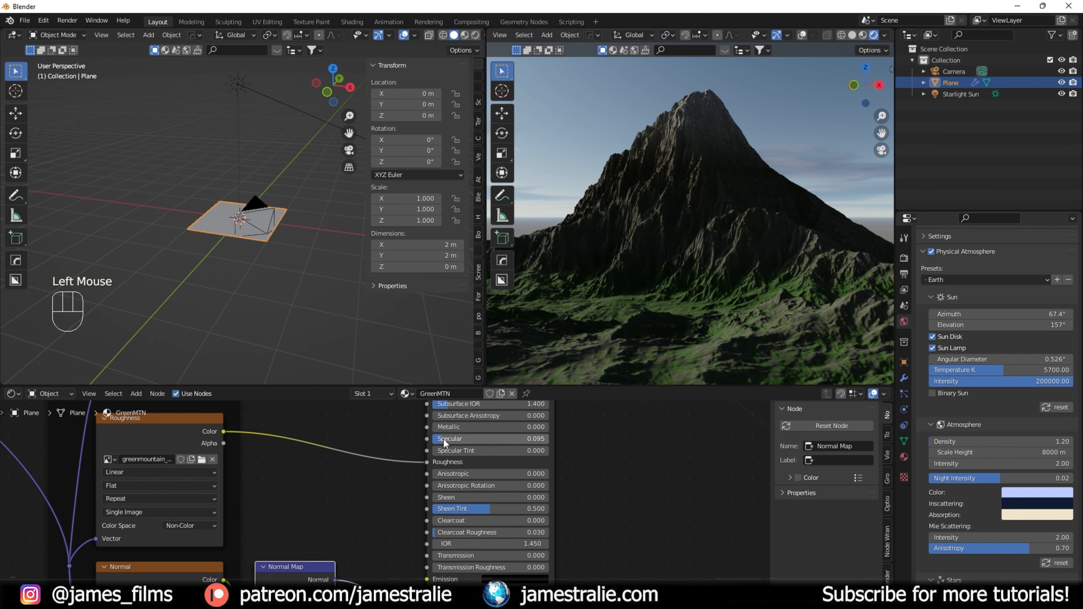
- Set the Normal Map node's Strength to 1.2
{"action": "middle_click_drag", "start_coordinate": [380, 432], "coordinate": [403, 563]}
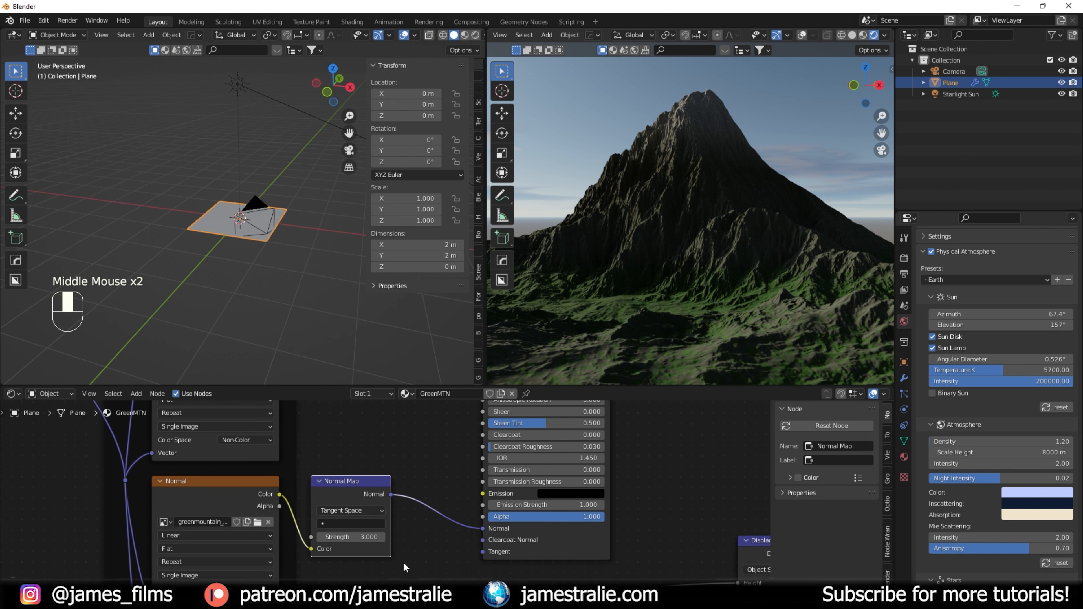
{"action": "double_click", "coordinate": [361, 538]}
{"action": "type", "text": "1."}
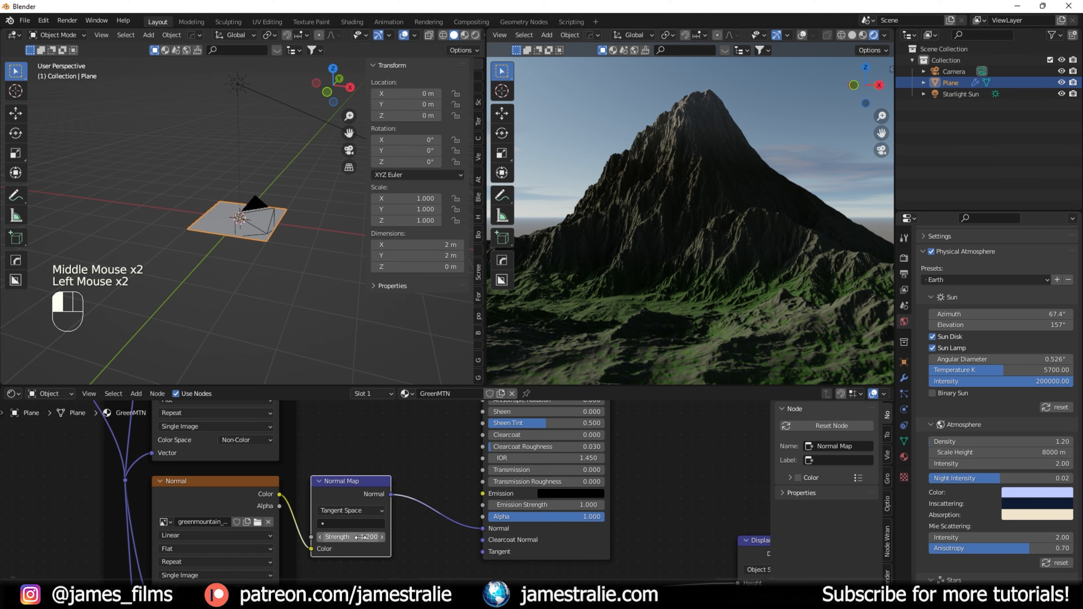
- Preview the Roughness texture on the terrain and switch the material output back to the Principled BSDF
{"action": "middle_click_drag", "start_coordinate": [442, 458], "coordinate": [436, 506]}
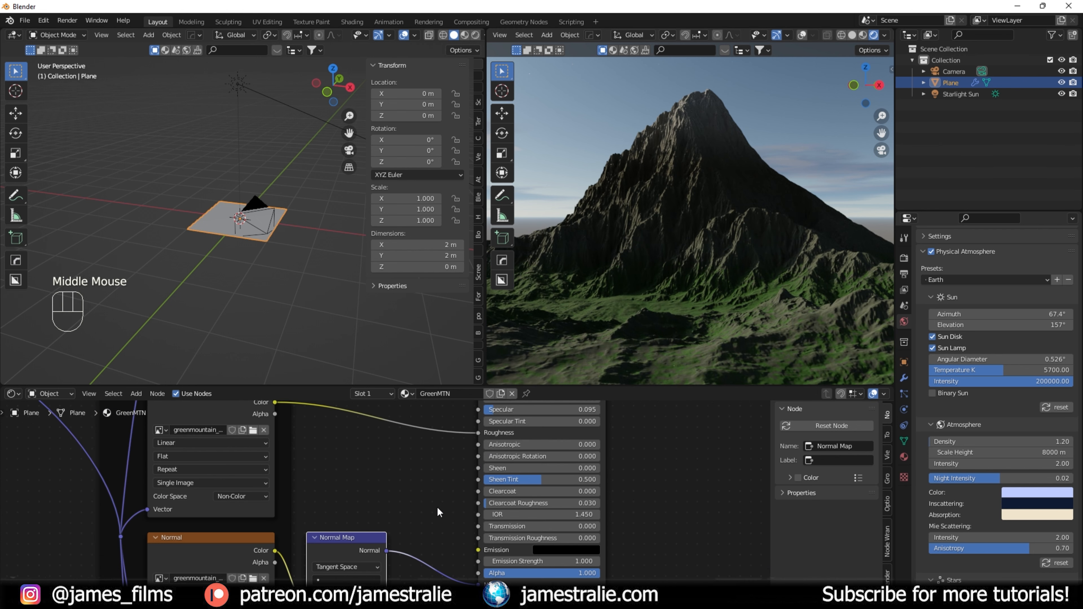
{"action": "middle_click_drag", "start_coordinate": [301, 435], "coordinate": [351, 488]}
{"action": "left_click", "coordinate": [286, 449]}
{"action": "left_click", "coordinate": [270, 450], "text": "ctrl+shift"}
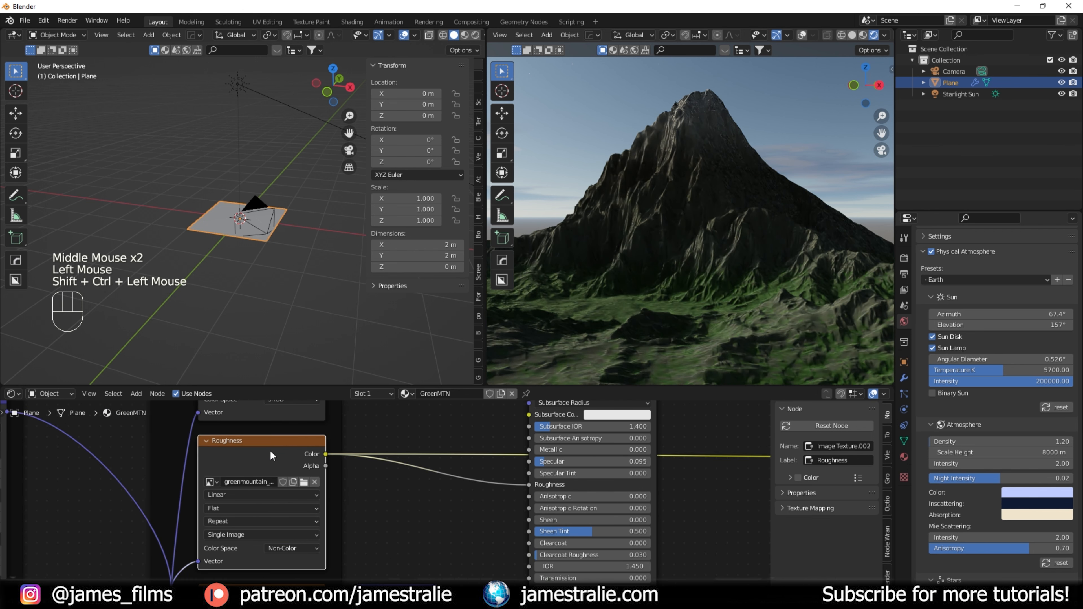
{"action": "scroll", "coordinate": [413, 441], "scroll_direction": "down", "scroll_amount": 5}
{"action": "middle_click_drag", "start_coordinate": [411, 434], "coordinate": [428, 455]}
{"action": "left_click", "coordinate": [439, 451], "text": "ctrl+shift"}
- Insert a ColorRamp between the Roughness texture and the Principled BSDF's Roughness input, with its black stop at about 0.595
{"action": "scroll", "coordinate": [372, 490], "scroll_direction": "up", "scroll_amount": 2}
{"action": "key", "text": "shift+a"}
{"action": "type", "text": "color ramp"}
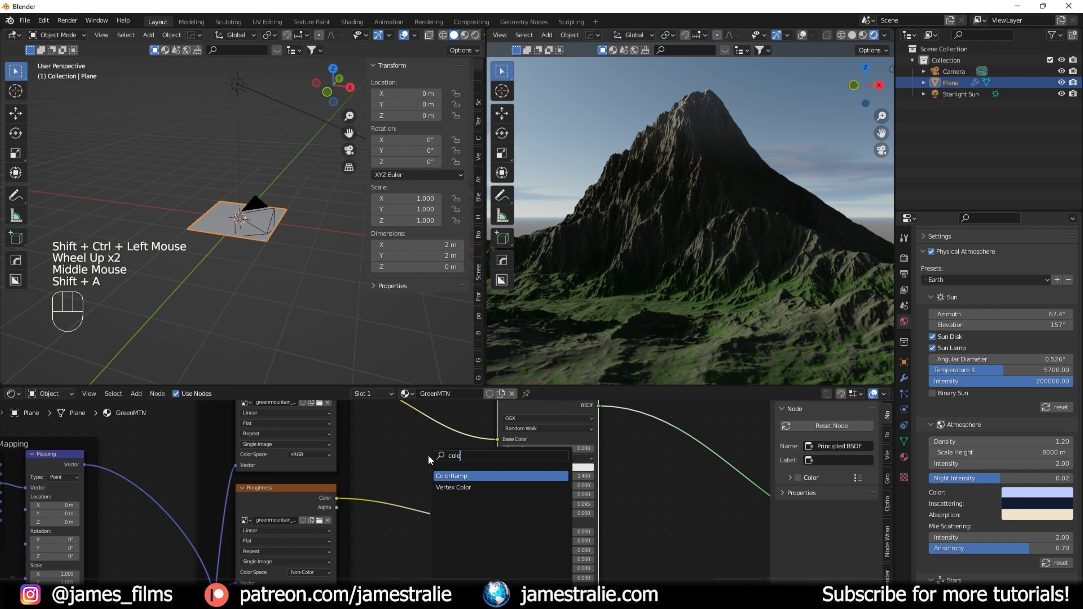
{"action": "key", "text": "Return"}
{"action": "left_click", "coordinate": [396, 474]}
{"action": "scroll", "coordinate": [386, 520], "scroll_direction": "up", "scroll_amount": 4}
{"action": "left_click_drag", "start_coordinate": [371, 529], "coordinate": [482, 529]}
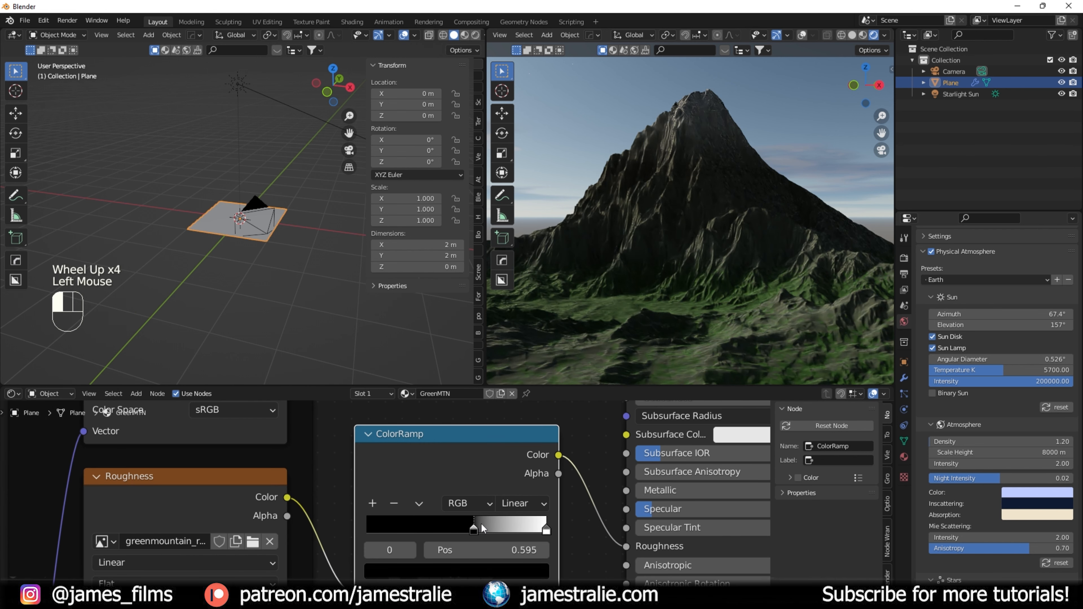
- Move the white stop of the roughness ColorRamp to 0.777 and set the ramp's interpolation to Ease
{"action": "left_click", "coordinate": [545, 530]}
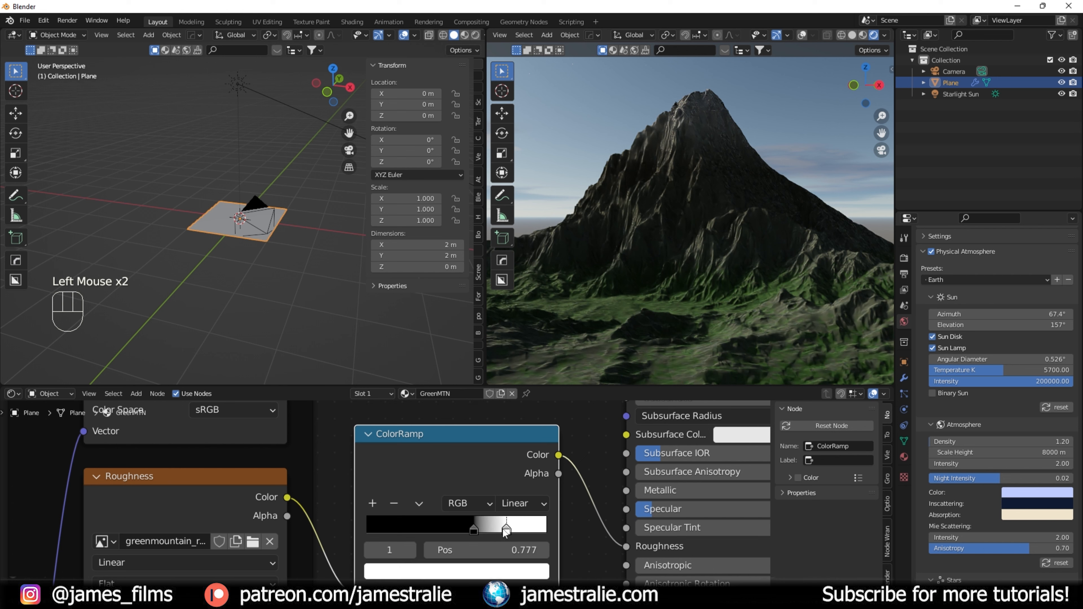
{"action": "left_click", "coordinate": [520, 508]}
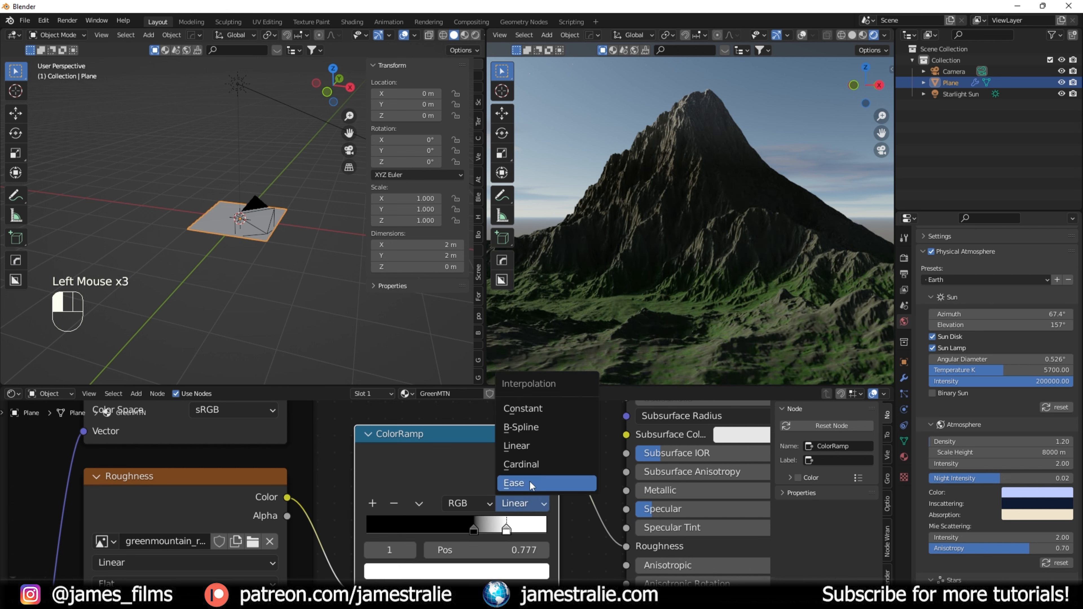
{"action": "left_click", "coordinate": [527, 481]}
{"action": "middle_click_drag", "start_coordinate": [547, 509], "coordinate": [482, 488]}
- Save the project as greenmt in the blendfiles folder
{"action": "key", "text": "ctrl+s"}
{"action": "left_click", "coordinate": [462, 423]}
{"action": "type", "text": "g"}
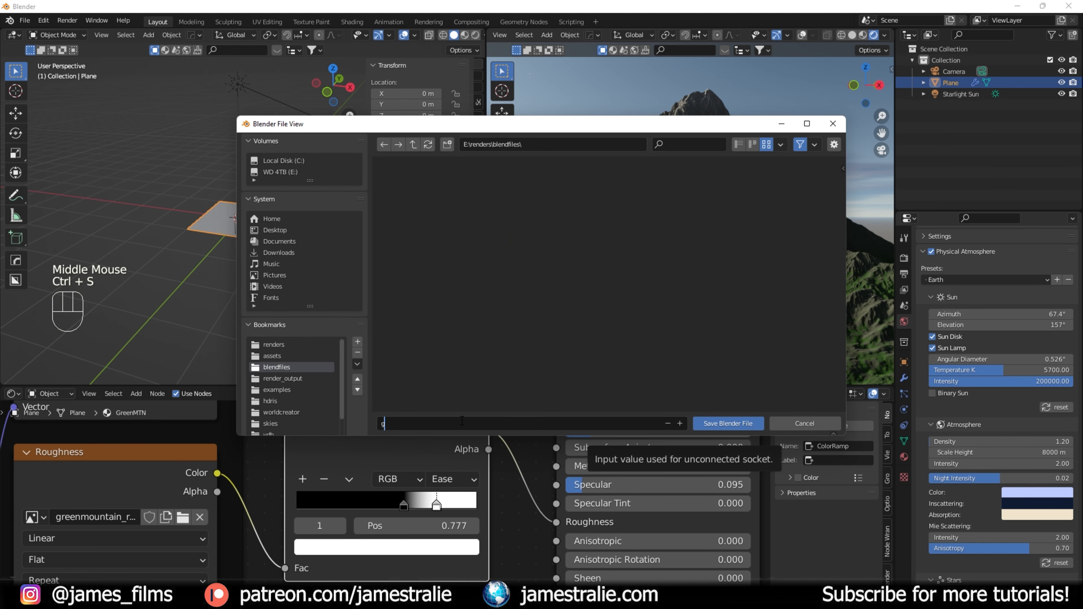
{"action": "type", "text": "reenmt"}
{"action": "key", "text": "Return"}
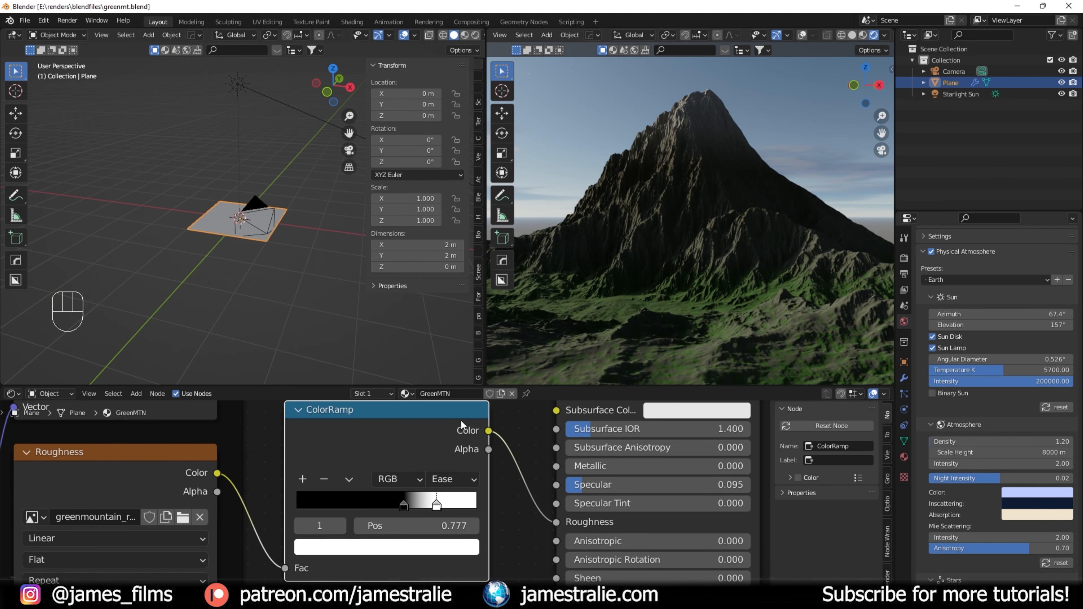
- Raise the Physical Atmosphere density to about 4.69
{"action": "scroll", "coordinate": [713, 218], "scroll_direction": "down", "scroll_amount": 4}
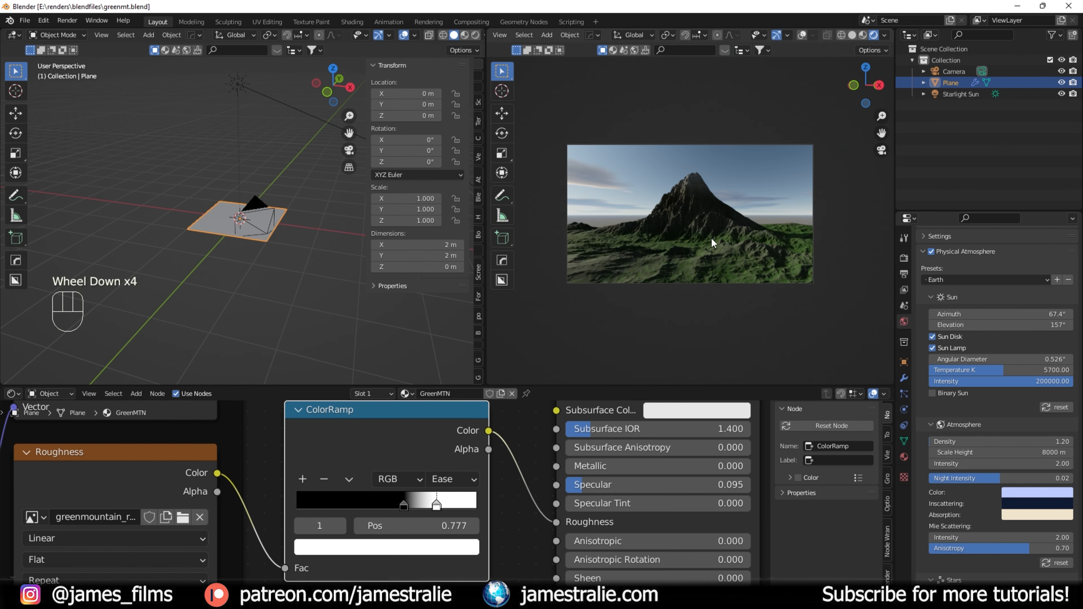
{"action": "scroll", "coordinate": [711, 239], "scroll_direction": "up", "scroll_amount": 1}
{"action": "scroll", "coordinate": [946, 405], "scroll_direction": "down", "scroll_amount": 2}
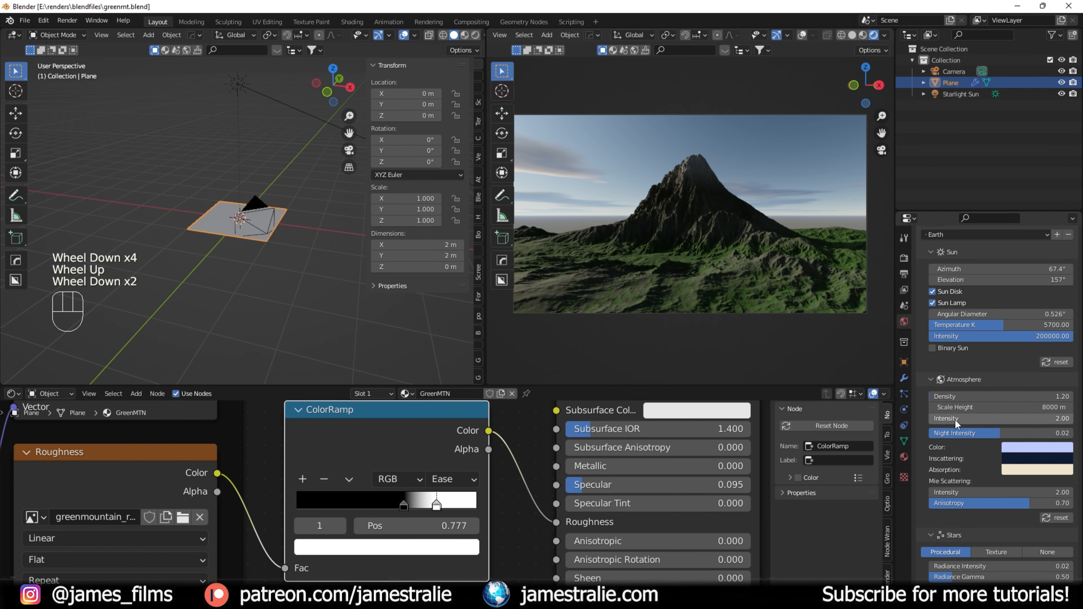
{"action": "left_click", "coordinate": [958, 397]}
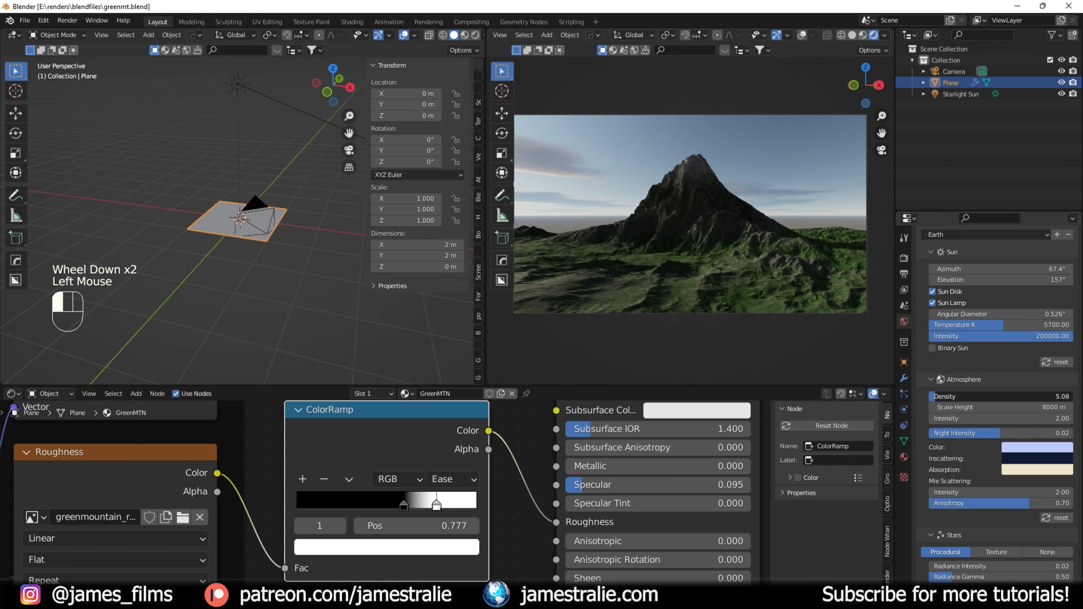
{"action": "left_click_drag", "start_coordinate": [933, 399], "coordinate": [935, 397]}
{"action": "left_click", "coordinate": [935, 397]}
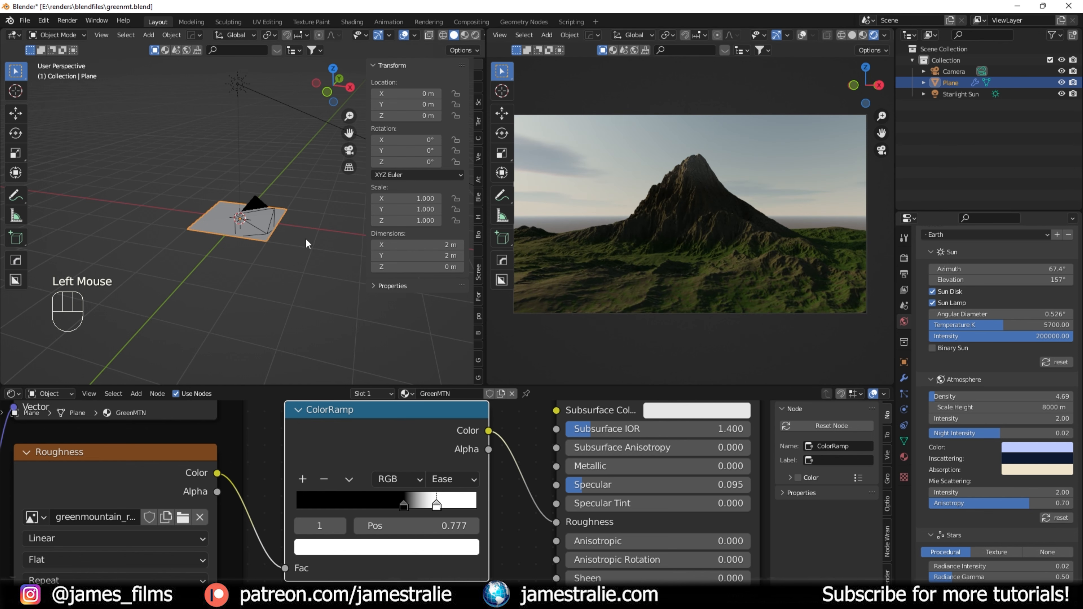
- Lower the camera to a height of about 0.168 m and shift it horizontally to about X 0.963 m, Y -1.021 m
{"action": "left_click", "coordinate": [262, 229]}
{"action": "scroll", "coordinate": [275, 249], "scroll_direction": "up", "scroll_amount": 2}
{"action": "middle_click_drag", "start_coordinate": [275, 249], "coordinate": [252, 243]}
{"action": "key", "text": "g"}
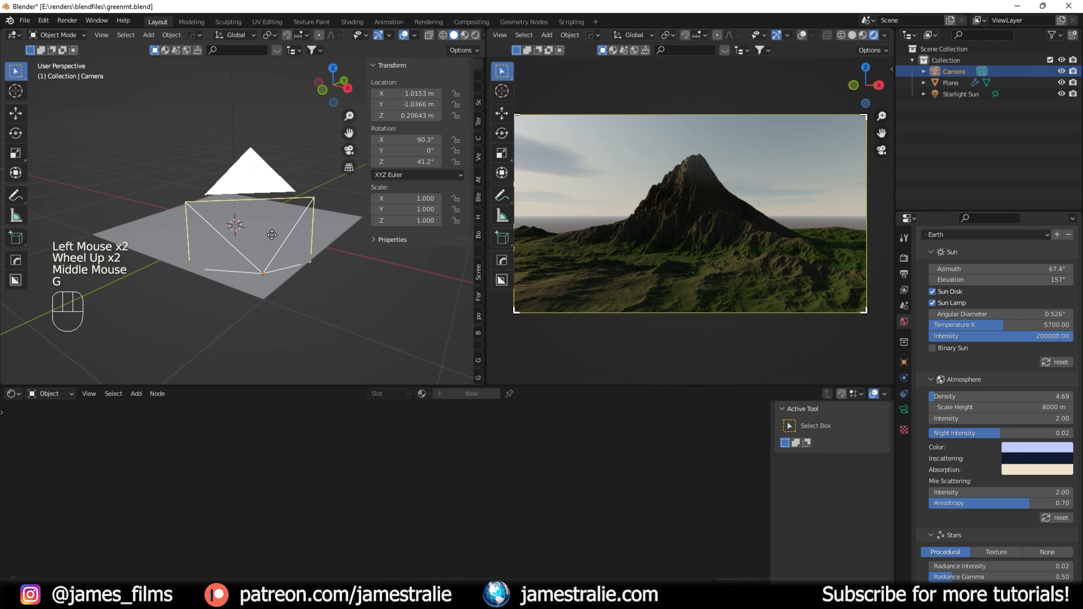
{"action": "key", "text": "z"}
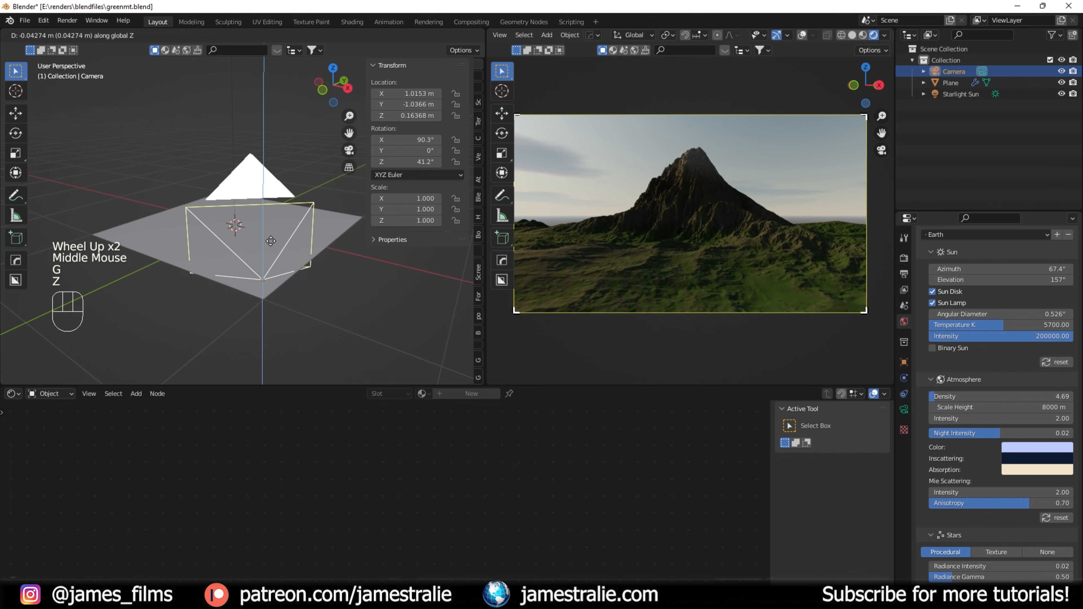
{"action": "left_click", "coordinate": [294, 233]}
{"action": "key", "text": "g"}
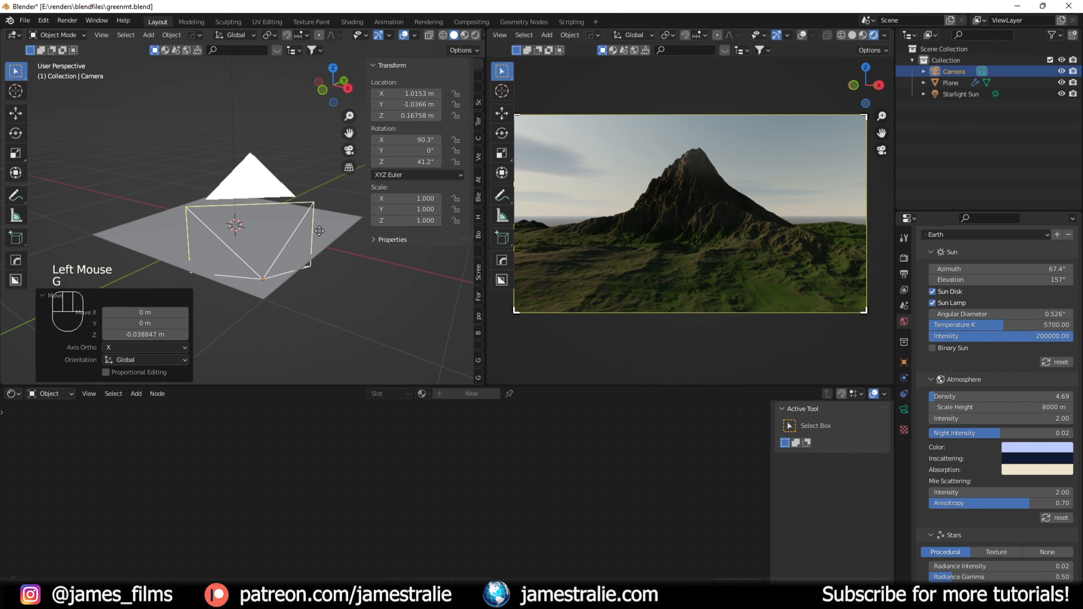
{"action": "key", "text": "shift+z"}
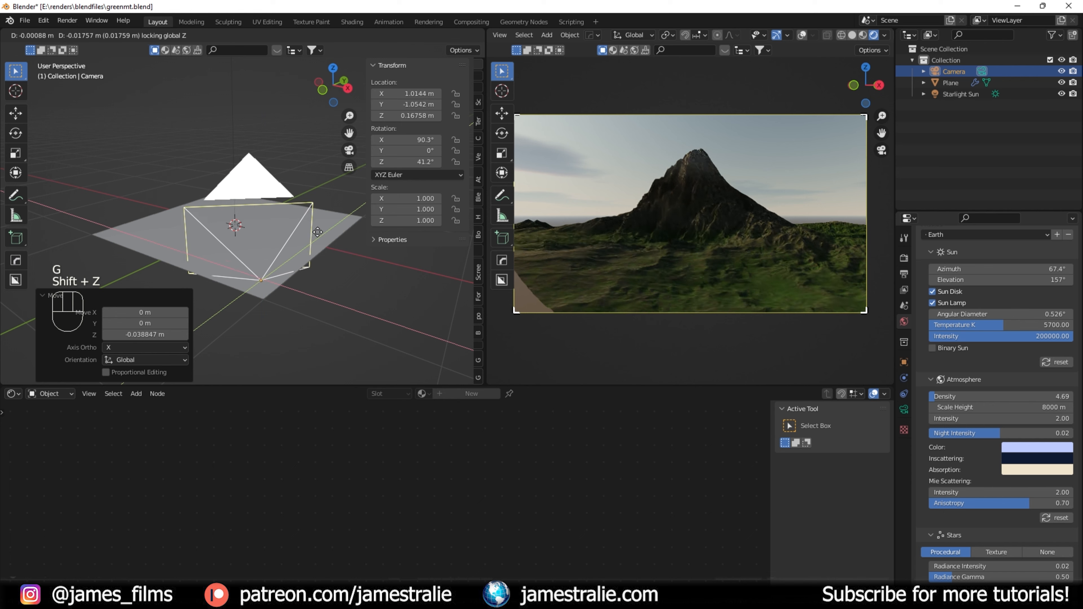
{"action": "left_click", "coordinate": [300, 238]}
- Rotate the camera about -50.3° around global Z and move it horizontally to about X -0.053 m, Y -1.175 m
{"action": "middle_click_drag", "start_coordinate": [299, 238], "coordinate": [433, 287]}
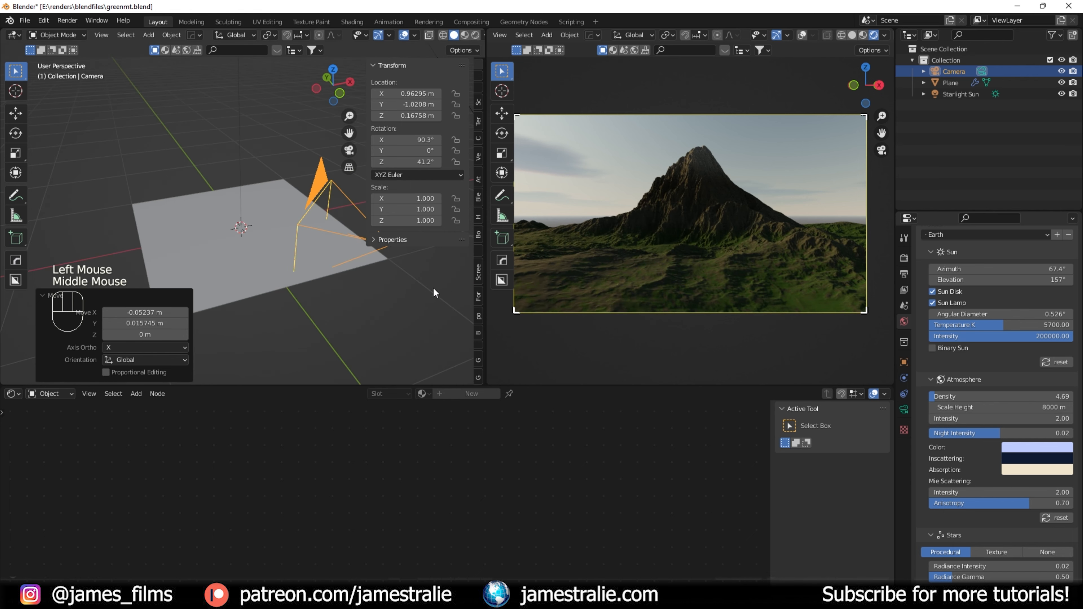
{"action": "key", "text": "r"}
{"action": "key", "text": "shift+z"}
{"action": "left_click", "coordinate": [339, 225]}
{"action": "key", "text": "g"}
{"action": "key", "text": "shift+z"}
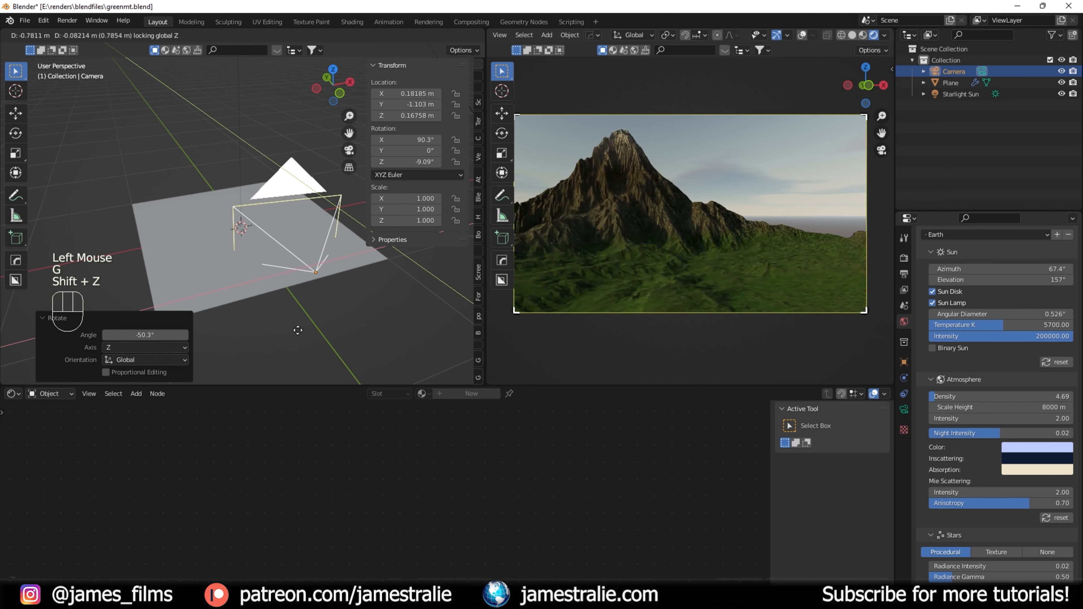
{"action": "left_click", "coordinate": [282, 342]}
- Refine the camera position to about X -0.174 m, Y -1.125 m and Z 0.156 m
{"action": "scroll", "coordinate": [312, 306], "scroll_direction": "up", "scroll_amount": 2}
{"action": "middle_click_drag", "start_coordinate": [312, 307], "coordinate": [358, 284], "text": "shift"}
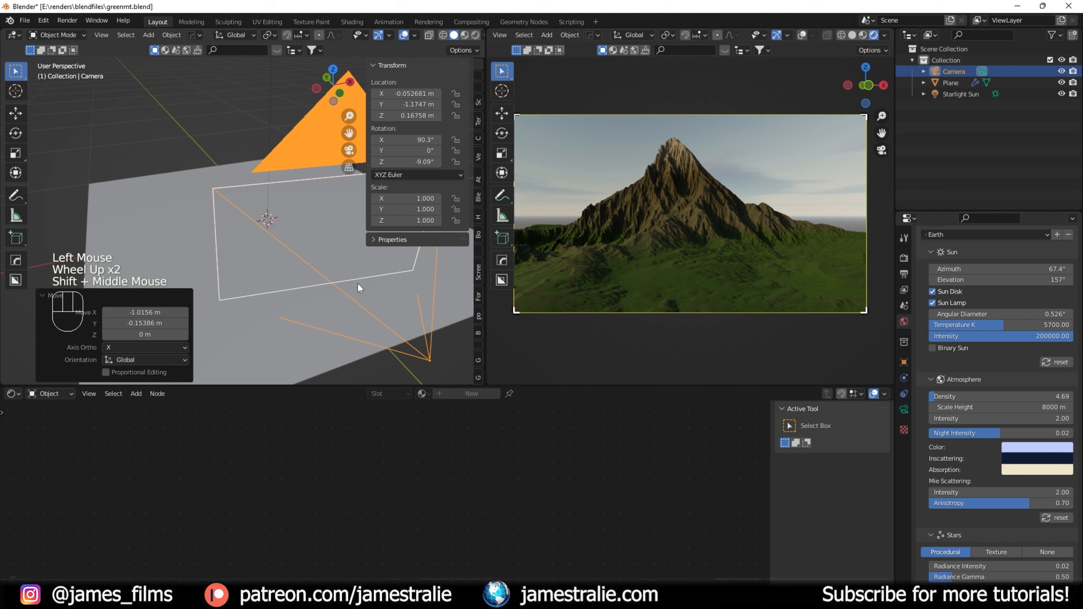
{"action": "key", "text": "g"}
{"action": "key", "text": "shift+z"}
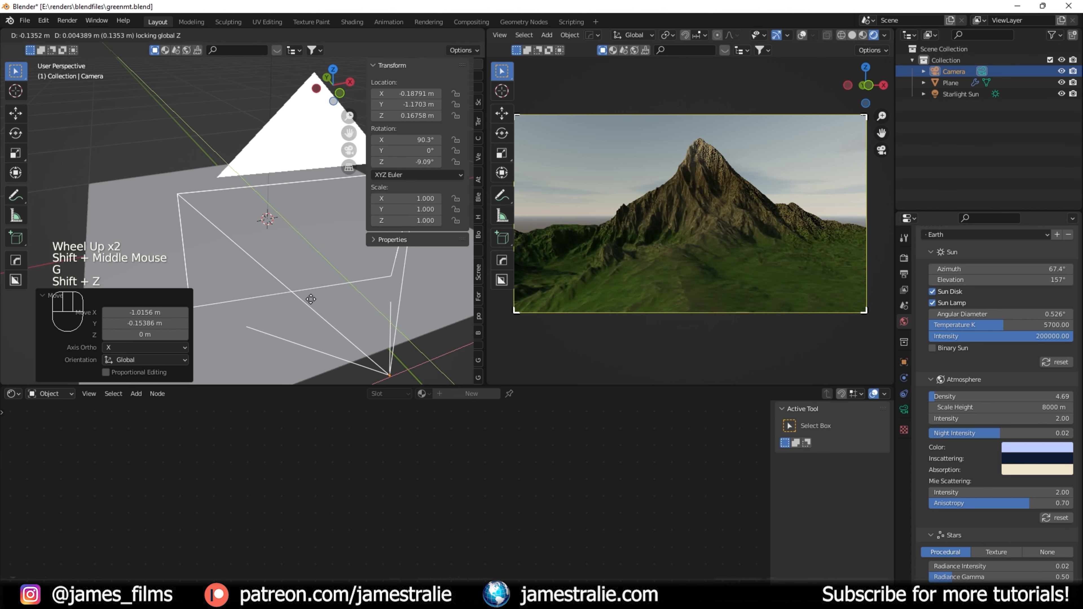
{"action": "left_click", "coordinate": [311, 300]}
{"action": "key", "text": "g"}
{"action": "key", "text": "z"}
{"action": "left_click", "coordinate": [308, 301]}
{"action": "key", "text": "g"}
{"action": "key", "text": "shift+z"}
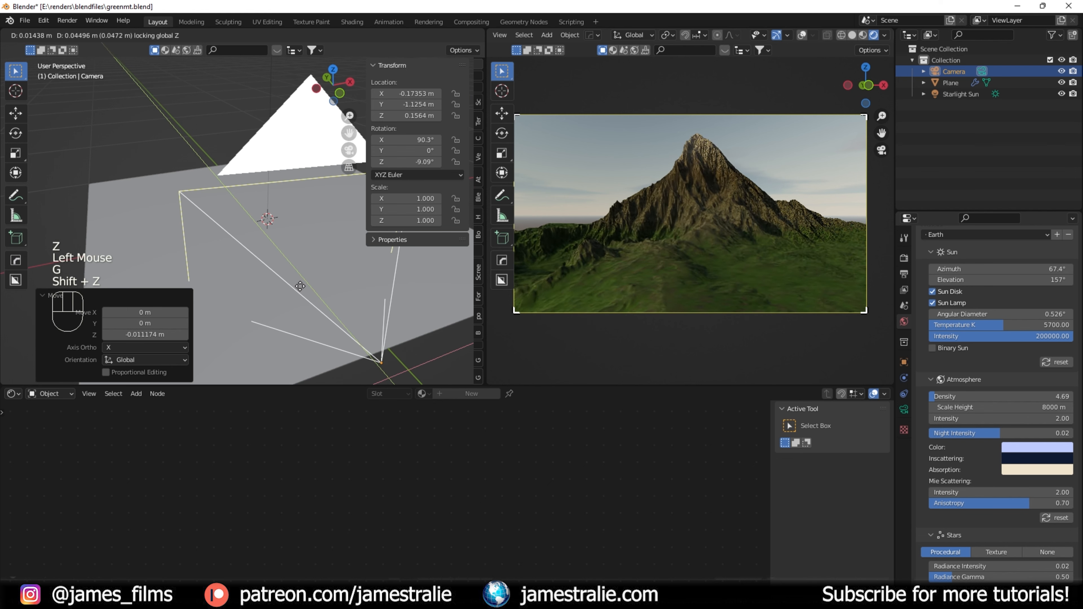
{"action": "left_click", "coordinate": [300, 286]}
- Rotate the camera about -3.67° around global Z and save the file
{"action": "key", "text": "r"}
{"action": "key", "text": "shift+z"}
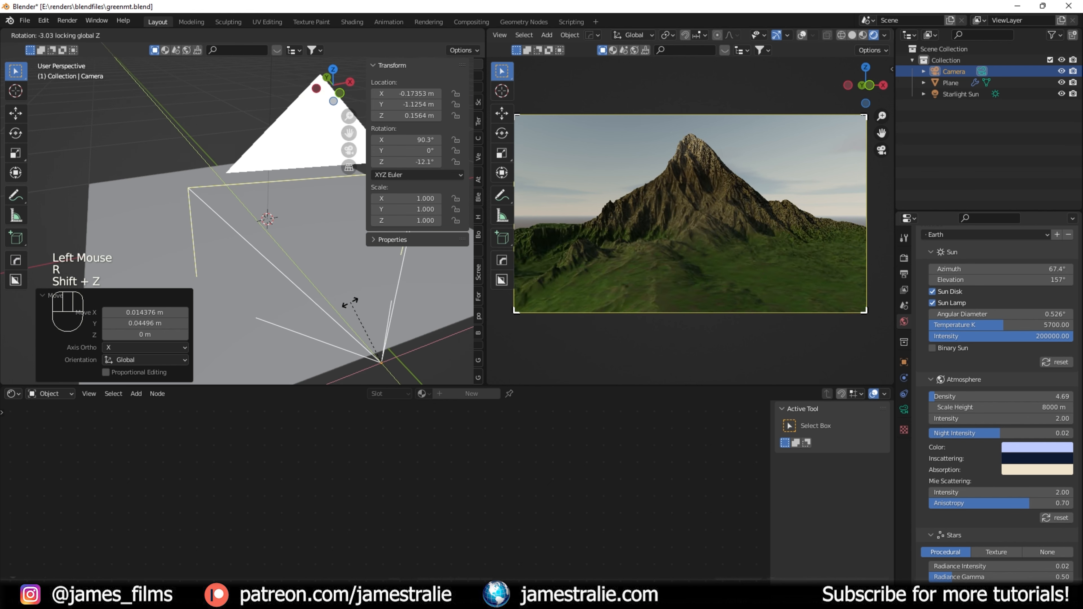
{"action": "left_click", "coordinate": [492, 326]}
{"action": "key", "text": "ctrl+s"}
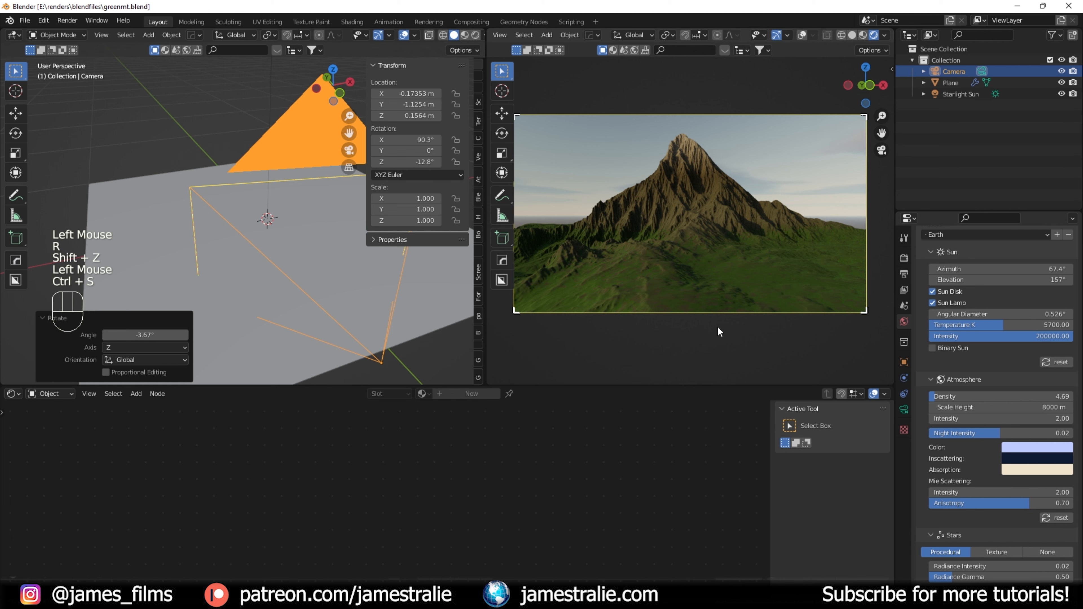
- Set the render output resolution to 1200 px wide by 1500 px high
{"action": "left_click", "coordinate": [904, 274]}
{"action": "double_click", "coordinate": [1024, 241]}
{"action": "type", "text": "1200"}
{"action": "key", "text": "Return"}
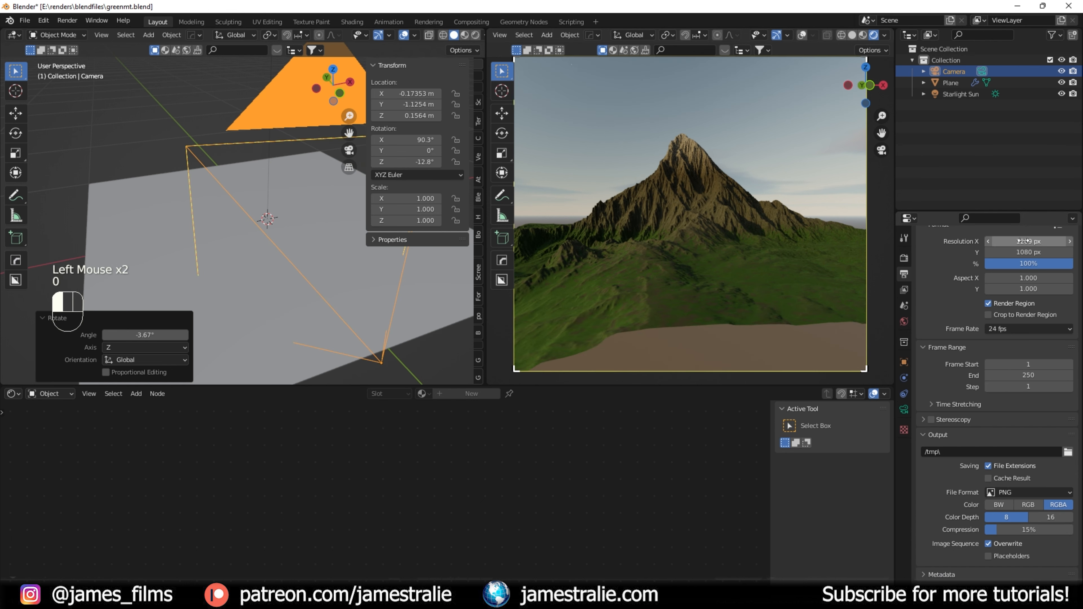
{"action": "left_click", "coordinate": [1024, 241]}
{"action": "type", "text": "1200"}
{"action": "key", "text": "Return"}
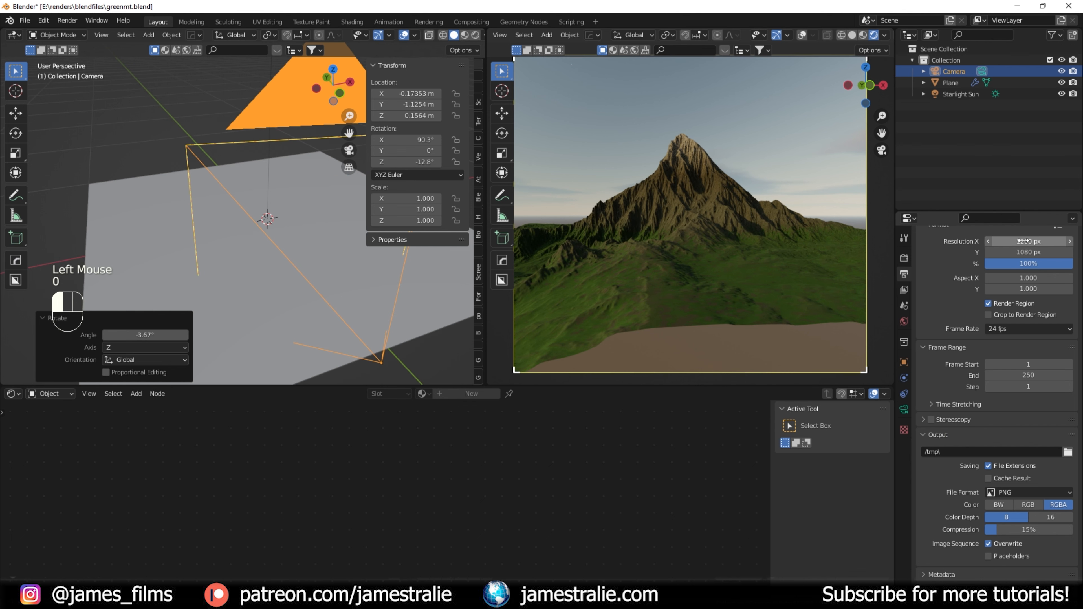
{"action": "left_click", "coordinate": [1040, 254]}
{"action": "type", "text": "1500"}
{"action": "key", "text": "Return"}
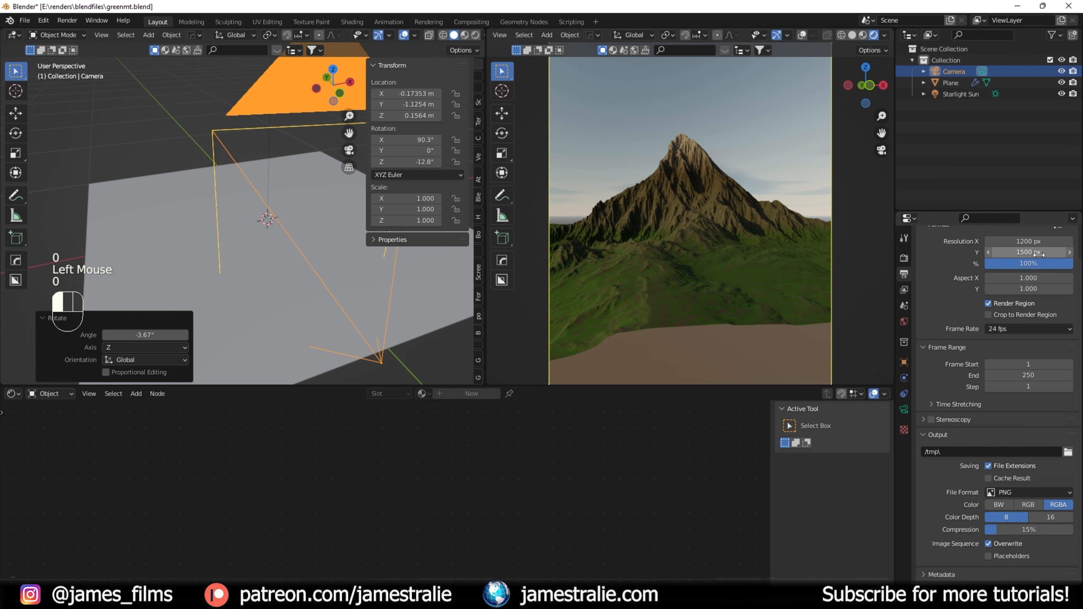
- Move the camera horizontally to about X -0.308 m, Y -1.061 m and turn it to a Z rotation of about -18.4°
{"action": "scroll", "coordinate": [792, 268], "scroll_direction": "down", "scroll_amount": 3}
{"action": "middle_click_drag", "start_coordinate": [416, 302], "coordinate": [365, 342]}
{"action": "key", "text": "g"}
{"action": "key", "text": "shift+z"}
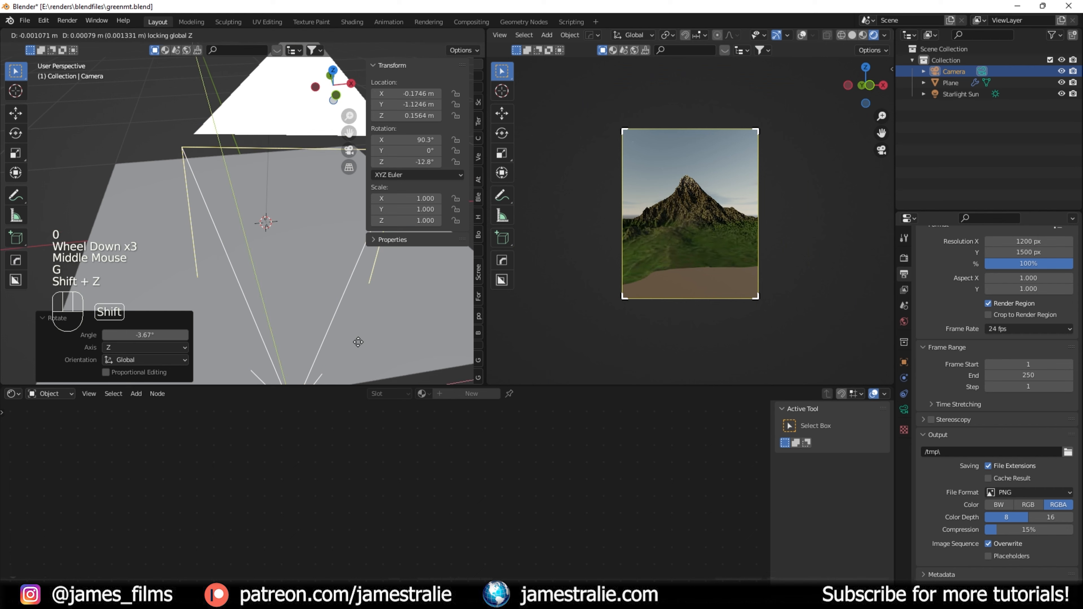
{"action": "left_click", "coordinate": [317, 329]}
{"action": "scroll", "coordinate": [694, 345], "scroll_direction": "up", "scroll_amount": 2}
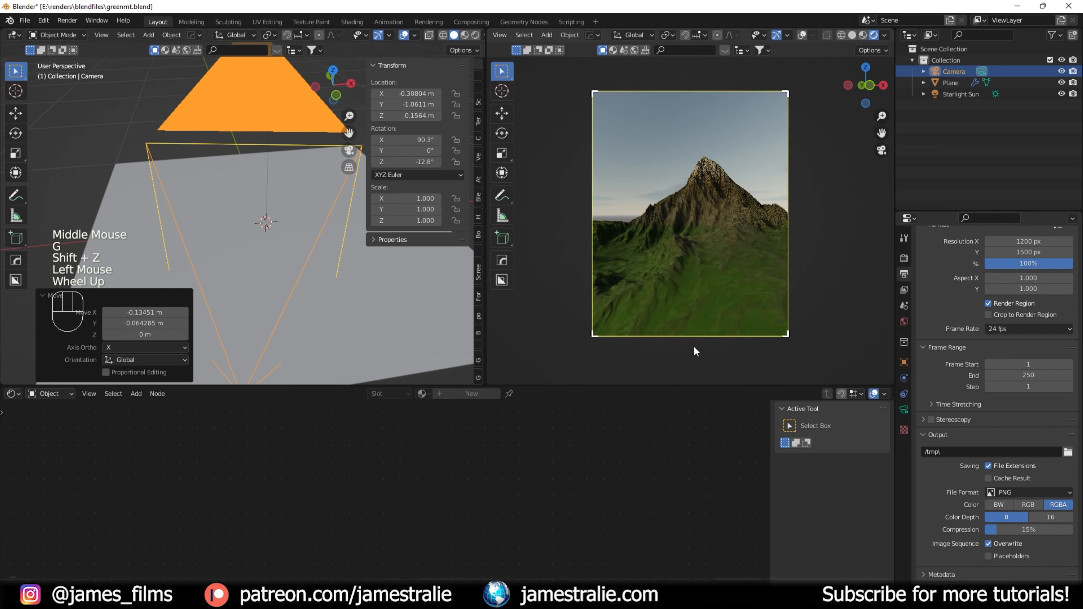
{"action": "key", "text": "r"}
{"action": "key", "text": "shift+z"}
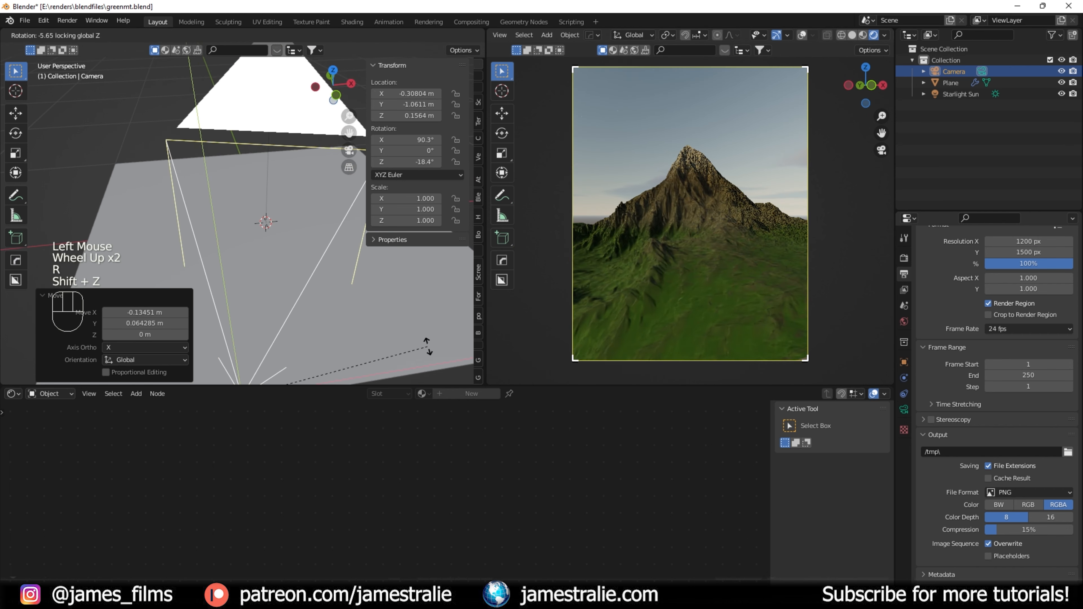
{"action": "left_click", "coordinate": [415, 337]}
- Lower the camera to about Z 0.137 m and shift it horizontally to about X -0.418 m, Y -1.059 m
{"action": "key", "text": "g"}
{"action": "key", "text": "shift+z"}
{"action": "left_click", "coordinate": [400, 349]}
{"action": "middle_click_drag", "start_coordinate": [401, 348], "coordinate": [436, 321], "text": "shift"}
{"action": "key", "text": "g"}
{"action": "key", "text": "z"}
{"action": "left_click", "coordinate": [435, 289]}
{"action": "key", "text": "g"}
{"action": "key", "text": "shift+z"}
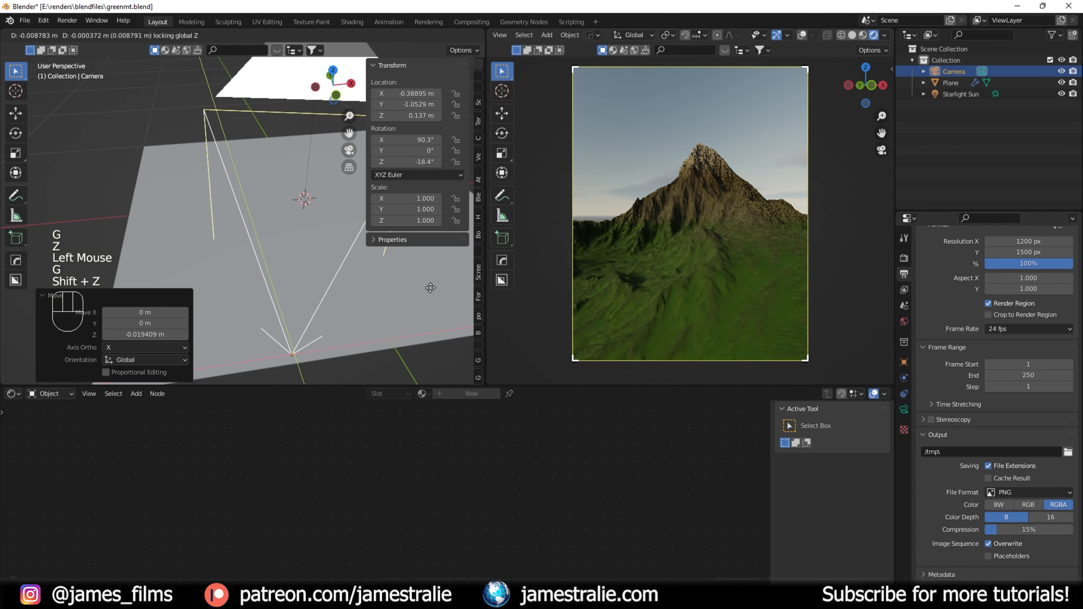
{"action": "left_click", "coordinate": [424, 291]}
- Rotate the camera about -3.66° around global Z to center the mountain peak in the portrait frame
{"action": "key", "text": "r"}
{"action": "key", "text": "shift+z"}
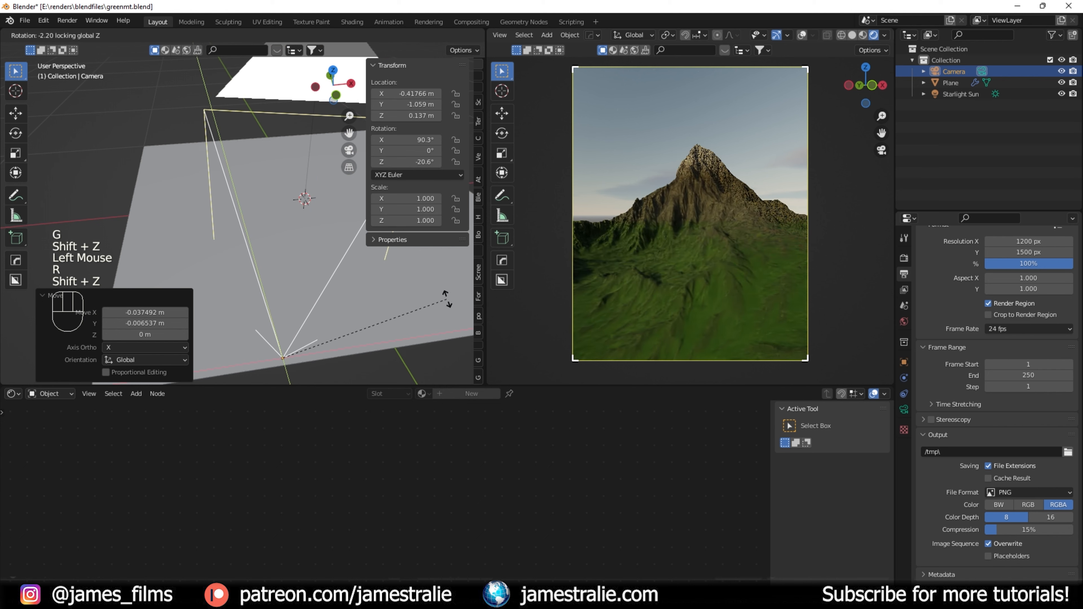
{"action": "left_click", "coordinate": [455, 301]}
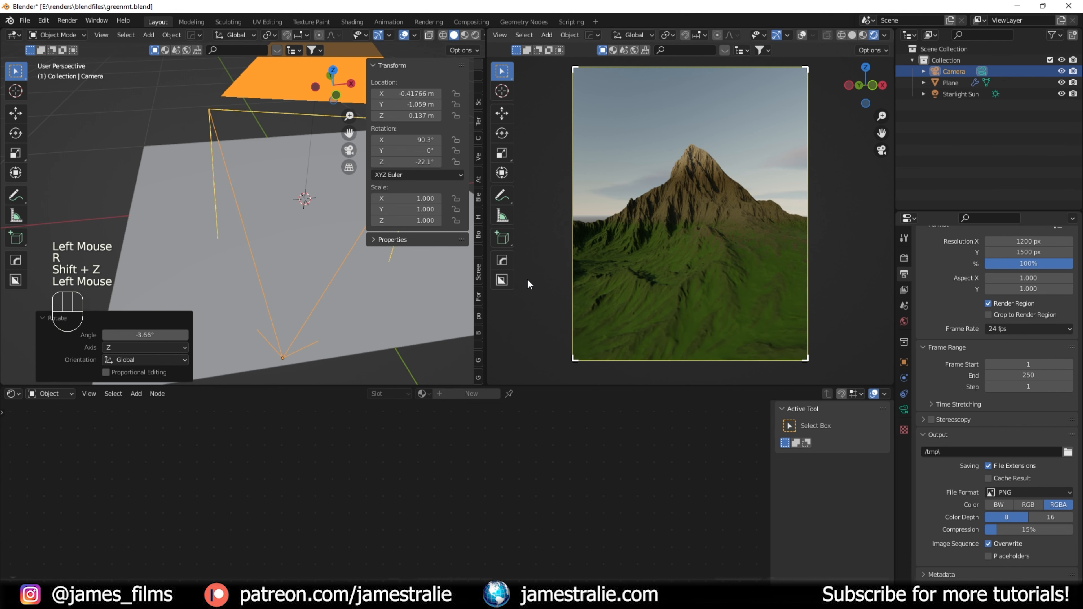
- Show the overlays in the rendered camera view and set the camera's clip end to 9999 m
{"action": "left_click", "coordinate": [801, 36]}
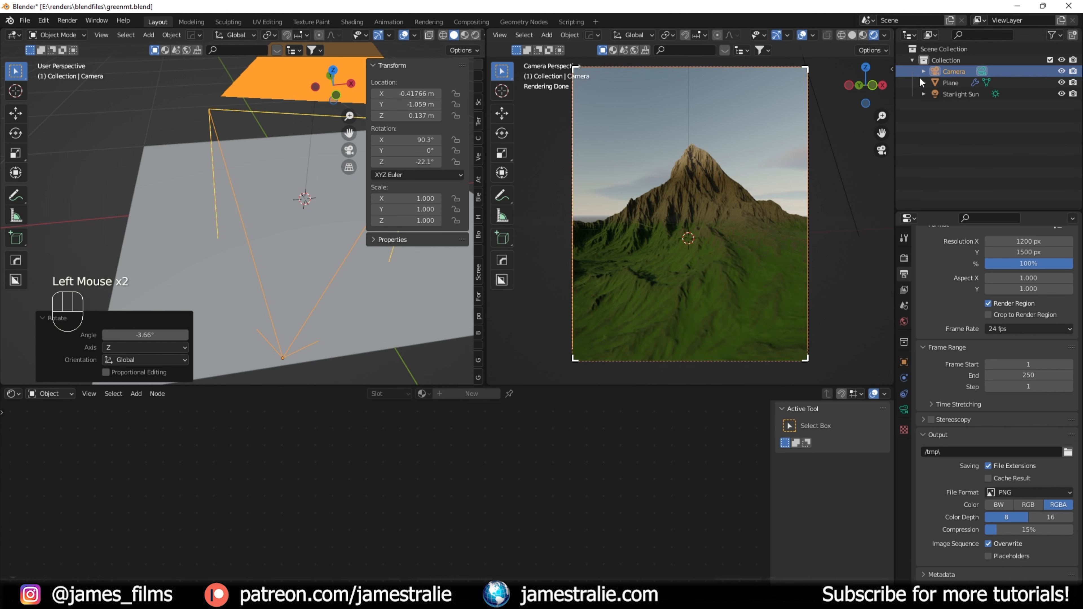
{"action": "left_click", "coordinate": [904, 410]}
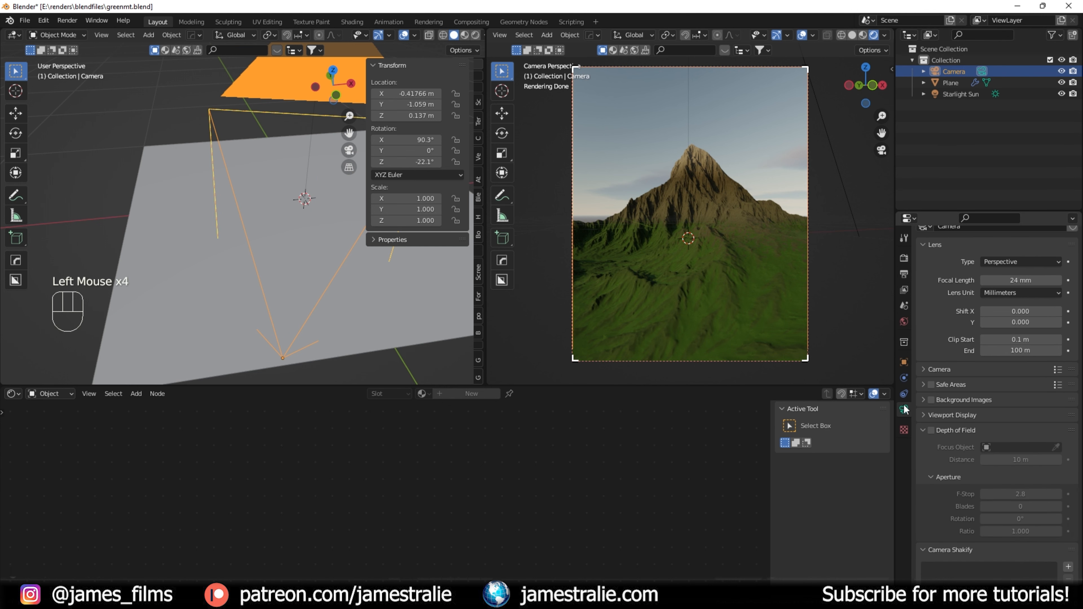
{"action": "left_click", "coordinate": [1013, 350]}
{"action": "type", "text": "9999"}
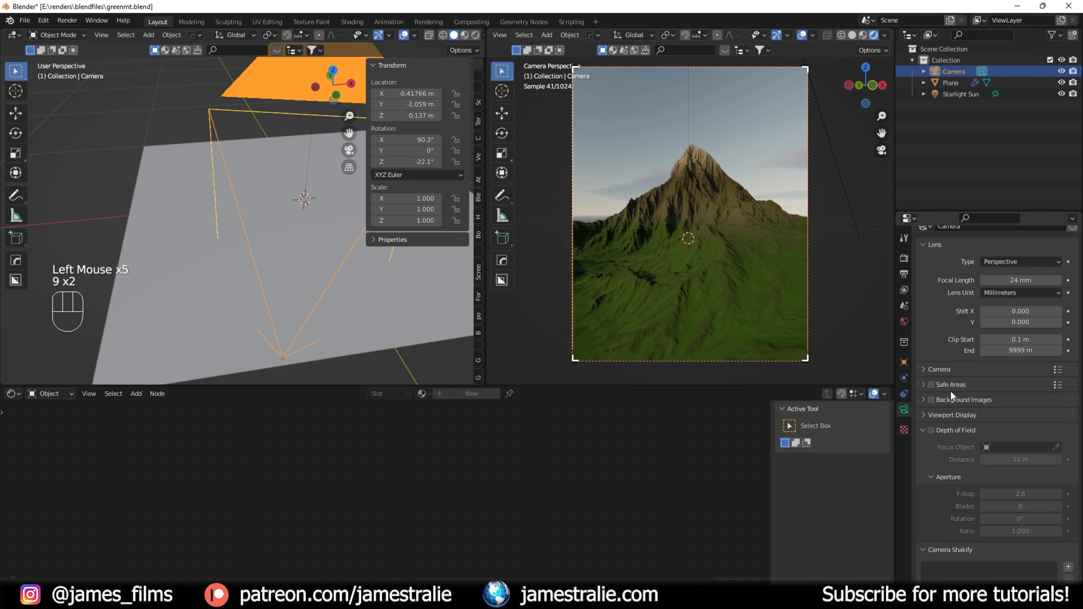
- Enable the Thirds and Center composition guides for the camera
{"action": "left_click", "coordinate": [943, 416]}
{"action": "left_click", "coordinate": [978, 515]}
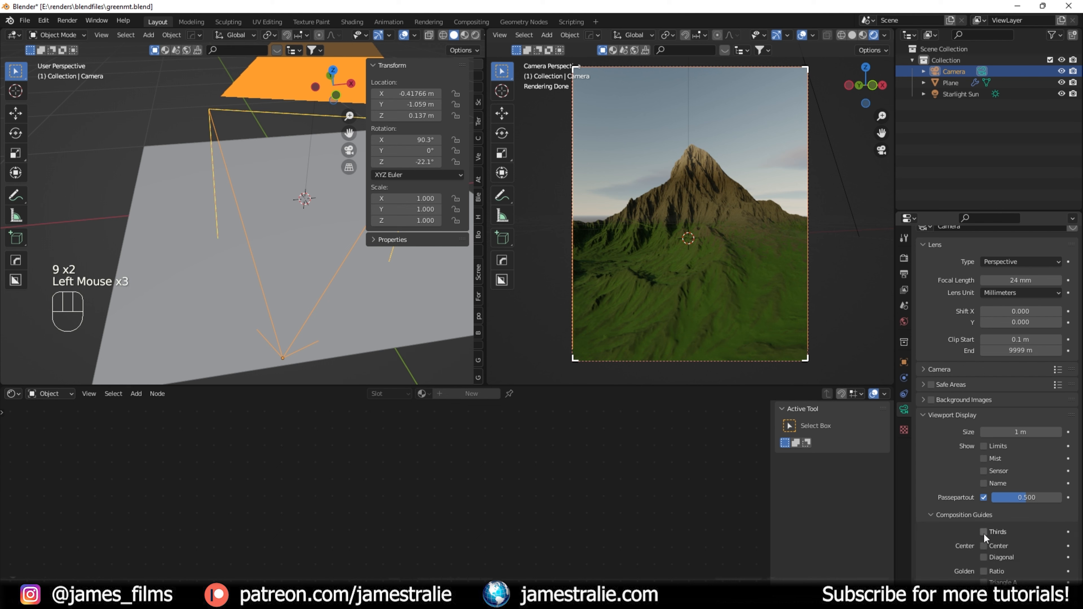
- Rotate the camera about -0.33° around global Z to align the peak with the center guide, and save the file
{"action": "key", "text": "r"}
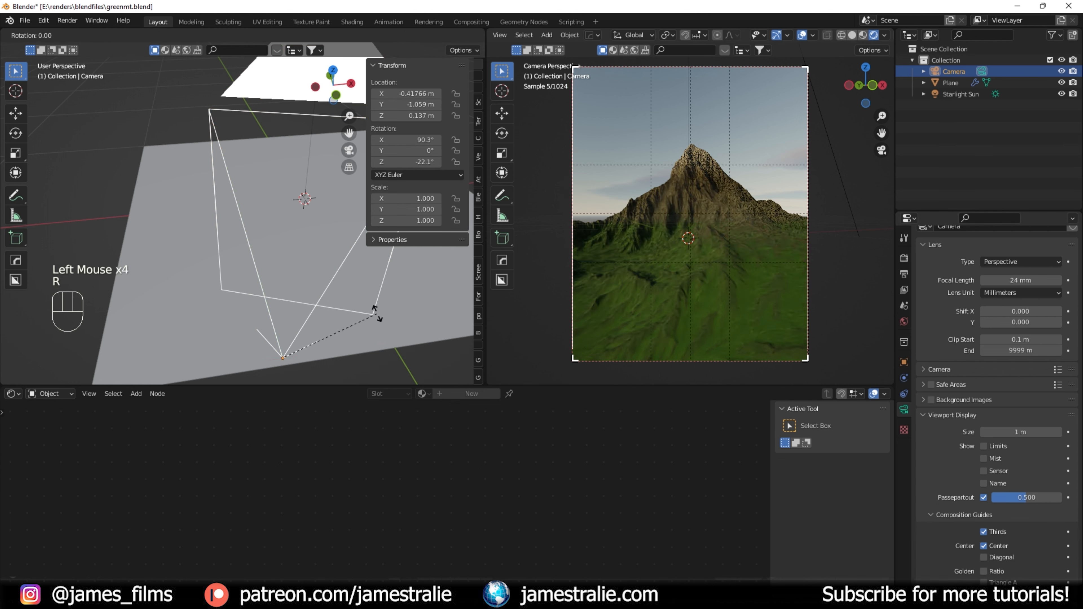
{"action": "key", "text": "shift+z"}
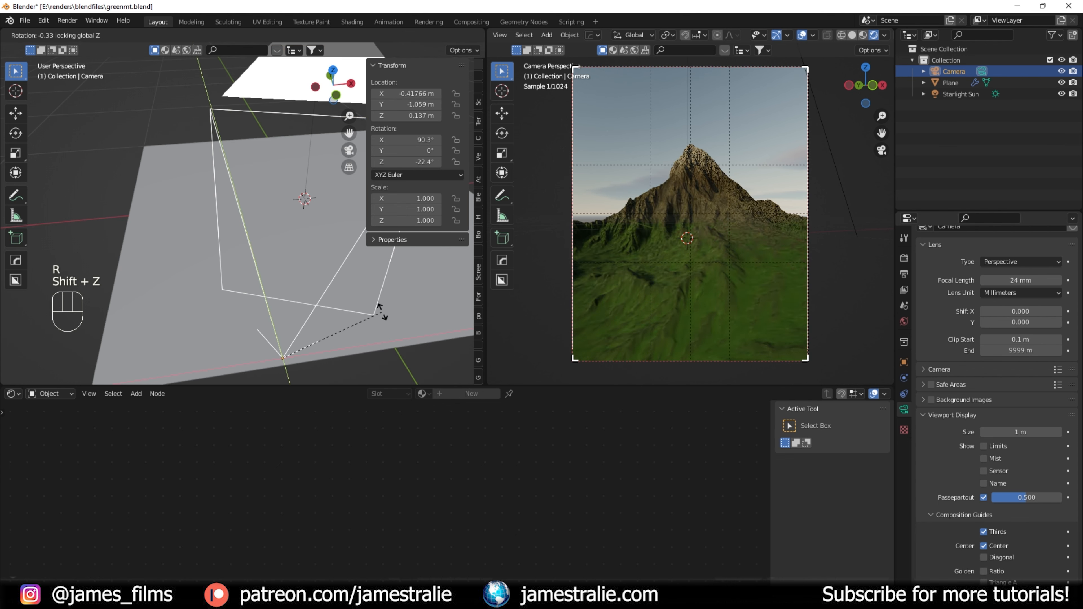
{"action": "left_click", "coordinate": [381, 312]}
{"action": "key", "text": "ctrl+s"}
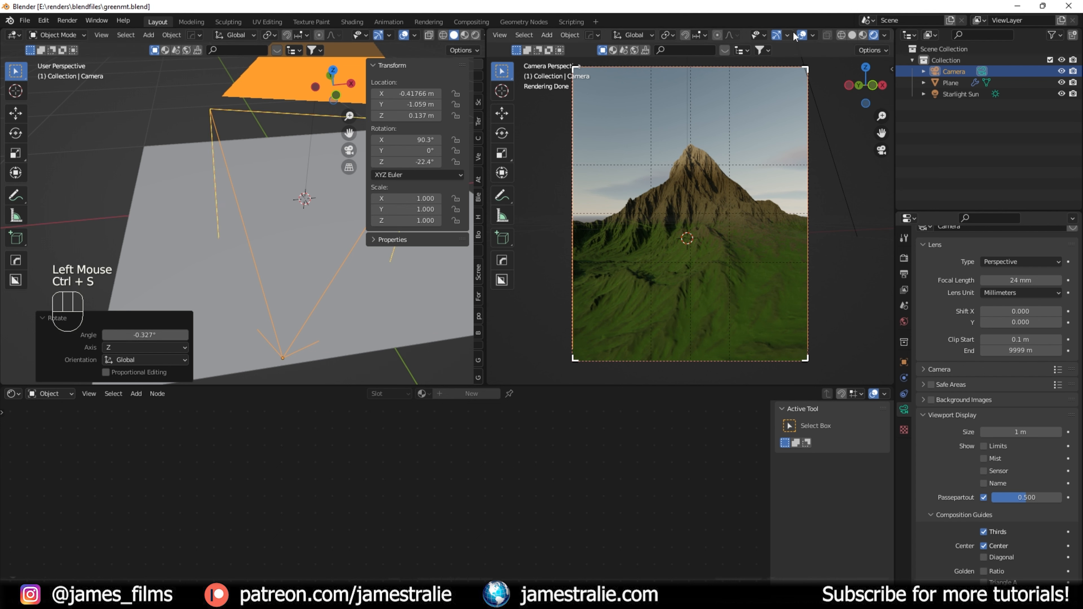
- Hide the overlays in the rendered camera view and set the physical atmosphere's ground offset to -400 m
{"action": "left_click", "coordinate": [802, 35]}
{"action": "left_click", "coordinate": [904, 321]}
{"action": "scroll", "coordinate": [963, 434], "scroll_direction": "down", "scroll_amount": 11}
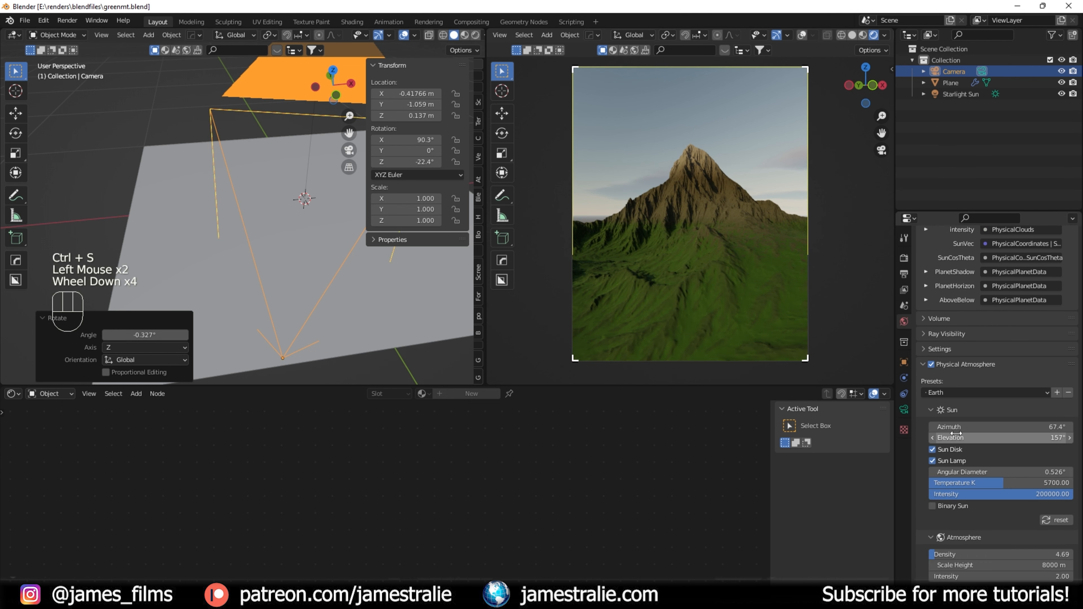
{"action": "scroll", "coordinate": [963, 434], "scroll_direction": "down", "scroll_amount": 11}
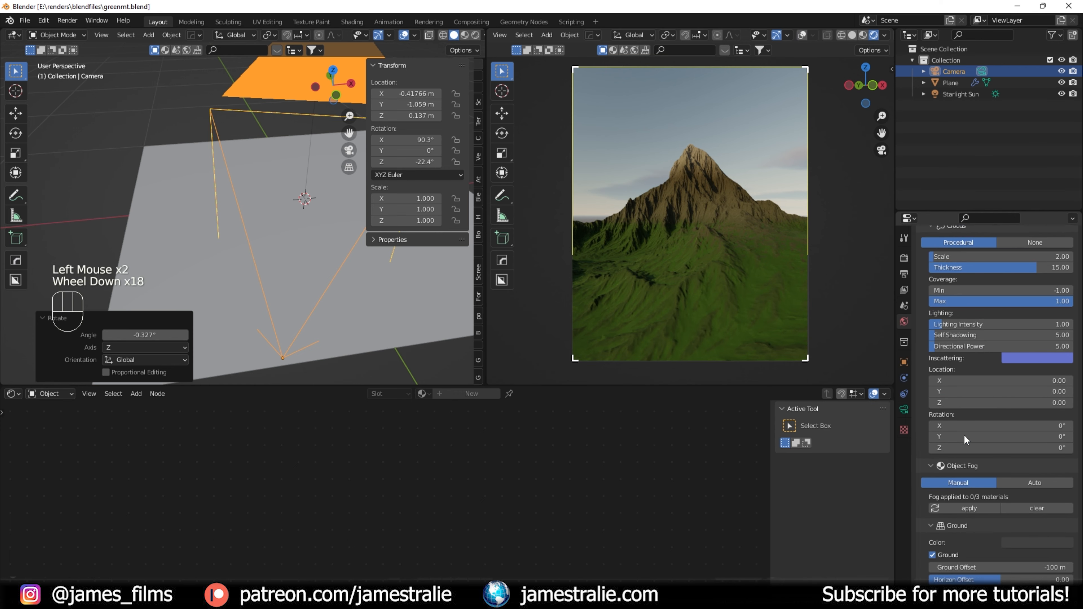
{"action": "left_click", "coordinate": [1025, 444]}
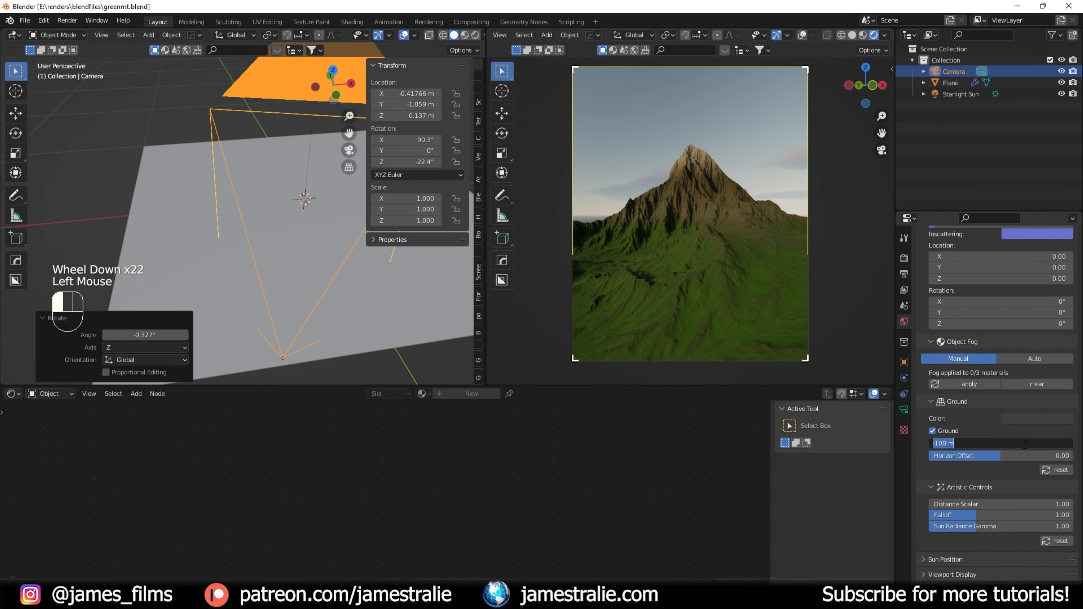
{"action": "type", "text": "-400"}
{"action": "key", "text": "Return"}
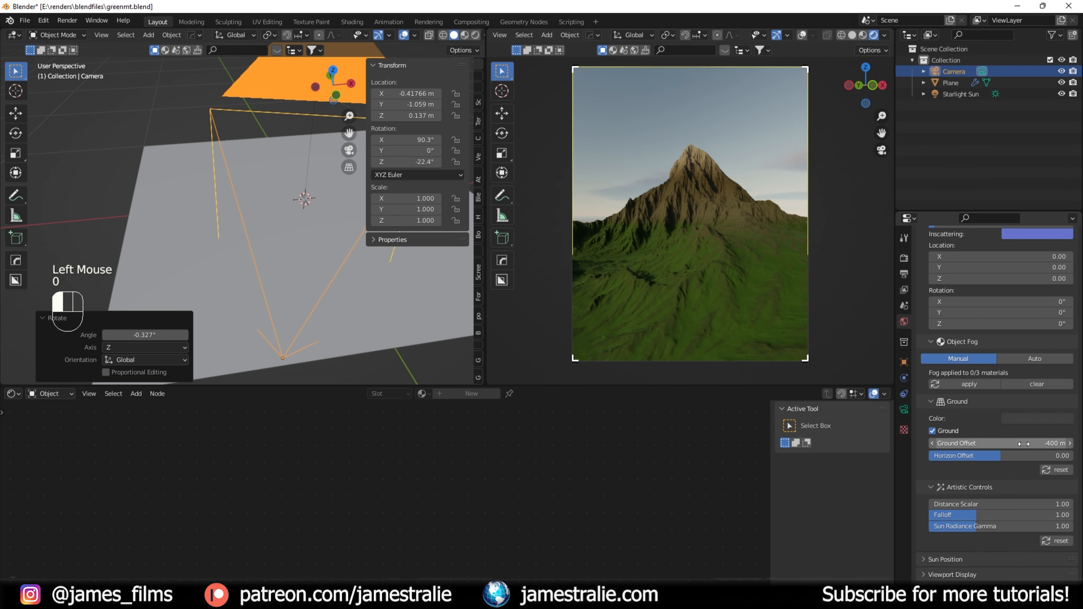
- Set the physical atmosphere's sun elevation to 173° and its azimuth to 149° for low evening light
{"action": "scroll", "coordinate": [1029, 448], "scroll_direction": "up", "scroll_amount": 2}
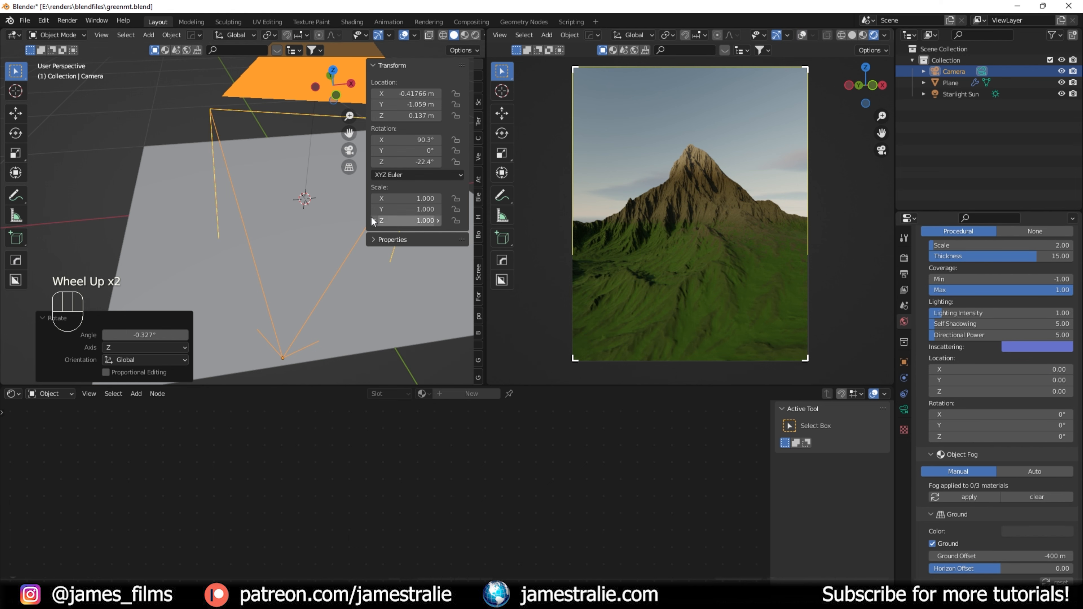
{"action": "scroll", "coordinate": [352, 230], "scroll_direction": "down", "scroll_amount": 3}
{"action": "middle_click_drag", "start_coordinate": [280, 214], "coordinate": [282, 250], "text": "shift"}
{"action": "scroll", "coordinate": [968, 347], "scroll_direction": "up", "scroll_amount": 2}
{"action": "scroll", "coordinate": [968, 346], "scroll_direction": "up", "scroll_amount": 4}
{"action": "left_click_drag", "start_coordinate": [1018, 290], "coordinate": [1023, 291]}
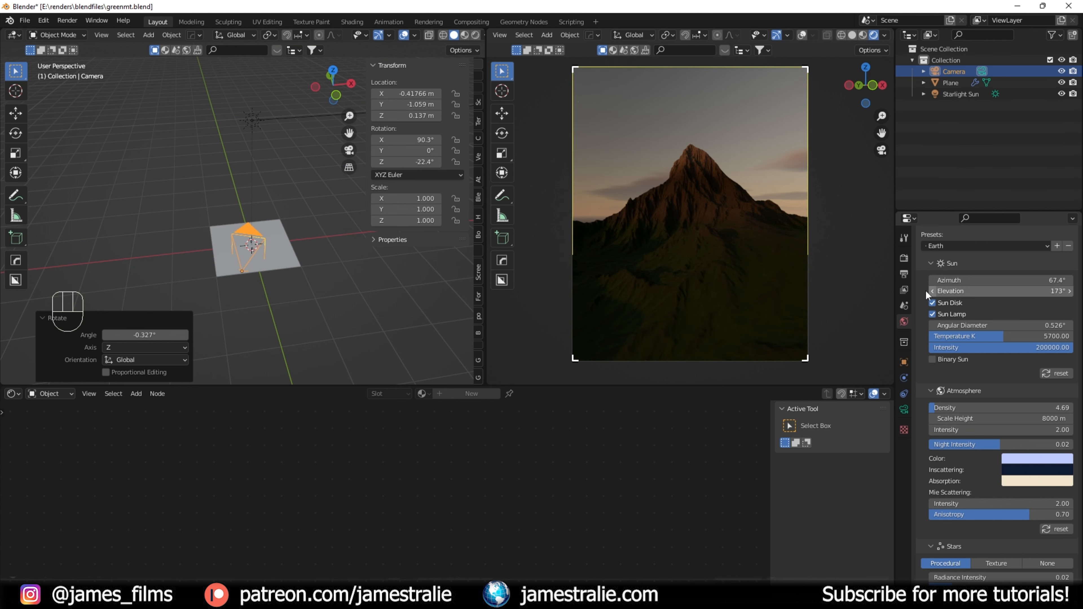
{"action": "middle_click_drag", "start_coordinate": [374, 280], "coordinate": [333, 318]}
{"action": "left_click_drag", "start_coordinate": [1031, 280], "coordinate": [1034, 280]}
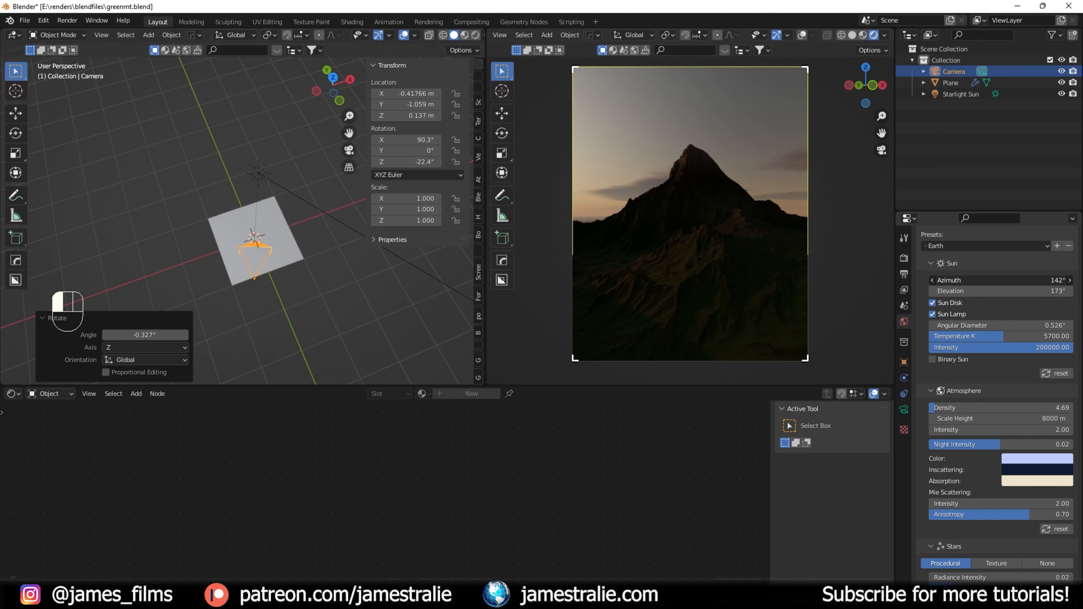
{"action": "left_click_drag", "start_coordinate": [982, 277], "coordinate": [983, 273]}
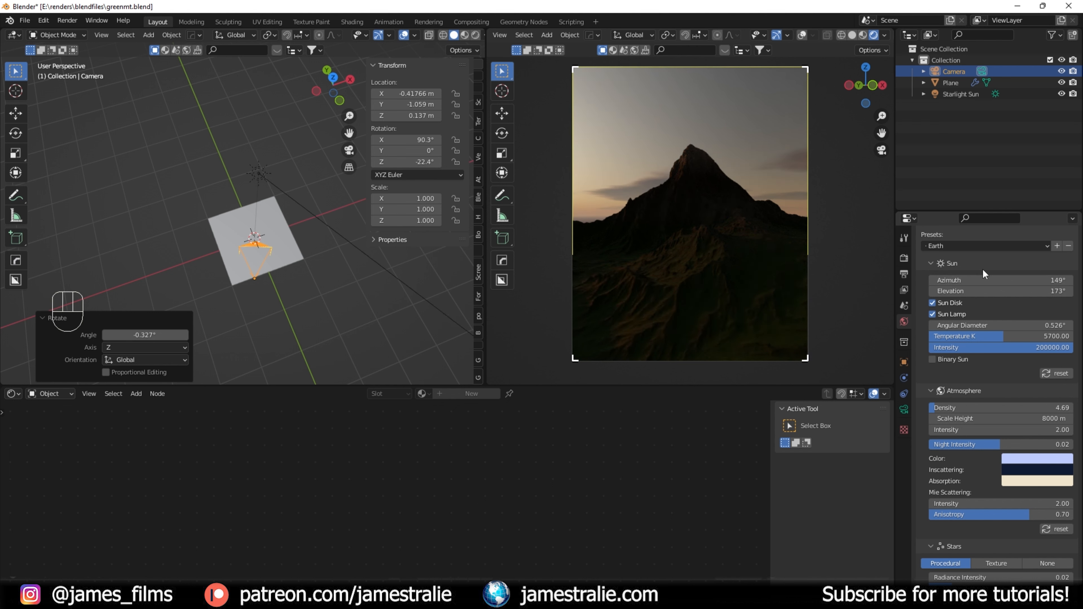
- Add a sun light at the origin and raise it about 1.553 m along Z above the mountain plane
{"action": "middle_click_drag", "start_coordinate": [331, 255], "coordinate": [273, 229]}
{"action": "key", "text": "shift+a"}
{"action": "mouse_move", "coordinate": [277, 368]}
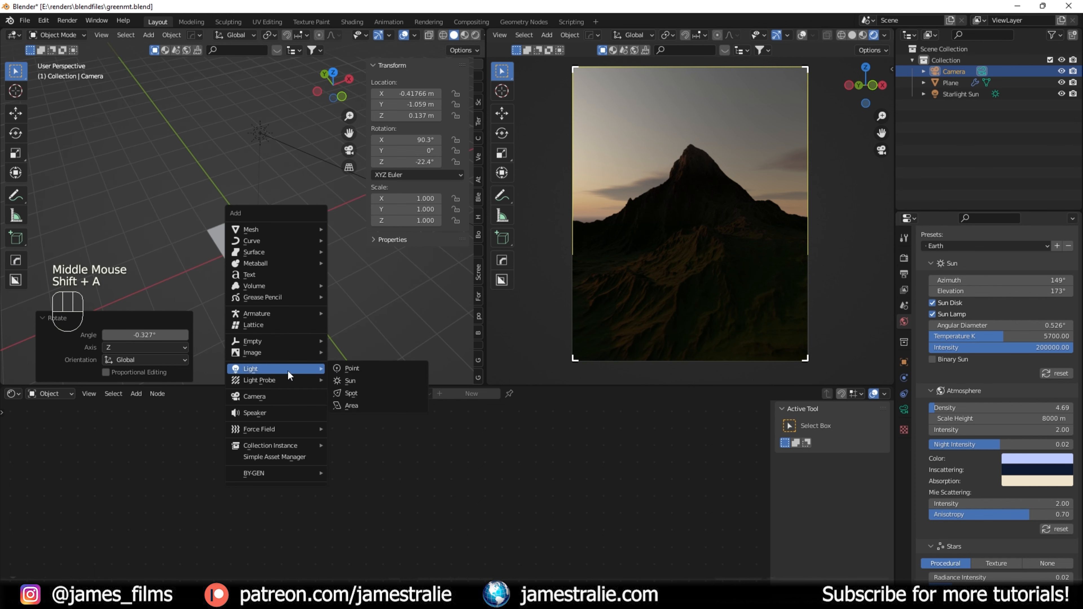
{"action": "left_click", "coordinate": [380, 387]}
{"action": "key", "text": "g"}
{"action": "key", "text": "z"}
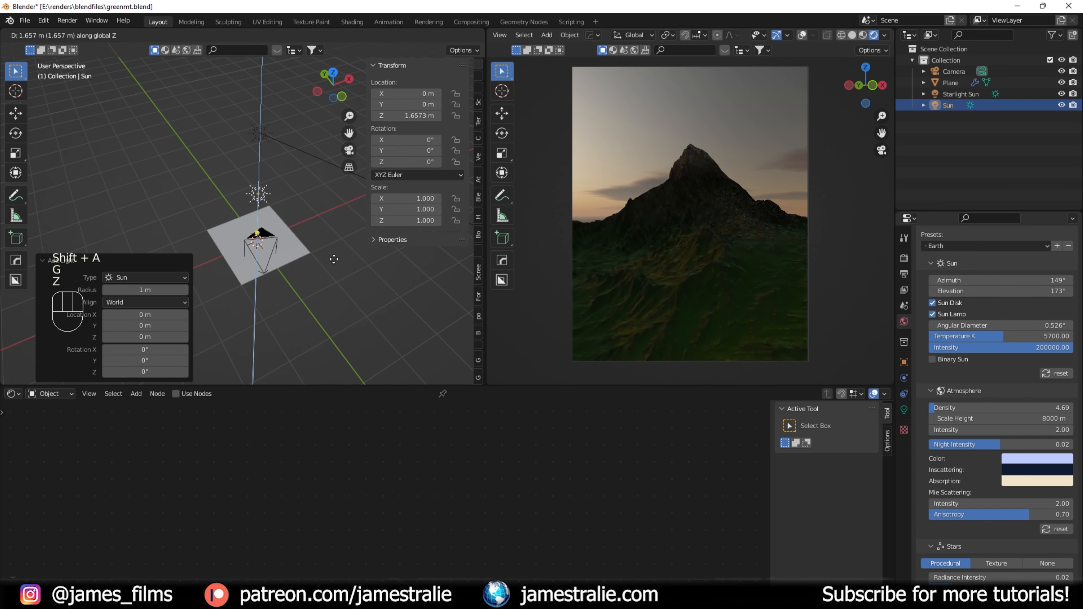
{"action": "left_click", "coordinate": [335, 267]}
- Tilt the new sun light with a trackball rotation of about 5.16° and -97.4°, and fine-tune its heading around global Z in top view
{"action": "key", "text": "r"}
{"action": "key", "text": "r"}
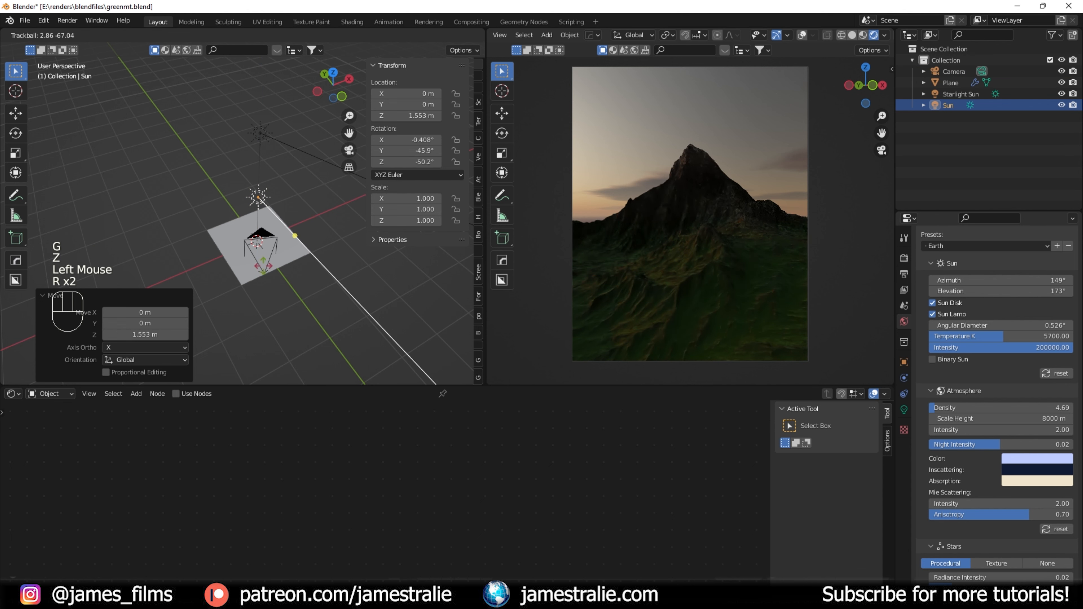
{"action": "left_click", "coordinate": [238, 268]}
{"action": "key", "text": "KP_7"}
{"action": "key", "text": "r"}
{"action": "key", "text": "shift+z"}
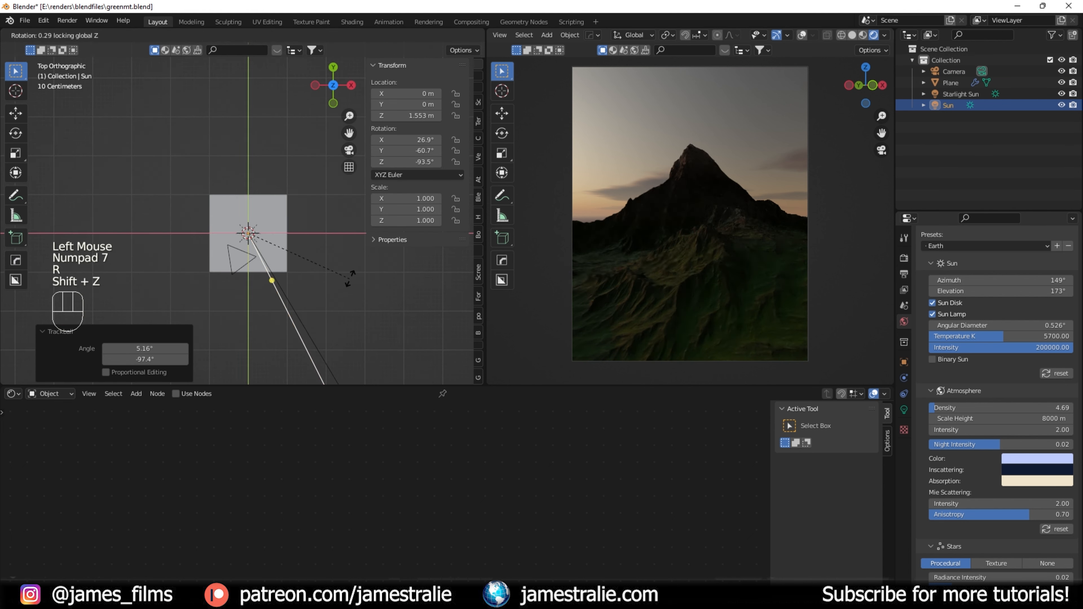
{"action": "left_click", "coordinate": [354, 274]}
- Rotate the sun light about -6.87° around global X and about 6.52° around global Z
{"action": "middle_click_drag", "start_coordinate": [304, 243], "coordinate": [450, 276]}
{"action": "key", "text": "r"}
{"action": "key", "text": "x"}
{"action": "left_click", "coordinate": [463, 256]}
{"action": "key", "text": "r"}
{"action": "key", "text": "shift+z"}
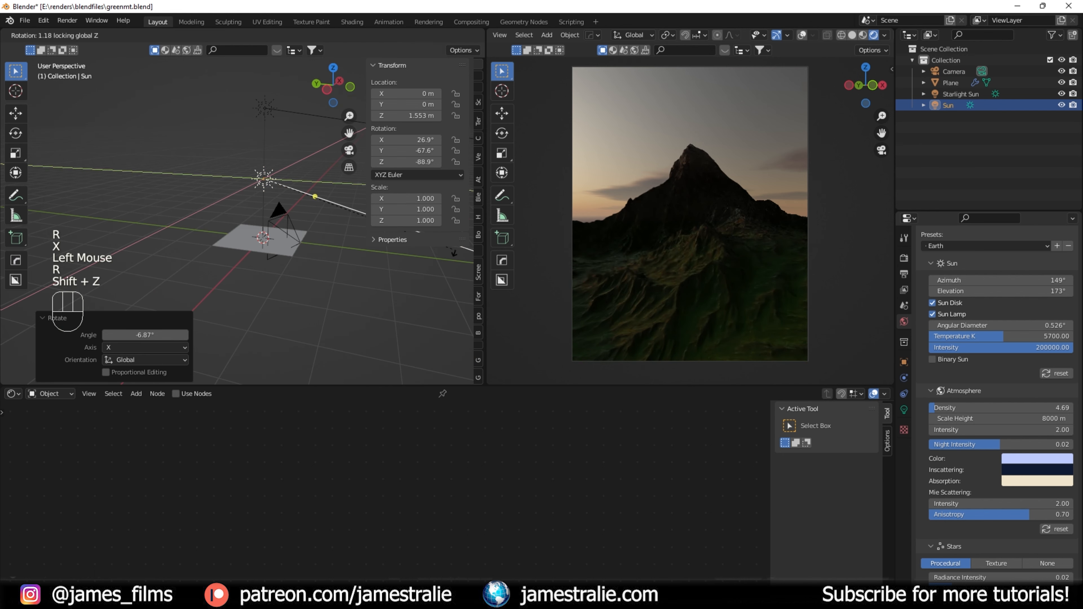
{"action": "left_click", "coordinate": [729, 295]}
- Raise the sun light's strength to 4.74
{"action": "left_click", "coordinate": [904, 410]}
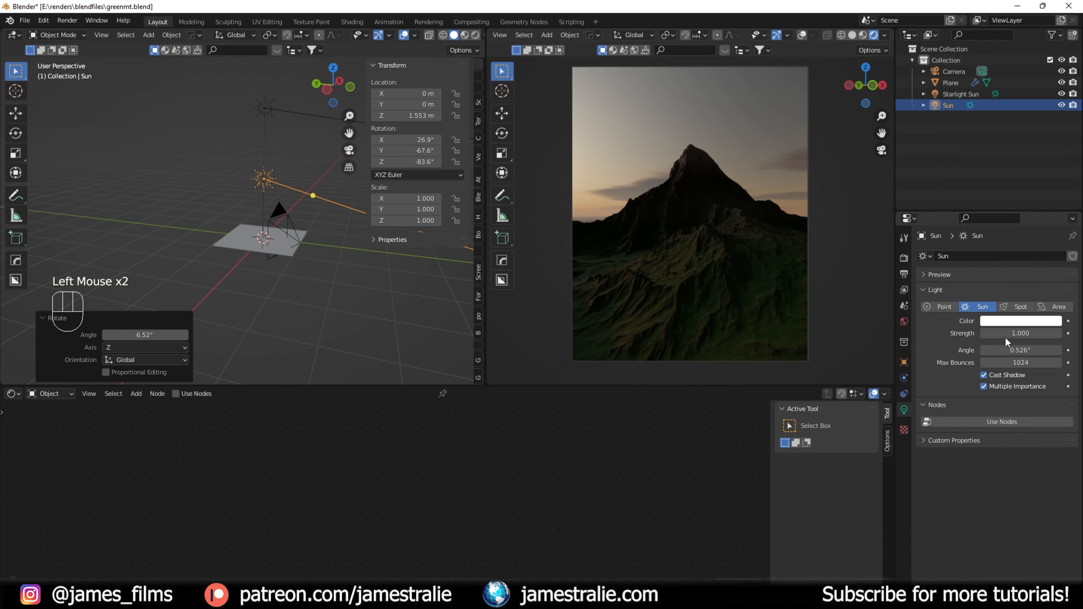
{"action": "left_click", "coordinate": [1022, 333]}
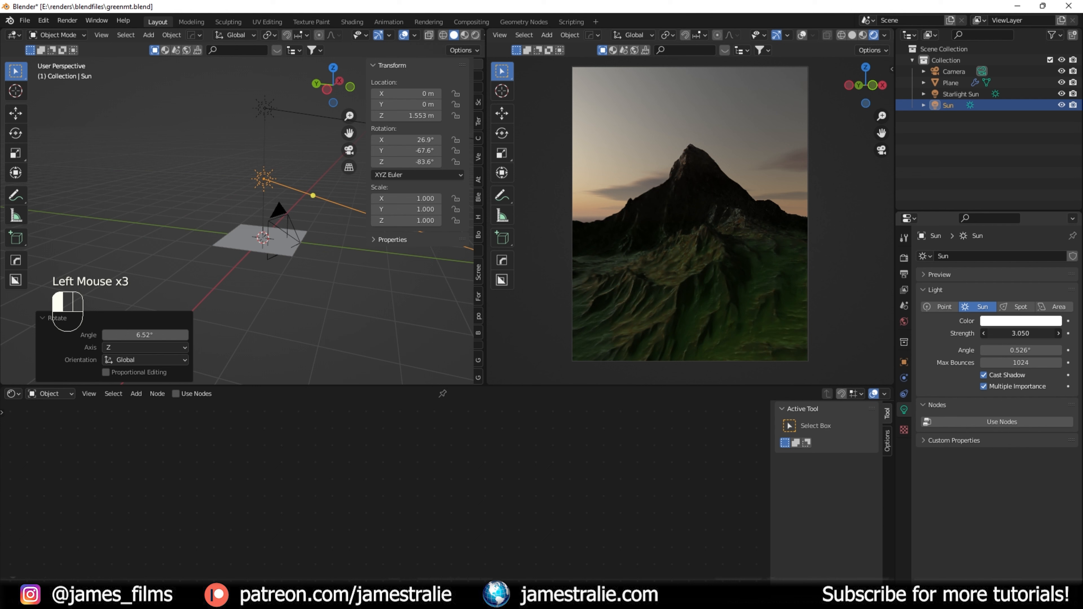
{"action": "left_click_drag", "start_coordinate": [1021, 333], "coordinate": [1040, 333]}
- Rotate the sun light about -9.33° around global Y and about 25° around global Z
{"action": "middle_click_drag", "start_coordinate": [241, 265], "coordinate": [341, 280]}
{"action": "scroll", "coordinate": [341, 280], "scroll_direction": "down", "scroll_amount": 3}
{"action": "key", "text": "r"}
{"action": "key", "text": "y"}
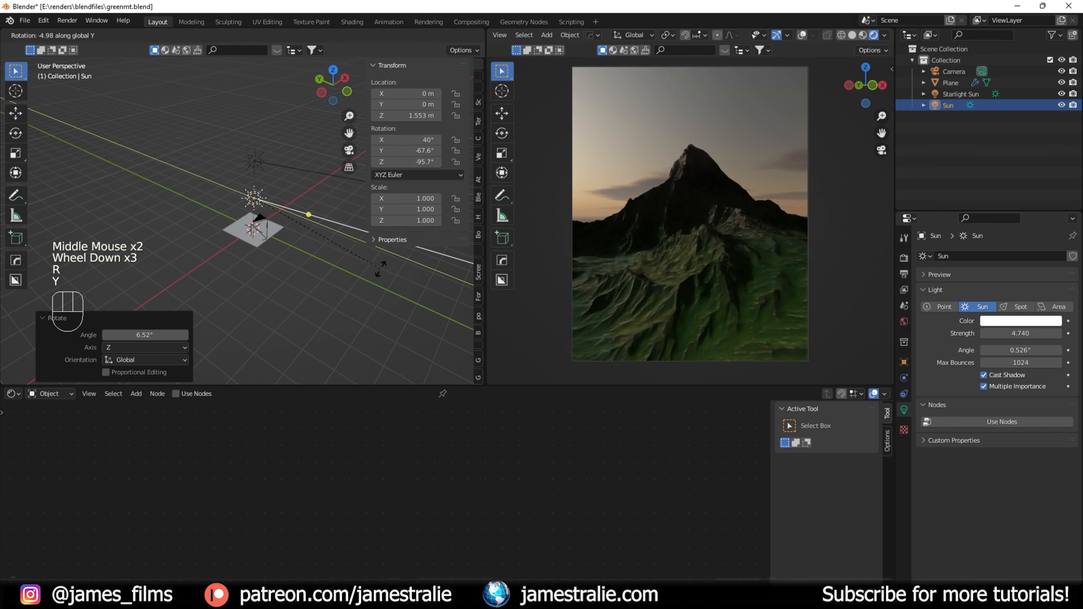
{"action": "left_click", "coordinate": [389, 261]}
{"action": "key", "text": "r"}
{"action": "key", "text": "shift+z"}
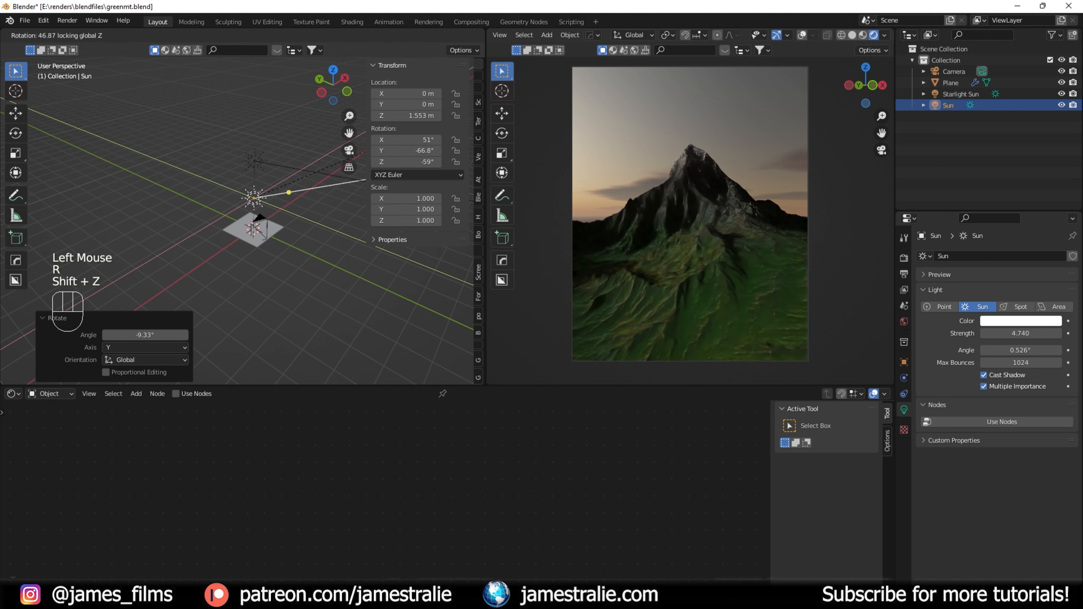
{"action": "left_click", "coordinate": [449, 264]}
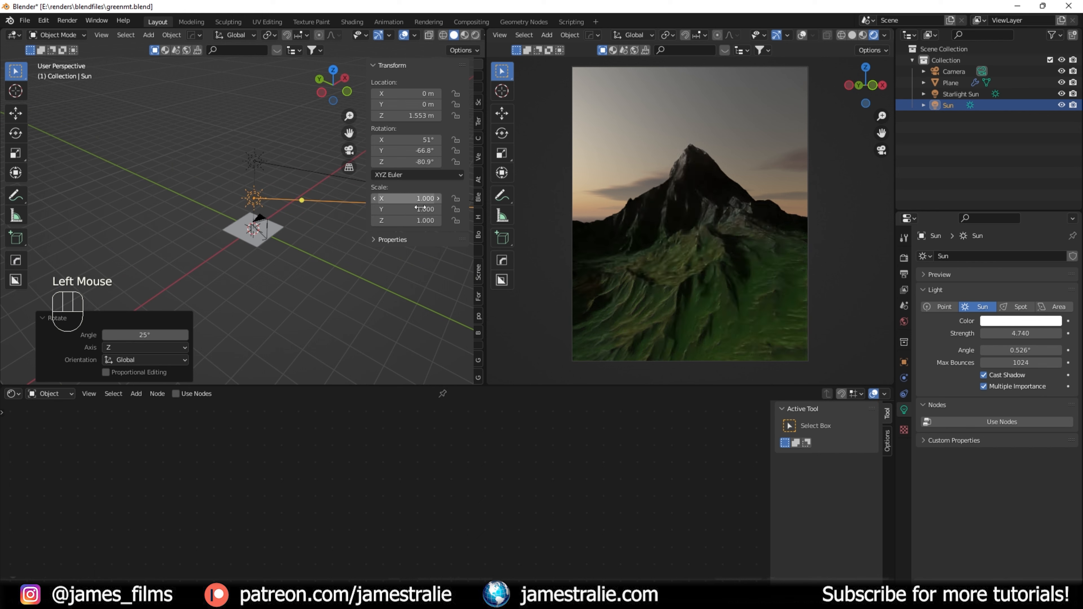
- Rotate the sun light about -22.1° around global Z and about 23.3° around global X
{"action": "middle_click_drag", "start_coordinate": [449, 263], "coordinate": [379, 289]}
{"action": "key", "text": "shift+z"}
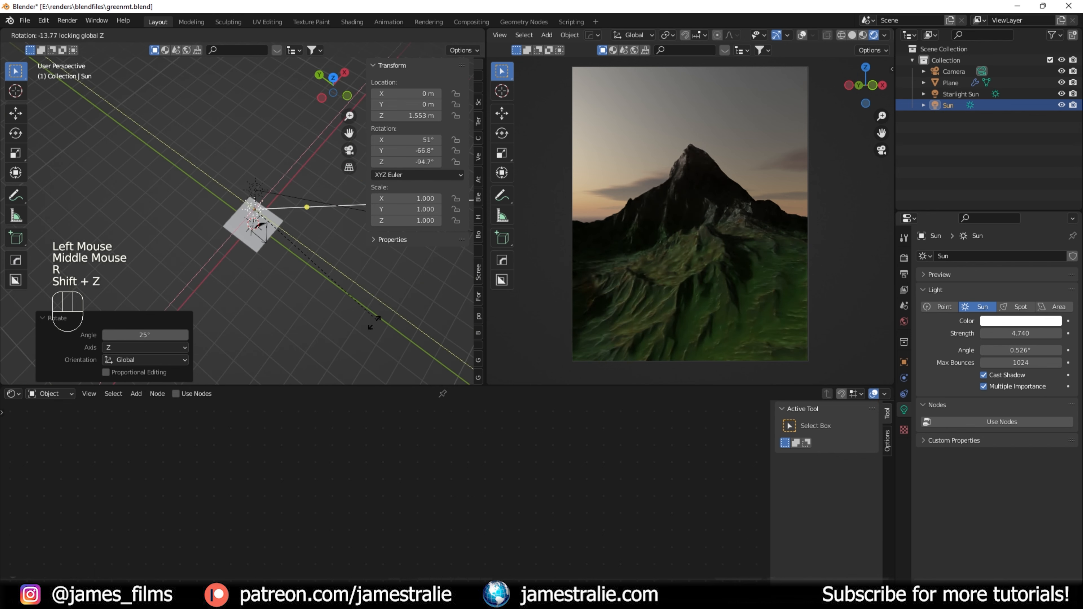
{"action": "left_click", "coordinate": [420, 320]}
{"action": "key", "text": "r"}
{"action": "key", "text": "x"}
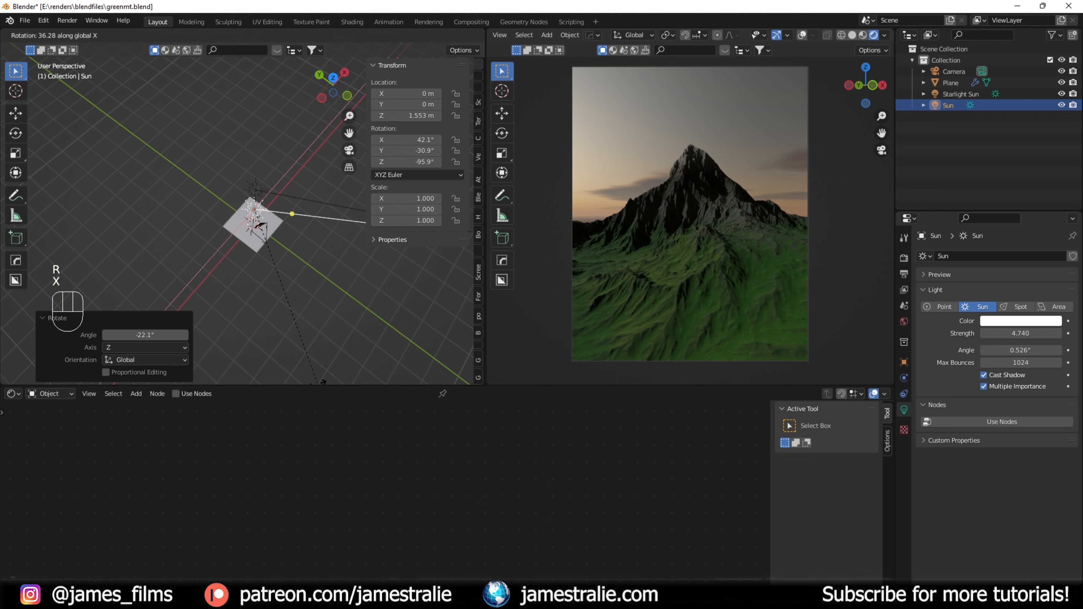
{"action": "left_click", "coordinate": [1031, 385]}
- Set the sun light's strength to 2 and tint its color pale blue with hue 0.575 and saturation 0.130
{"action": "double_click", "coordinate": [1021, 333]}
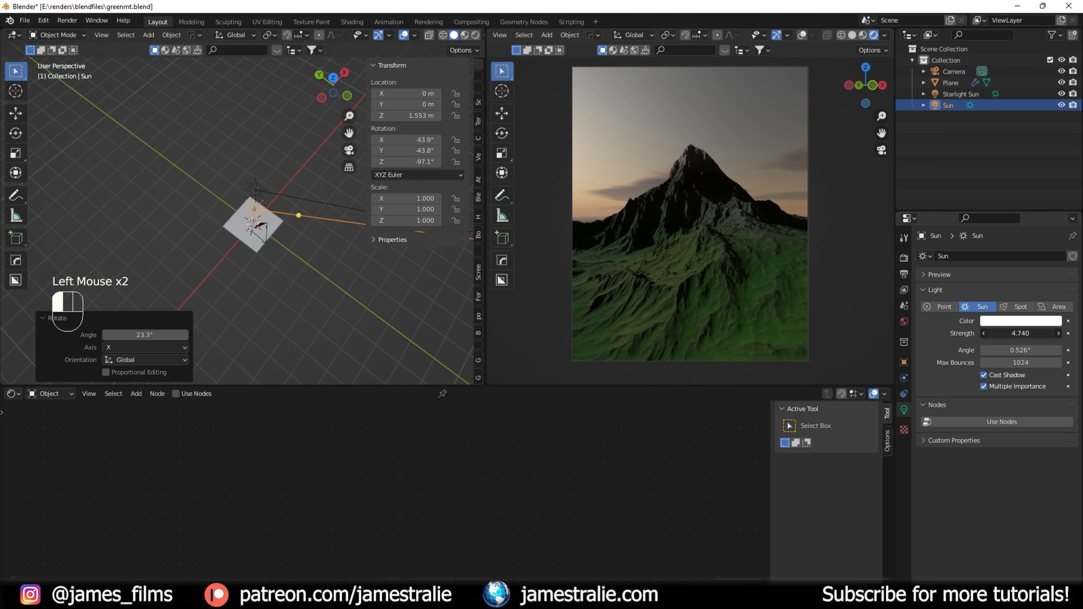
{"action": "type", "text": "2"}
{"action": "key", "text": "Return"}
{"action": "left_click", "coordinate": [1004, 319]}
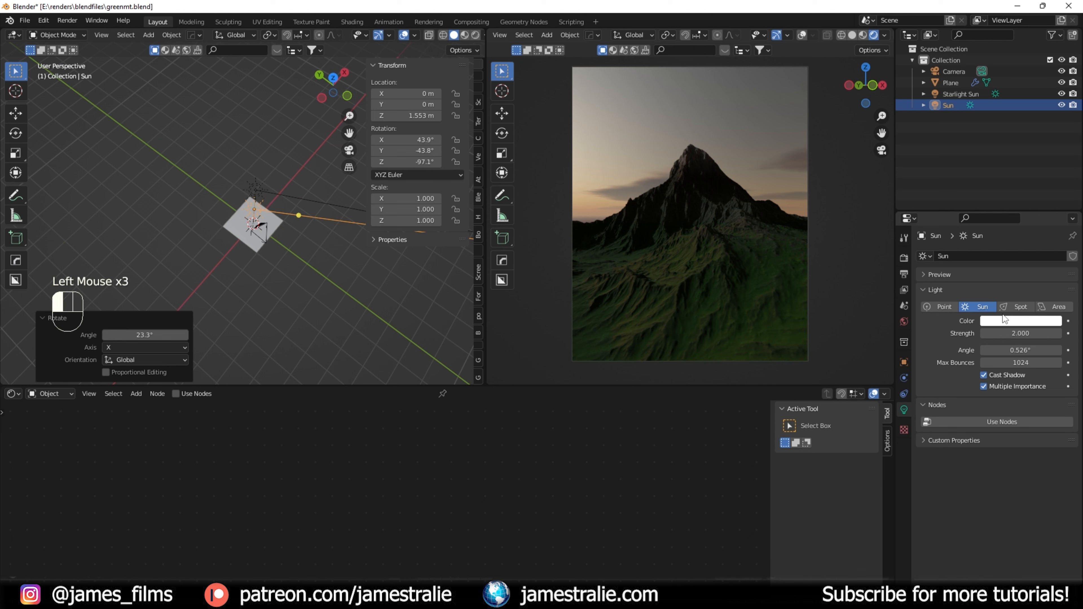
{"action": "left_click", "coordinate": [1014, 319]}
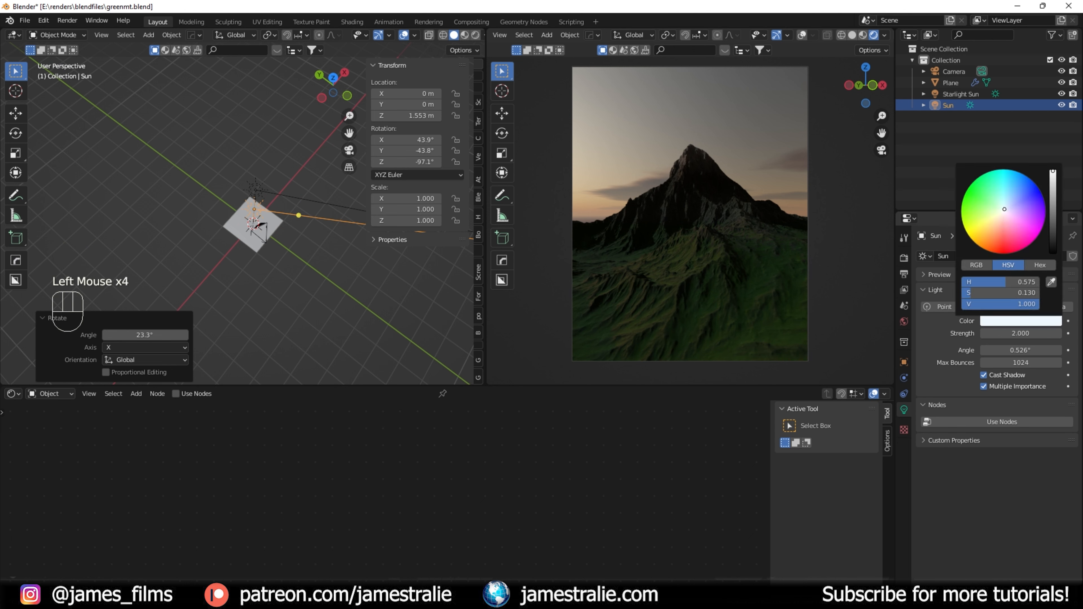
- Save the file and set the physical atmosphere's density to 7.79
{"action": "left_click", "coordinate": [903, 320]}
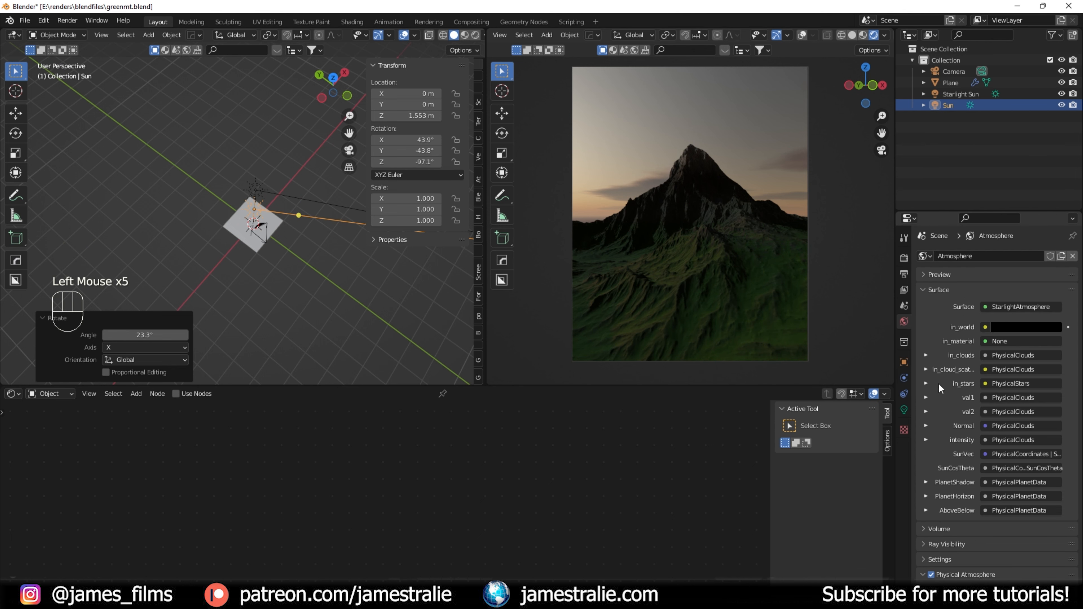
{"action": "key", "text": "ctrl+s"}
{"action": "scroll", "coordinate": [946, 384], "scroll_direction": "down", "scroll_amount": 9}
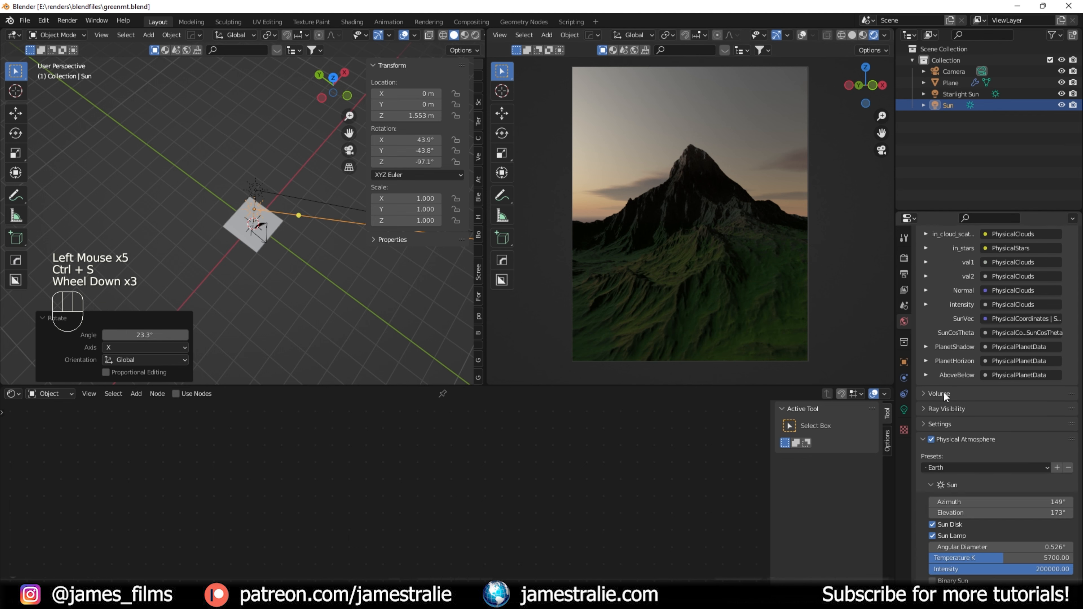
{"action": "left_click", "coordinate": [951, 426]}
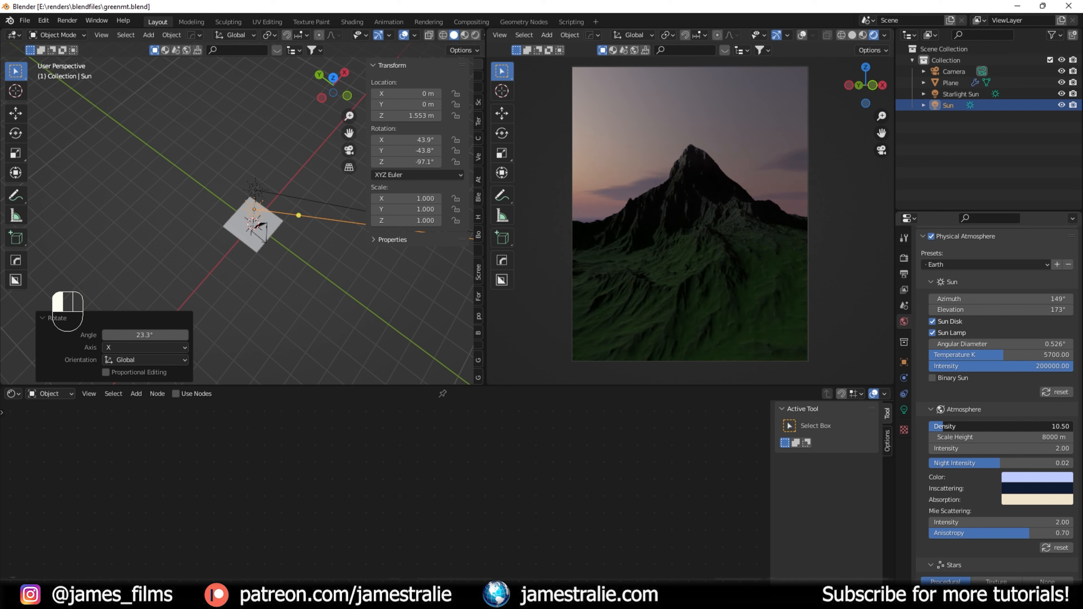
{"action": "left_click_drag", "start_coordinate": [951, 426], "coordinate": [941, 427]}
- Set the procedural stars' radiance intensity to 3.22 and save the file
{"action": "scroll", "coordinate": [938, 427], "scroll_direction": "down", "scroll_amount": 4}
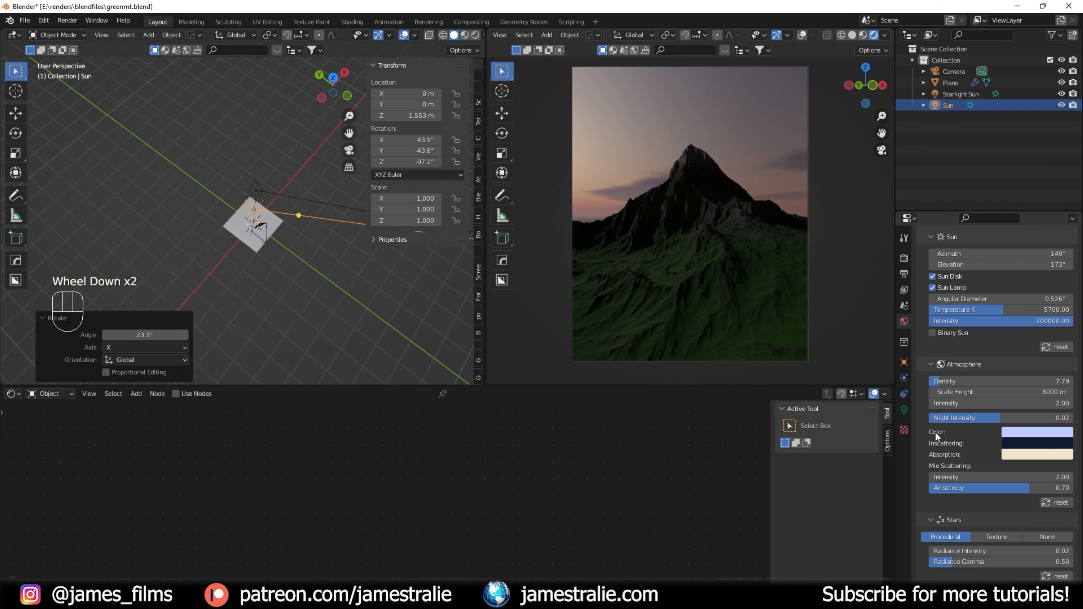
{"action": "scroll", "coordinate": [932, 432], "scroll_direction": "down", "scroll_amount": 2}
{"action": "mouse_move", "coordinate": [958, 438]}
{"action": "left_mouse_down"}
{"action": "mouse_move", "coordinate": [976, 438]}
{"action": "mouse_move", "coordinate": [960, 437]}
{"action": "left_mouse_up"}
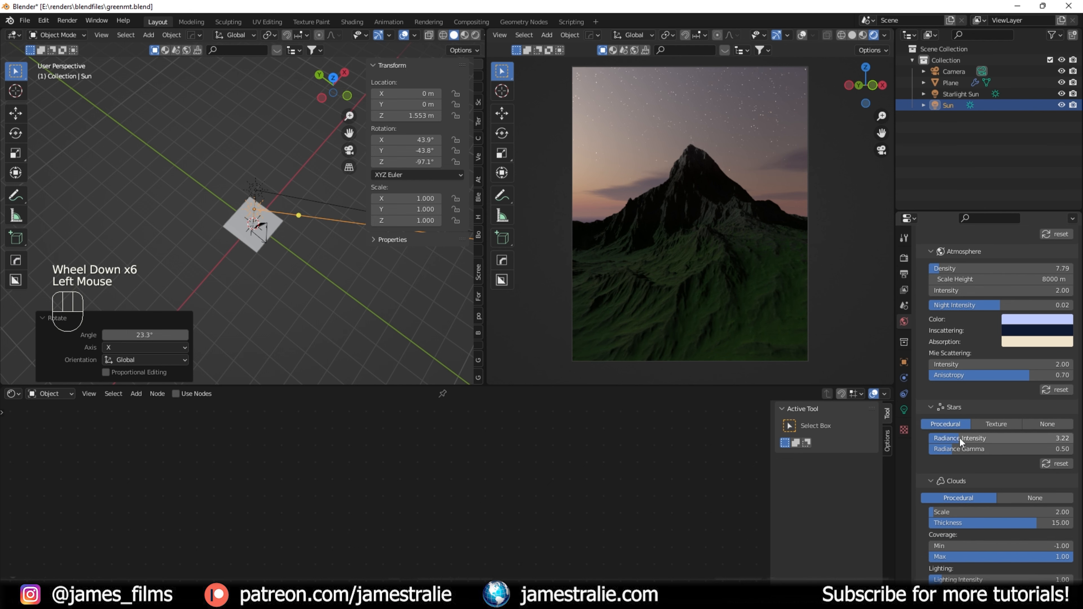
{"action": "key", "text": "ctrl+s"}
- Select the mountain plane and set the Specular value of its GreenMTN material to 0.023
{"action": "scroll", "coordinate": [959, 436], "scroll_direction": "down", "scroll_amount": 4}
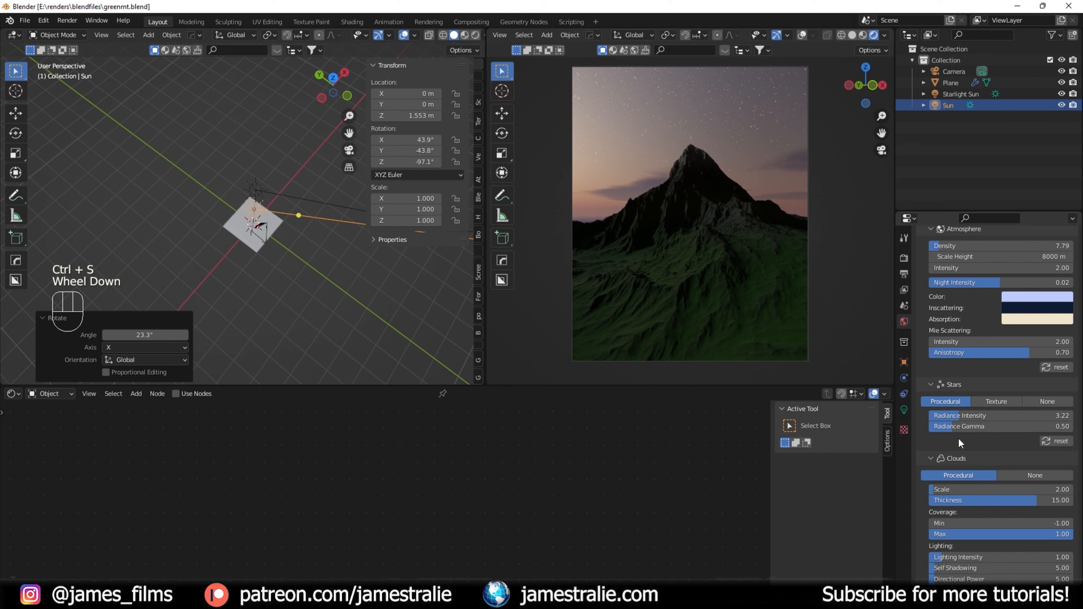
{"action": "scroll", "coordinate": [693, 301], "scroll_direction": "up", "scroll_amount": 2}
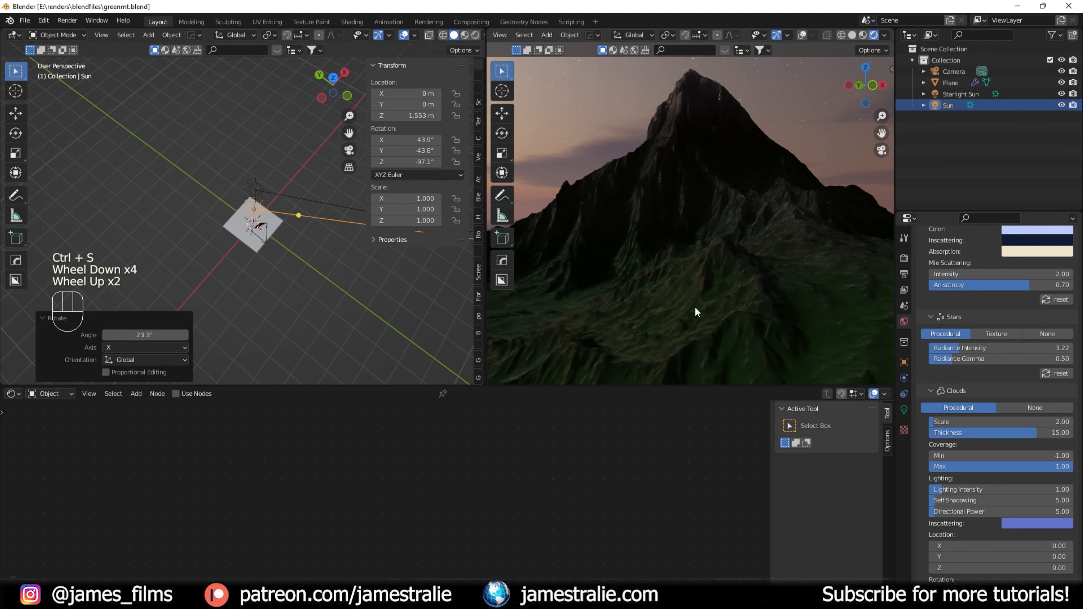
{"action": "scroll", "coordinate": [695, 311], "scroll_direction": "up", "scroll_amount": 1}
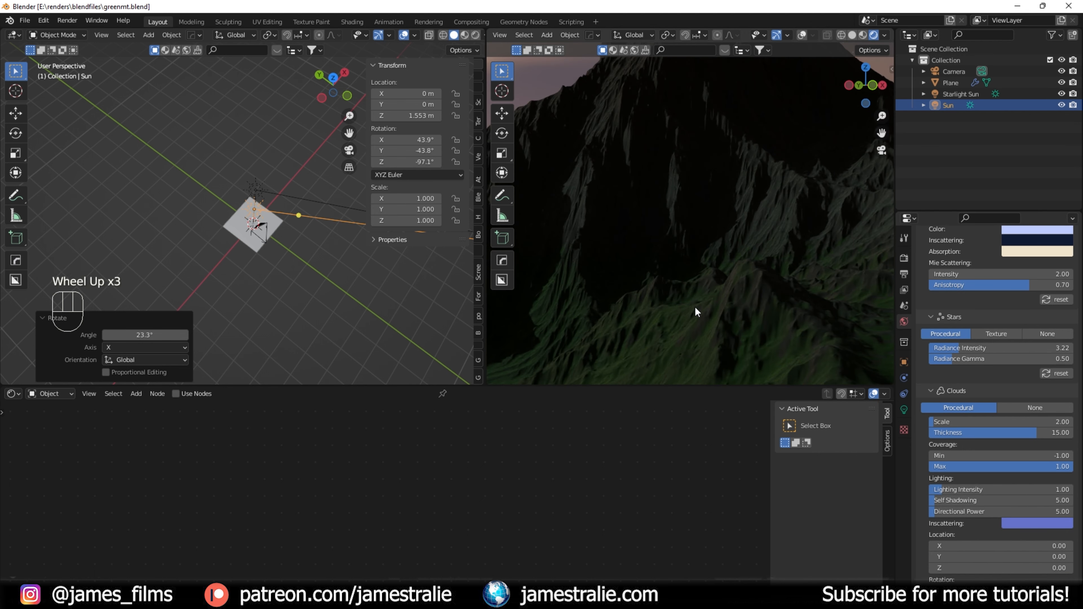
{"action": "scroll", "coordinate": [695, 308], "scroll_direction": "down", "scroll_amount": 2}
{"action": "left_click", "coordinate": [694, 308]}
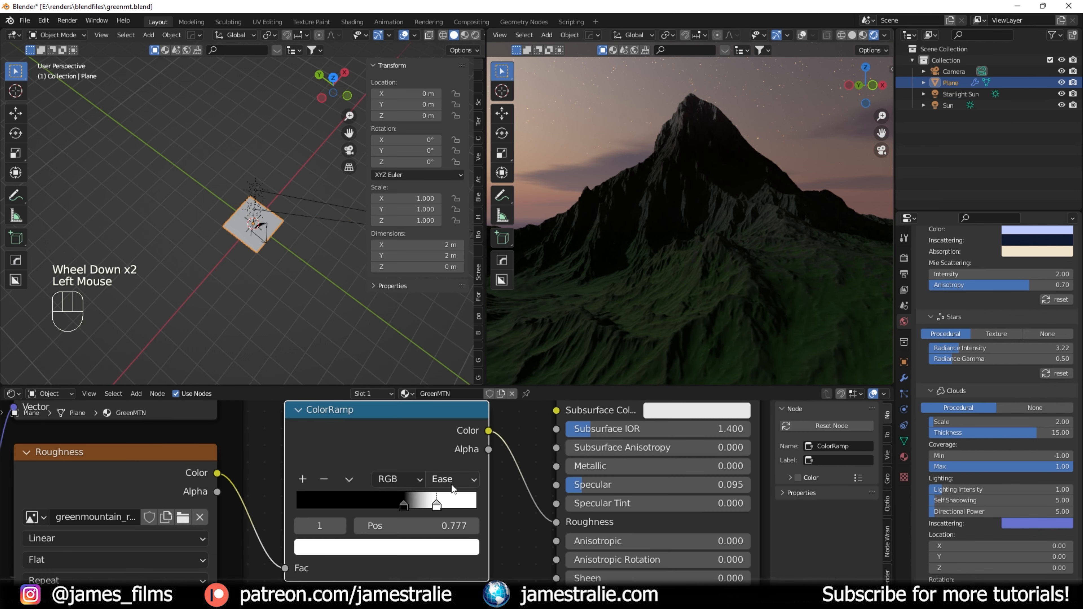
{"action": "middle_click_drag", "start_coordinate": [451, 484], "coordinate": [427, 483]}
{"action": "middle_click_drag", "start_coordinate": [554, 487], "coordinate": [525, 487]}
{"action": "left_click_drag", "start_coordinate": [527, 488], "coordinate": [515, 486]}
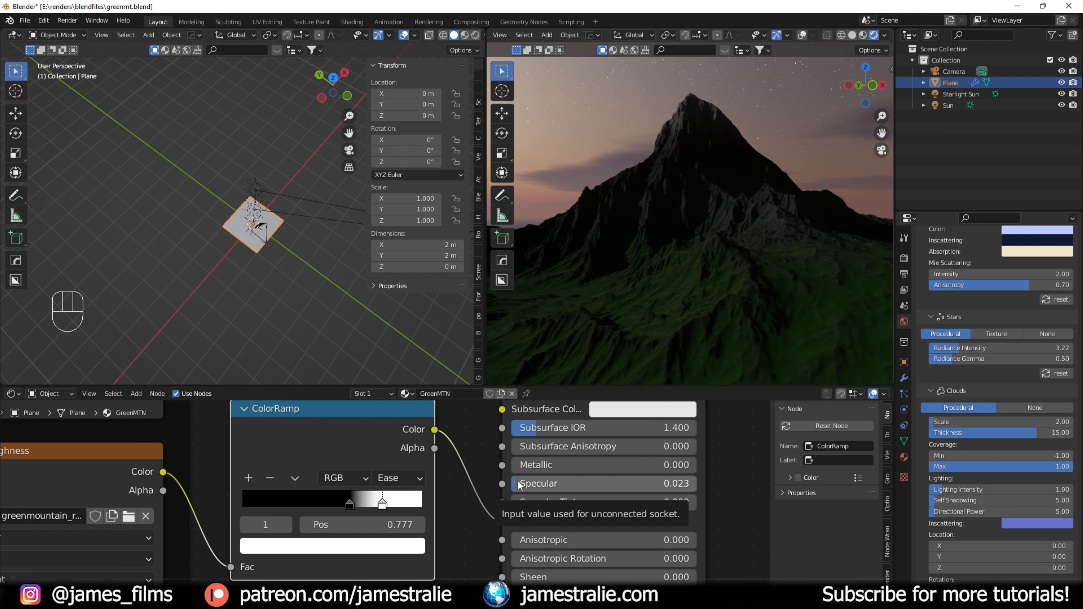
- Move the roughness ColorRamp's white stop to position 0.714
{"action": "scroll", "coordinate": [519, 485], "scroll_direction": "down", "scroll_amount": 2}
{"action": "middle_click_drag", "start_coordinate": [436, 499], "coordinate": [416, 483]}
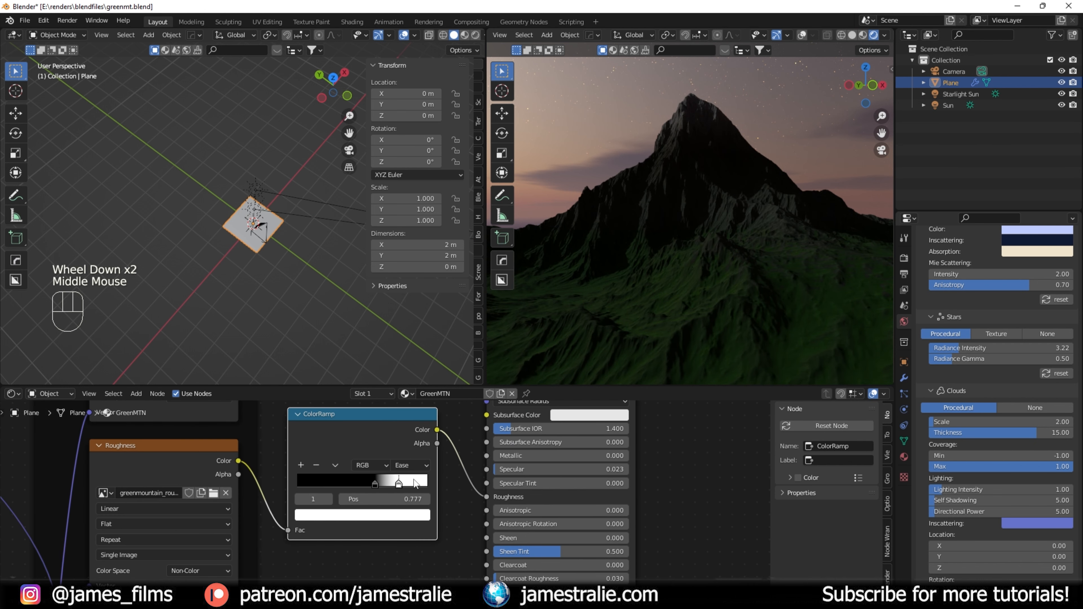
{"action": "left_click", "coordinate": [399, 485]}
- Set the Normal Map node's strength to 2 in the mountain material and save the file
{"action": "middle_click_drag", "start_coordinate": [460, 523], "coordinate": [476, 423]}
{"action": "middle_click_drag", "start_coordinate": [425, 505], "coordinate": [434, 481]}
{"action": "left_click", "coordinate": [339, 557]}
{"action": "type", "text": "2"}
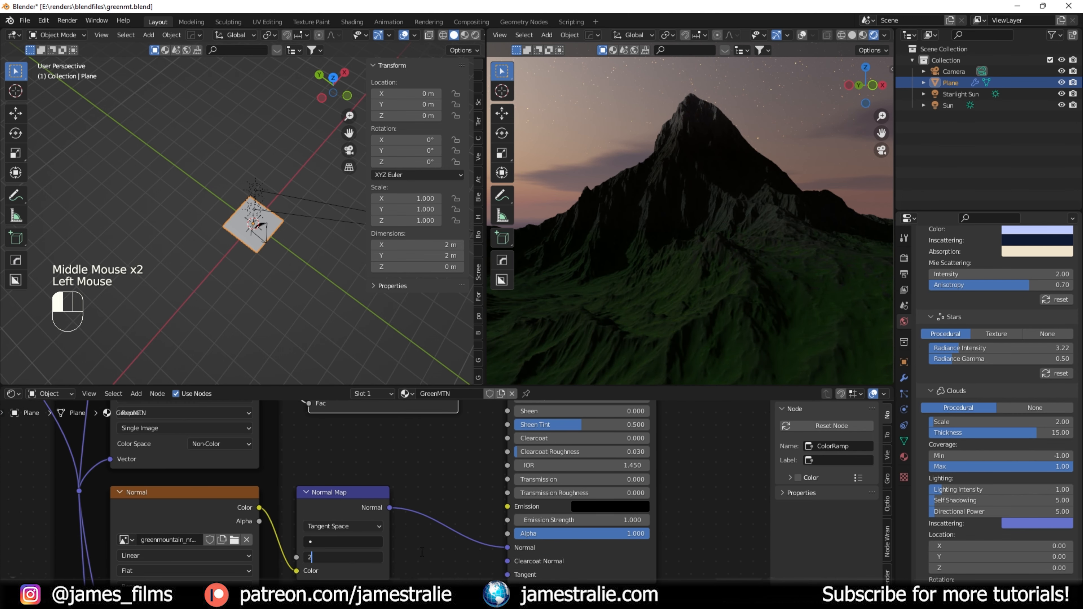
{"action": "type", "text": "/"}
{"action": "key", "text": "BackSpace"}
{"action": "key", "text": "Return"}
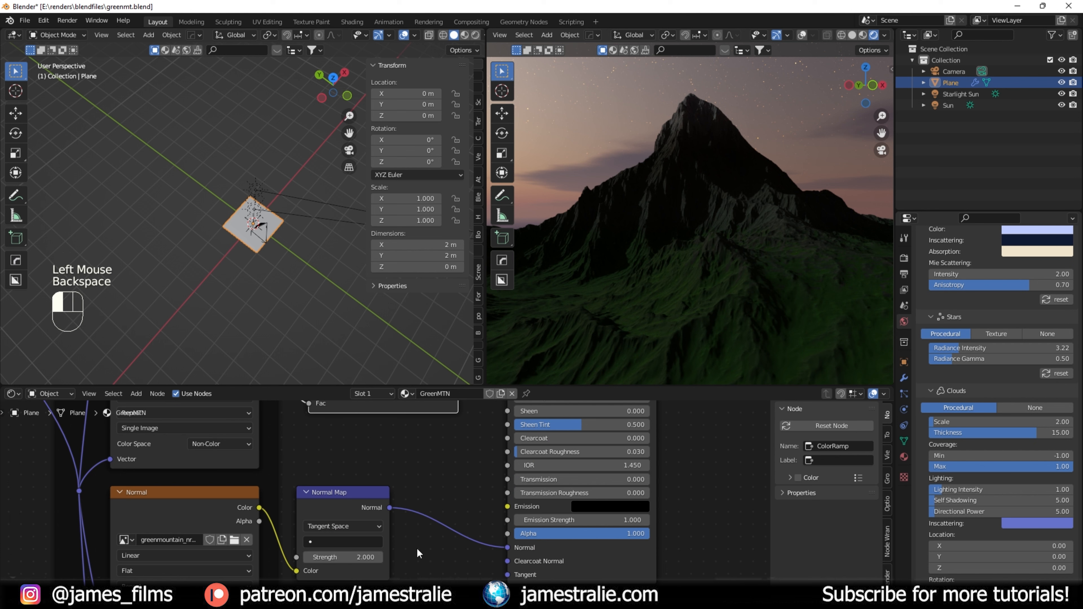
{"action": "key", "text": "ctrl+s"}
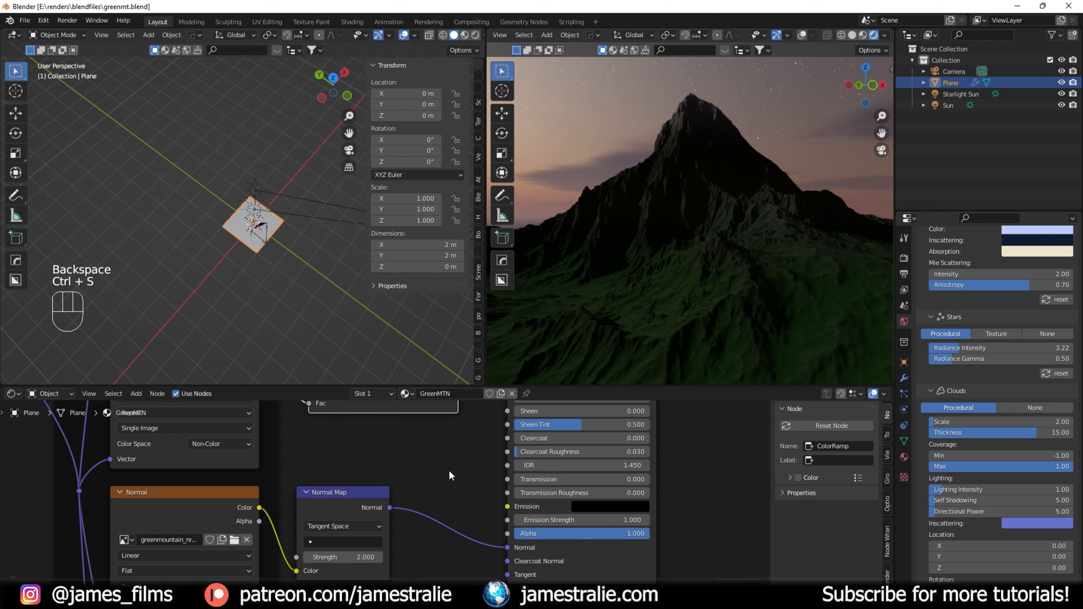
- Examine the GreenMTN node tree through to its Displacement node and check the full camera framing
{"action": "scroll", "coordinate": [426, 465], "scroll_direction": "down", "scroll_amount": 3}
{"action": "middle_click_drag", "start_coordinate": [416, 465], "coordinate": [447, 551]}
{"action": "middle_click_drag", "start_coordinate": [428, 448], "coordinate": [417, 465]}
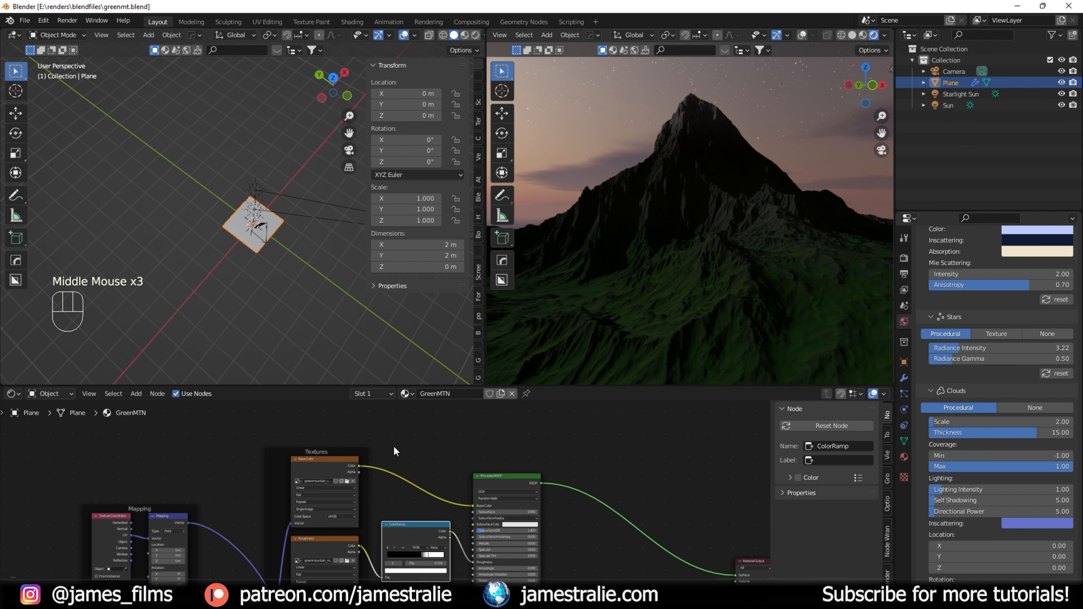
{"action": "scroll", "coordinate": [650, 243], "scroll_direction": "down", "scroll_amount": 3}
{"action": "middle_click_drag", "start_coordinate": [651, 292], "coordinate": [645, 282], "text": "shift"}
{"action": "middle_click_drag", "start_coordinate": [566, 485], "coordinate": [472, 512]}
{"action": "scroll", "coordinate": [527, 546], "scroll_direction": "up", "scroll_amount": 3}
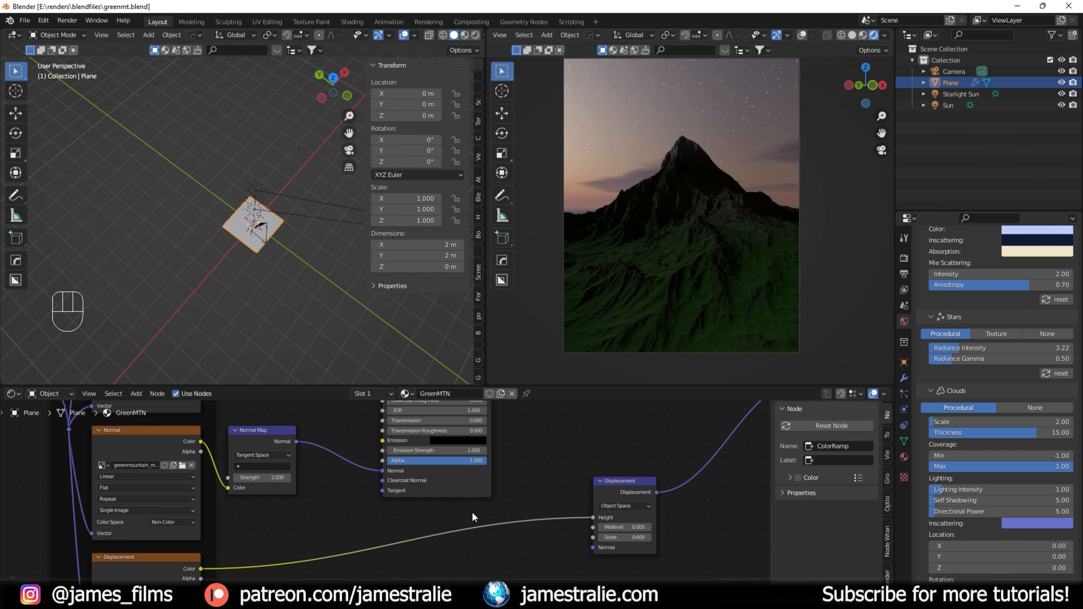
- Add a cube mesh to the scene at the mountain plane's location
{"action": "middle_click_drag", "start_coordinate": [276, 244], "coordinate": [225, 194]}
{"action": "key", "text": "shift+a"}
{"action": "mouse_move", "coordinate": [187, 53]}
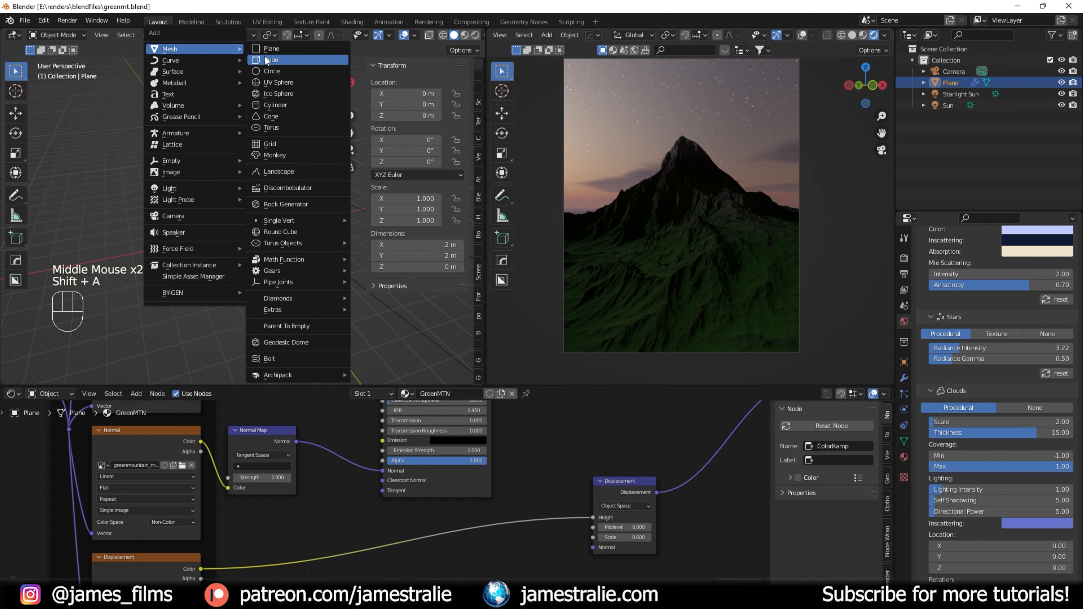
{"action": "left_click", "coordinate": [258, 66]}
- Rename the mountain plane as MT and the cube as volume
{"action": "double_click", "coordinate": [960, 94]}
{"action": "type", "text": "MT"}
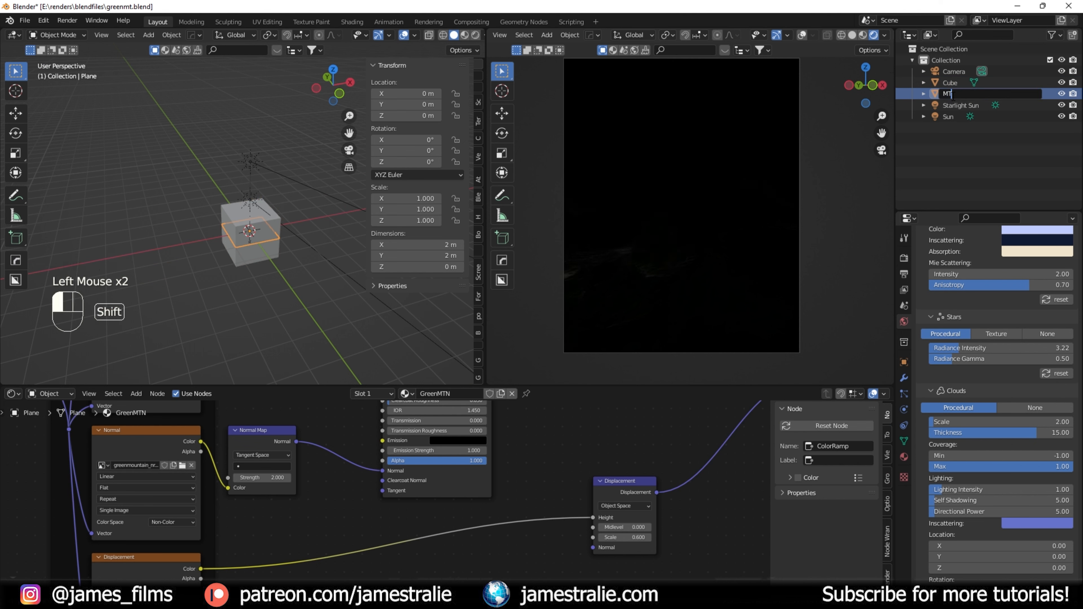
{"action": "key", "text": "Return"}
{"action": "double_click", "coordinate": [948, 83]}
{"action": "type", "text": "volum"}
{"action": "key", "text": "Return"}
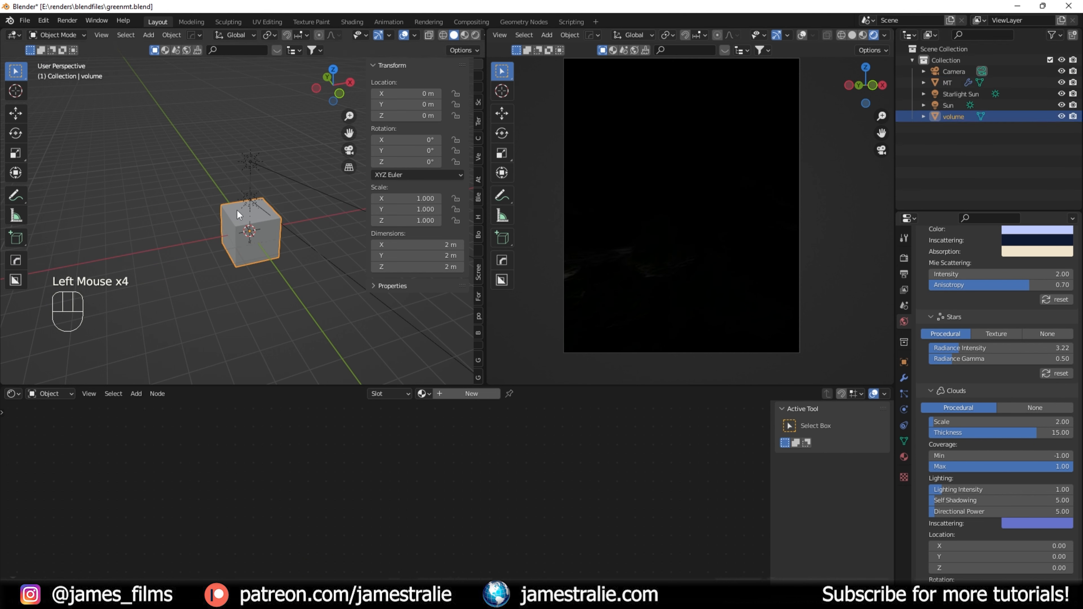
- Set the volume cube's viewport display to Wire
{"action": "left_click", "coordinate": [904, 362]}
{"action": "scroll", "coordinate": [936, 510], "scroll_direction": "down", "scroll_amount": 2}
{"action": "left_click", "coordinate": [923, 539]}
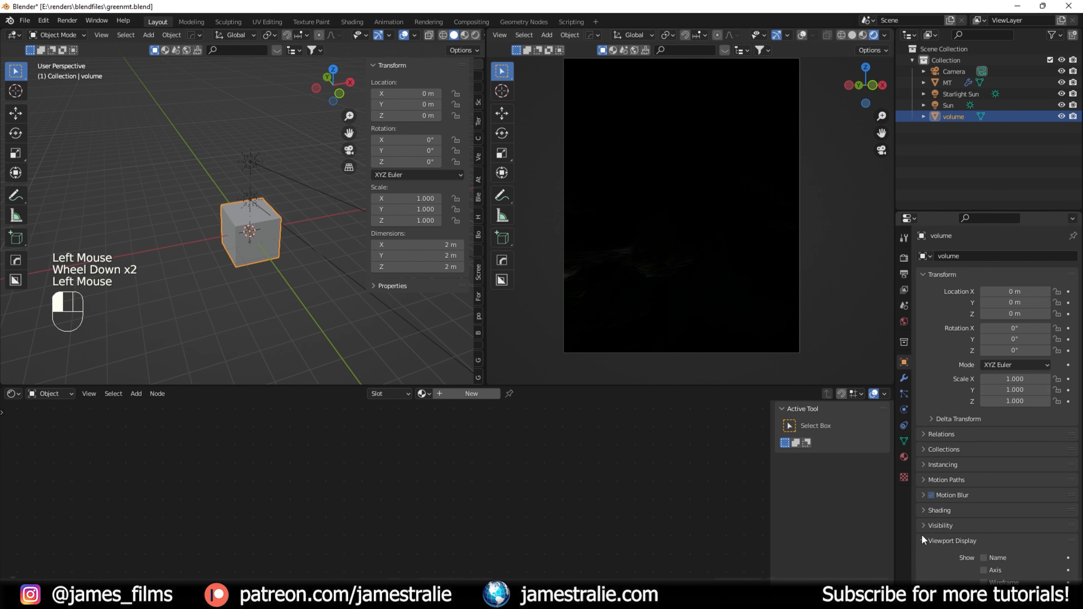
{"action": "scroll", "coordinate": [981, 534], "scroll_direction": "down", "scroll_amount": 3}
{"action": "left_click", "coordinate": [1015, 541]}
{"action": "left_click_drag", "start_coordinate": [1014, 533], "coordinate": [992, 516]}
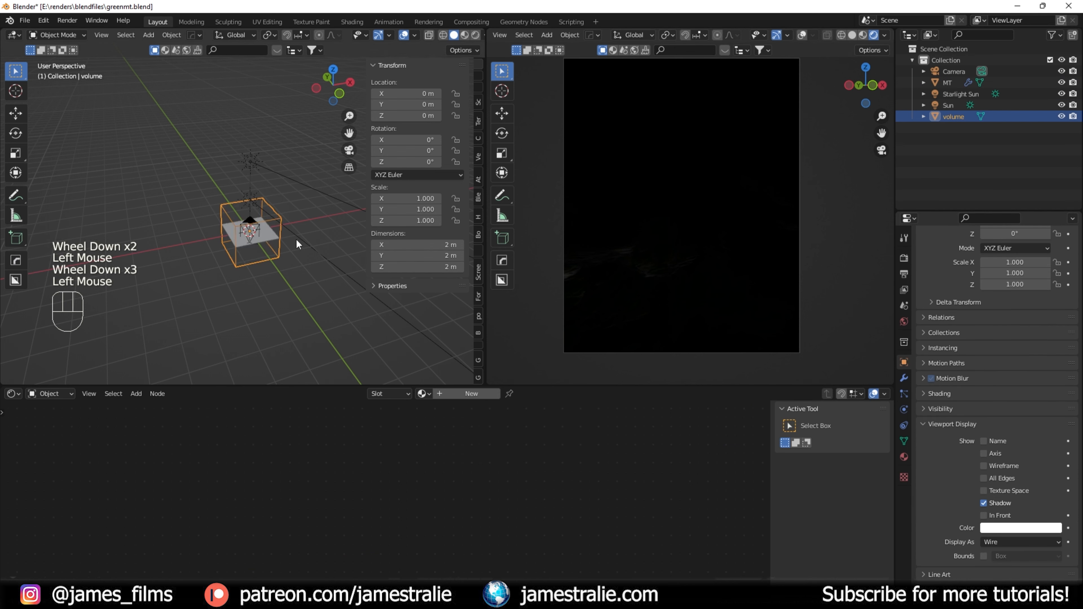
- Scale the volume cube's mesh by about 1.386 in Edit Mode and rotate it about 70.6° around Z
{"action": "key", "text": "Tab"}
{"action": "key", "text": "s"}
{"action": "left_click", "coordinate": [311, 234]}
{"action": "key", "text": "KP_7"}
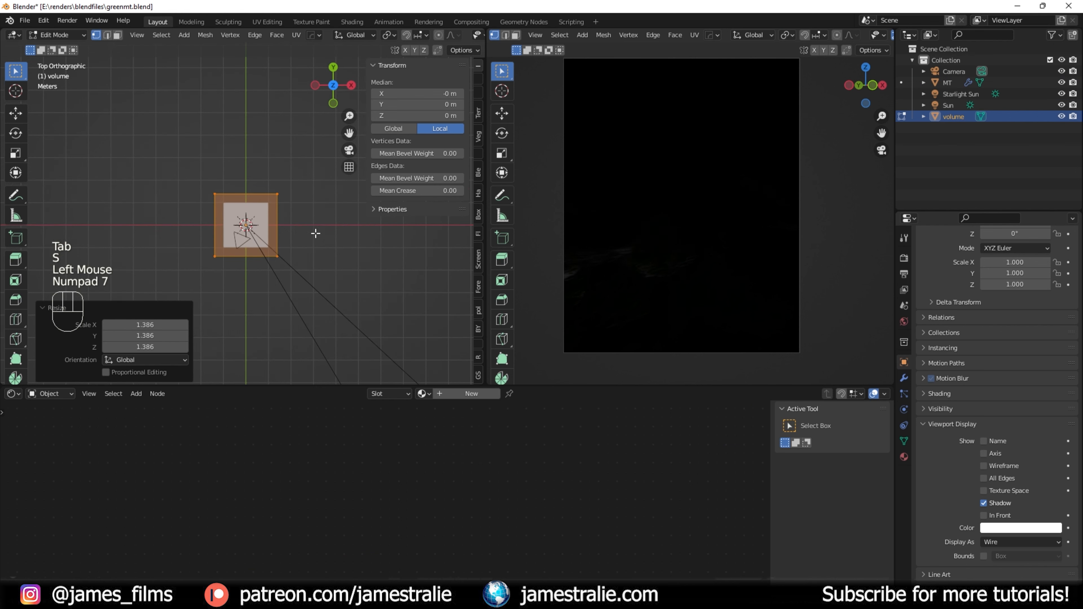
{"action": "key", "text": "r"}
{"action": "key", "text": "shift+z"}
{"action": "left_click", "coordinate": [264, 181]}
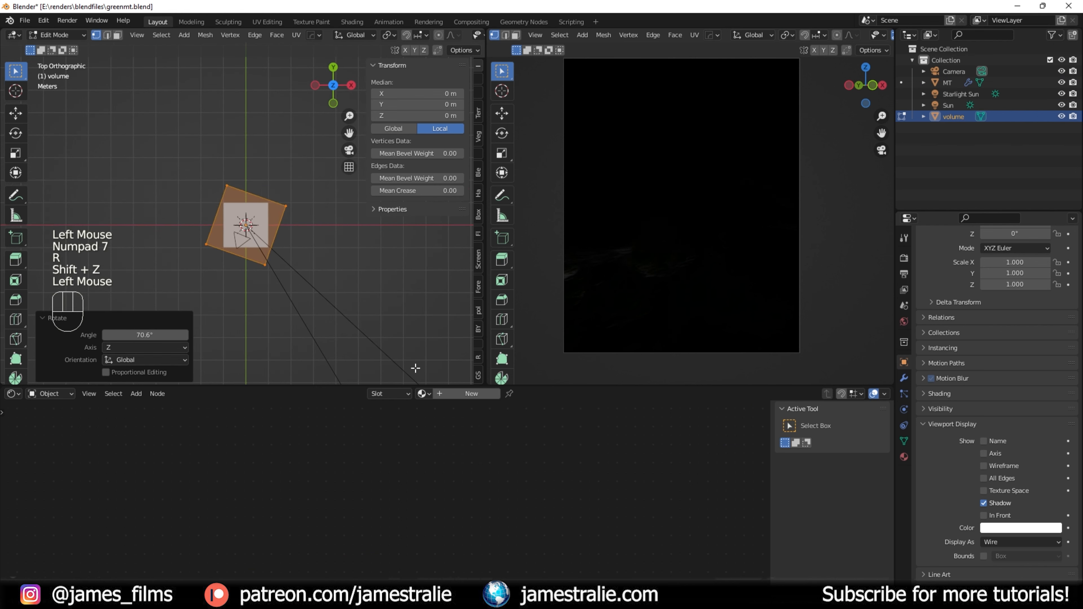
{"action": "key", "text": "Tab"}
- Create a new material named Volume for the cube and save the file
{"action": "left_click", "coordinate": [462, 394]}
{"action": "double_click", "coordinate": [432, 397]}
{"action": "type", "text": "Vo"}
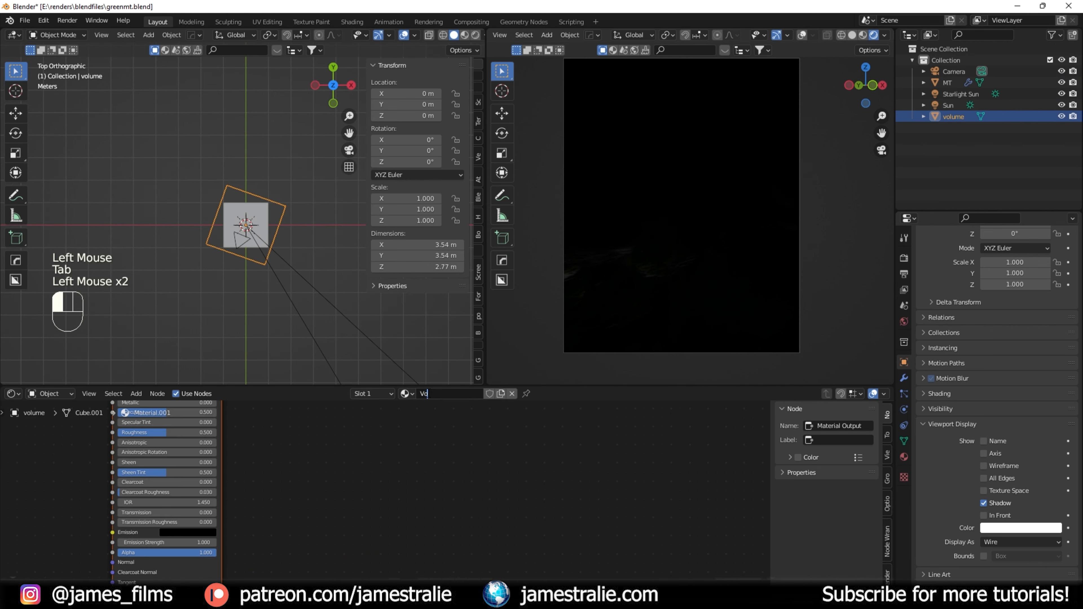
{"action": "key", "text": "ctrl+s"}
- Replace the default shader with a Principled Volume node and connect it to the Material Output's Volume input
{"action": "left_click", "coordinate": [288, 481]}
{"action": "scroll", "coordinate": [273, 478], "scroll_direction": "down", "scroll_amount": 1}
{"action": "middle_click_drag", "start_coordinate": [273, 478], "coordinate": [252, 476]}
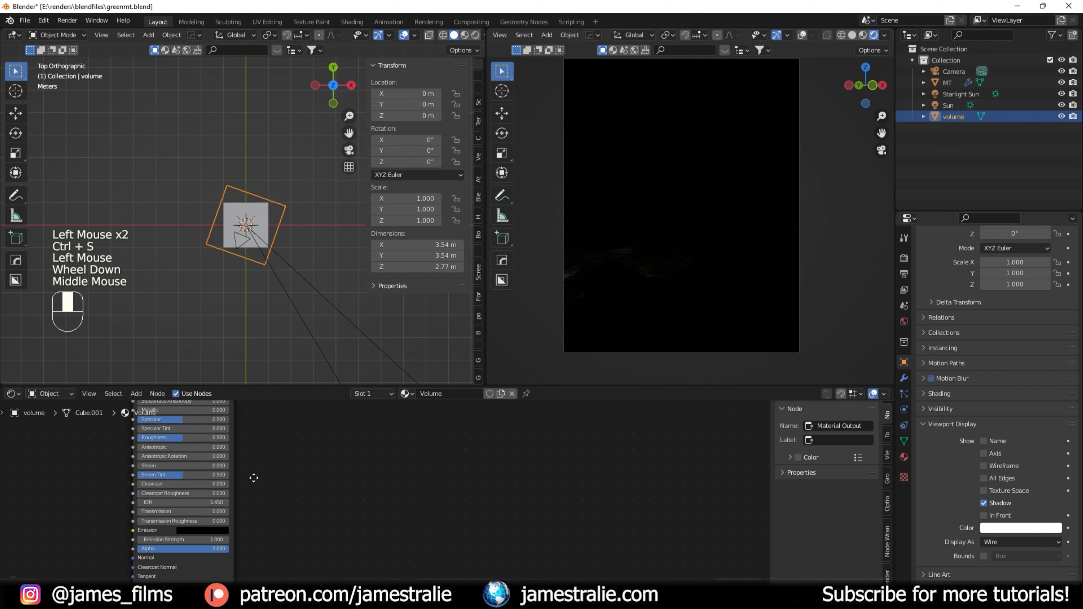
{"action": "scroll", "coordinate": [269, 529], "scroll_direction": "down", "scroll_amount": 2}
{"action": "left_click", "coordinate": [271, 445]}
{"action": "key", "text": "x"}
{"action": "key", "text": "shift+a"}
{"action": "type", "text": "princ"}
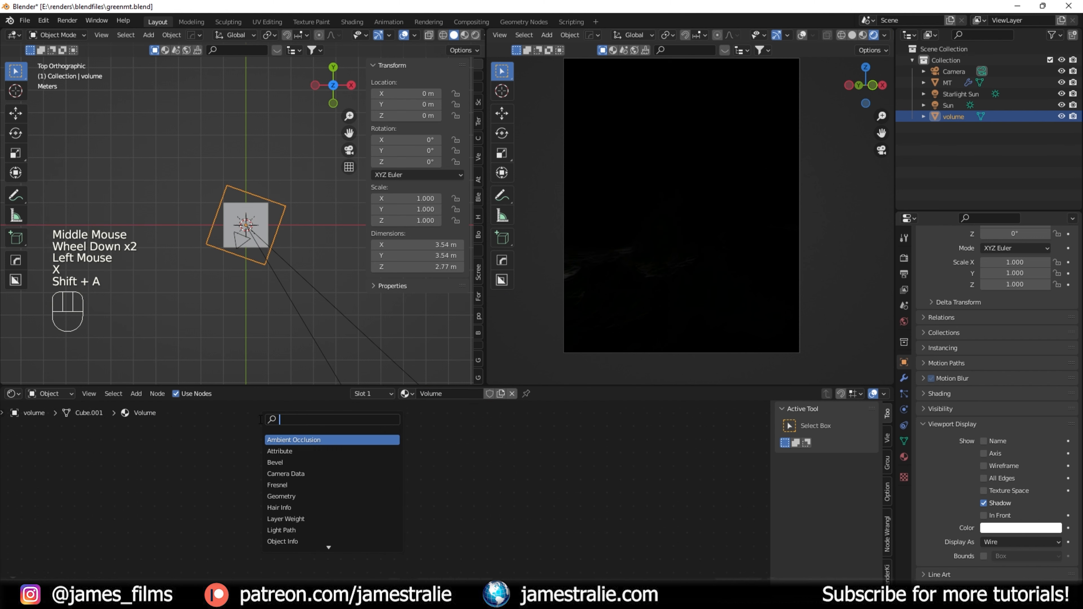
{"action": "left_click", "coordinate": [292, 451]}
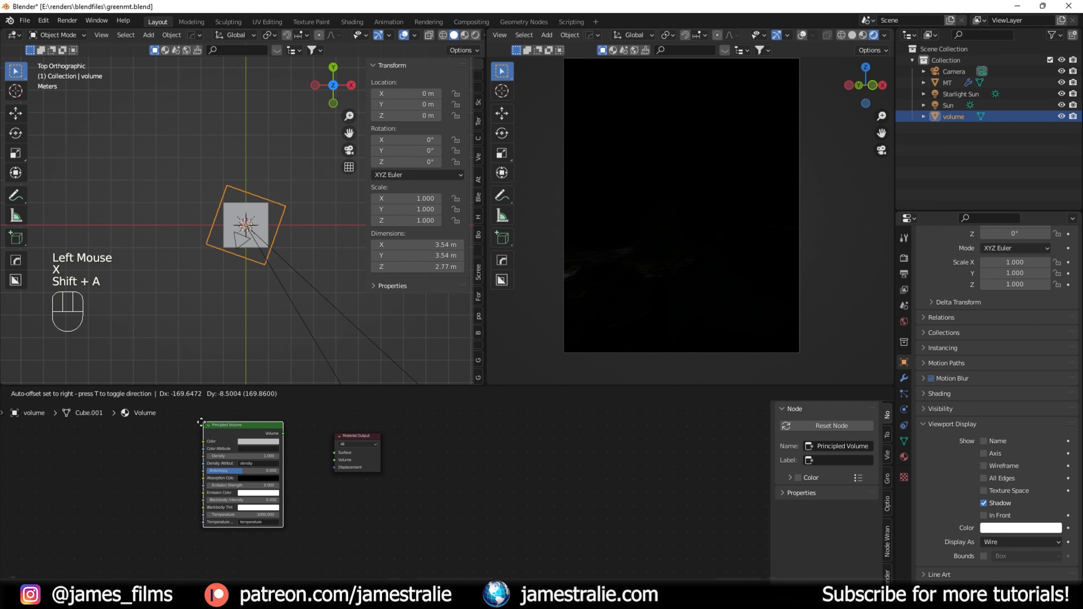
{"action": "left_click_drag", "start_coordinate": [277, 434], "coordinate": [279, 437]}
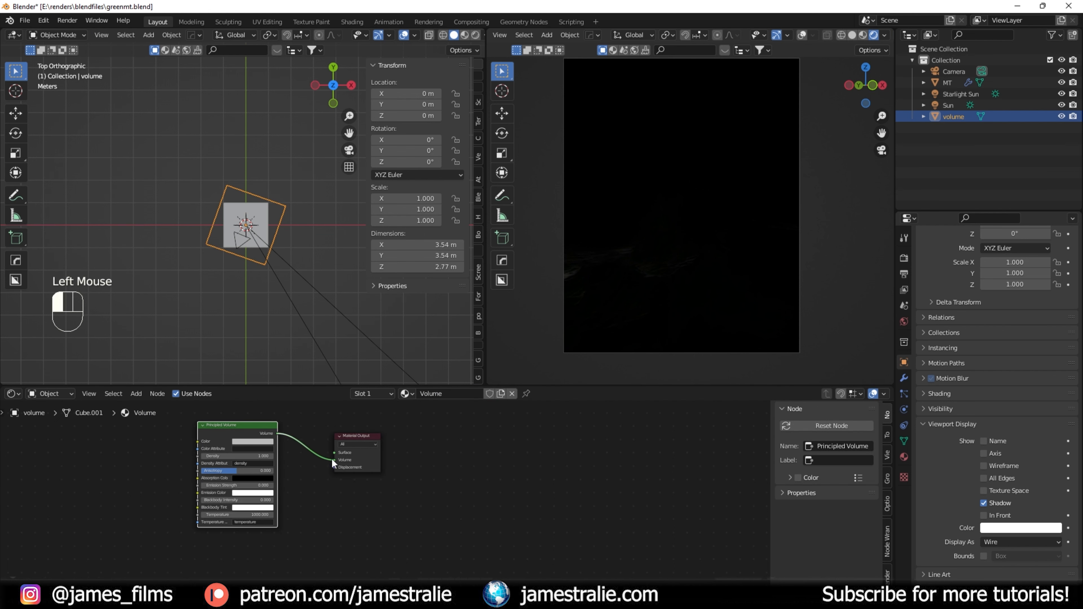
{"action": "left_click_drag", "start_coordinate": [332, 463], "coordinate": [332, 462]}
- Raise the volume cube about 0.445 m along the Z axis
{"action": "scroll", "coordinate": [316, 459], "scroll_direction": "up", "scroll_amount": 3}
{"action": "middle_click_drag", "start_coordinate": [299, 445], "coordinate": [361, 460]}
{"action": "scroll", "coordinate": [304, 443], "scroll_direction": "up", "scroll_amount": 4}
{"action": "middle_click_drag", "start_coordinate": [303, 442], "coordinate": [327, 464]}
{"action": "middle_click_drag", "start_coordinate": [267, 373], "coordinate": [254, 184]}
{"action": "scroll", "coordinate": [276, 251], "scroll_direction": "up", "scroll_amount": 1}
{"action": "key", "text": "g"}
{"action": "key", "text": "z"}
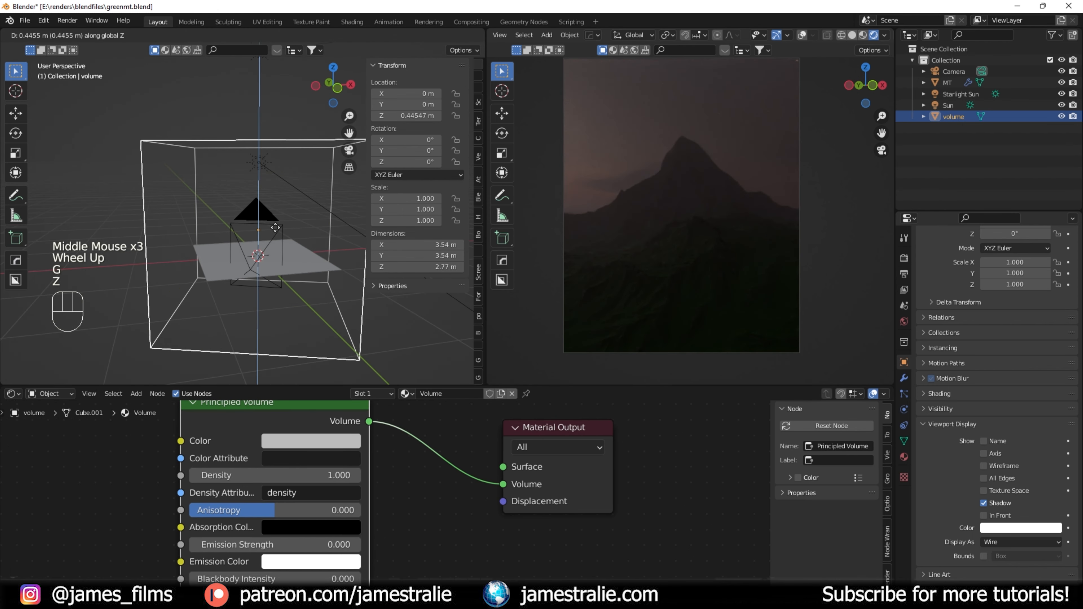
{"action": "left_click", "coordinate": [275, 227]}
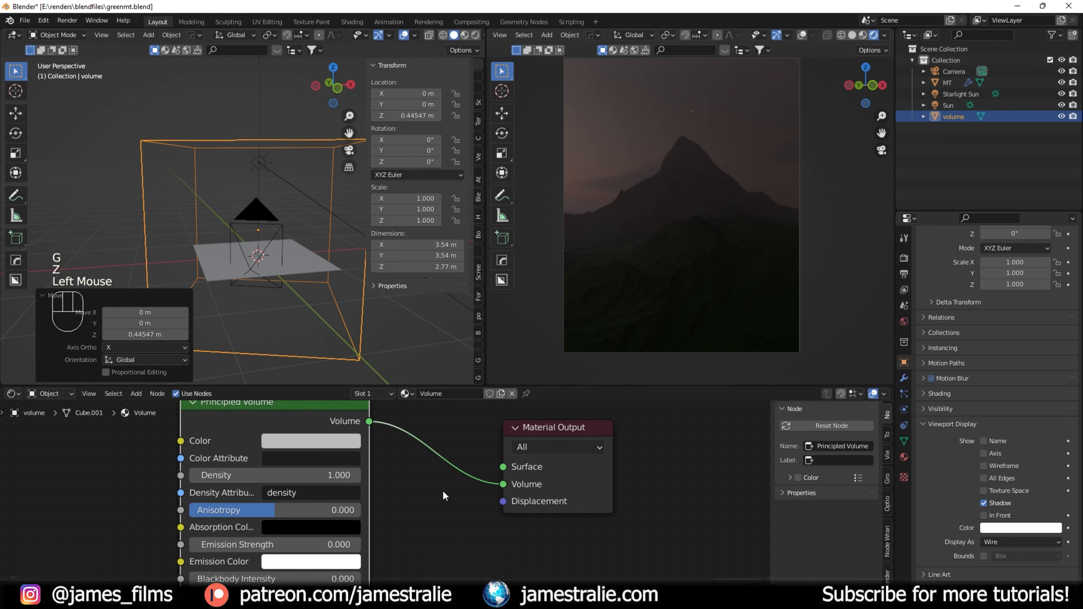
- Tint the Principled Volume node's color pale pink
{"action": "middle_click_drag", "start_coordinate": [443, 490], "coordinate": [457, 500]}
{"action": "left_click", "coordinate": [362, 451]}
{"action": "left_click_drag", "start_coordinate": [413, 255], "coordinate": [411, 226]}
{"action": "left_click", "coordinate": [341, 285]}
{"action": "left_click_drag", "start_coordinate": [339, 285], "coordinate": [341, 289]}
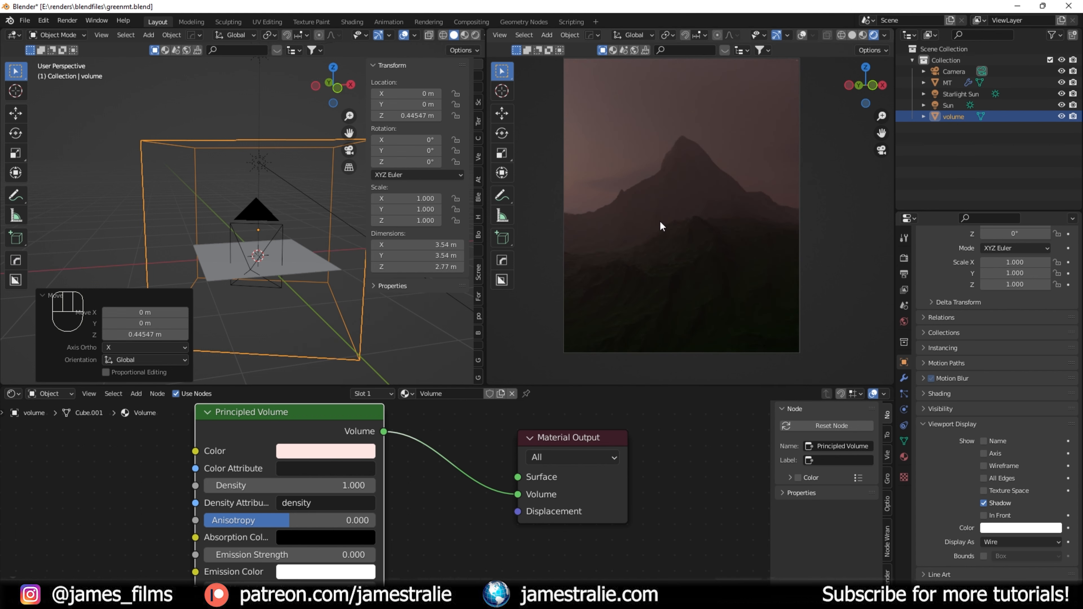
- Select the Sun light and tint its color pale pink with hue 0.899 and saturation 0.145
{"action": "scroll", "coordinate": [682, 211], "scroll_direction": "down", "scroll_amount": 1}
{"action": "middle_click_drag", "start_coordinate": [301, 247], "coordinate": [275, 178]}
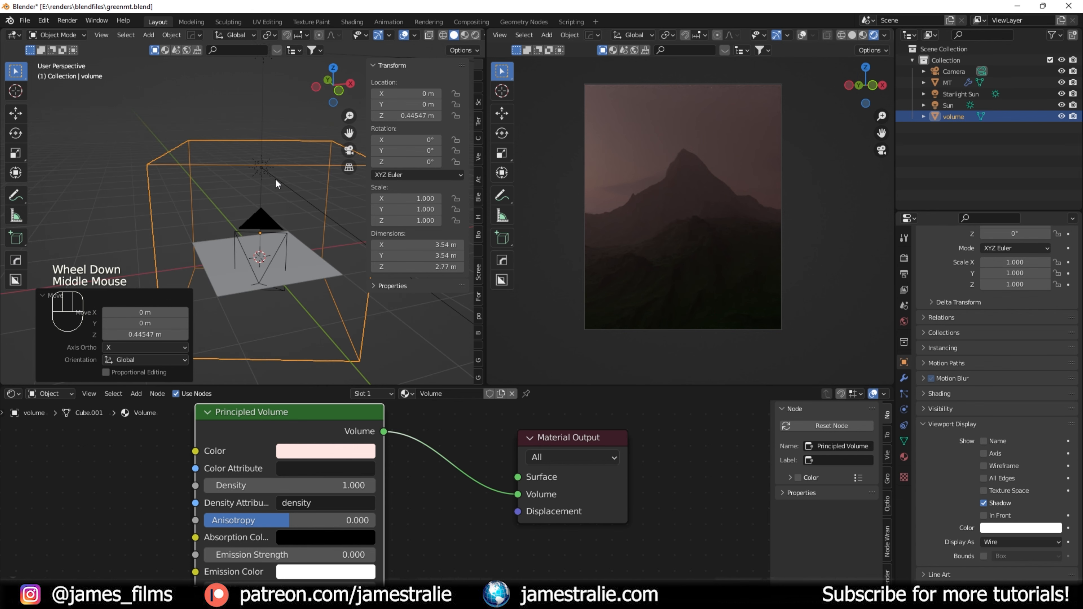
{"action": "left_click", "coordinate": [261, 167]}
{"action": "left_click", "coordinate": [904, 410]}
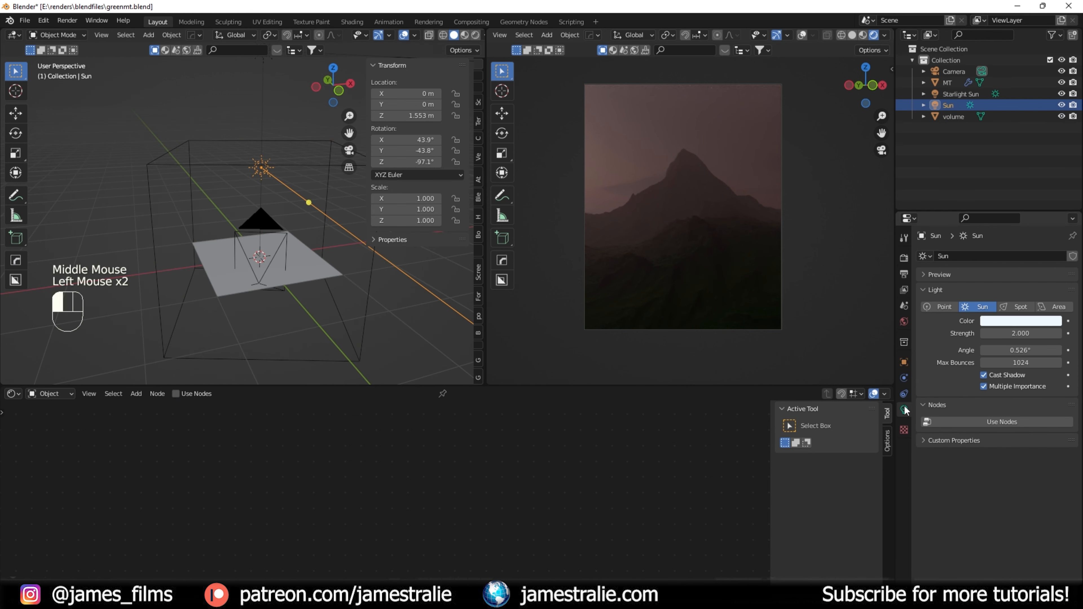
{"action": "left_click", "coordinate": [1014, 321]}
{"action": "left_click", "coordinate": [1000, 219]}
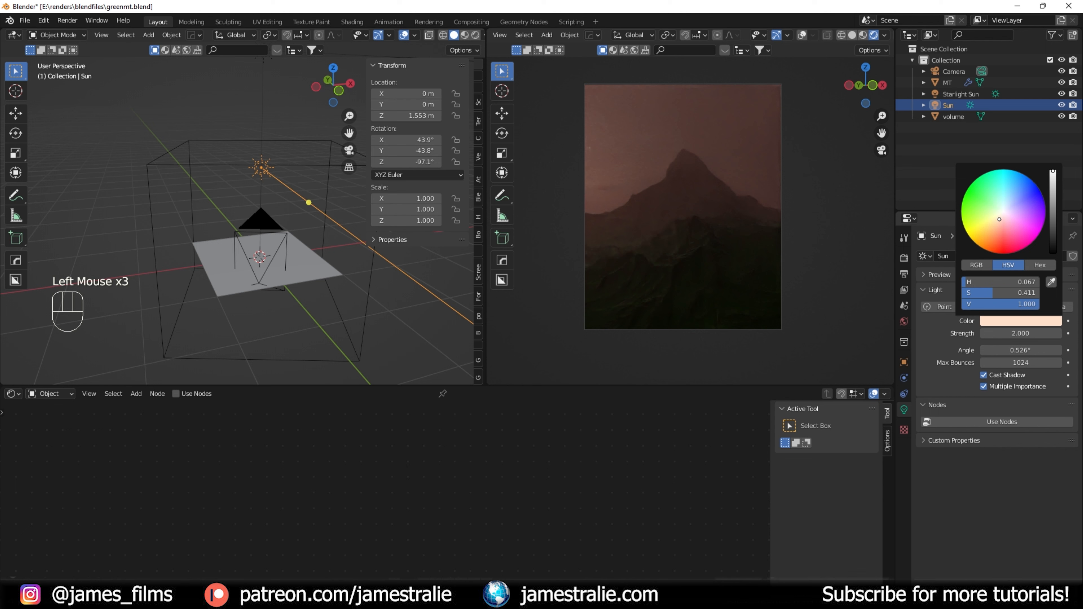
{"action": "left_click_drag", "start_coordinate": [1002, 219], "coordinate": [1005, 214]}
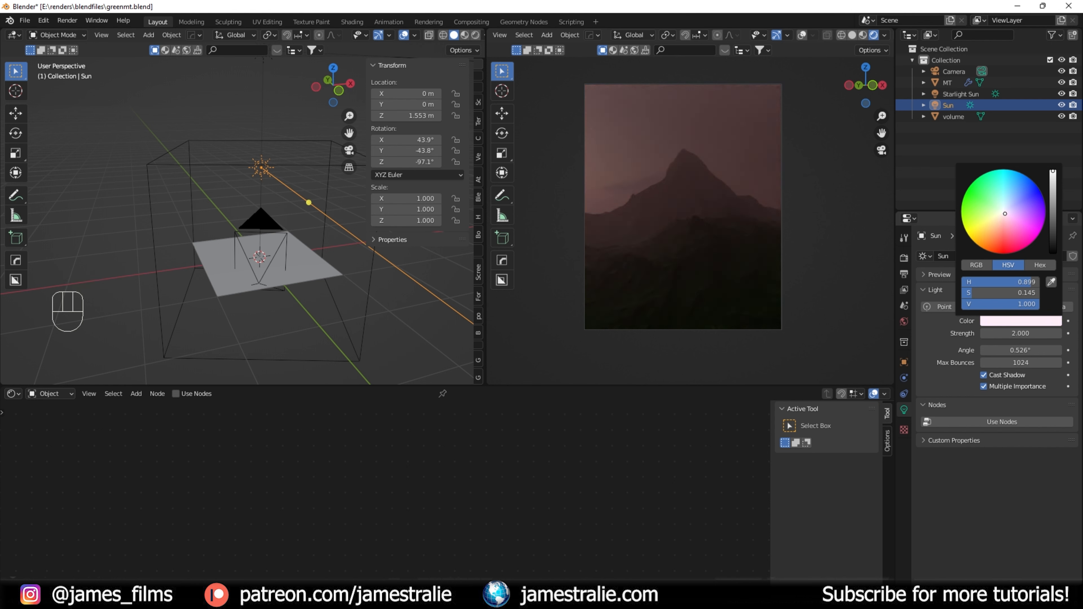
- Set the sun light's strength to 12
{"action": "left_click_drag", "start_coordinate": [1032, 333], "coordinate": [1038, 333]}
{"action": "scroll", "coordinate": [780, 276], "scroll_direction": "up", "scroll_amount": 2}
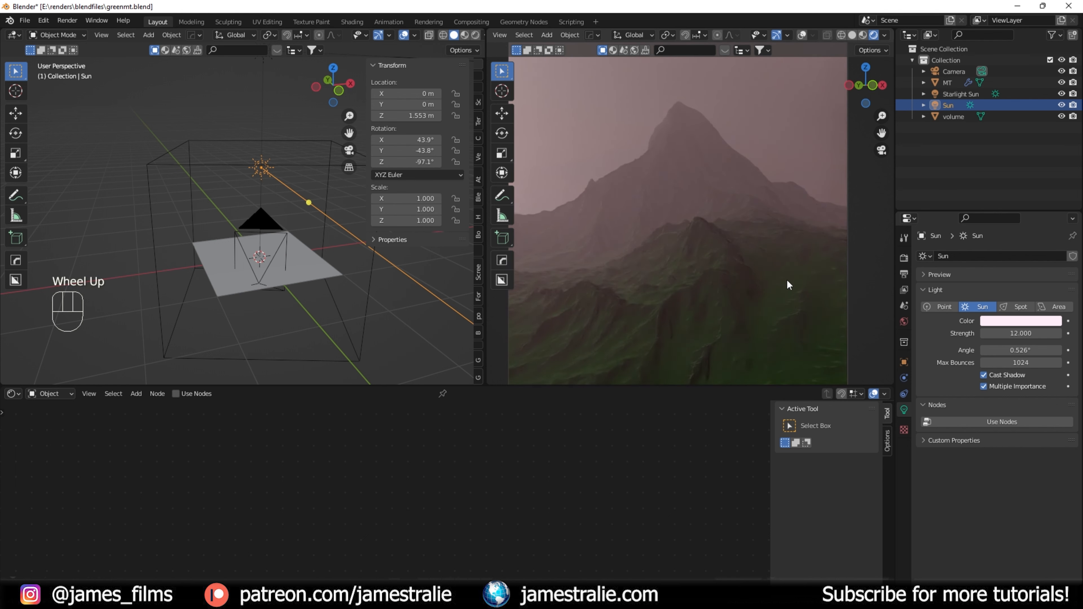
{"action": "scroll", "coordinate": [783, 281], "scroll_direction": "up", "scroll_amount": 3}
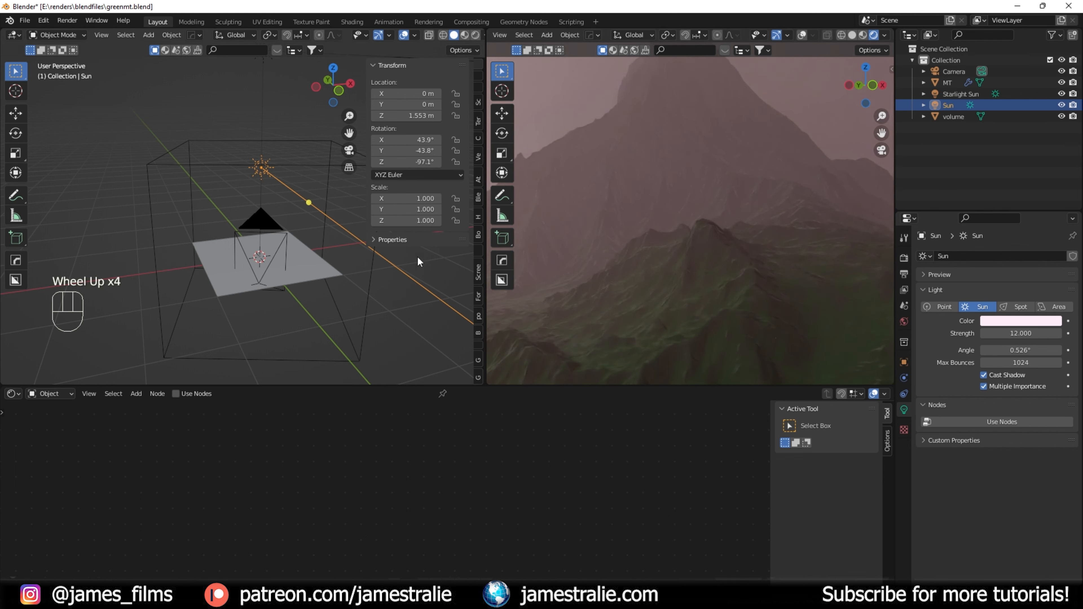
- Select the MT mountain, test its material's Specular at 1, reduce it to 0 and save the file
{"action": "left_click", "coordinate": [310, 273]}
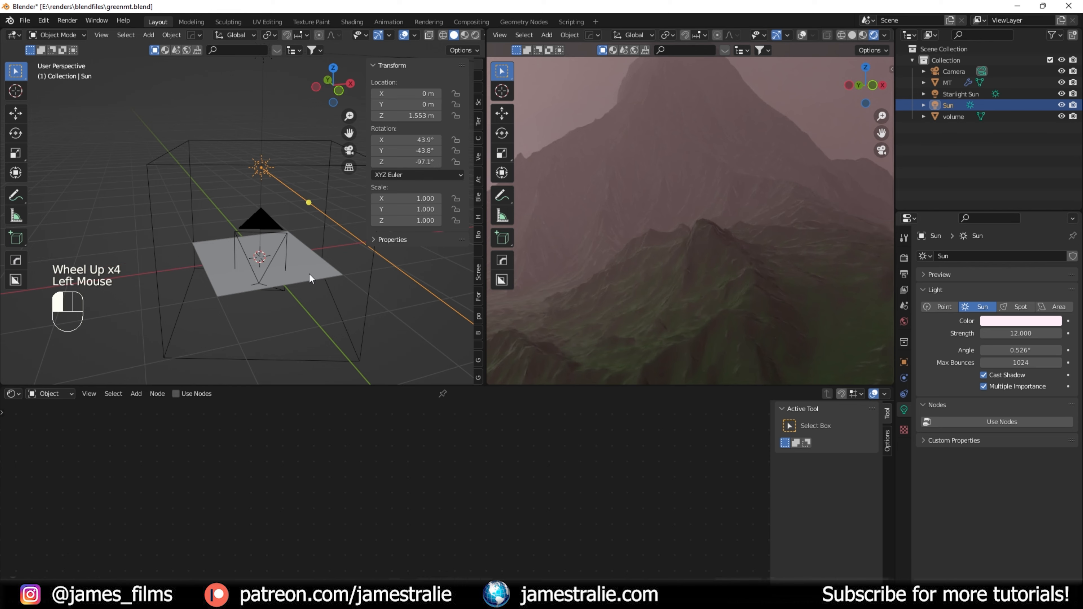
{"action": "middle_click_drag", "start_coordinate": [631, 495], "coordinate": [384, 495]}
{"action": "left_click_drag", "start_coordinate": [560, 475], "coordinate": [687, 476]}
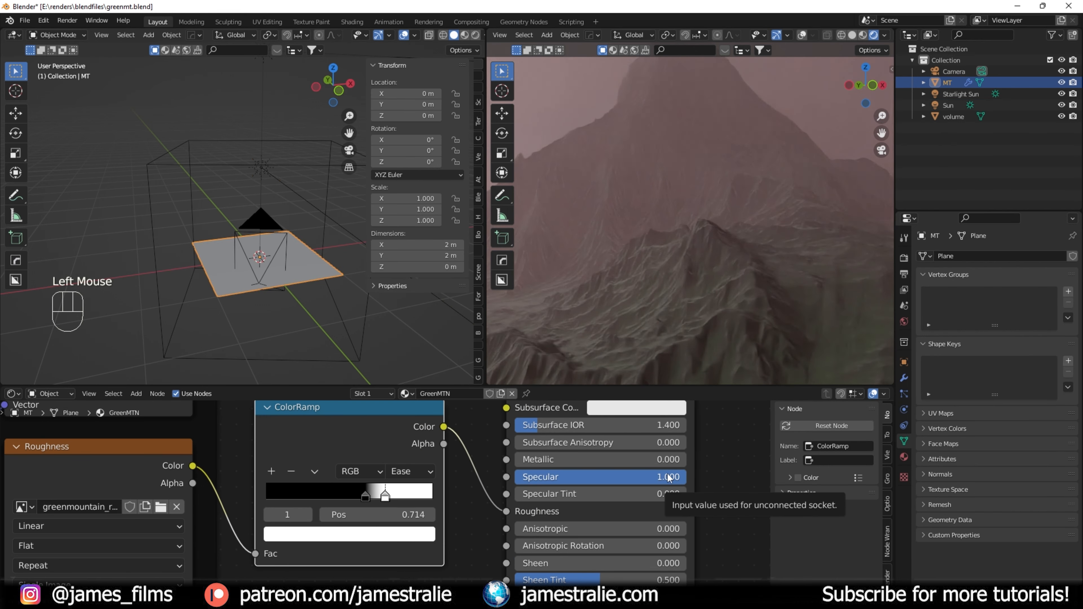
{"action": "left_click_drag", "start_coordinate": [665, 477], "coordinate": [519, 476]}
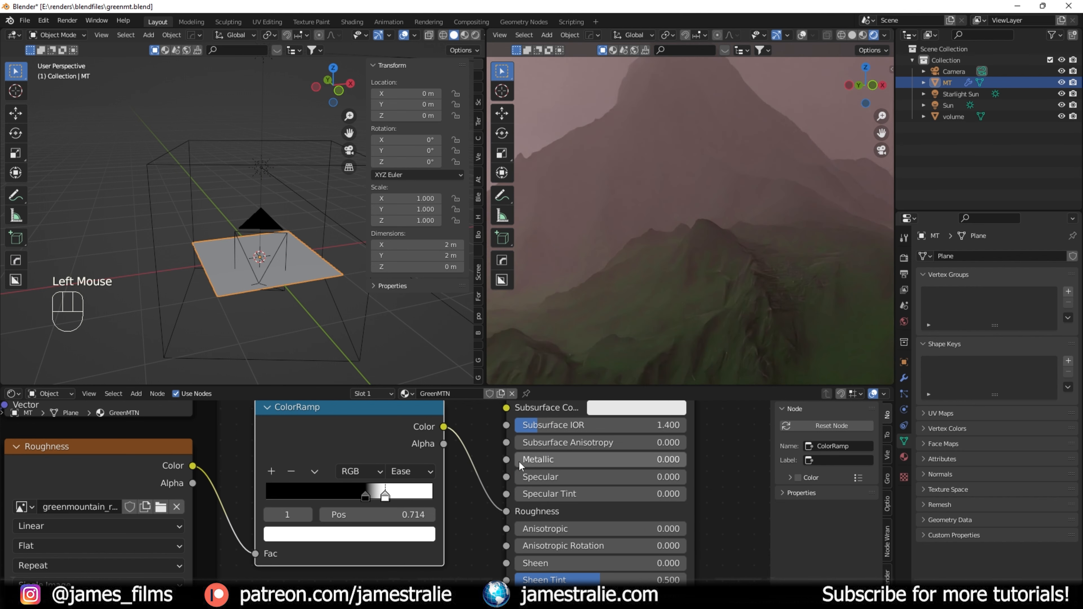
{"action": "scroll", "coordinate": [598, 291], "scroll_direction": "down", "scroll_amount": 5}
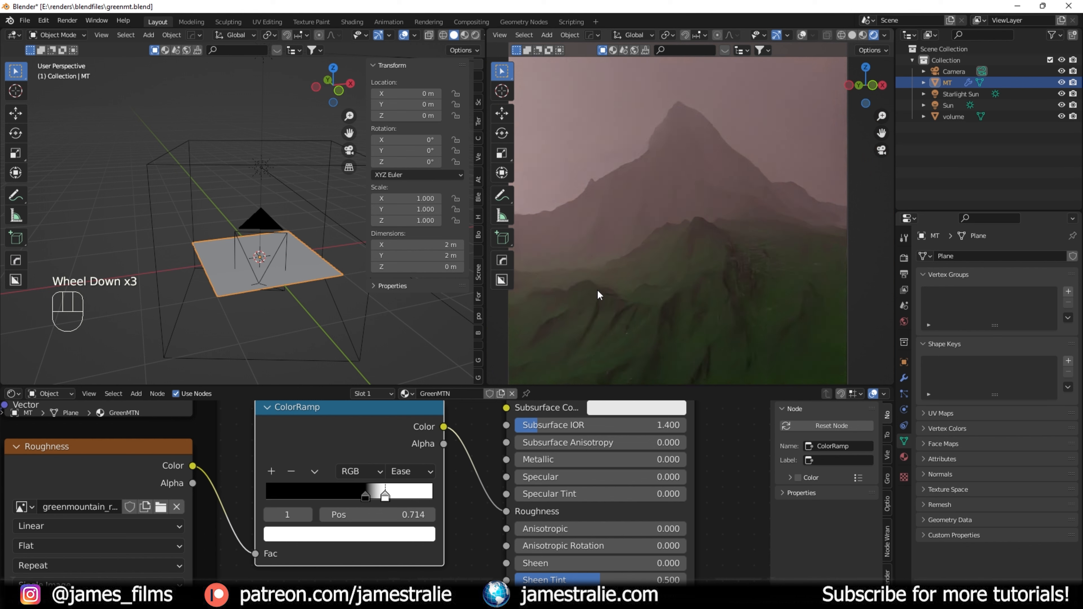
{"action": "key", "text": "ctrl+s"}
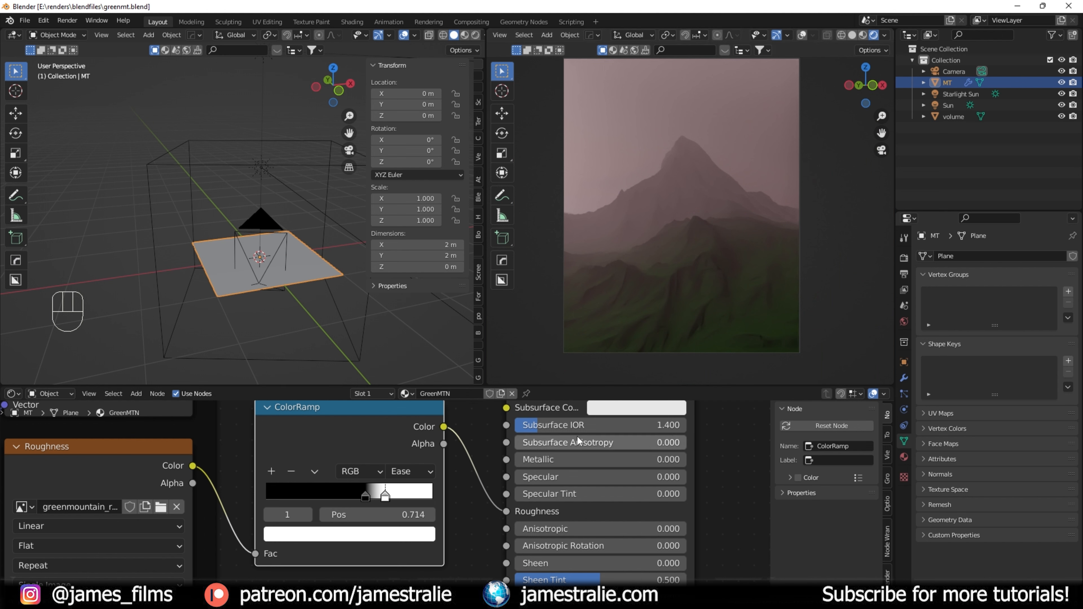
- Set the GreenMTN material's Specular to 0.01 and save the file
{"action": "left_click", "coordinate": [568, 478]}
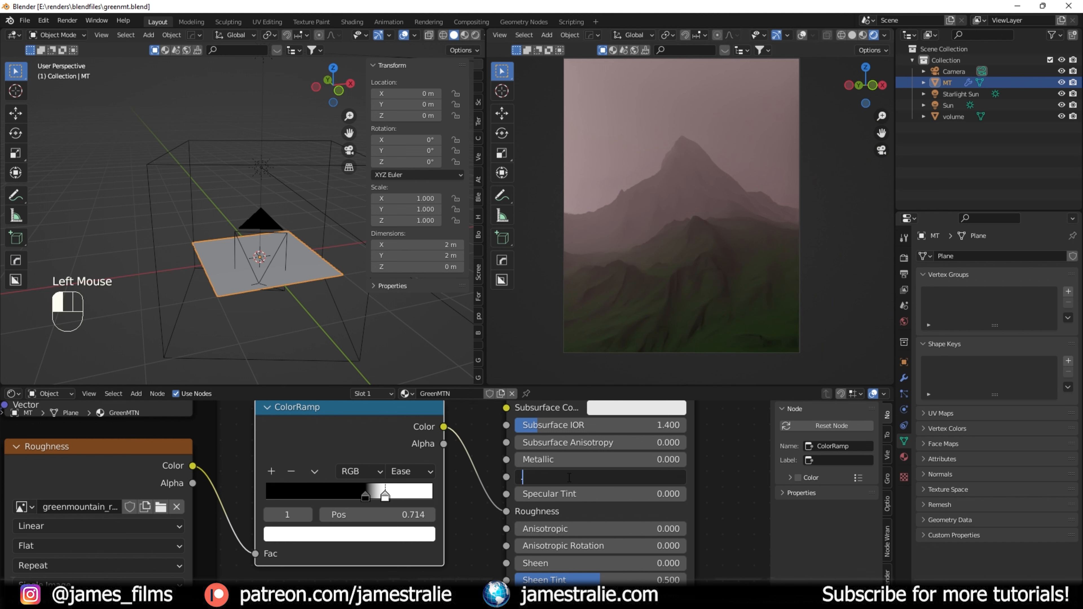
{"action": "type", "text": ".01"}
{"action": "key", "text": "Return"}
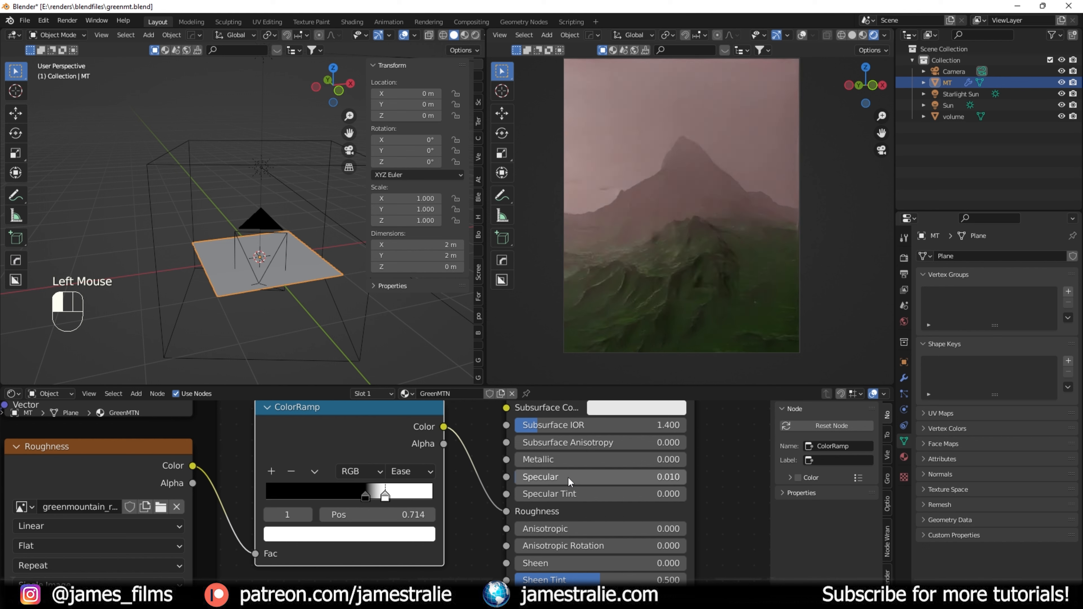
{"action": "key", "text": "ctrl+s"}
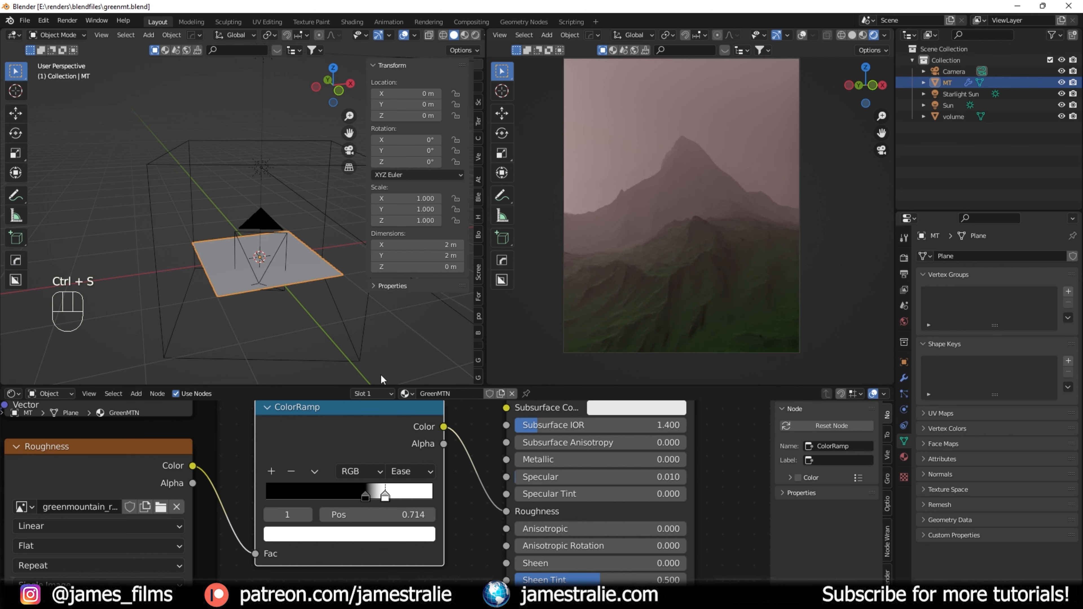
- Select the Sun light above the mountain and set its strength to 20
{"action": "middle_click_drag", "start_coordinate": [276, 233], "coordinate": [272, 196]}
{"action": "left_click", "coordinate": [270, 193]}
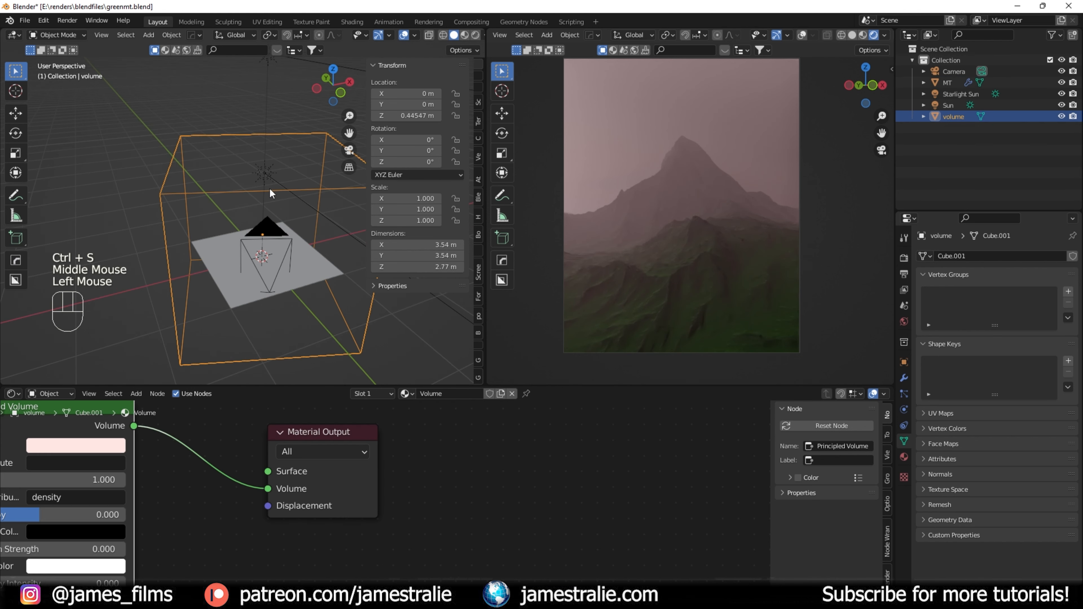
{"action": "double_click", "coordinate": [265, 171]}
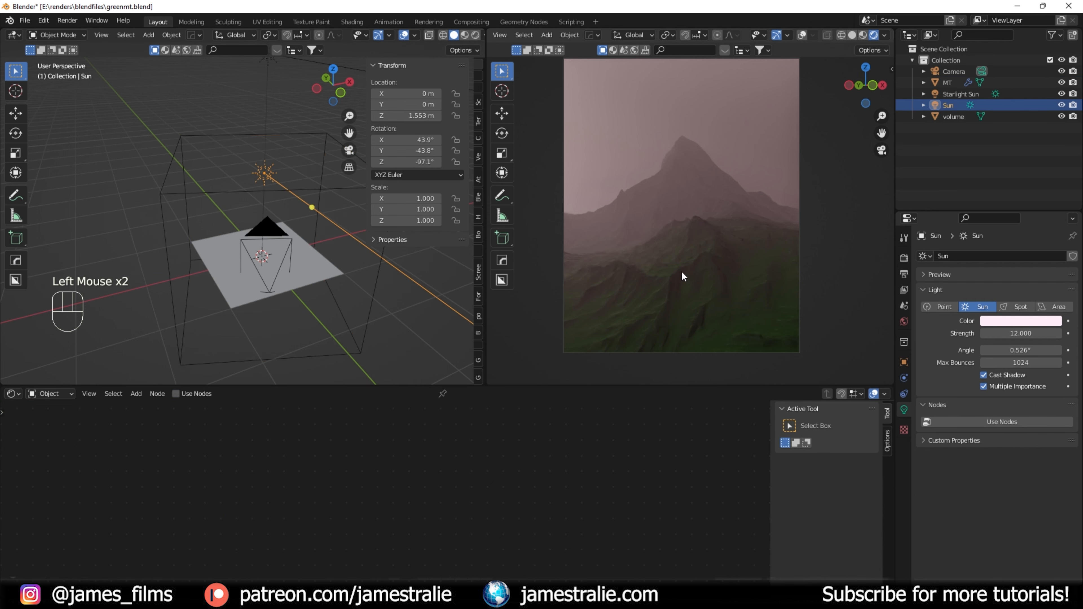
{"action": "left_click", "coordinate": [997, 332]}
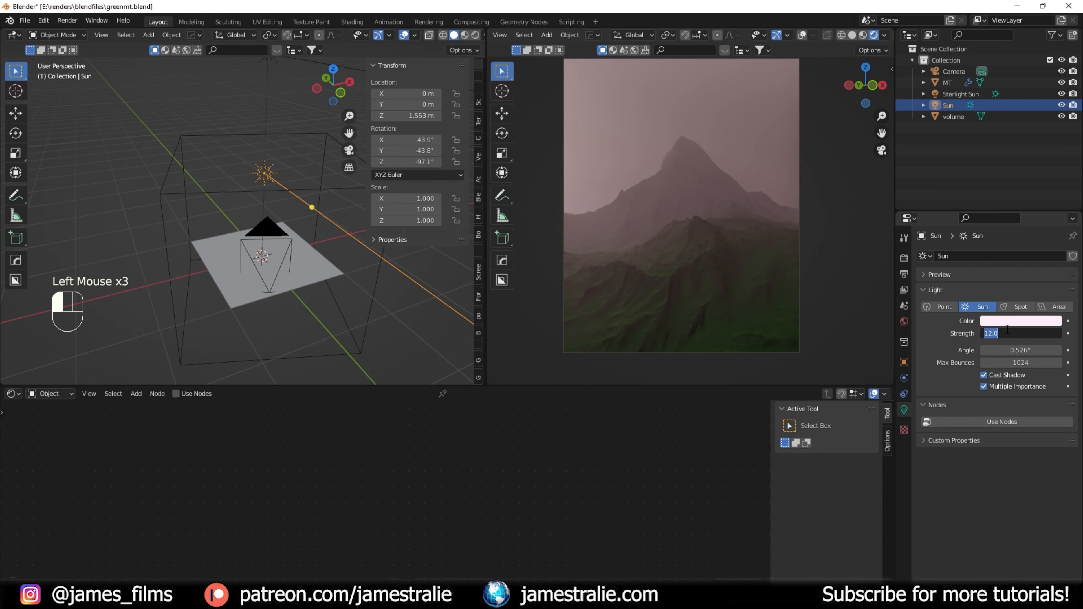
{"action": "type", "text": "20"}
{"action": "key", "text": "Return"}
{"action": "middle_click_drag", "start_coordinate": [786, 251], "coordinate": [787, 269], "text": "shift"}
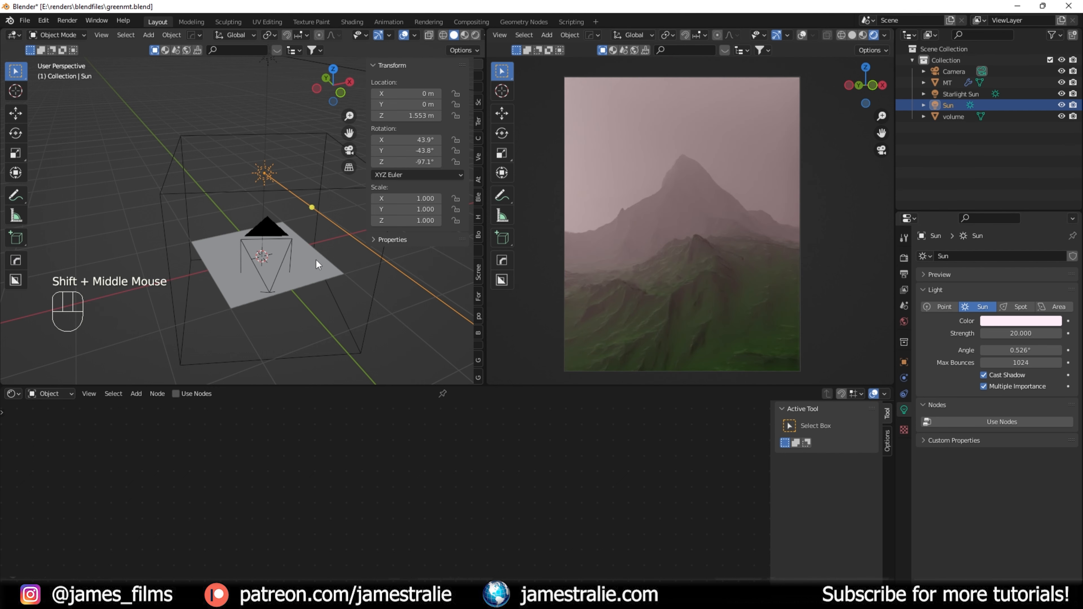
- Duplicate the MT mountain plane and move the copy horizontally to about X 1.08 m, Y 2.07 m
{"action": "left_click", "coordinate": [316, 260]}
{"action": "key", "text": "shift+d"}
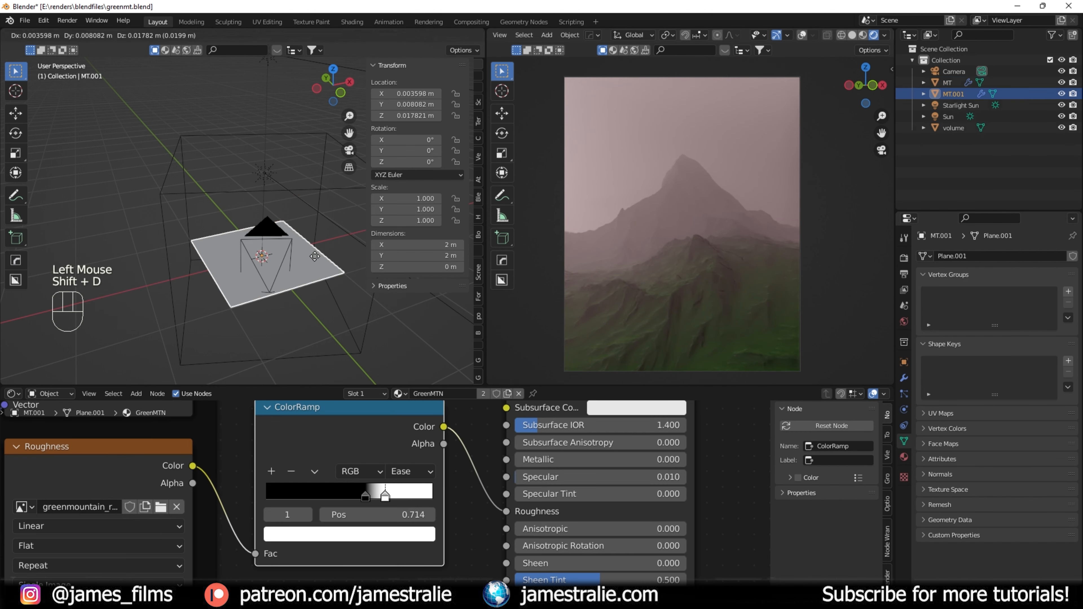
{"action": "left_click", "coordinate": [315, 256]}
{"action": "key", "text": "g"}
{"action": "key", "text": "shift+z"}
{"action": "left_click", "coordinate": [311, 188]}
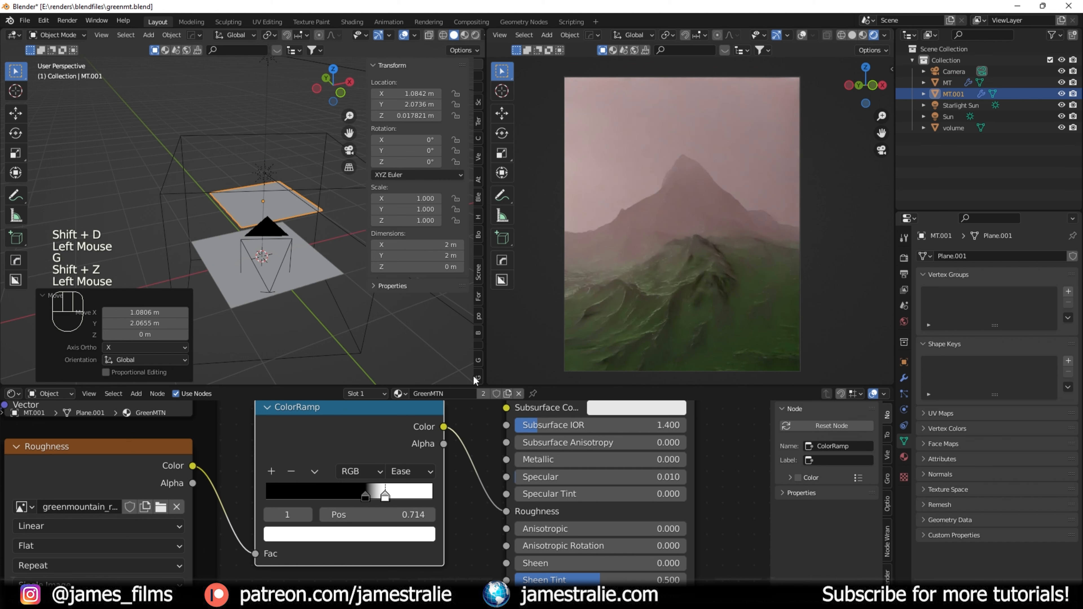
- Make the copied mountain's material single-user and set its Normal Map strength to 4
{"action": "left_click", "coordinate": [483, 393]}
{"action": "middle_click_drag", "start_coordinate": [480, 401], "coordinate": [480, 261]}
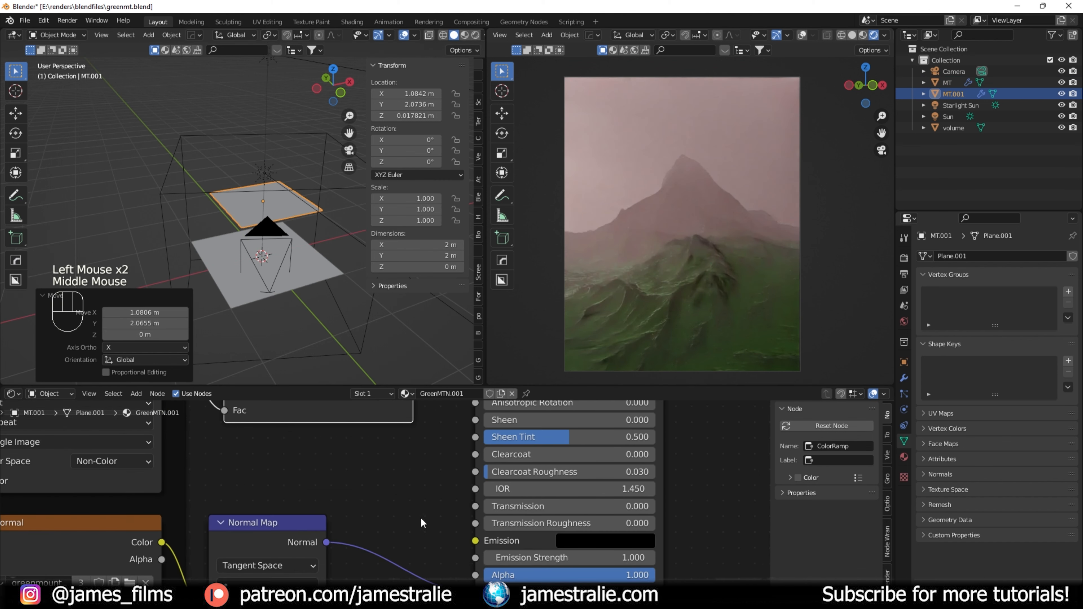
{"action": "middle_click_drag", "start_coordinate": [438, 528], "coordinate": [481, 464]}
{"action": "left_click", "coordinate": [363, 541]}
{"action": "type", "text": "4"}
{"action": "key", "text": "Return"}
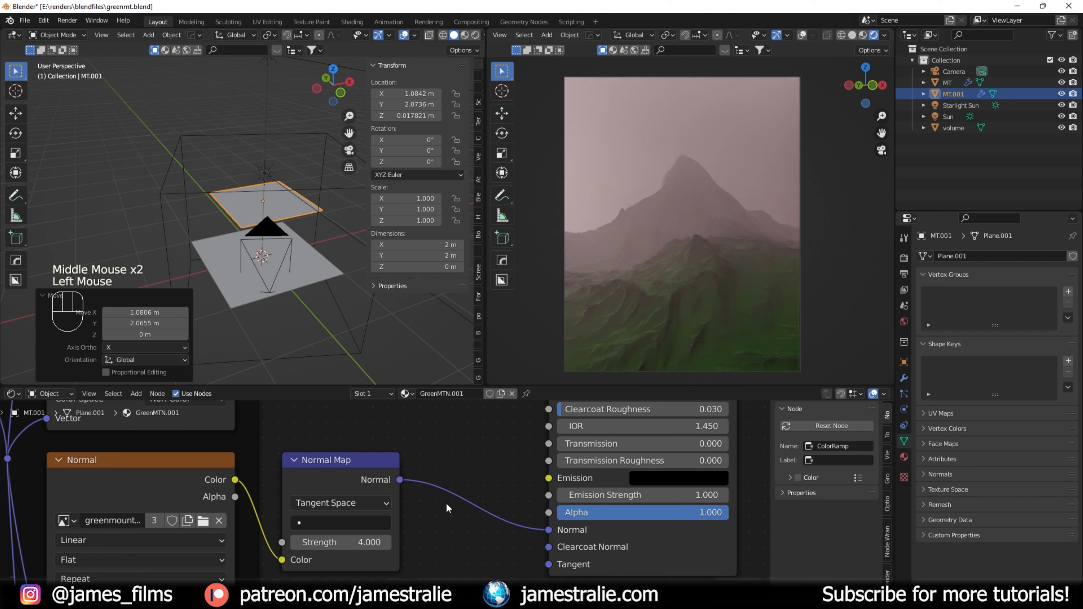
- Hide the fog volume and reposition the copied mountain horizontally behind the original, at about X 0 m, Y 2.45 m
{"action": "key", "text": "g"}
{"action": "key", "text": "shift+z"}
{"action": "left_click", "coordinate": [332, 213]}
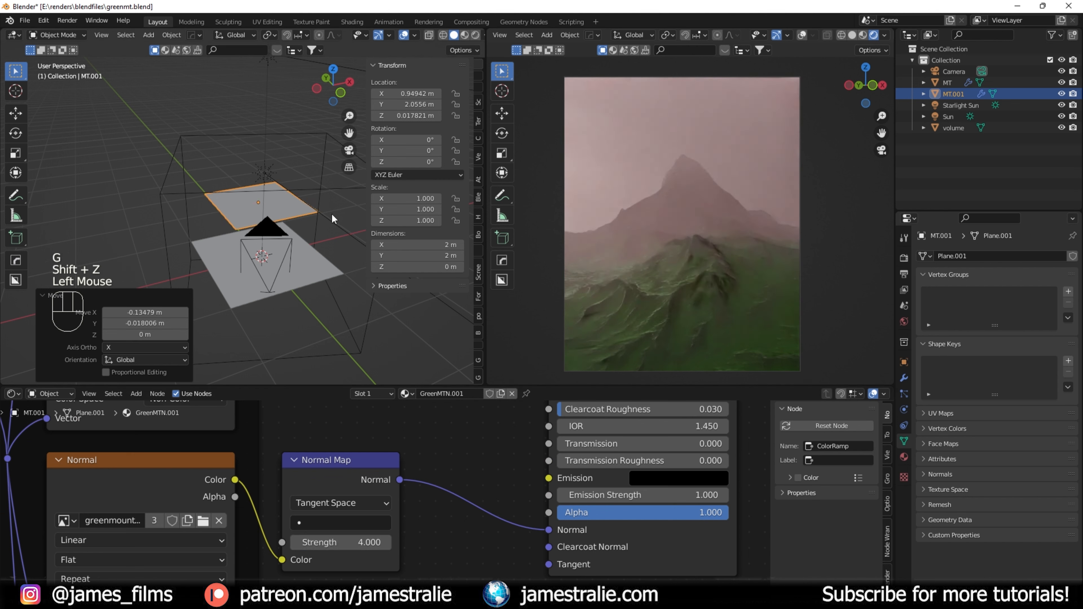
{"action": "left_click", "coordinate": [1061, 128]}
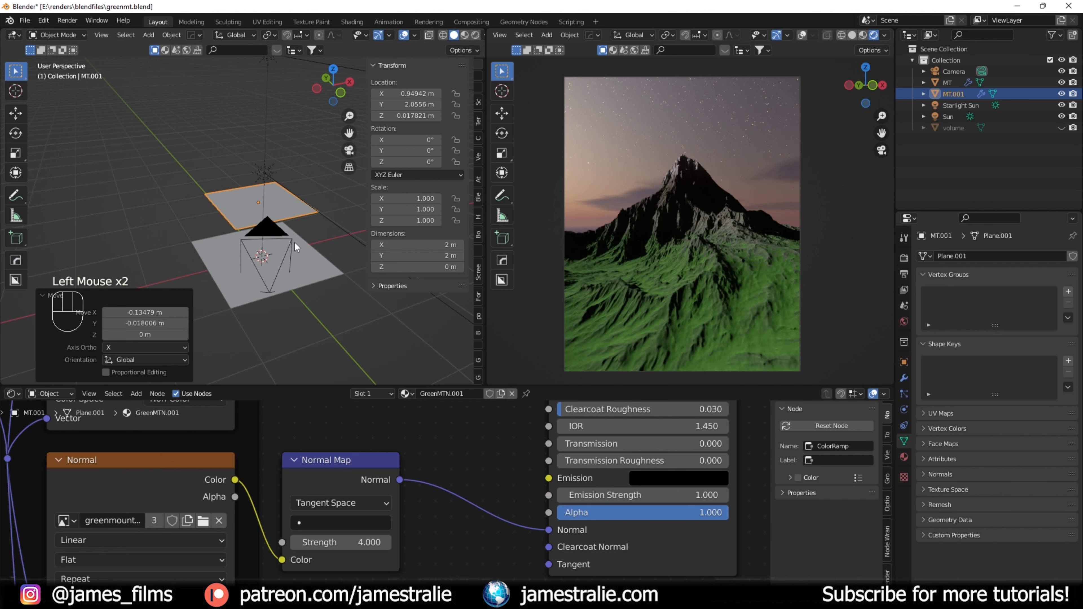
{"action": "key", "text": "g"}
{"action": "key", "text": "shift+z"}
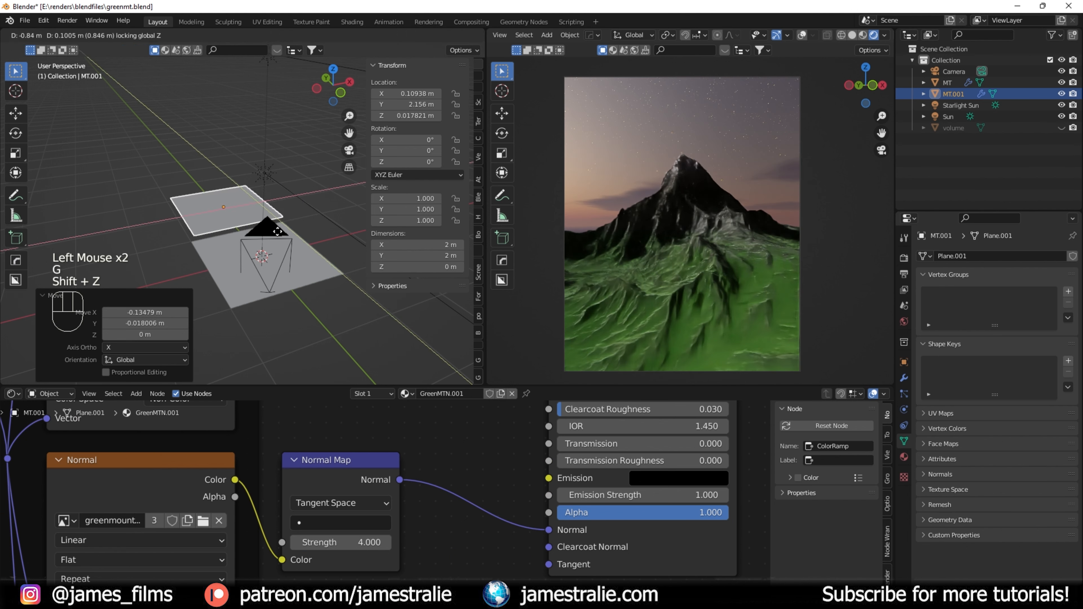
{"action": "left_click", "coordinate": [289, 253]}
{"action": "key", "text": "g"}
{"action": "key", "text": "shift+z"}
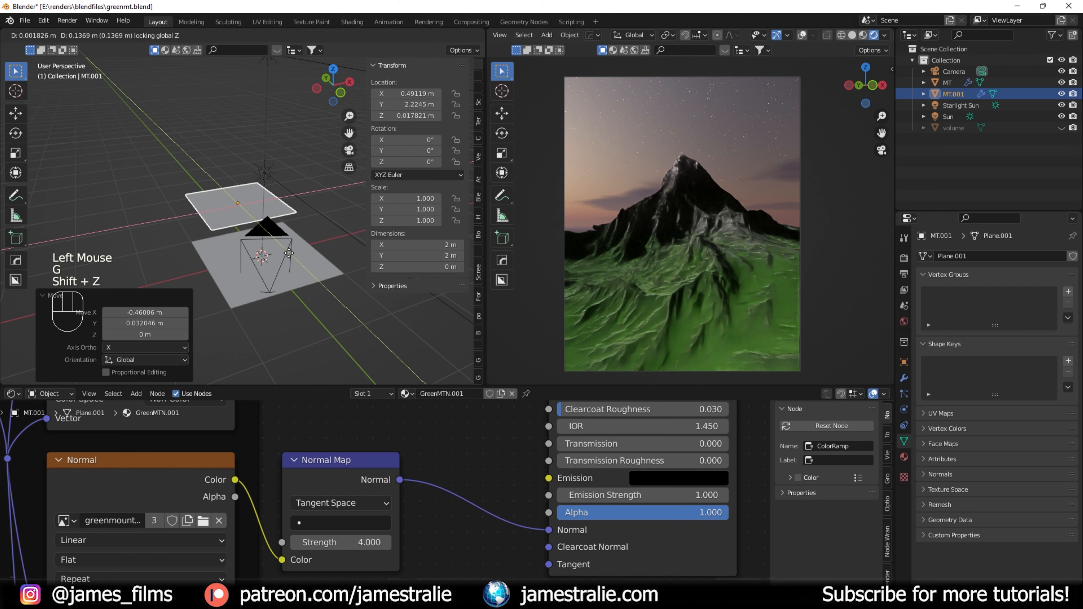
{"action": "left_click", "coordinate": [264, 254]}
- Set the copied mountain's Normal Map strength to 10 and scale its mesh up to about 7.51 m square in Edit Mode
{"action": "double_click", "coordinate": [363, 541]}
{"action": "type", "text": "10"}
{"action": "key", "text": "Return"}
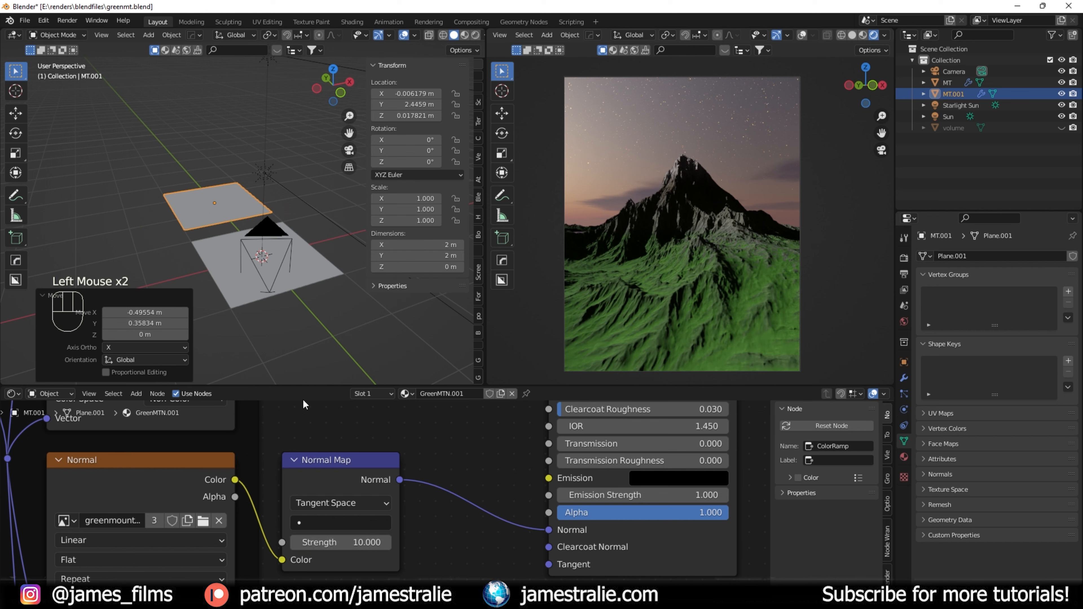
{"action": "key", "text": "Tab"}
{"action": "key", "text": "s"}
{"action": "left_click", "coordinate": [132, 246]}
{"action": "key", "text": "Tab"}
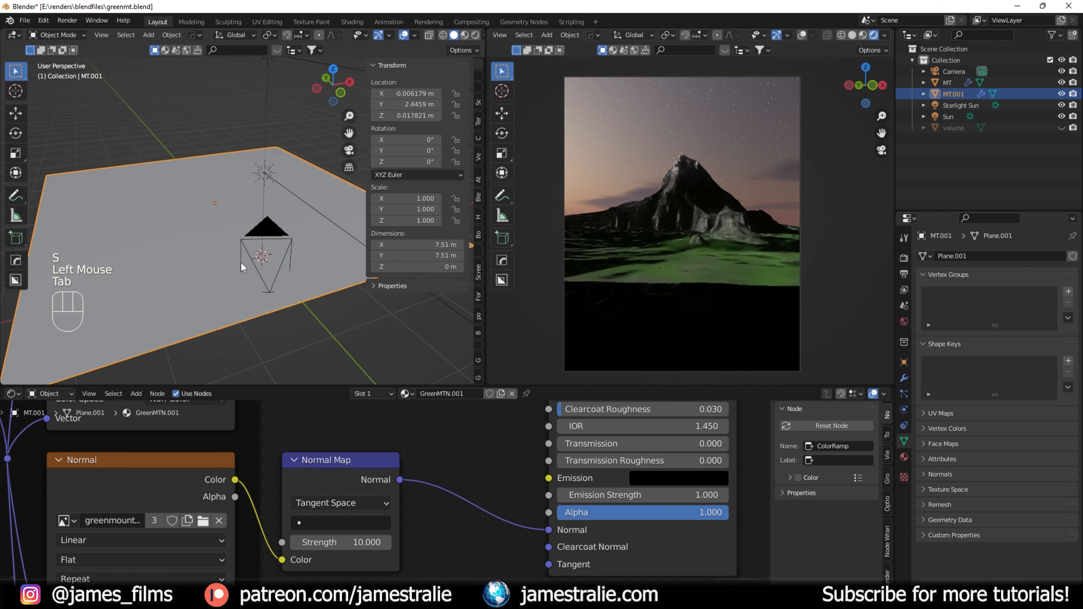
- Move the enlarged mountain horizontally to about X 1.78 m, Y 4.78 m and lower it to about Z -0.26 m
{"action": "key", "text": "g"}
{"action": "key", "text": "shift+z"}
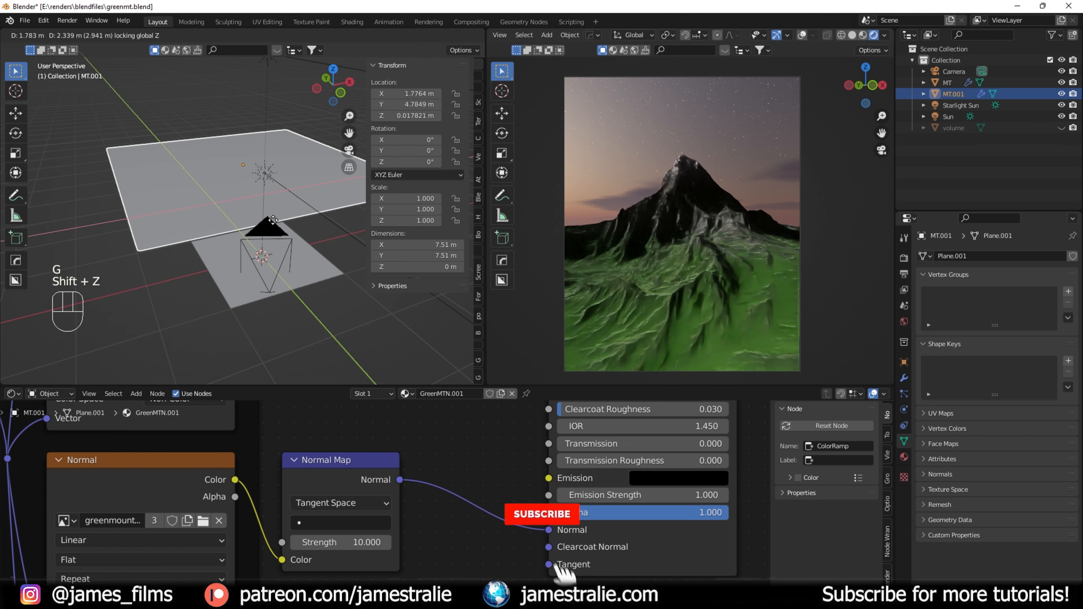
{"action": "left_click", "coordinate": [273, 219]}
{"action": "key", "text": "g"}
{"action": "key", "text": "z"}
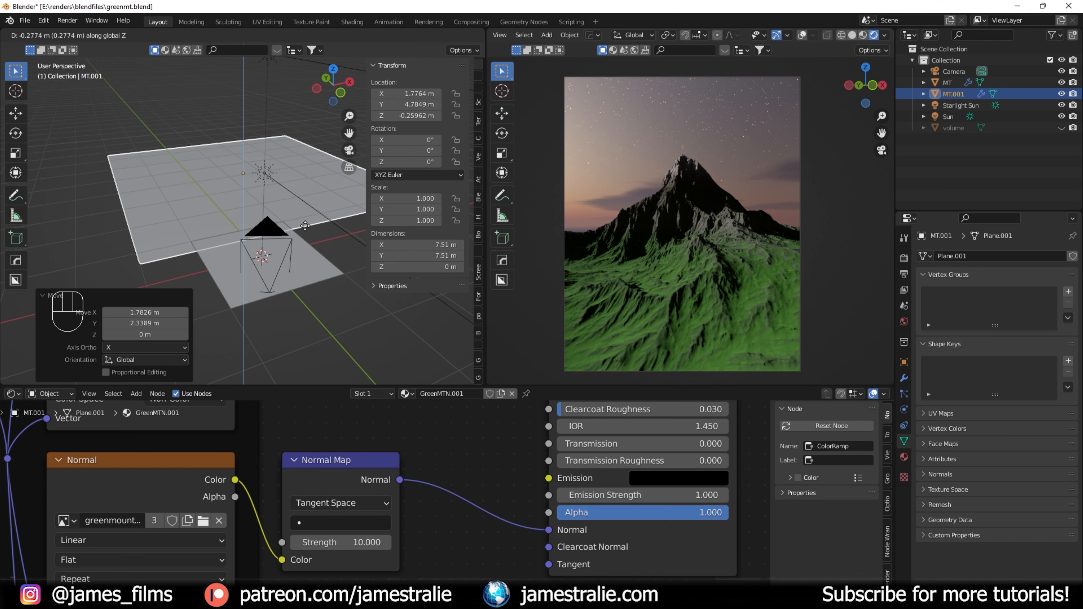
{"action": "left_click", "coordinate": [306, 230]}
- Scale the background mountain's mesh down to about 4.62 m square and reposition it at about X 1.01 m, Y 3.79 m
{"action": "key", "text": "g"}
{"action": "key", "text": "shift+z"}
{"action": "left_click", "coordinate": [333, 243]}
{"action": "key", "text": "s"}
{"action": "left_click", "coordinate": [300, 230]}
{"action": "key", "text": "Tab"}
{"action": "key", "text": "g"}
{"action": "key", "text": "shift+z"}
{"action": "left_click", "coordinate": [301, 244]}
- Set the background mountain material's Normal Map strength to 2 and its Displacement scale to 2
{"action": "left_click", "coordinate": [342, 538]}
{"action": "type", "text": "2"}
{"action": "left_click", "coordinate": [451, 555]}
{"action": "scroll", "coordinate": [445, 540], "scroll_direction": "down", "scroll_amount": 3}
{"action": "middle_click_drag", "start_coordinate": [445, 539], "coordinate": [290, 409]}
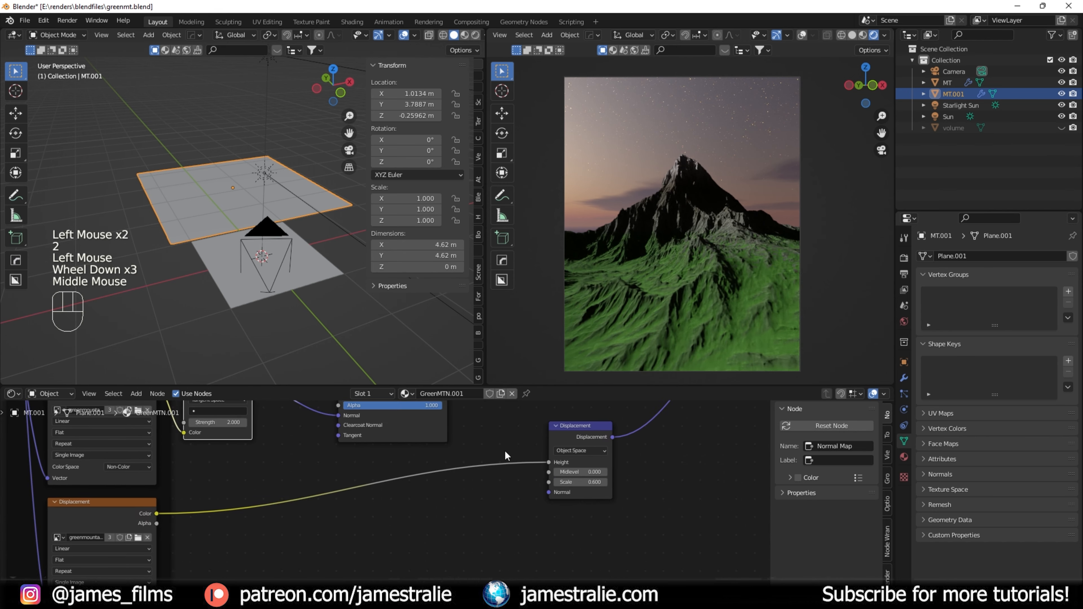
{"action": "middle_click_drag", "start_coordinate": [505, 454], "coordinate": [454, 477]}
{"action": "left_click_drag", "start_coordinate": [546, 505], "coordinate": [606, 506]}
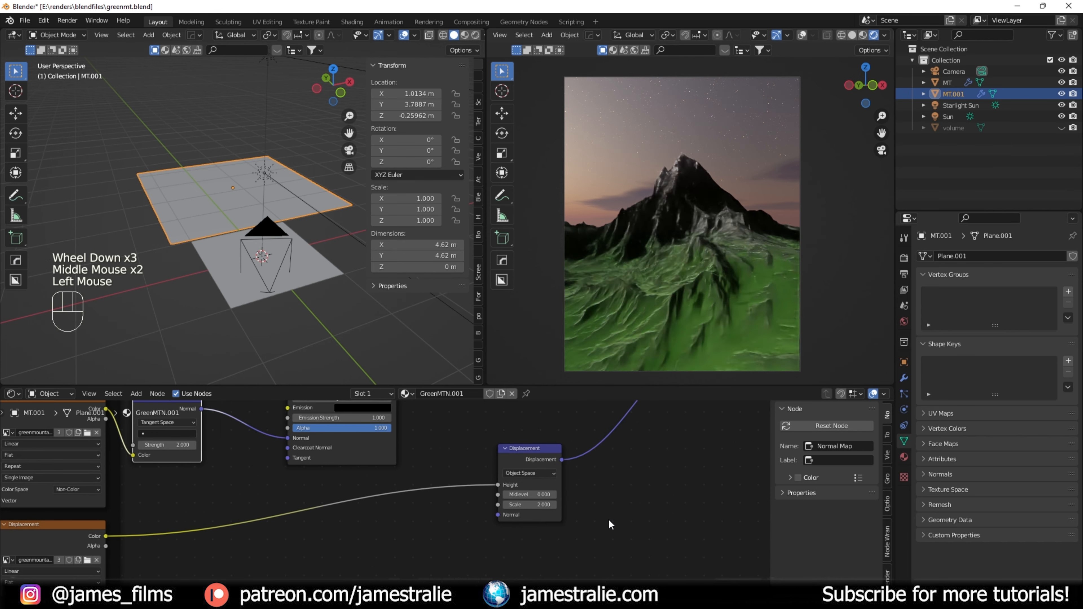
- Move the background mountain to about X -0.11 m, Y 4.93 m and rotate it about 193° around the Z axis
{"action": "key", "text": "g"}
{"action": "key", "text": "shift+z"}
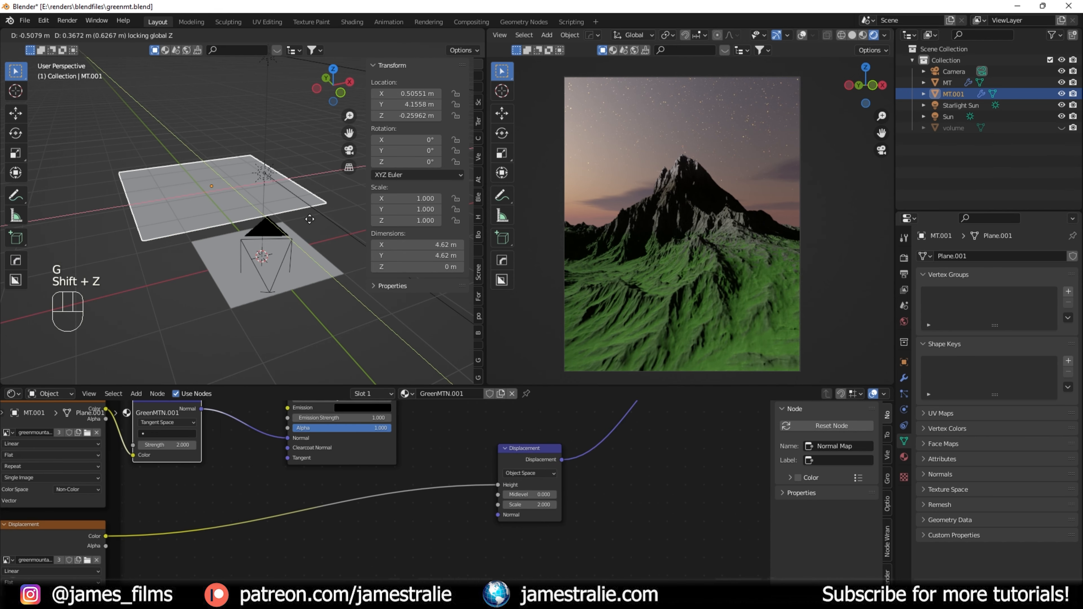
{"action": "left_click", "coordinate": [322, 220]}
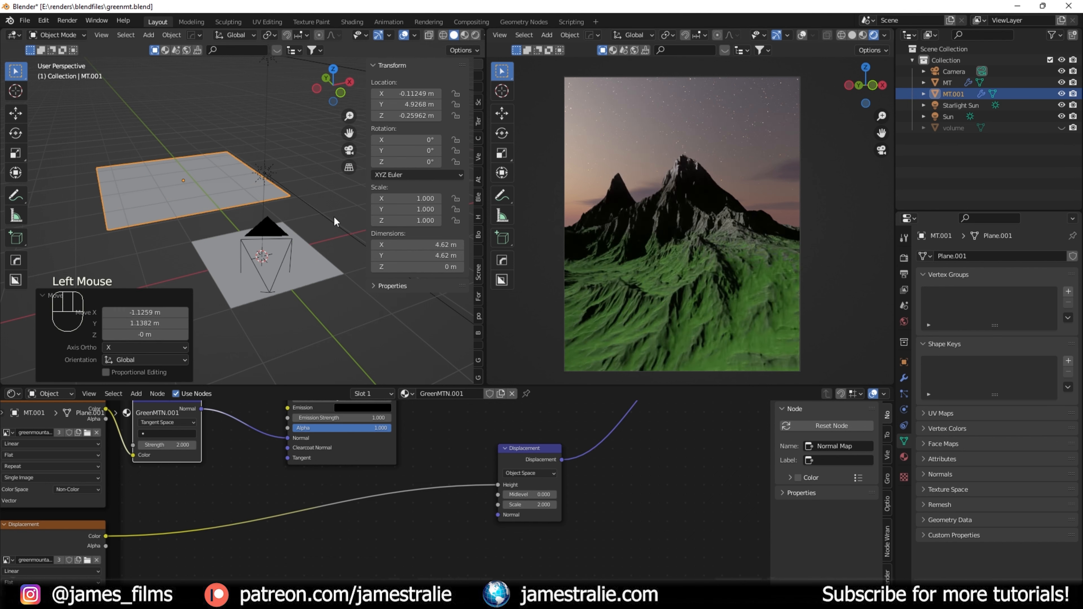
{"action": "key", "text": "r"}
{"action": "key", "text": "shift+z"}
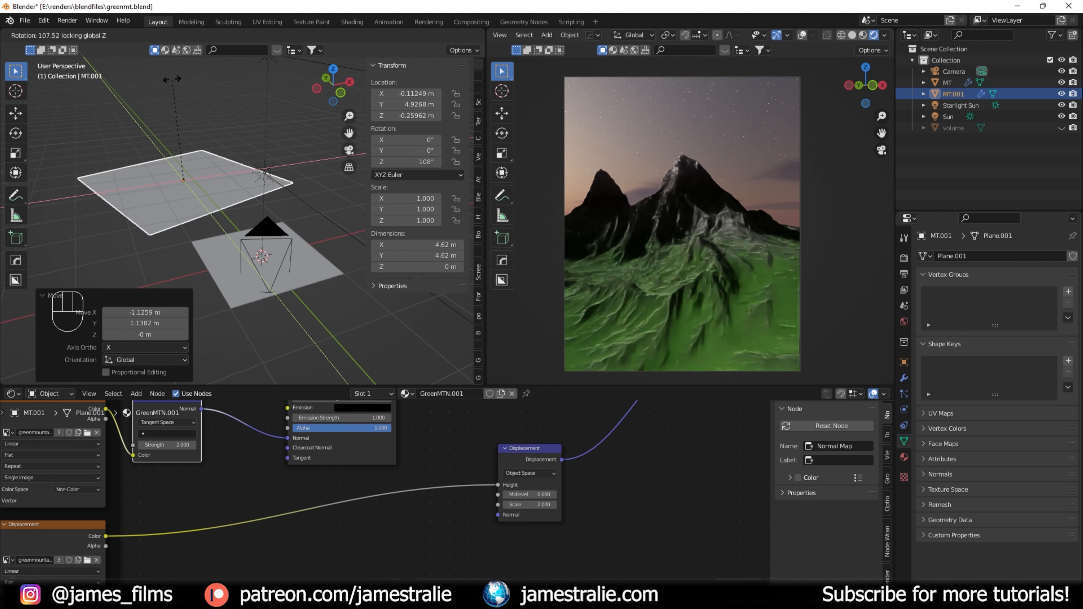
{"action": "left_click", "coordinate": [123, 182]}
- Set the background mountain's Displacement scale to 1.5 and shift the plane horizontally to about X 0.55 m, Y 5.07 m
{"action": "left_click", "coordinate": [536, 505]}
{"action": "type", "text": "1.5"}
{"action": "key", "text": "Return"}
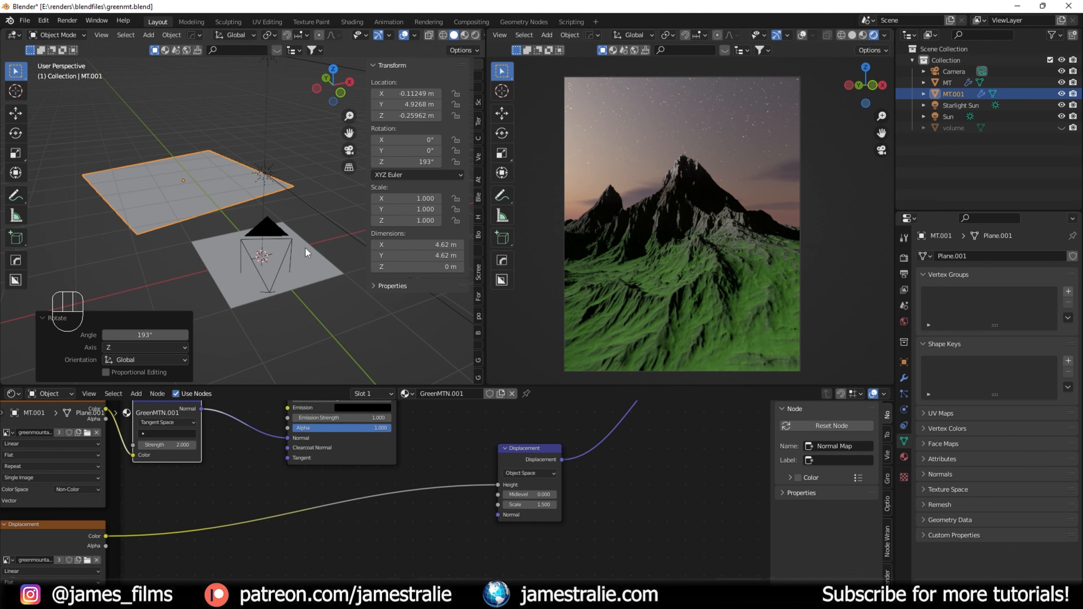
{"action": "key", "text": "g"}
{"action": "key", "text": "shift+z"}
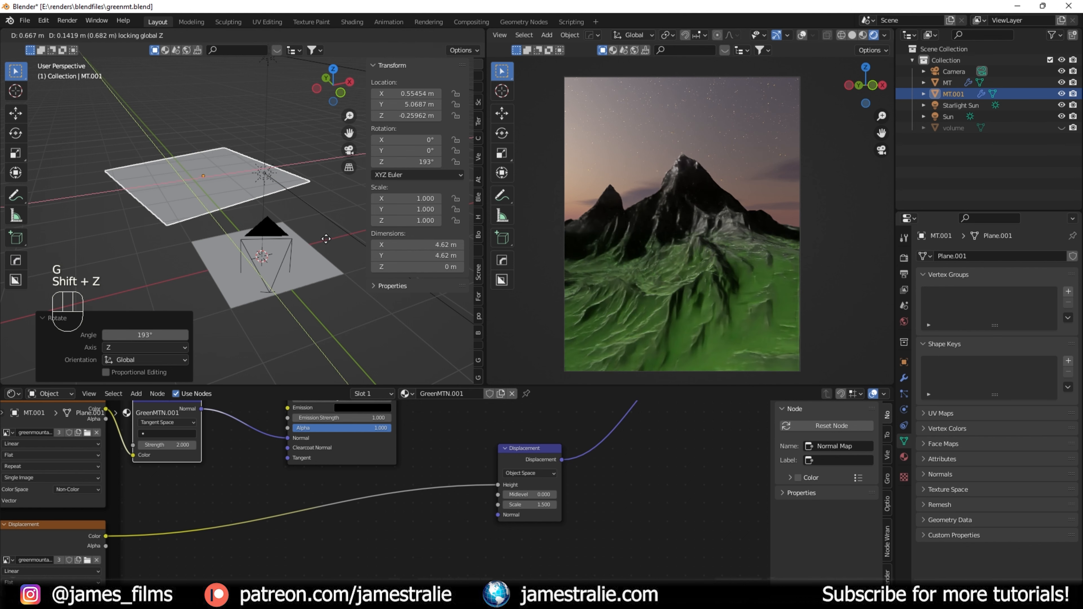
{"action": "left_click", "coordinate": [326, 239]}
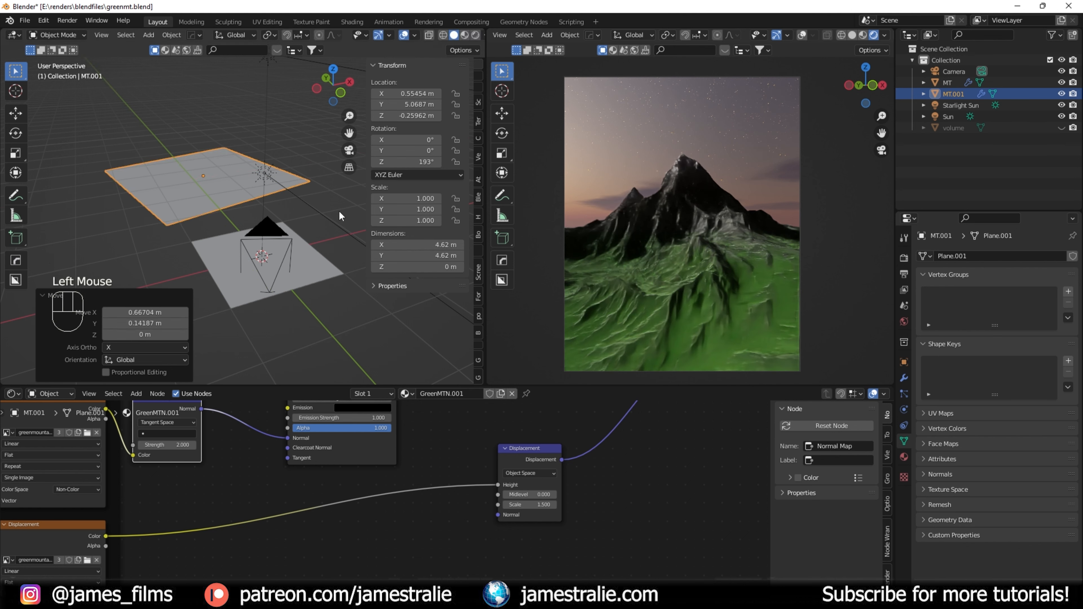
- Duplicate the background mountain and place the copy on the other side of the main peak at about X 2.81 m, Y 2.32 m
{"action": "key", "text": "shift+d"}
{"action": "key", "text": "g"}
{"action": "key", "text": "shift+z"}
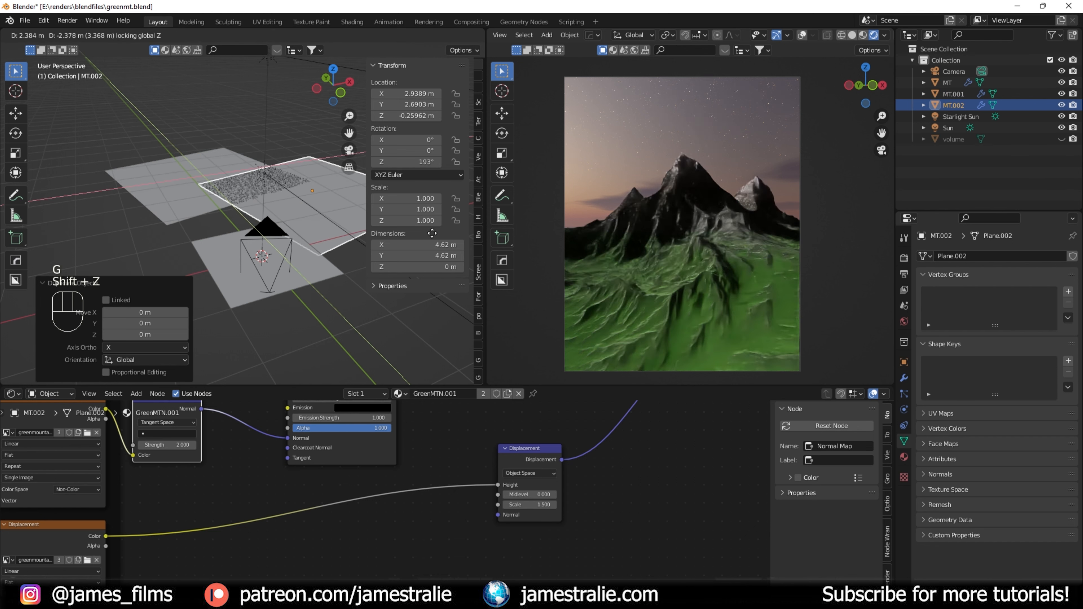
{"action": "left_click", "coordinate": [432, 233]}
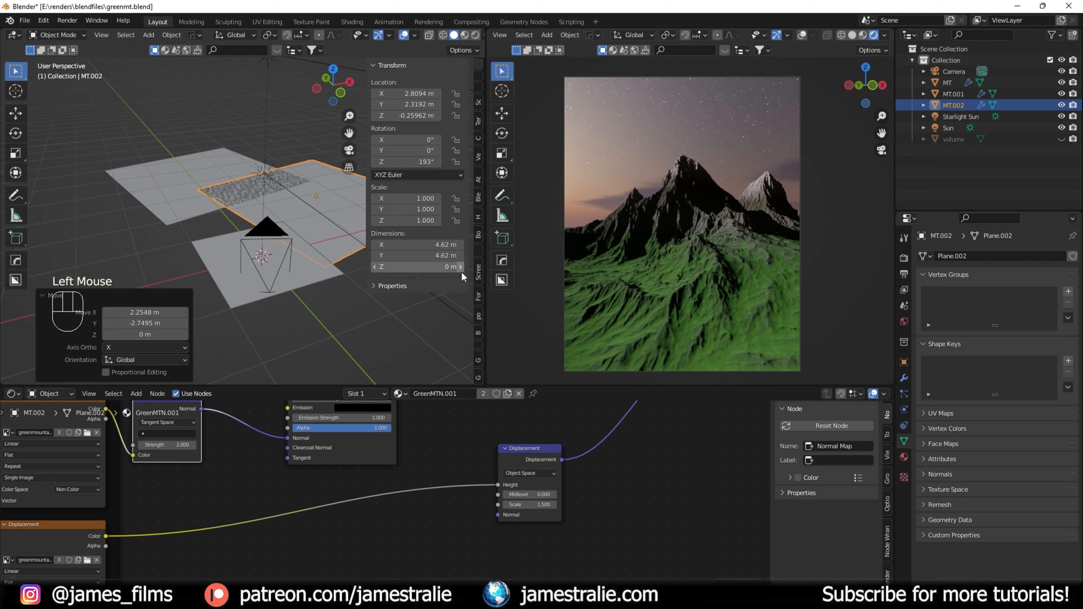
- Unhide the fog volume and save the file
{"action": "left_click", "coordinate": [1061, 139]}
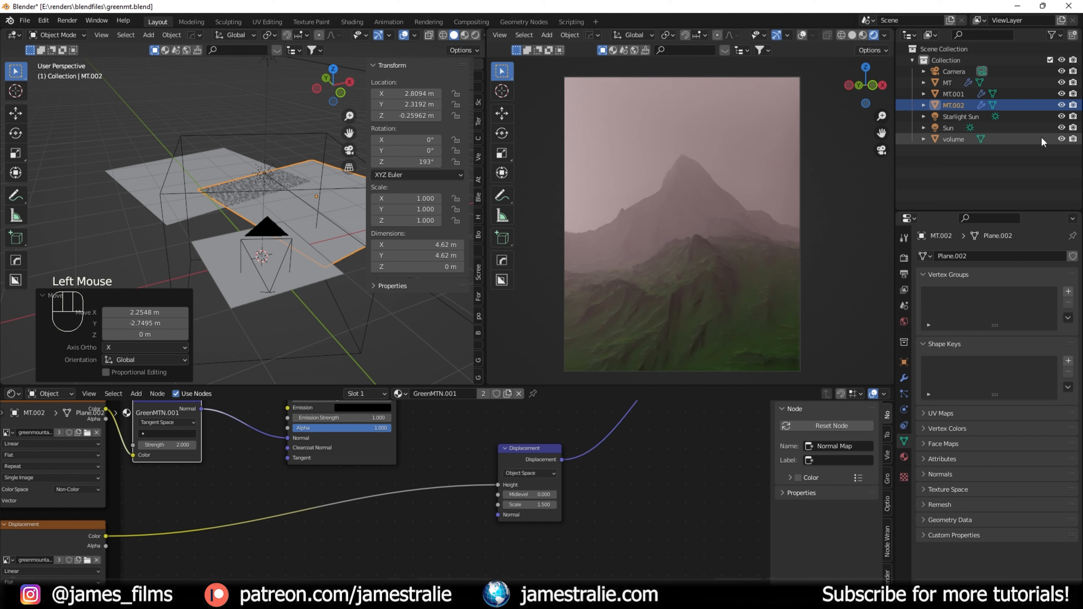
{"action": "key", "text": "ctrl+s"}
{"action": "middle_click_drag", "start_coordinate": [270, 282], "coordinate": [270, 229]}
{"action": "scroll", "coordinate": [271, 276], "scroll_direction": "up", "scroll_amount": 2}
{"action": "middle_click_drag", "start_coordinate": [244, 287], "coordinate": [243, 275]}
{"action": "key", "text": "shift+a"}
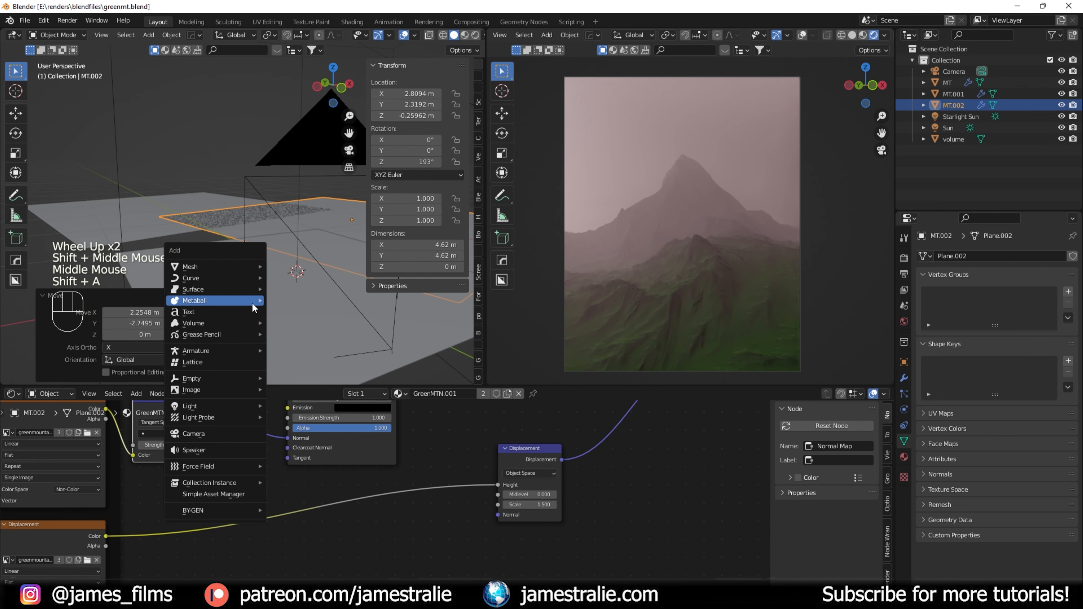
- Select MT, MT.001 and MT.002 and move them into a new collection named MTS
{"action": "left_click", "coordinate": [947, 84], "text": "shift"}
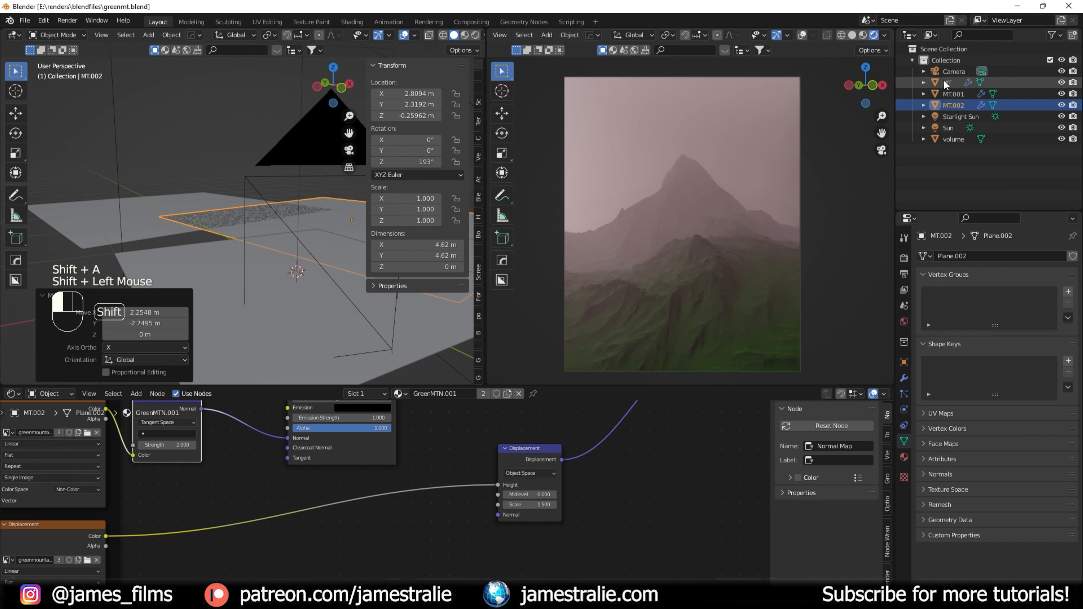
{"action": "key", "text": "m"}
{"action": "left_click", "coordinate": [320, 218]}
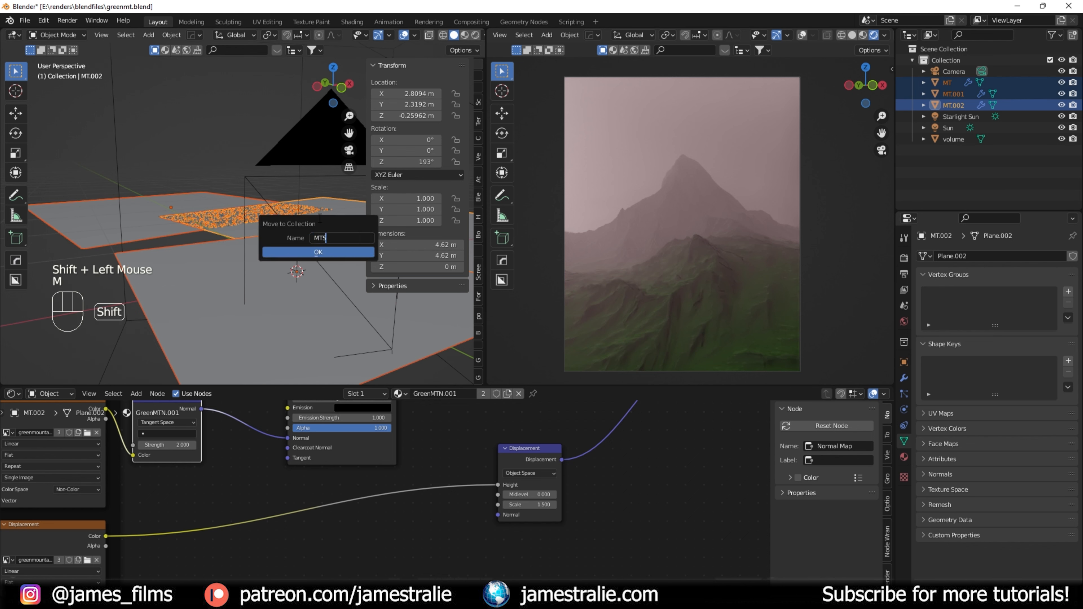
{"action": "key", "text": "Return"}
- Select the Starlight Sun and Sun lights and move them into a new collection named MAINLIGHTING
{"action": "left_click", "coordinate": [951, 92]}
{"action": "left_click", "coordinate": [952, 84], "text": "shift"}
{"action": "key", "text": "m"}
{"action": "left_click", "coordinate": [197, 230]}
{"action": "type", "text": "MAINLIGHTING"}
{"action": "key", "text": "Return"}
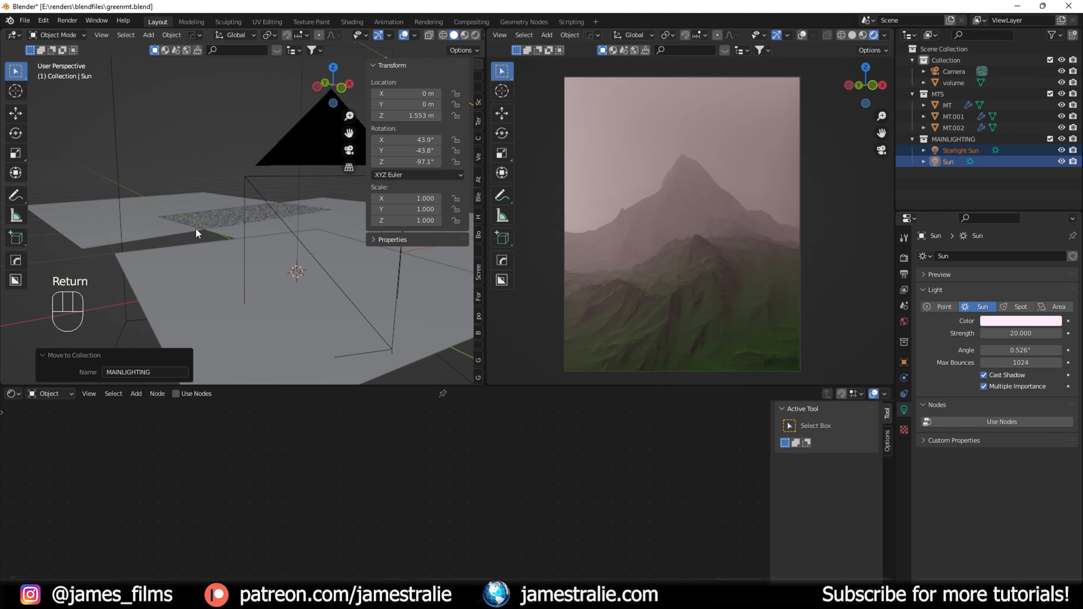
- Give the MAINLIGHTING collection an orange color tag and collapse it
{"action": "left_click", "coordinate": [965, 141]}
{"action": "right_click", "coordinate": [964, 141]}
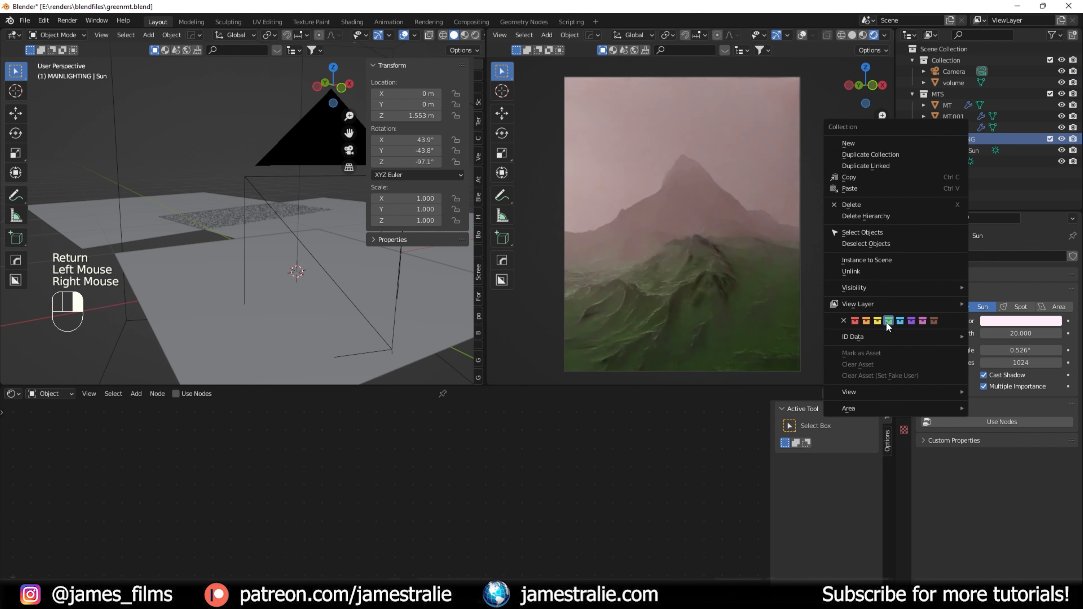
{"action": "left_click", "coordinate": [866, 319]}
{"action": "left_click", "coordinate": [911, 138]}
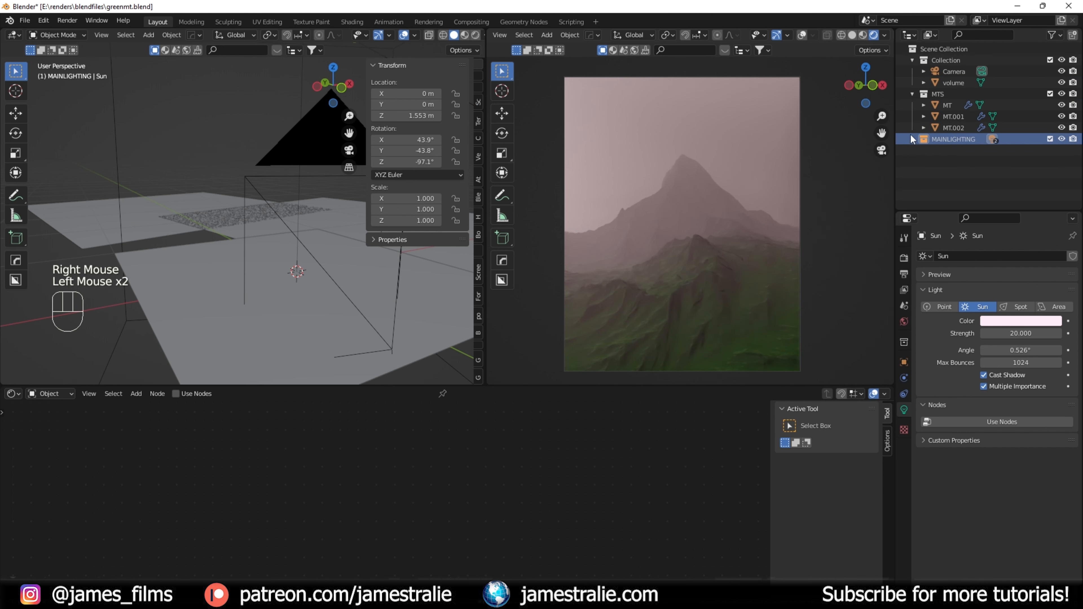
- Make the main Collection active and add a point light at the world origin
{"action": "left_click", "coordinate": [934, 59]}
{"action": "left_click", "coordinate": [934, 59]}
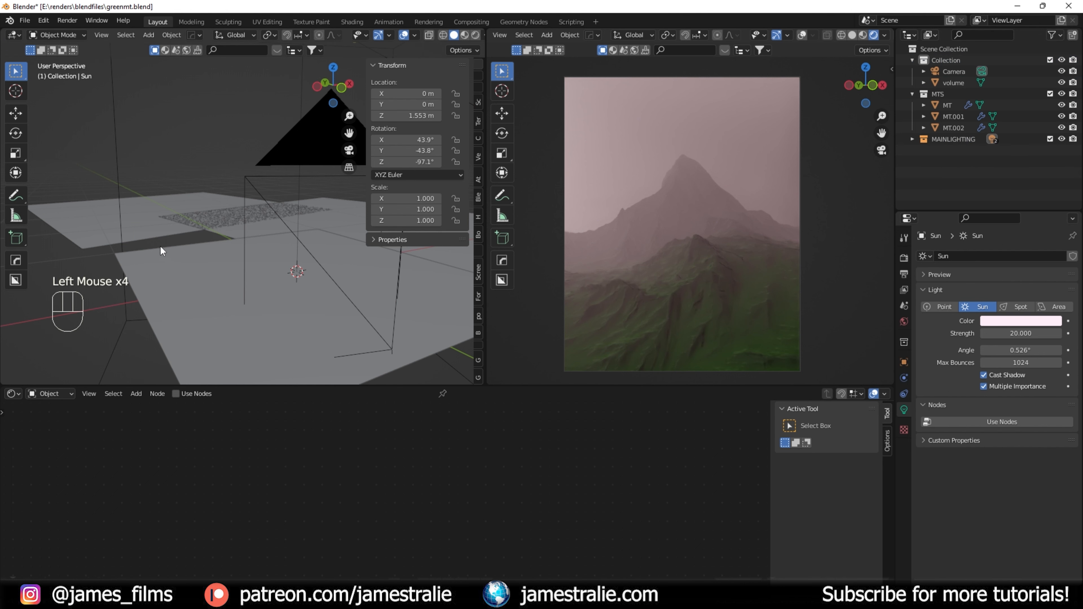
{"action": "key", "text": "shift+a"}
{"action": "mouse_move", "coordinate": [171, 384]}
{"action": "left_click", "coordinate": [235, 378]}
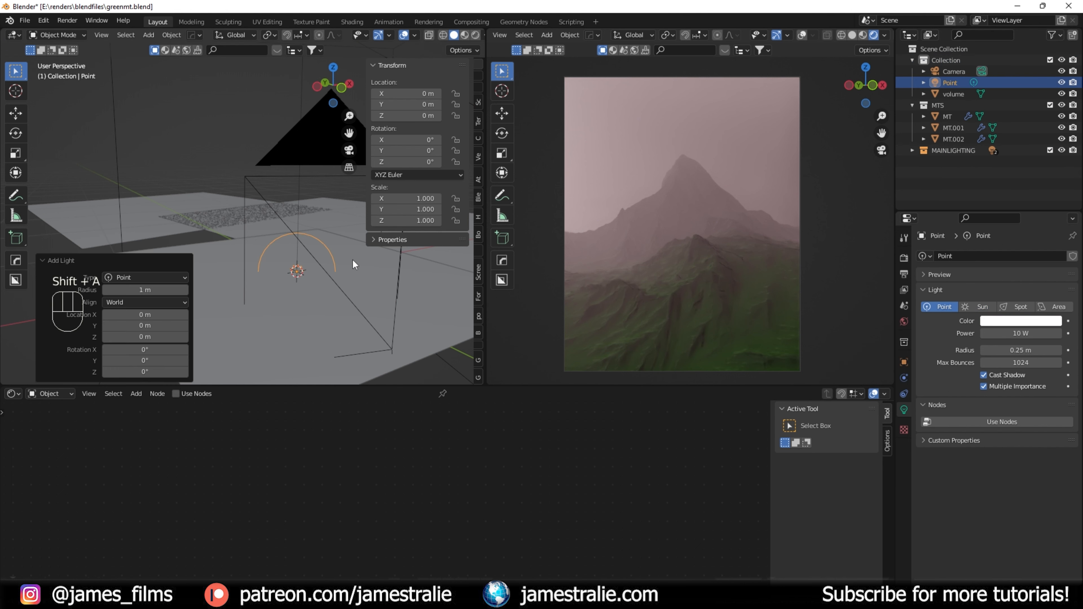
- Move the new point light to about X -0.70 m, Y -0.34 m and raise it to about Z 0.16 m
{"action": "key", "text": "g"}
{"action": "key", "text": "shift+z"}
{"action": "left_click", "coordinate": [261, 306]}
{"action": "key", "text": "g"}
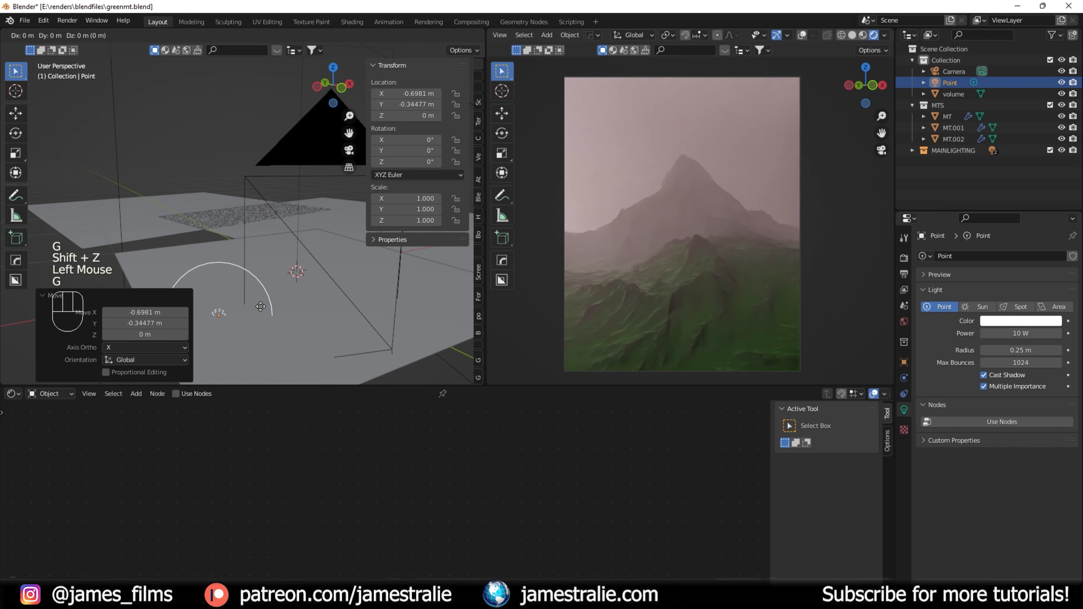
{"action": "key", "text": "z"}
{"action": "left_click", "coordinate": [261, 275]}
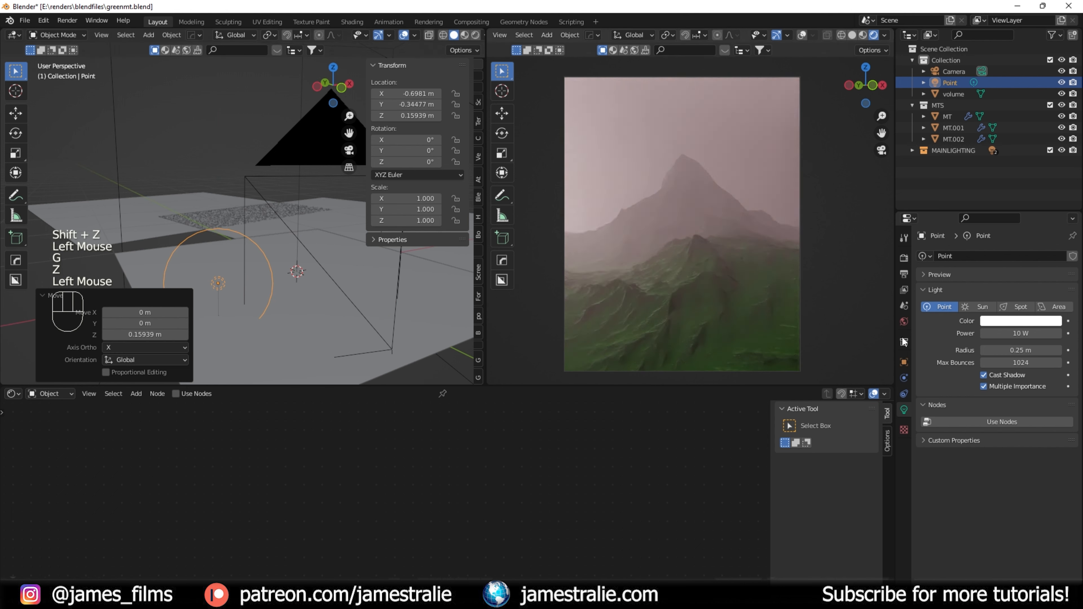
- Give the point light a pale warm yellow color, a 0.4 m radius and 250 W power
{"action": "left_click", "coordinate": [1009, 321]}
{"action": "left_click", "coordinate": [997, 219]}
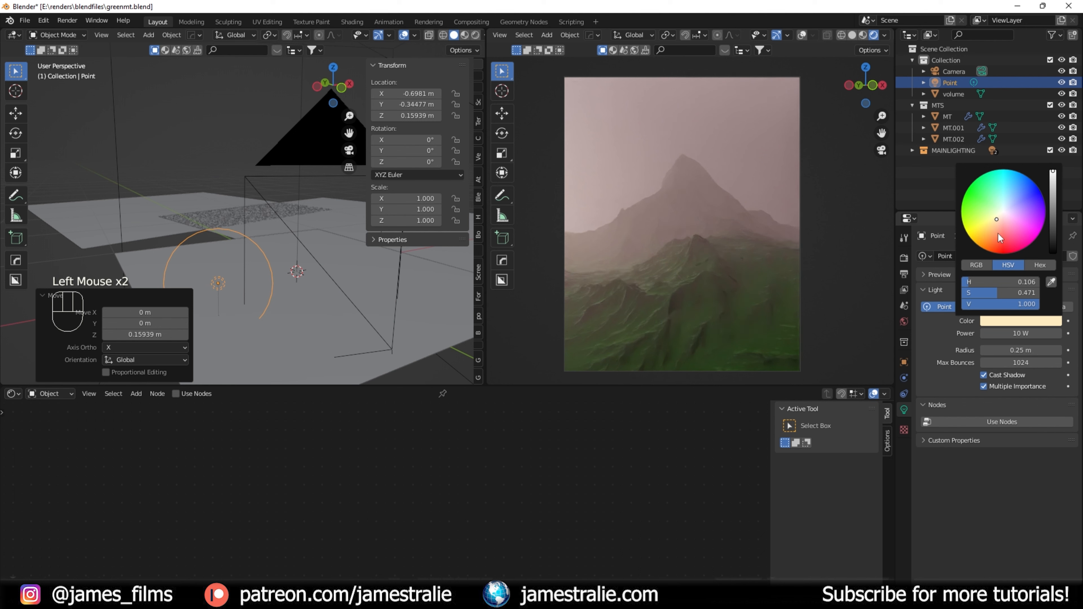
{"action": "left_click", "coordinate": [1014, 350]}
{"action": "type", "text": "1"}
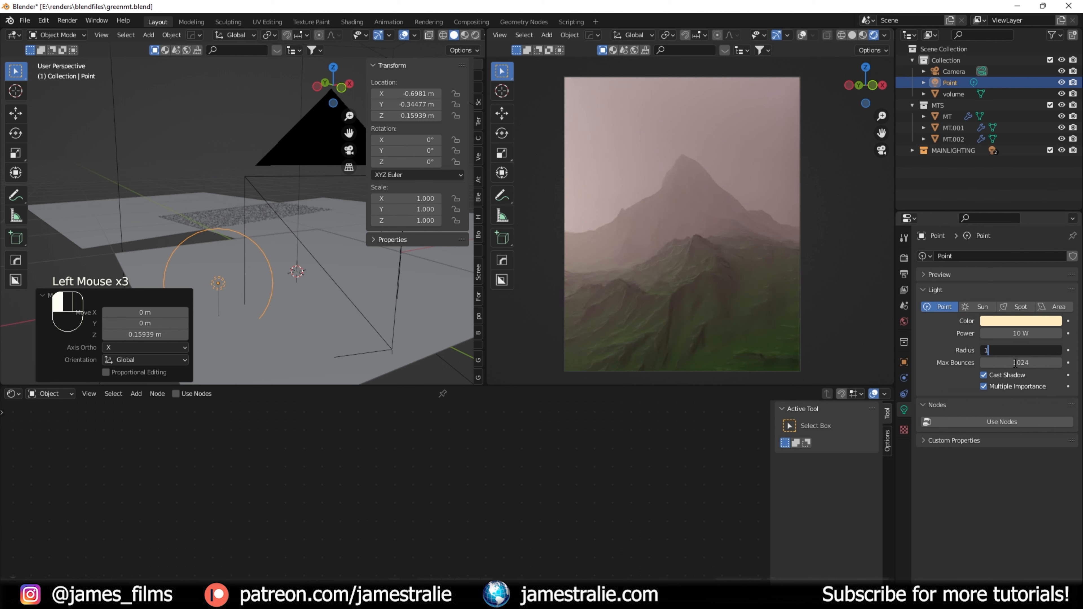
{"action": "type", "text": "024"}
{"action": "key", "text": "Return"}
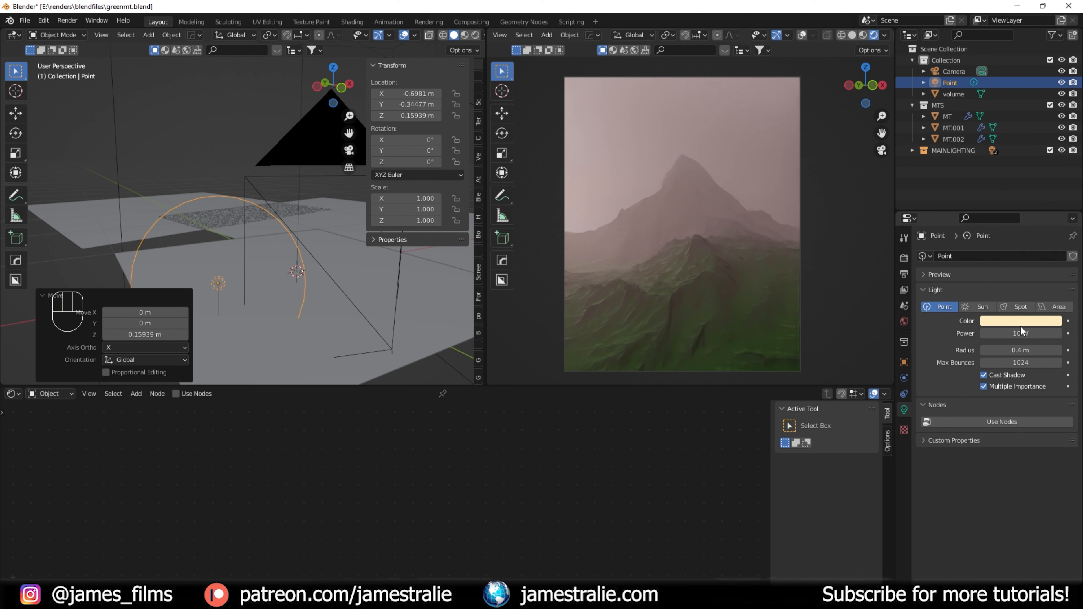
{"action": "left_click", "coordinate": [1021, 334]}
{"action": "type", "text": "250"}
{"action": "key", "text": "Return"}
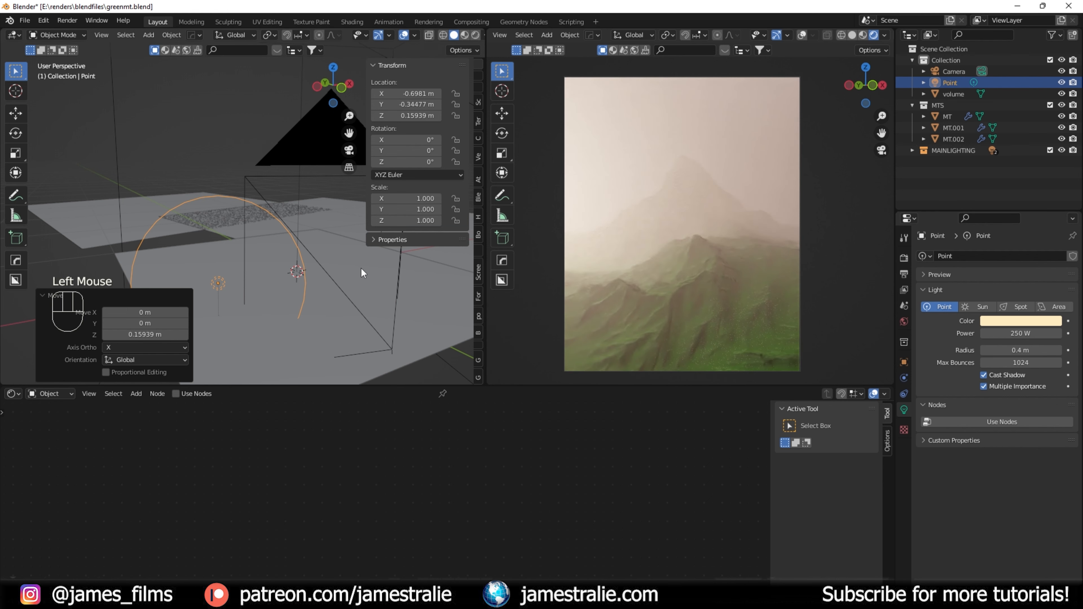
- Move the point light horizontally to about X -0.24 m, Y 1.50 m, behind the foreground terrain
{"action": "key", "text": "g"}
{"action": "key", "text": "shift+z"}
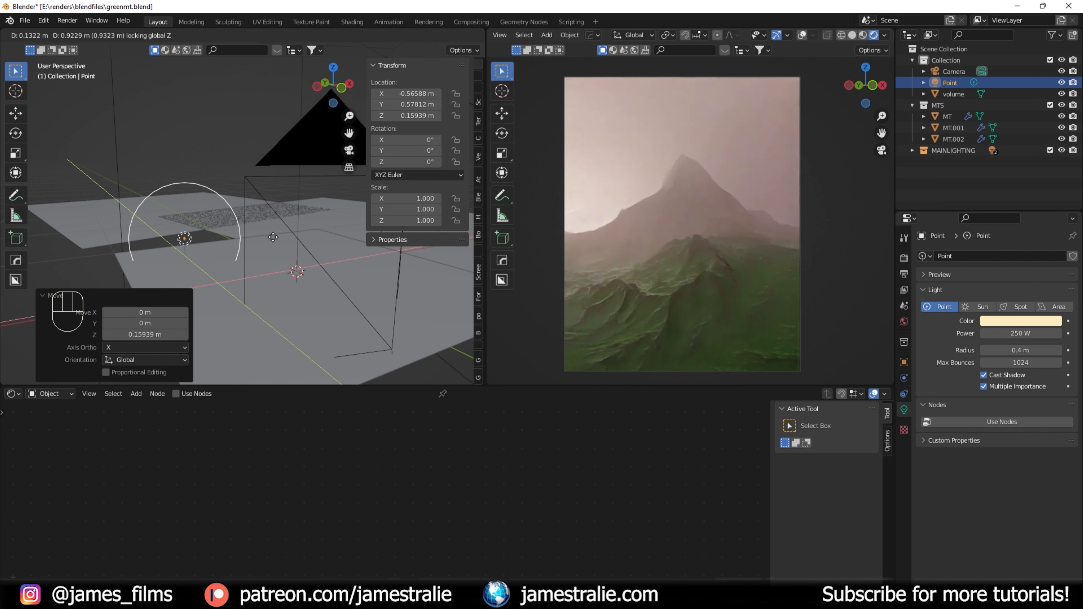
{"action": "left_click", "coordinate": [276, 215]}
{"action": "middle_click_drag", "start_coordinate": [276, 213], "coordinate": [420, 264]}
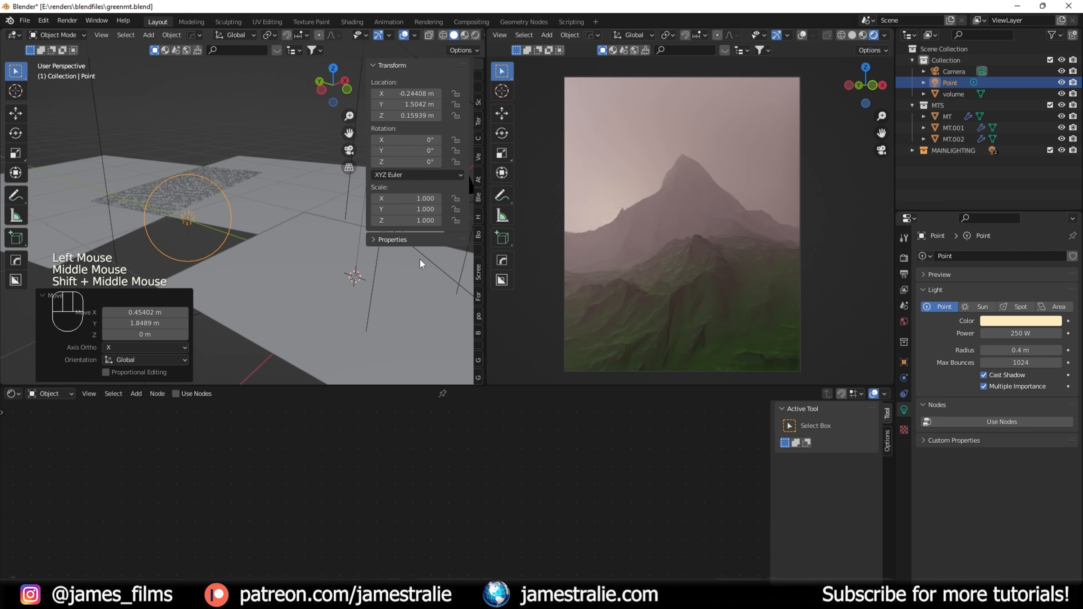
- Move the point light into a new collection named PT LIGHTS
{"action": "key", "text": "m"}
{"action": "left_click", "coordinate": [233, 264]}
{"action": "key", "text": "shift"}
{"action": "type", "text": "PT LIG"}
{"action": "key", "text": "Return"}
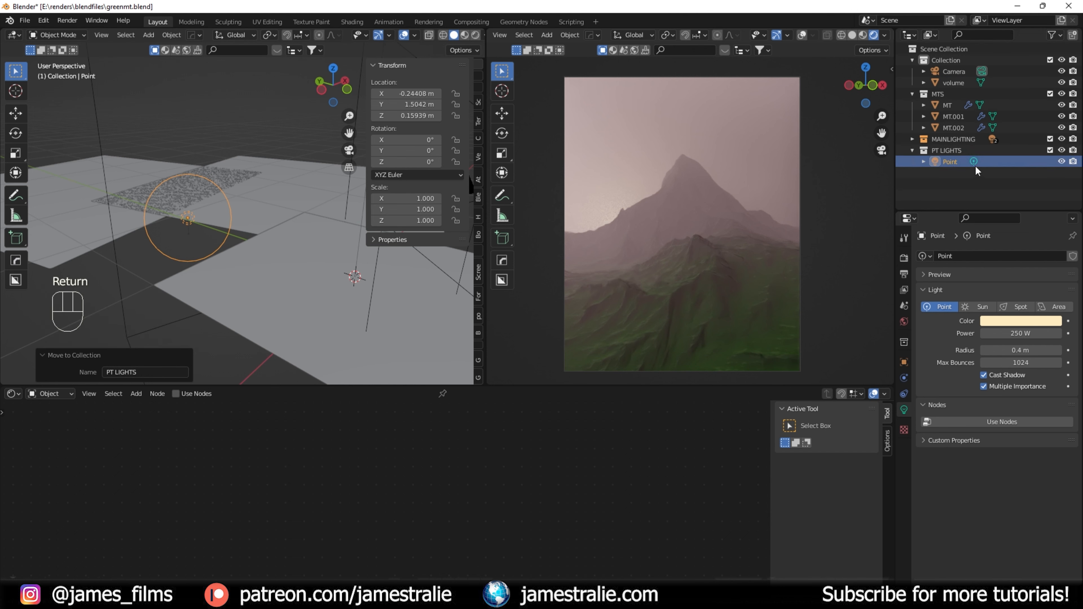
- Give the PT LIGHTS collection a yellow color tag, save the file and reselect the point light
{"action": "left_click", "coordinate": [950, 153]}
{"action": "right_click", "coordinate": [950, 152]}
{"action": "left_click", "coordinate": [987, 359]}
{"action": "key", "text": "ctrl+s"}
{"action": "left_click", "coordinate": [954, 160]}
- Duplicate the point light and move the copy horizontally to about X 1.01 m, Y 2.35 m
{"action": "scroll", "coordinate": [268, 193], "scroll_direction": "down", "scroll_amount": 2}
{"action": "middle_click_drag", "start_coordinate": [301, 194], "coordinate": [293, 247]}
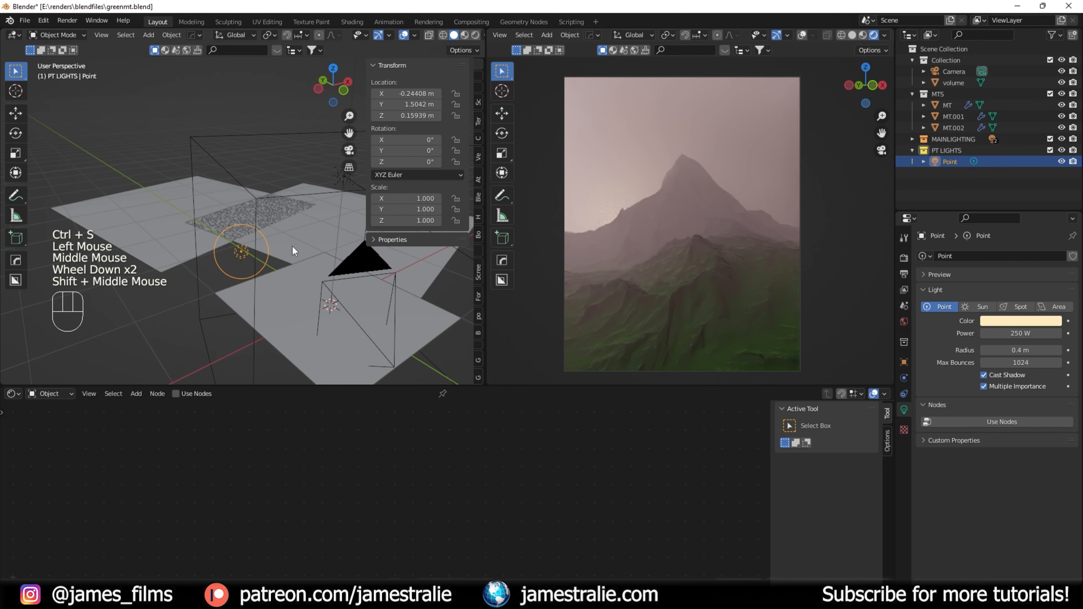
{"action": "key", "text": "shift+d"}
{"action": "left_click", "coordinate": [293, 246]}
{"action": "key", "text": "g"}
{"action": "key", "text": "shift+z"}
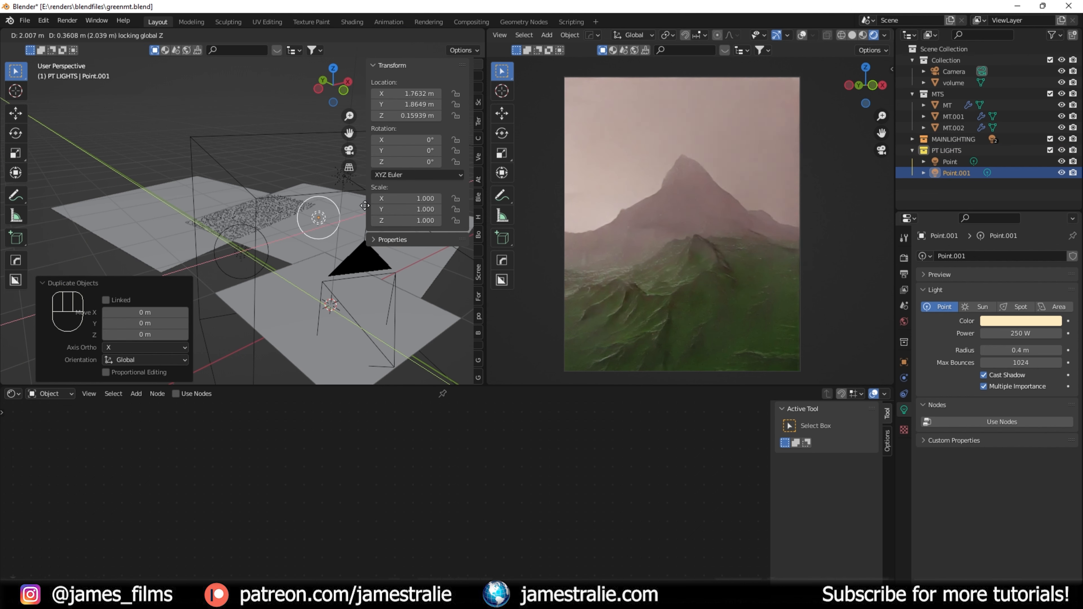
{"action": "left_click", "coordinate": [323, 212]}
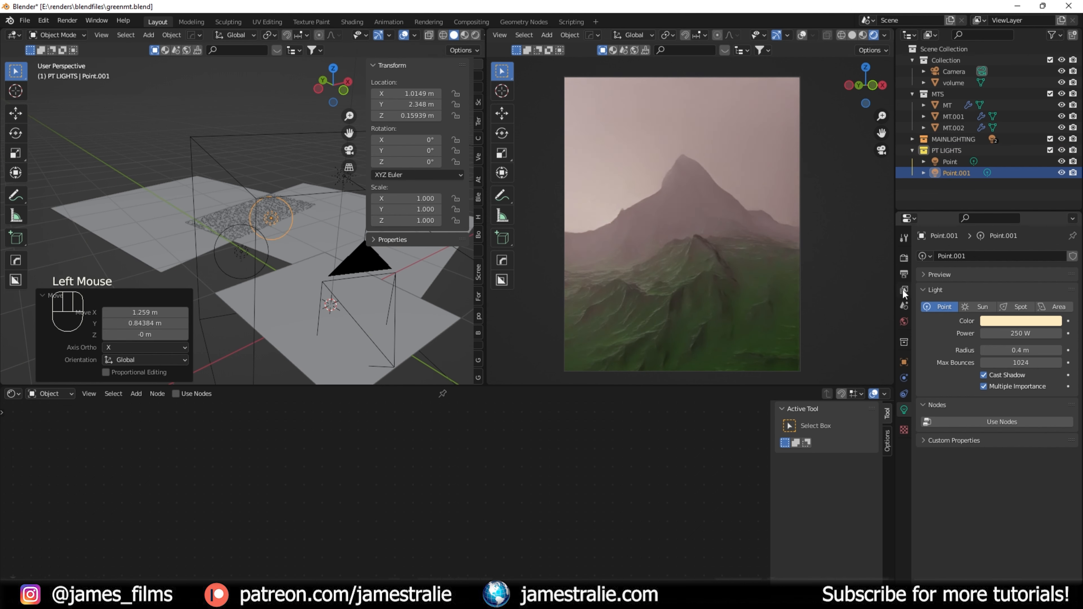
- Change the duplicated light's color to orange and set its power to 1000 W
{"action": "left_click", "coordinate": [1027, 322]}
{"action": "left_click_drag", "start_coordinate": [1004, 234], "coordinate": [997, 235]}
{"action": "left_click", "coordinate": [1019, 333]}
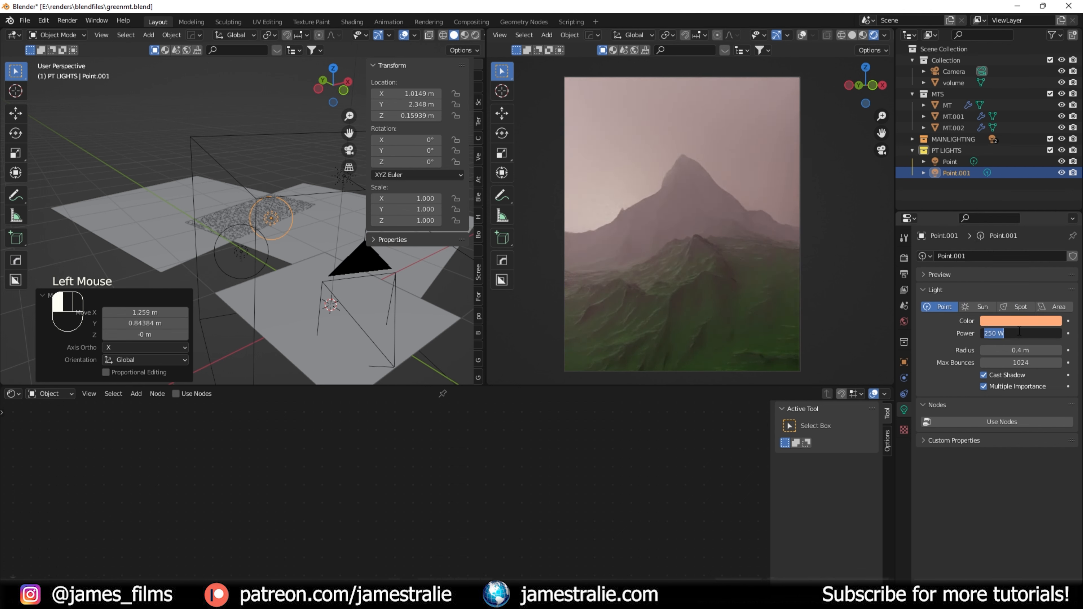
{"action": "type", "text": "1000"}
{"action": "key", "text": "Return"}
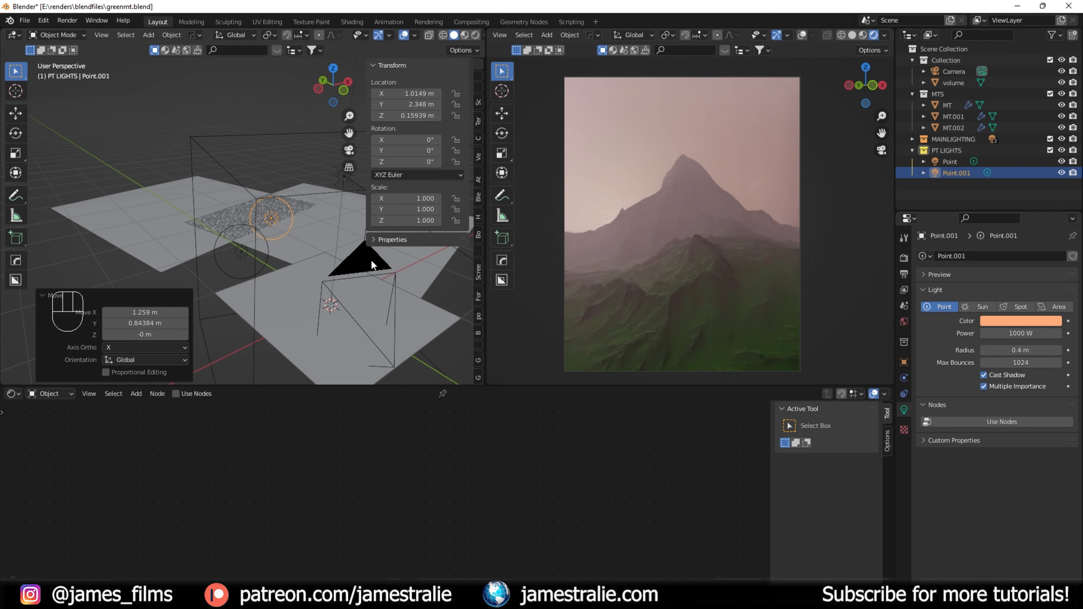
- Duplicate the orange point light and move the copy horizontally to about X -0.85 m, Y -0.15 m
{"action": "key", "text": "shift+d"}
{"action": "key", "text": "g"}
{"action": "key", "text": "shift+z"}
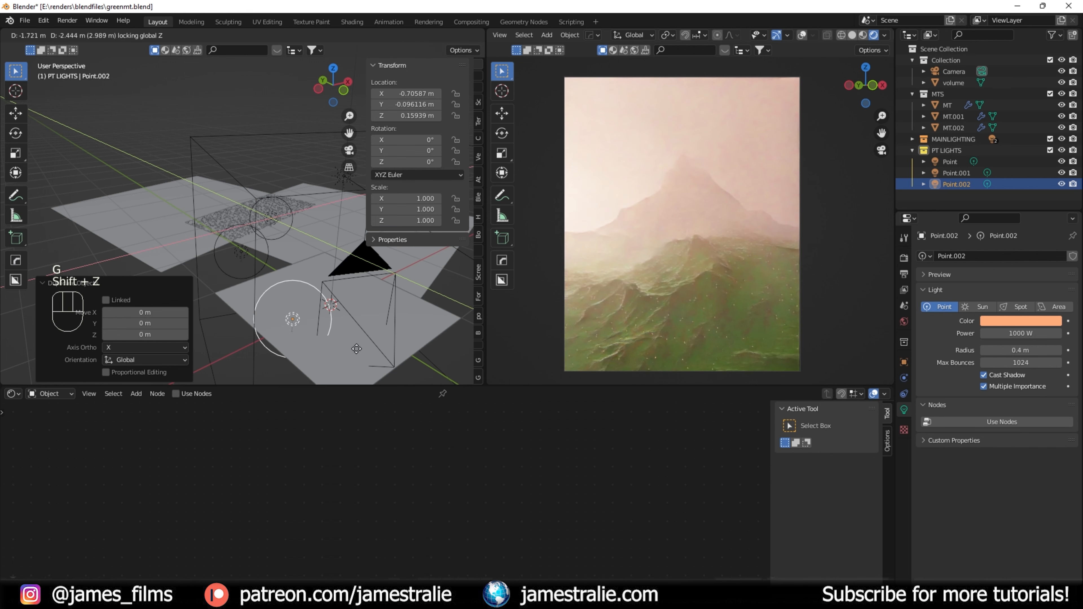
{"action": "left_click", "coordinate": [350, 356]}
{"action": "middle_click_drag", "start_coordinate": [349, 355], "coordinate": [331, 321]}
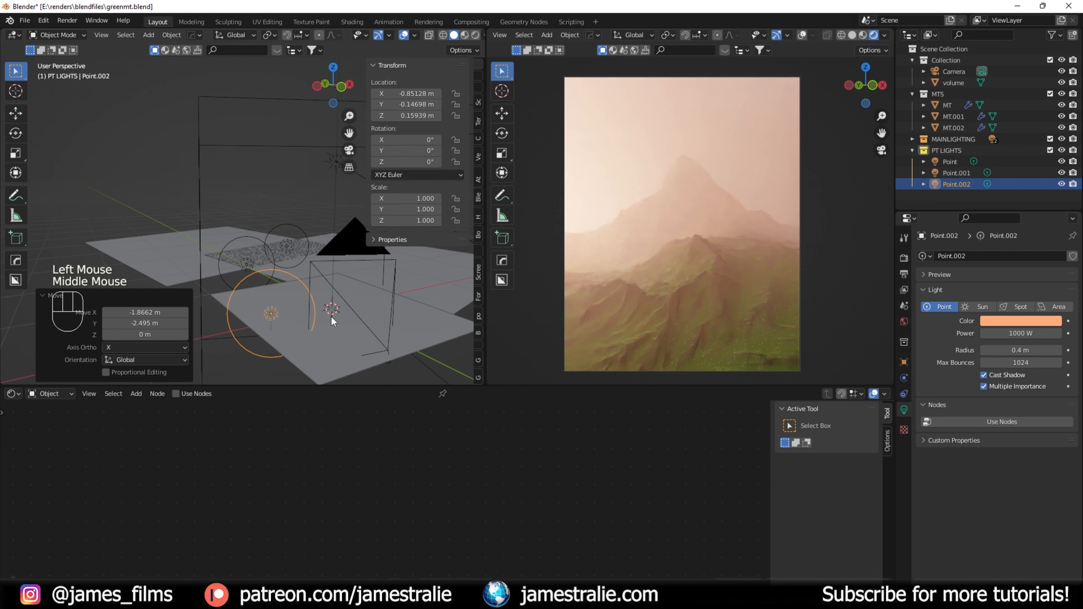
- Set the third point light's radius to 0.1 m and its power to 100 W
{"action": "key", "text": "KP_0"}
{"action": "left_click", "coordinate": [1022, 351]}
{"action": "type", "text": ".1"}
{"action": "key", "text": "Return"}
{"action": "double_click", "coordinate": [1027, 332]}
{"action": "type", "text": "100"}
{"action": "key", "text": "Return"}
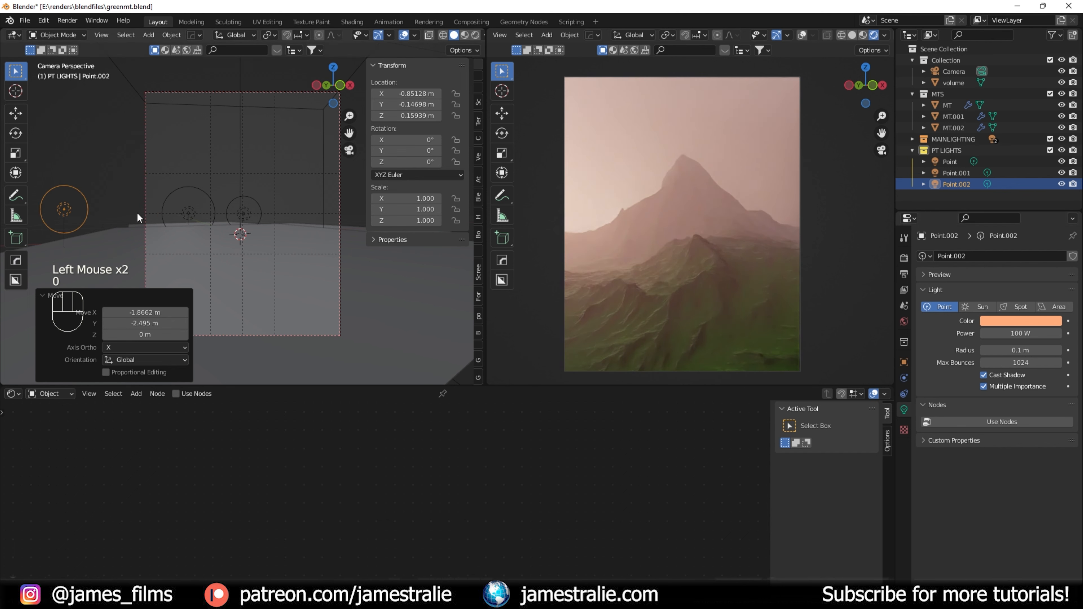
{"action": "key", "text": "g"}
{"action": "key", "text": "shift+z"}
{"action": "right_click", "coordinate": [176, 223]}
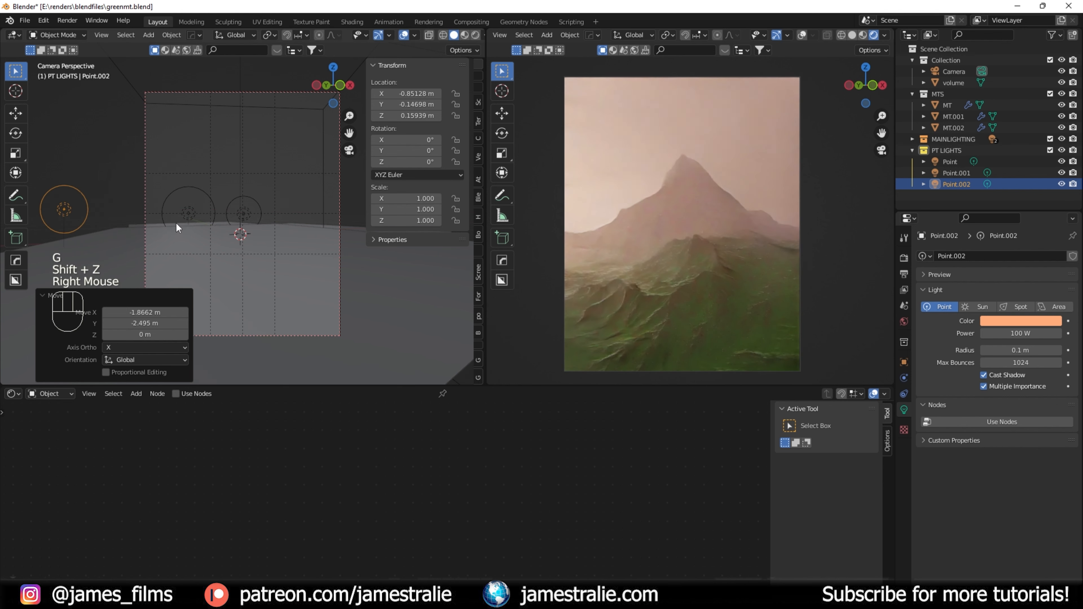
- Move the third point light horizontally to about X -0.53 m, Y -0.60 m and set its power to 3 W
{"action": "middle_click_drag", "start_coordinate": [176, 224], "coordinate": [164, 249]}
{"action": "scroll", "coordinate": [164, 250], "scroll_direction": "down", "scroll_amount": 2}
{"action": "key", "text": "g"}
{"action": "key", "text": "shift+z"}
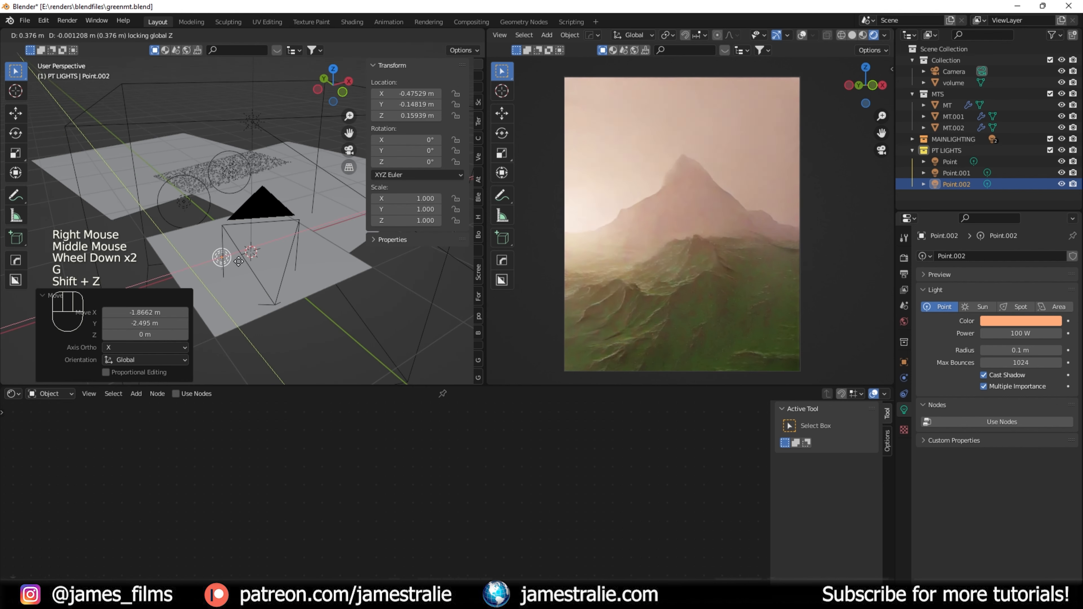
{"action": "left_click", "coordinate": [254, 285]}
{"action": "double_click", "coordinate": [1019, 333]}
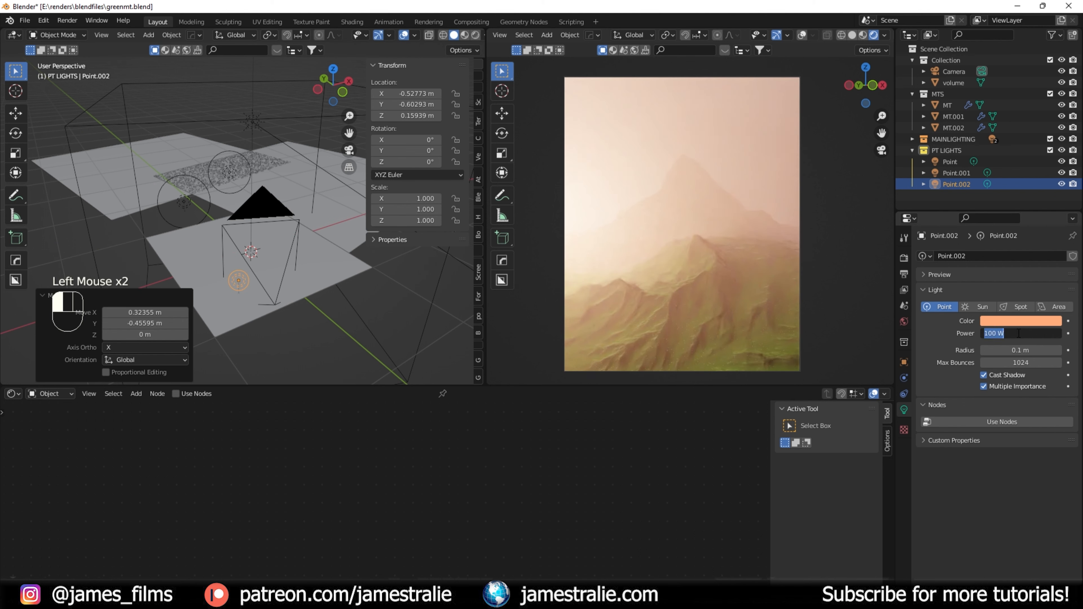
{"action": "type", "text": "3"}
{"action": "key", "text": "Return"}
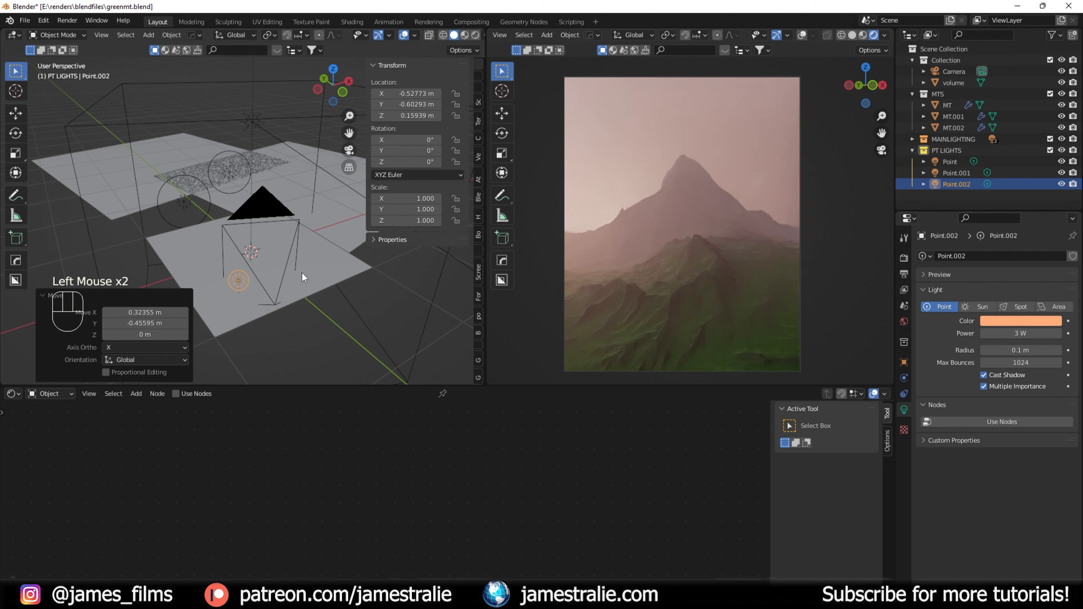
- Fine-tune the third point light's position to about X -0.34 m, Y -0.55 m, Z 0.15 m
{"action": "key", "text": "g"}
{"action": "key", "text": "shift+z"}
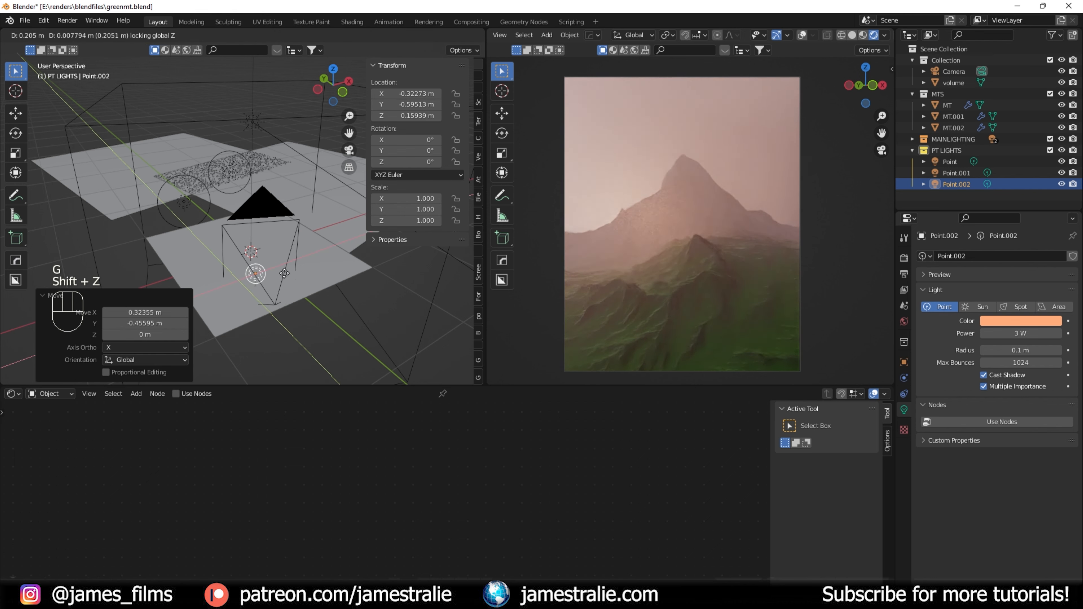
{"action": "left_click", "coordinate": [284, 273]}
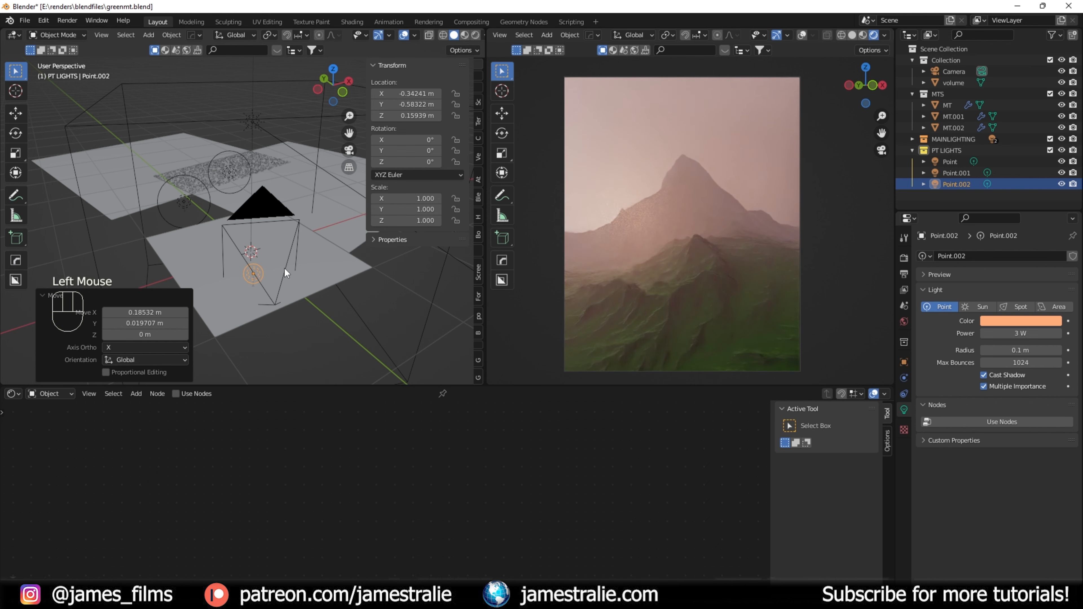
{"action": "key", "text": "g"}
{"action": "key", "text": "z"}
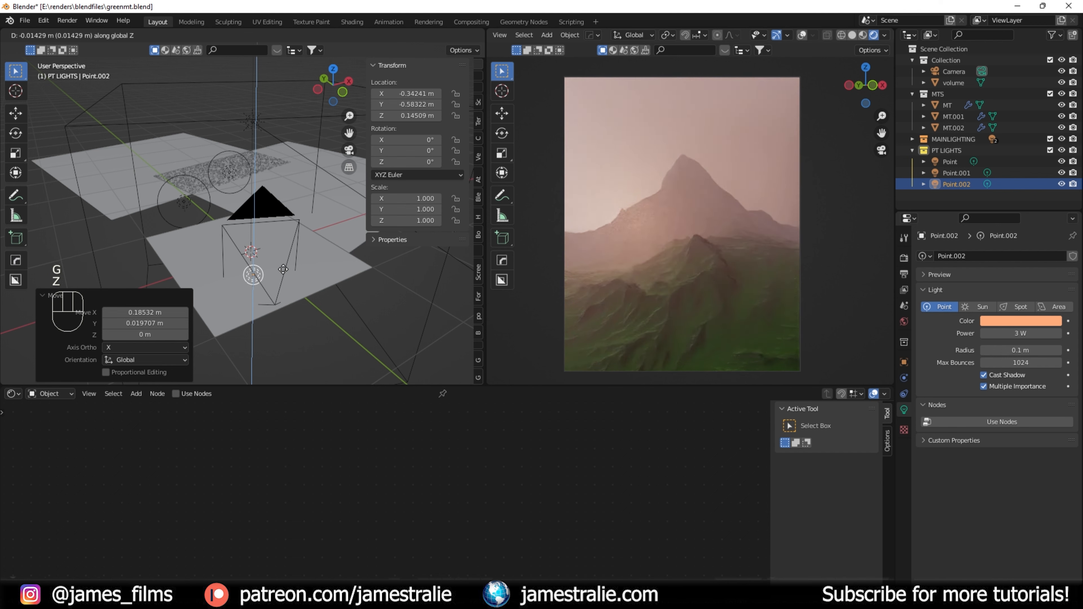
{"action": "left_click", "coordinate": [283, 269]}
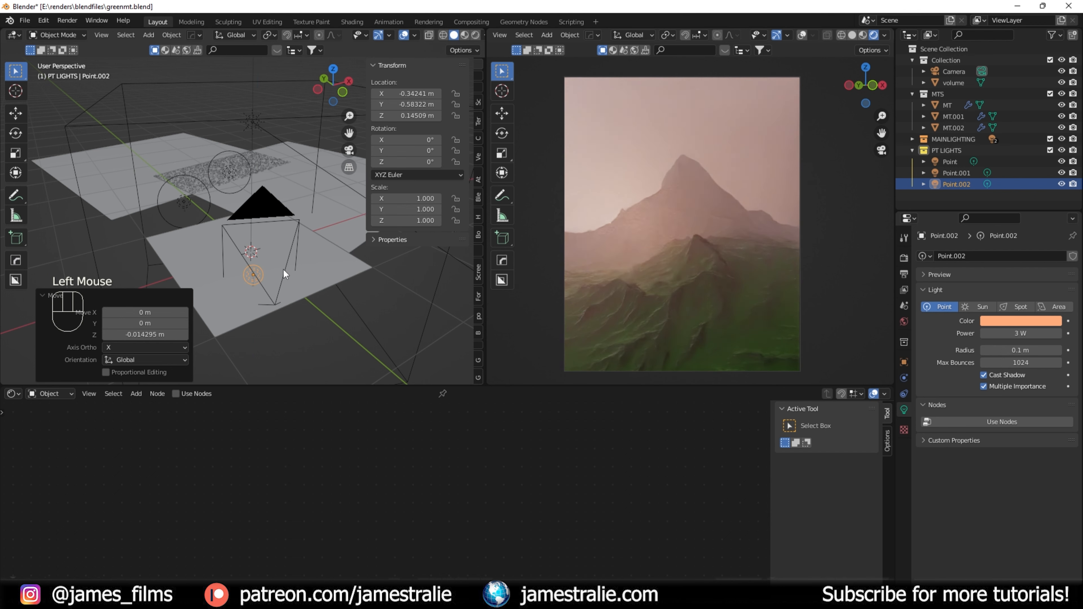
{"action": "key", "text": "g"}
{"action": "key", "text": "shift+z"}
{"action": "left_click", "coordinate": [282, 267]}
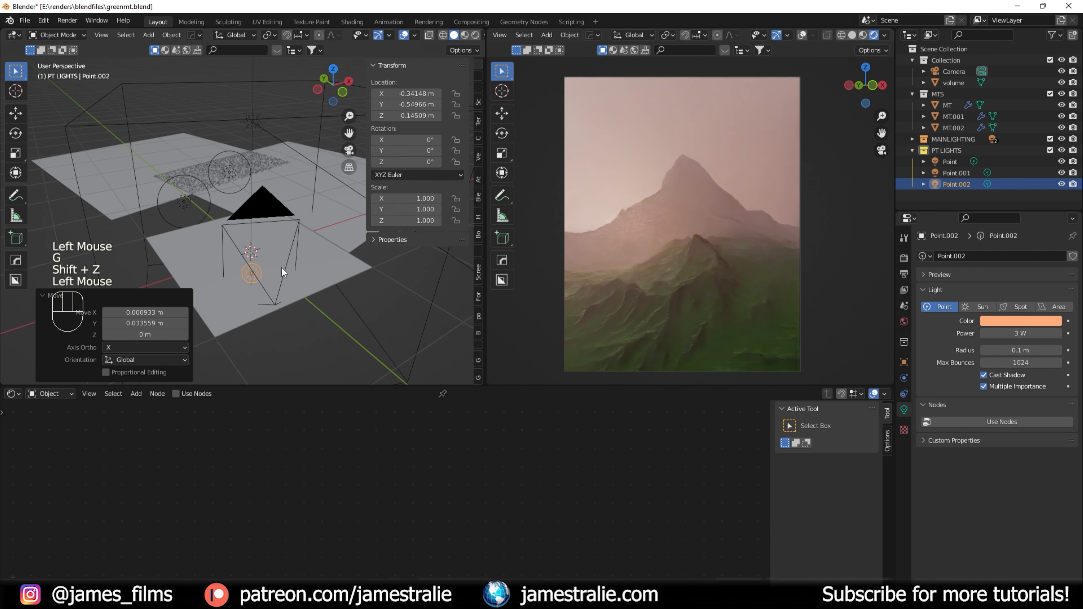
- Set the third point light's power to 10 W and its radius to 0.2 m
{"action": "double_click", "coordinate": [1040, 331]}
{"action": "type", "text": "10"}
{"action": "key", "text": "Return"}
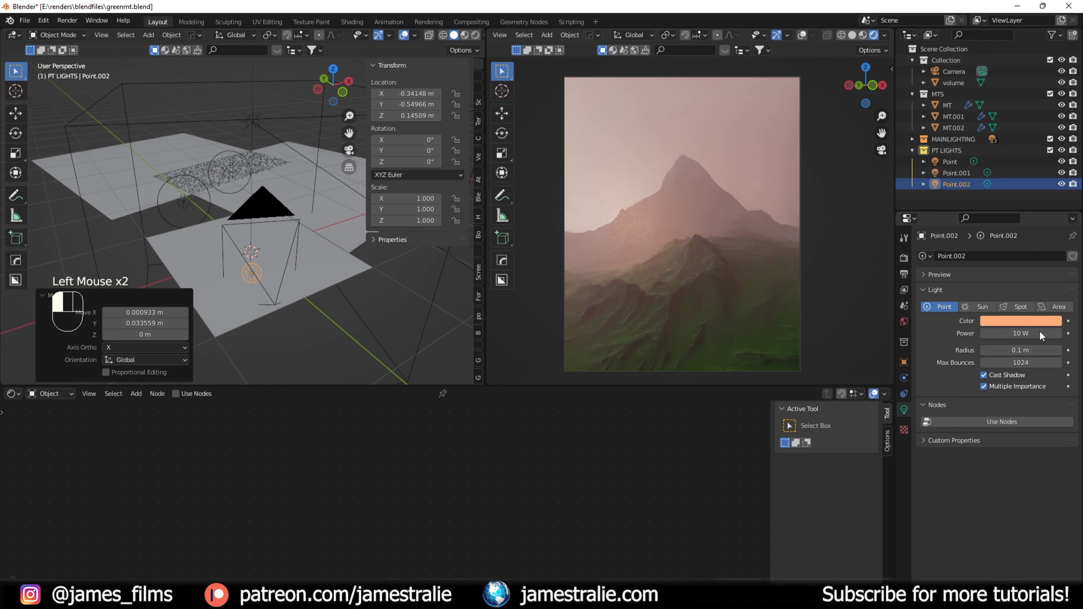
{"action": "left_click", "coordinate": [1045, 349]}
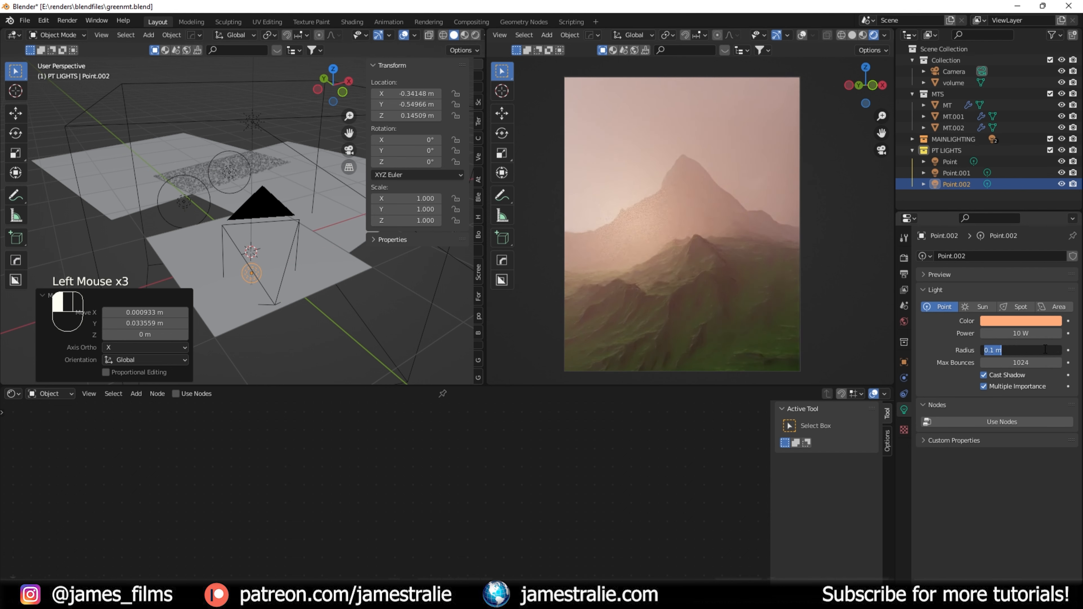
{"action": "type", "text": "0.2"}
{"action": "key", "text": "Return"}
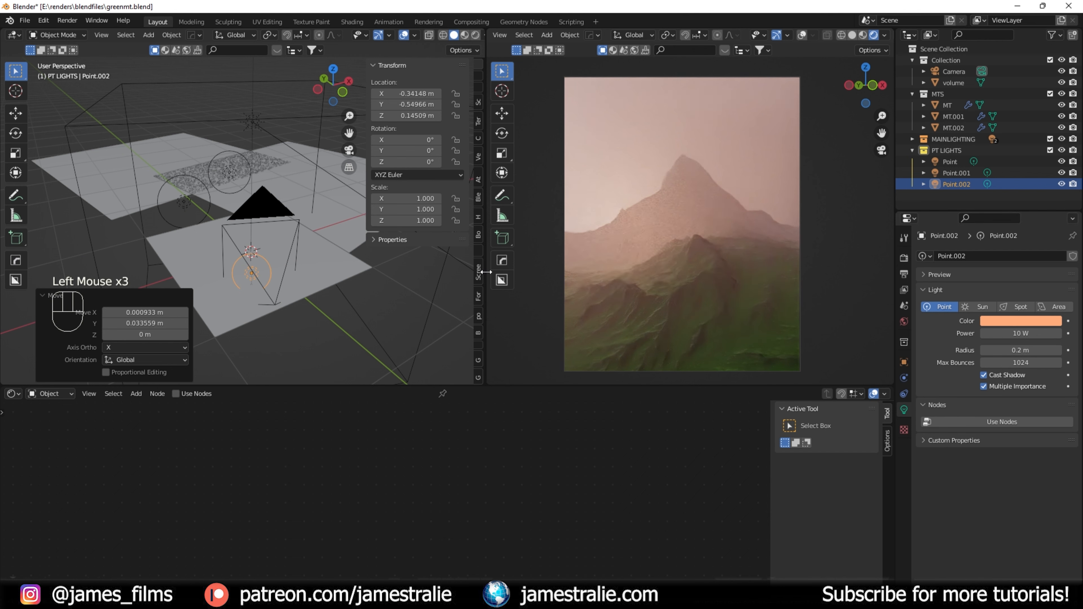
- Duplicate the third point light, move the copy horizontally to about X -0.40 m, Y -0.83 m and set its power to 1 W
{"action": "key", "text": "shift+d"}
{"action": "left_click", "coordinate": [295, 246]}
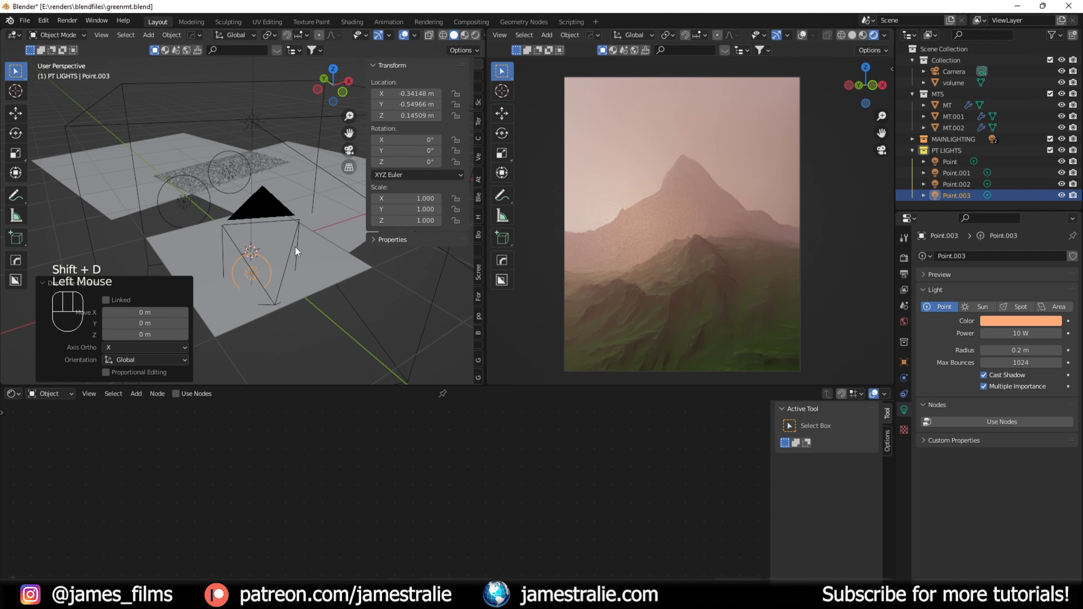
{"action": "key", "text": "g"}
{"action": "key", "text": "shift+z"}
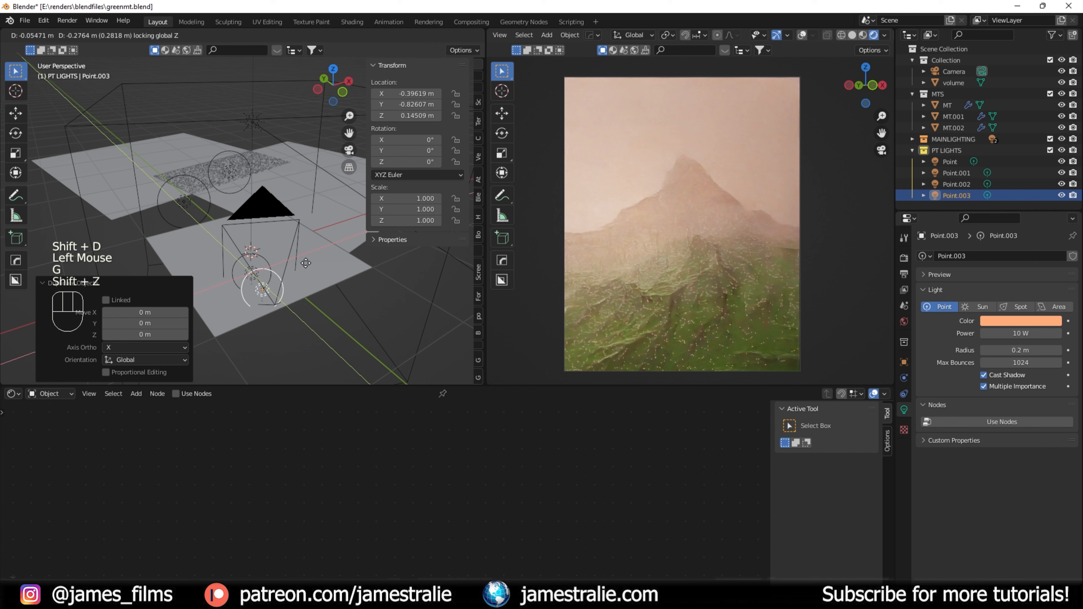
{"action": "left_click", "coordinate": [306, 264]}
{"action": "double_click", "coordinate": [1000, 334]}
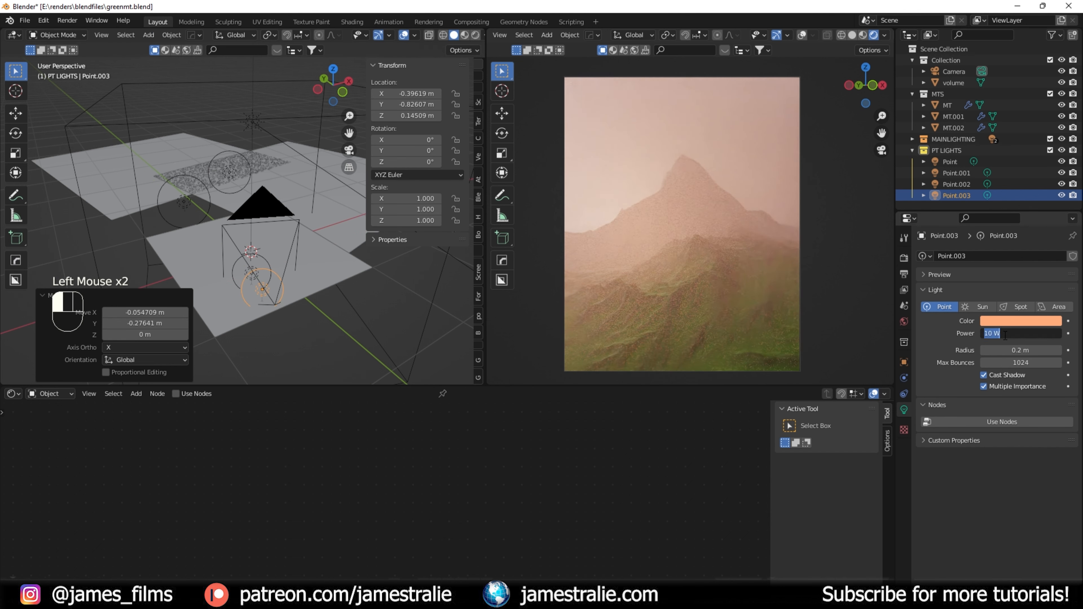
{"action": "type", "text": "1"}
{"action": "key", "text": "Return"}
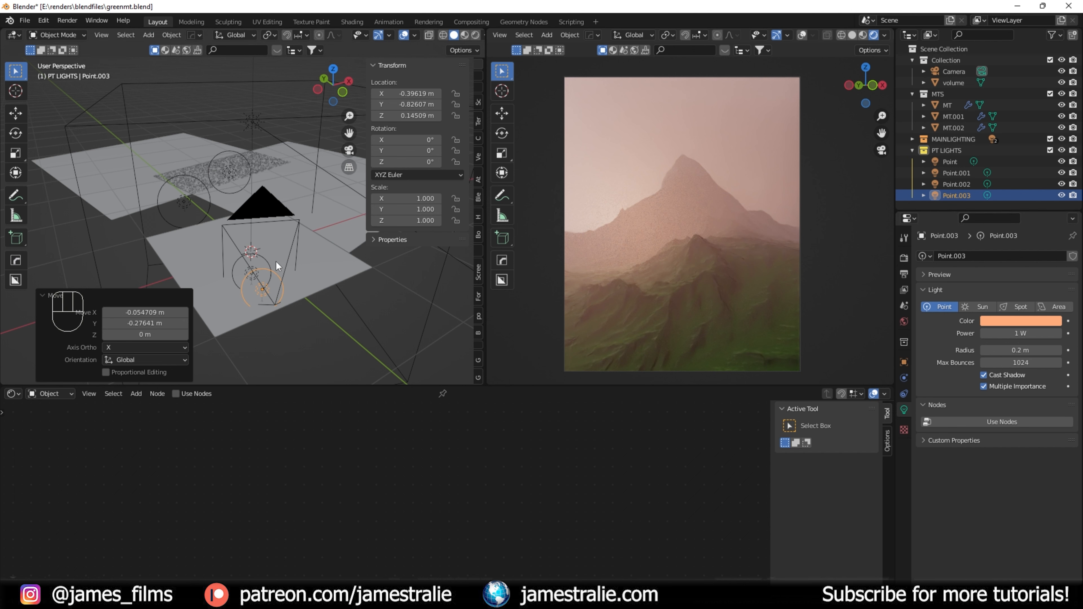
- Move the Point.002 light horizontally to about X -0.29 m, Y -0.47 m and set its power to 5 W
{"action": "left_click", "coordinate": [268, 260]}
{"action": "key", "text": "g"}
{"action": "key", "text": "shift+z"}
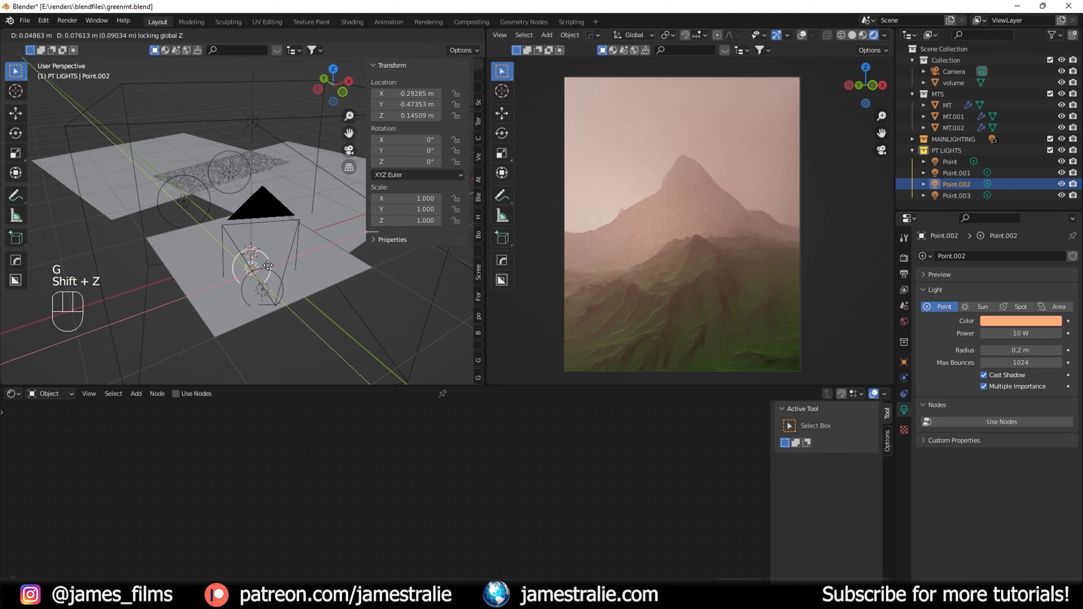
{"action": "left_click", "coordinate": [268, 265]}
{"action": "left_click", "coordinate": [1020, 333]}
{"action": "type", "text": "5"}
{"action": "key", "text": "Return"}
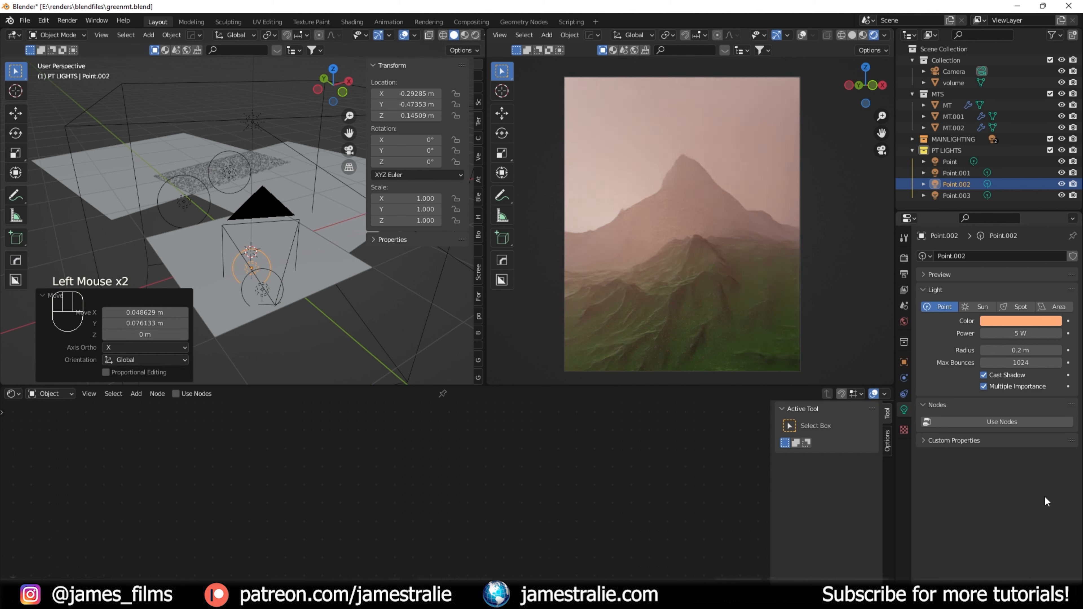
- Save the file and select the foreground mountain plane MT to show its GreenMTN material nodes
{"action": "key", "text": "ctrl+s"}
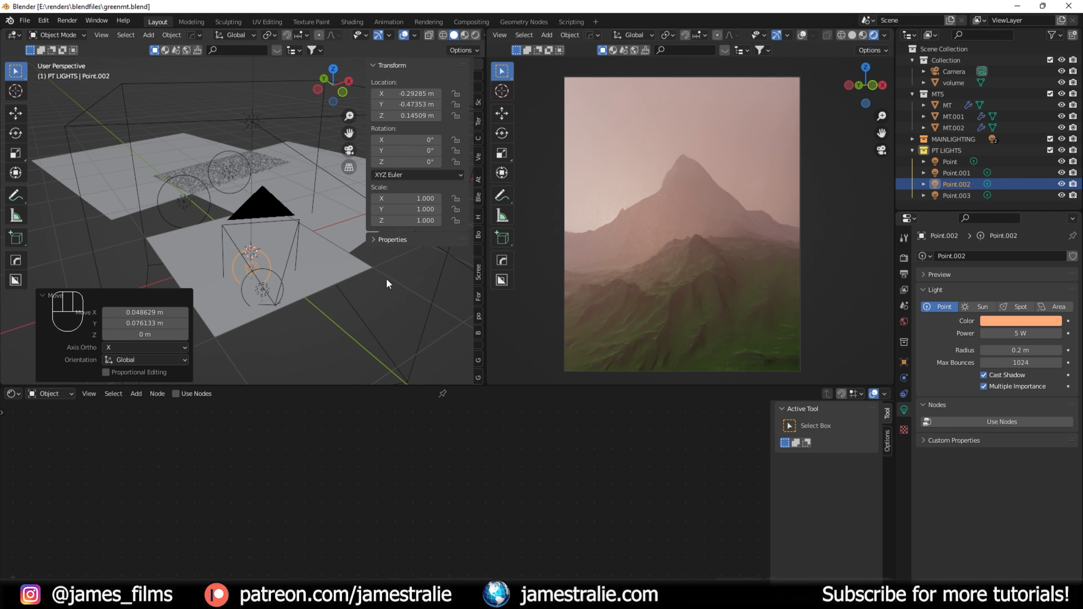
{"action": "left_click", "coordinate": [335, 277]}
{"action": "middle_click_drag", "start_coordinate": [394, 533], "coordinate": [447, 401]}
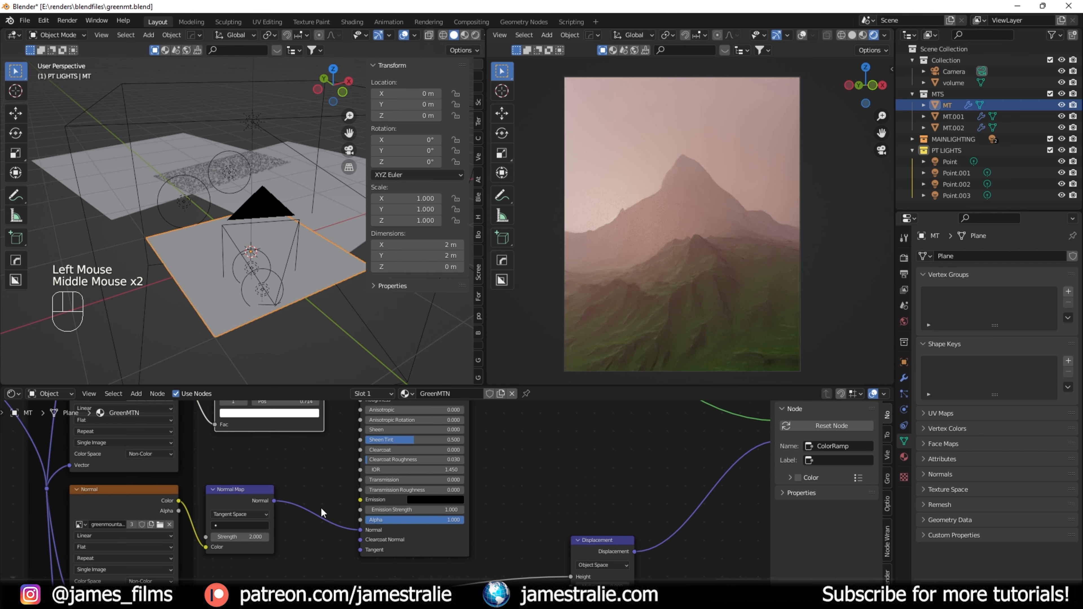
{"action": "middle_click_drag", "start_coordinate": [296, 476], "coordinate": [348, 532]}
{"action": "left_click", "coordinate": [350, 531]}
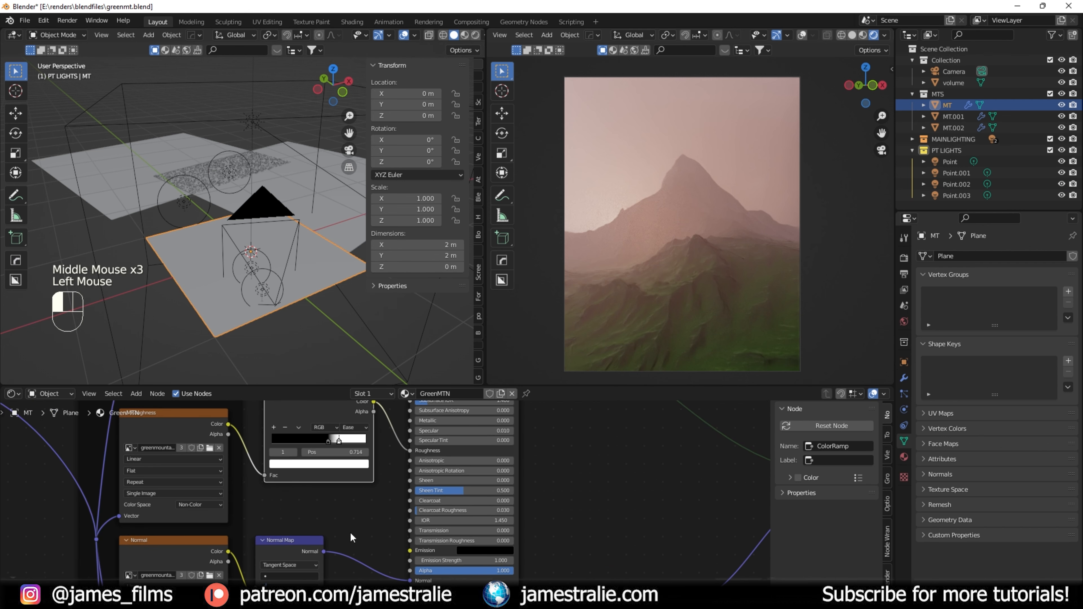
{"action": "key", "text": "ctrl+s"}
- Try dicing scales of 0.5 and 2 in the Subdivision modifier of the MT plane
{"action": "scroll", "coordinate": [651, 316], "scroll_direction": "up", "scroll_amount": 3}
{"action": "middle_click_drag", "start_coordinate": [655, 315], "coordinate": [606, 73], "text": "shift"}
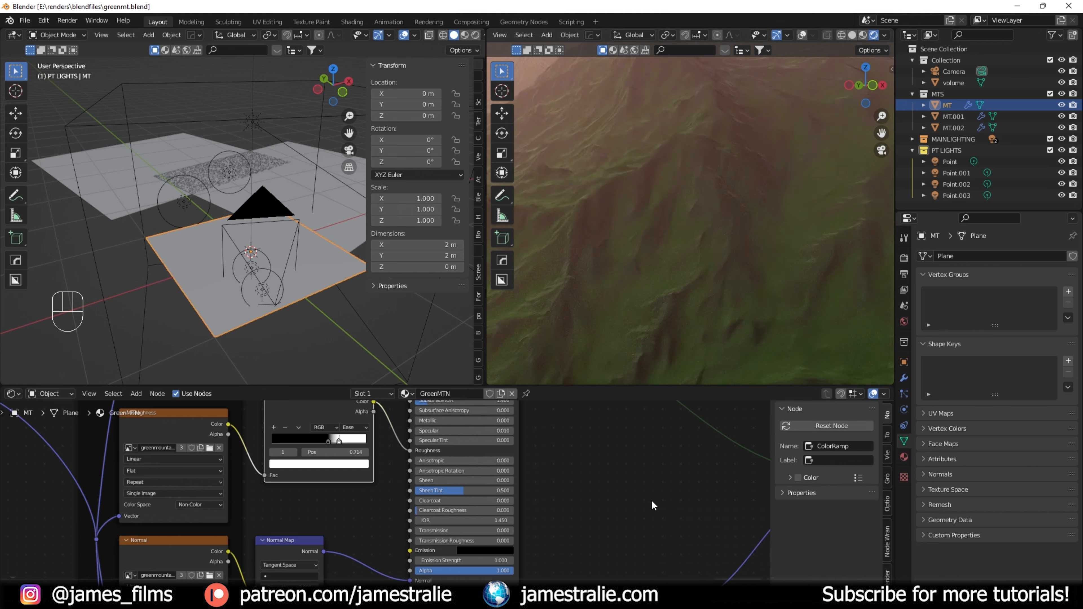
{"action": "left_click", "coordinate": [904, 379]}
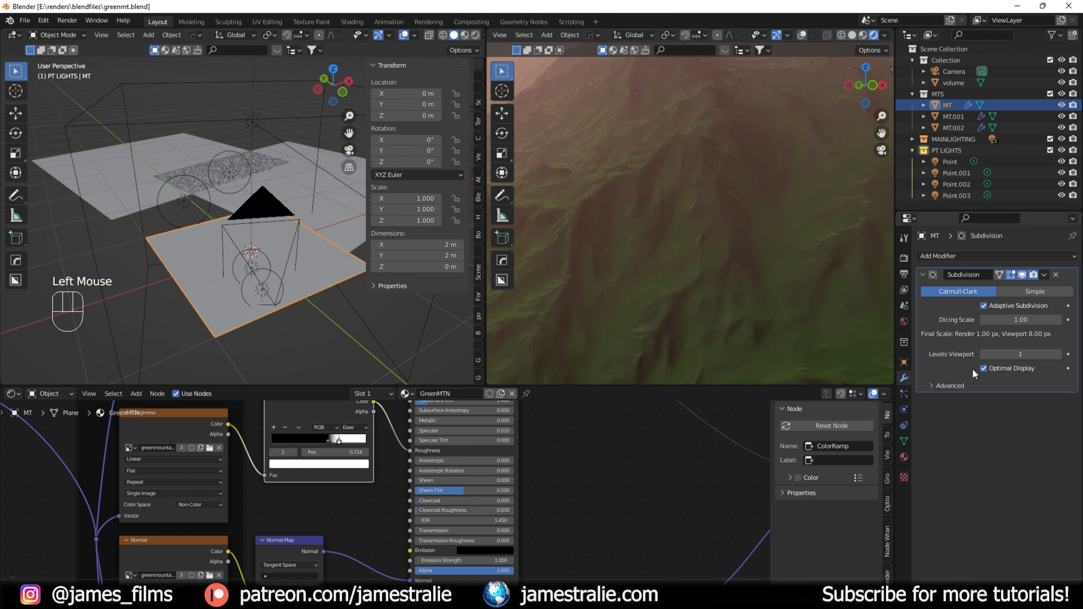
{"action": "left_click", "coordinate": [1022, 319]}
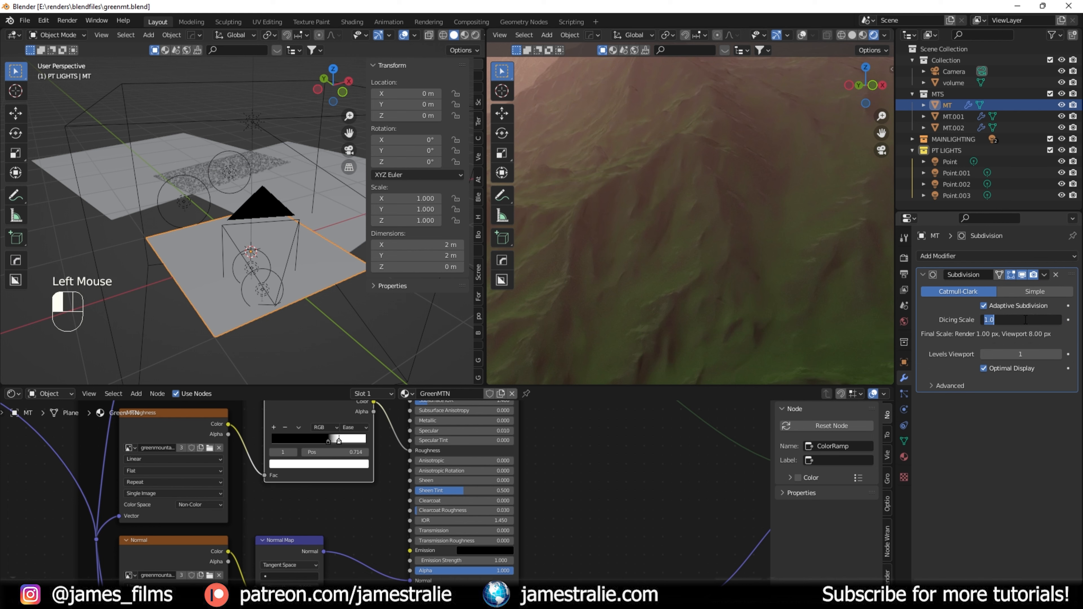
{"action": "type", "text": "0.5"}
{"action": "key", "text": "Return"}
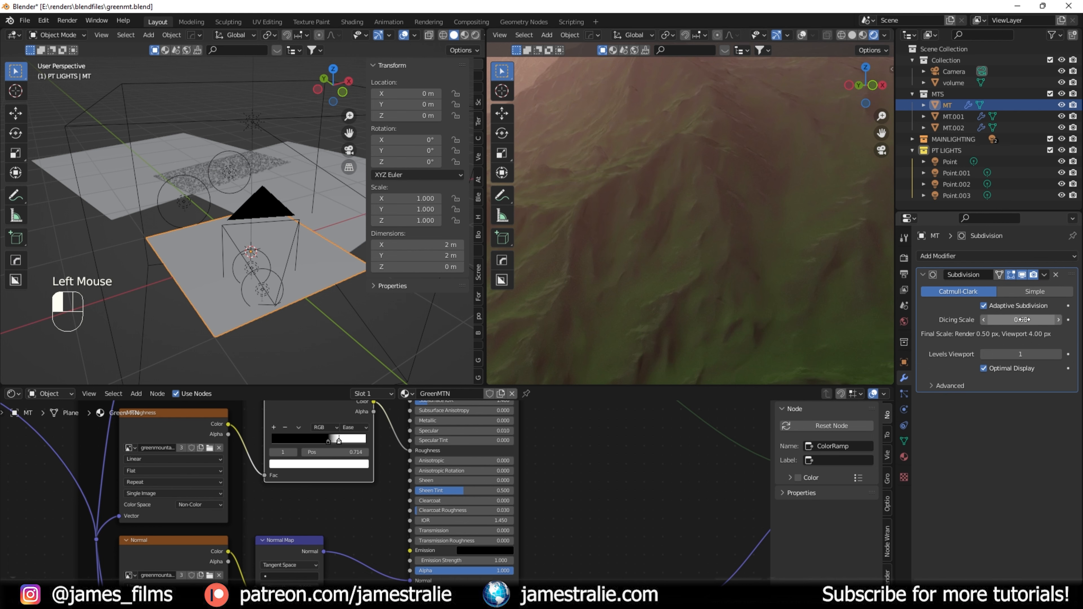
{"action": "double_click", "coordinate": [1022, 319]}
{"action": "type", "text": "2"}
{"action": "key", "text": "Return"}
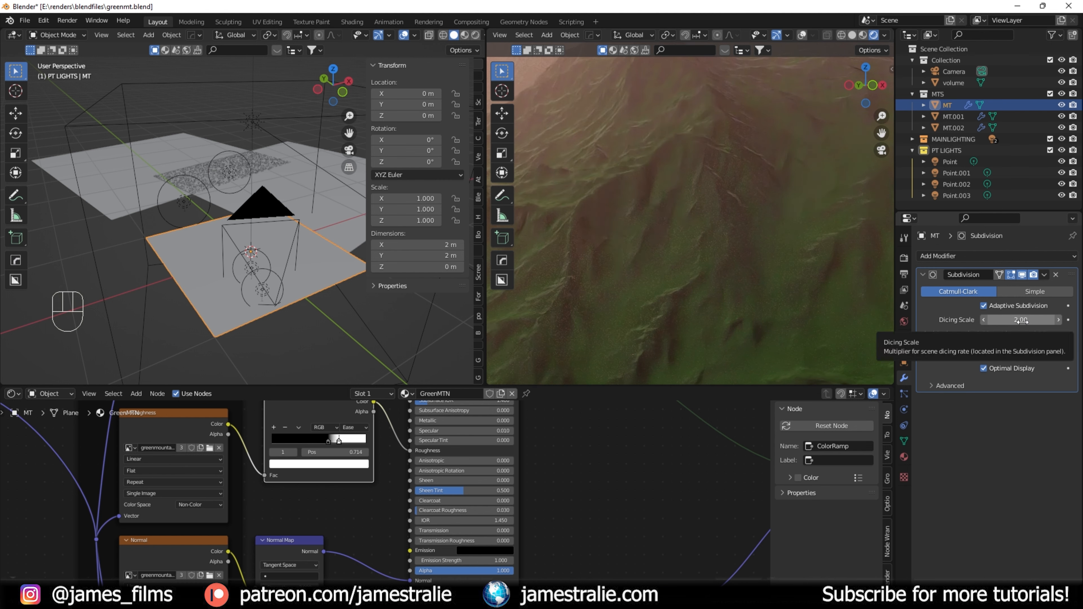
- Set the Subdivision modifier's dicing scale on the MT plane to 0.3 and save the file
{"action": "left_click", "coordinate": [942, 386]}
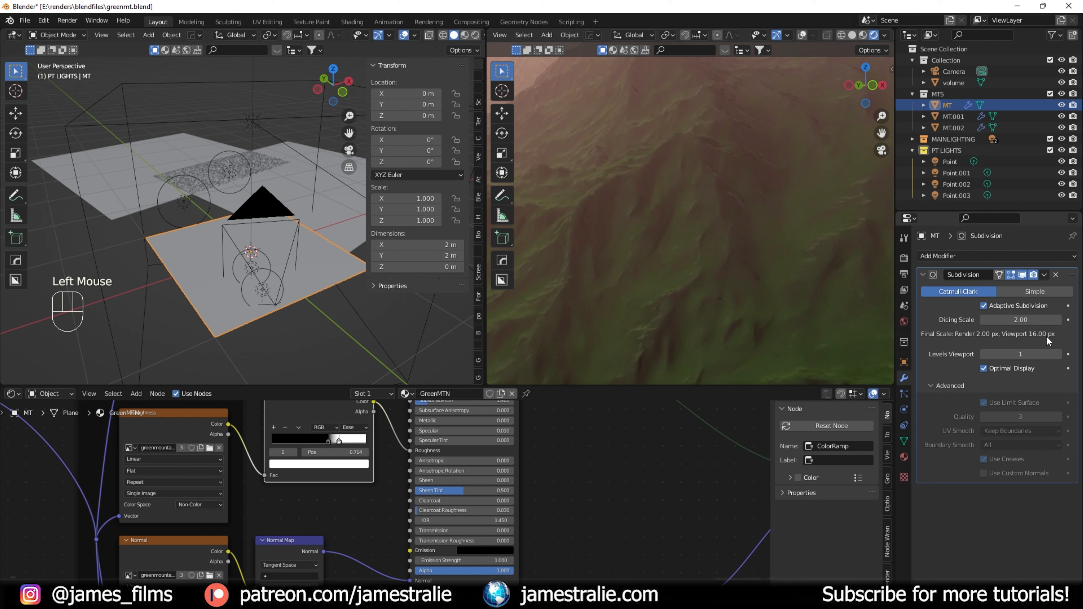
{"action": "double_click", "coordinate": [1032, 319]}
{"action": "type", "text": "0.3"}
{"action": "key", "text": "Return"}
{"action": "scroll", "coordinate": [755, 243], "scroll_direction": "down", "scroll_amount": 4}
{"action": "mouse_move", "coordinate": [750, 240]}
{"action": "middle_mouse_down", "text": "shift"}
{"action": "mouse_move", "coordinate": [768, 255]}
{"action": "mouse_move", "coordinate": [747, 234]}
{"action": "middle_mouse_up", "text": "shift"}
{"action": "scroll", "coordinate": [753, 213], "scroll_direction": "down", "scroll_amount": 2}
{"action": "scroll", "coordinate": [747, 231], "scroll_direction": "down", "scroll_amount": 2}
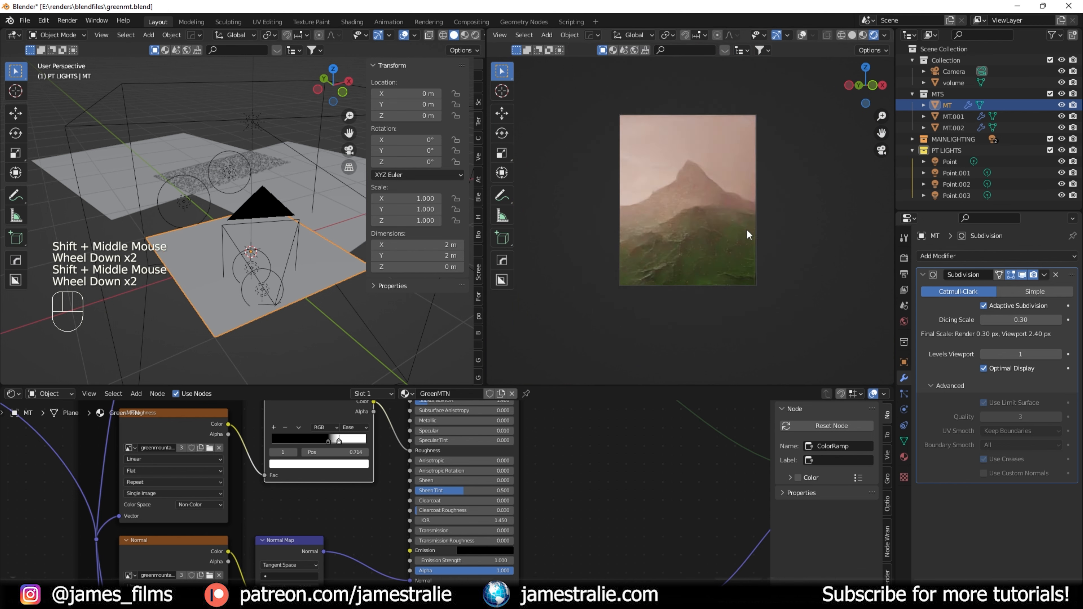
{"action": "key", "text": "ctrl+s"}
{"action": "scroll", "coordinate": [746, 231], "scroll_direction": "up", "scroll_amount": 2}
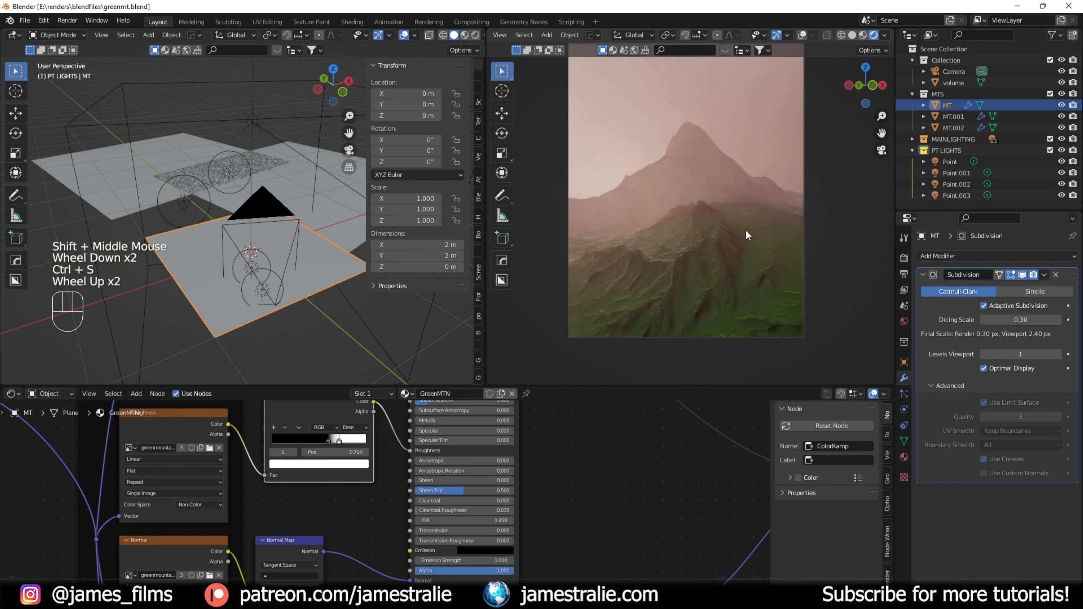
{"action": "middle_click_drag", "start_coordinate": [745, 230], "coordinate": [747, 242], "text": "shift"}
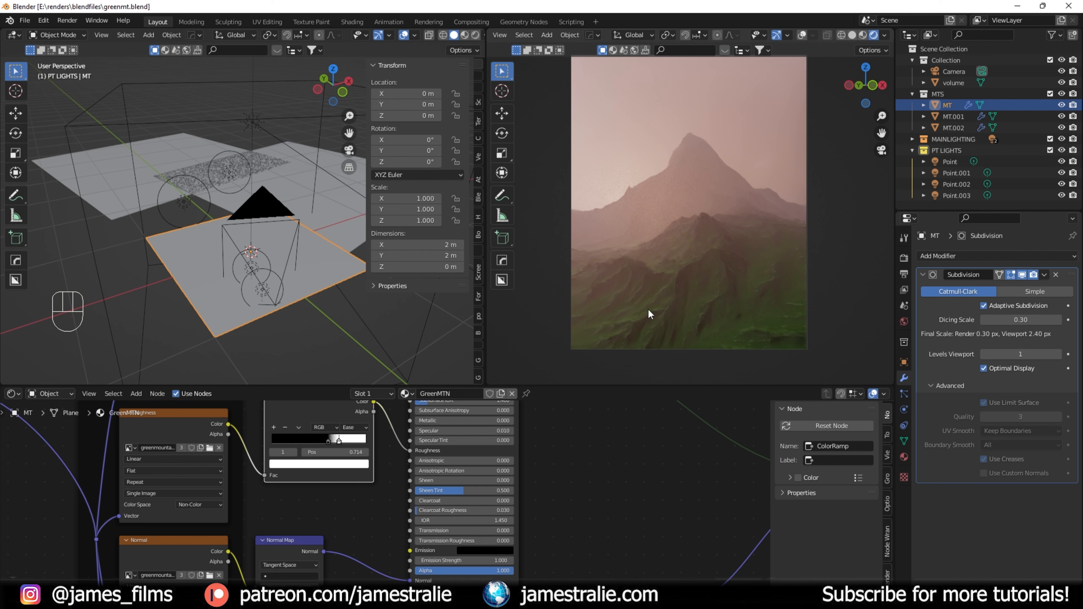
- Add an RGB node above the Base Color texture in the GreenMTN material
{"action": "middle_click_drag", "start_coordinate": [348, 447], "coordinate": [413, 454]}
{"action": "key", "text": "shift+a"}
{"action": "left_click", "coordinate": [414, 454]}
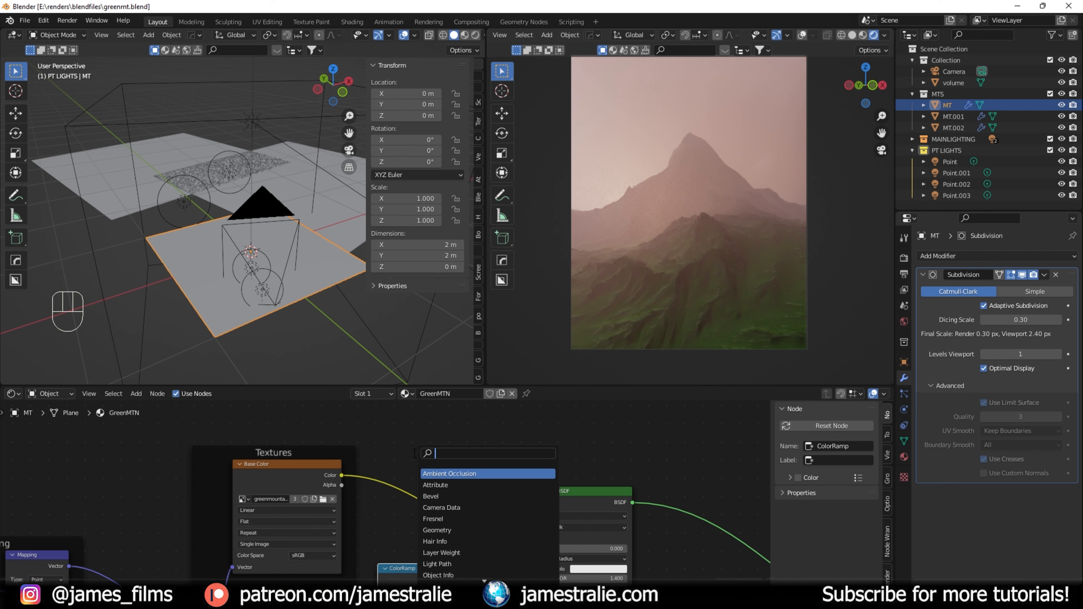
{"action": "type", "text": "r"}
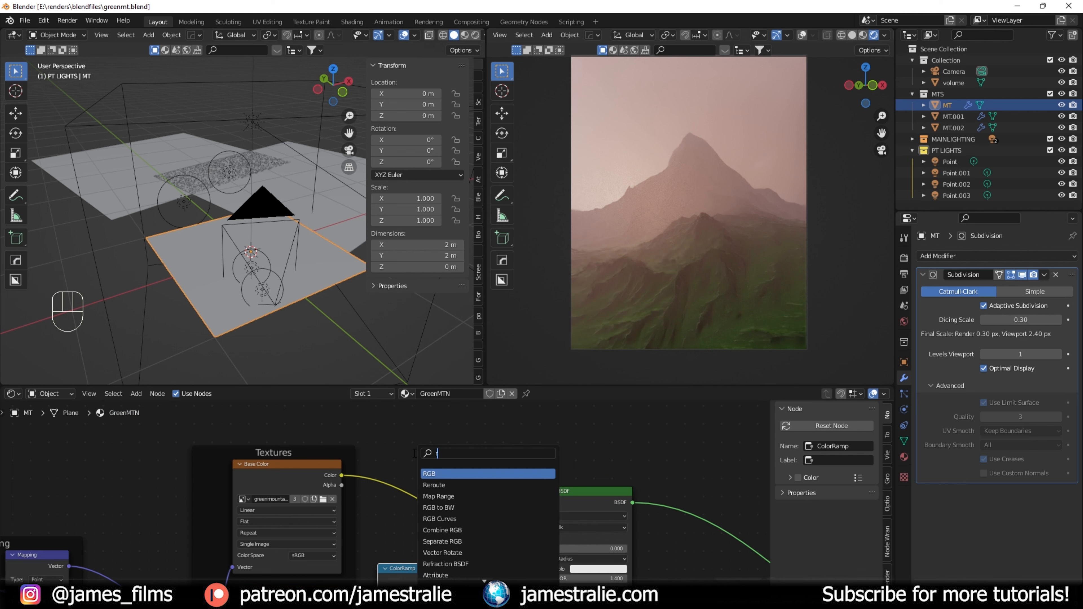
{"action": "key", "text": "Return"}
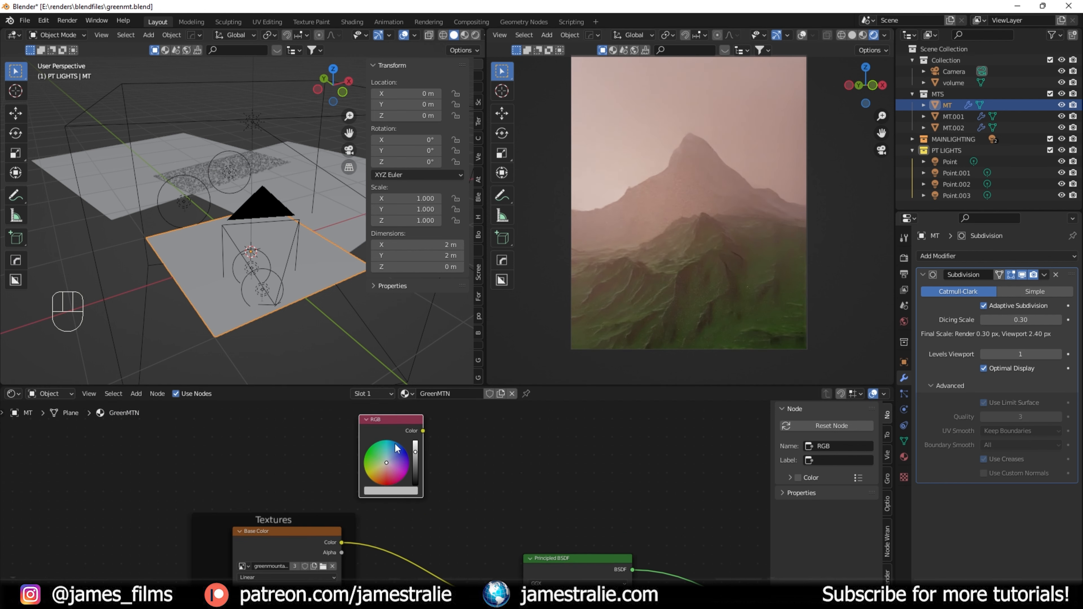
- Add a Mix colour node on the link between the Base Color texture and the Principled BSDF
{"action": "key", "text": "shift+a"}
{"action": "type", "text": "mix"}
{"action": "key", "text": "Return"}
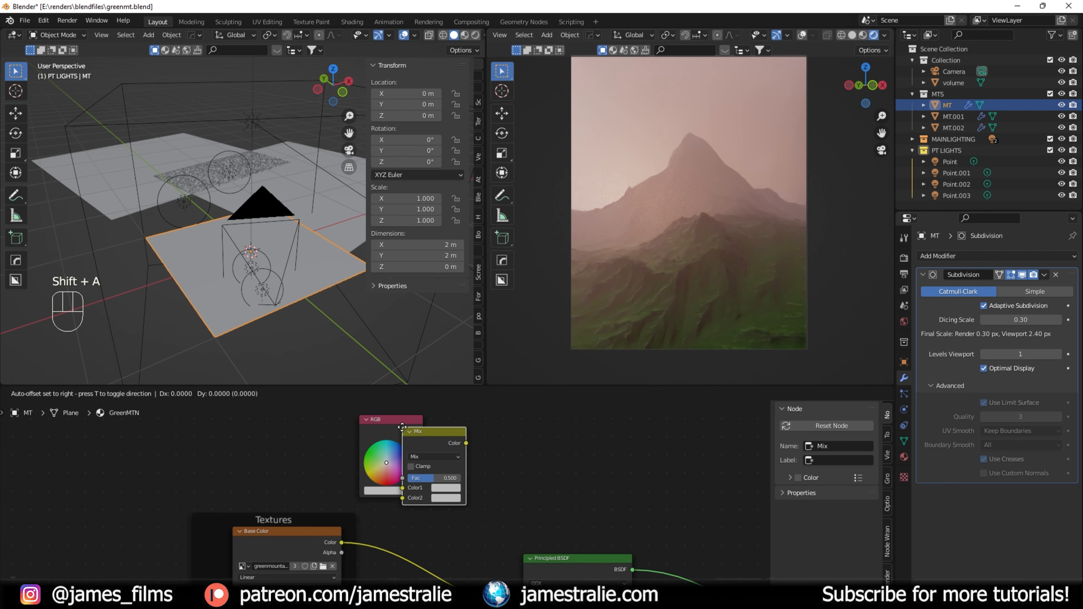
{"action": "left_click", "coordinate": [423, 516]}
- Connect the RGB node's output to Color2 of the Mix node and pick a light green
{"action": "middle_click_drag", "start_coordinate": [473, 558], "coordinate": [462, 486]}
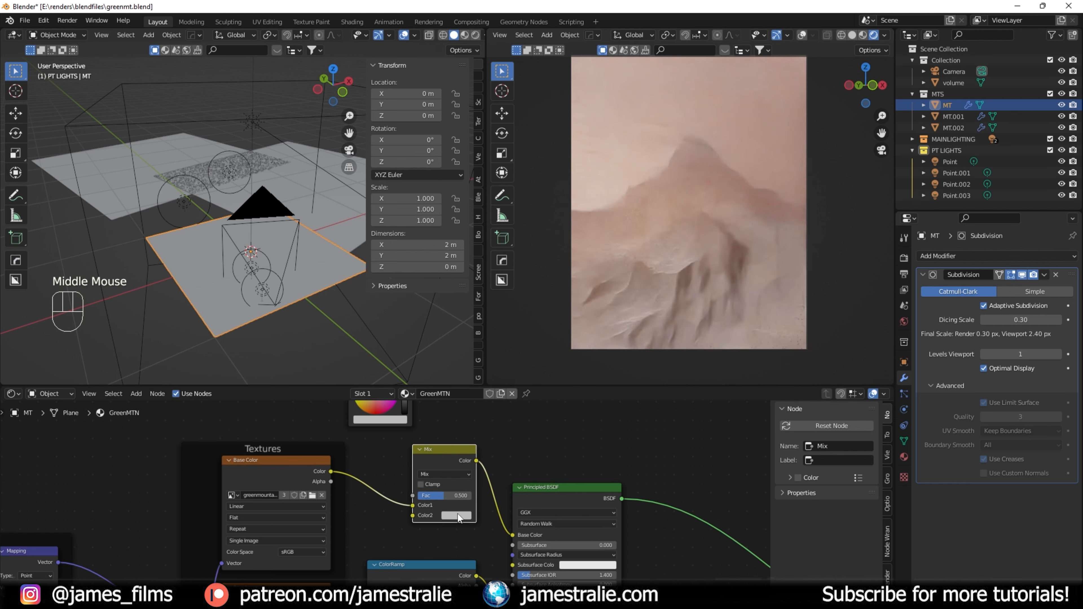
{"action": "middle_click_drag", "start_coordinate": [412, 421], "coordinate": [462, 465]}
{"action": "left_click_drag", "start_coordinate": [432, 409], "coordinate": [462, 558]}
{"action": "left_click", "coordinate": [378, 442]}
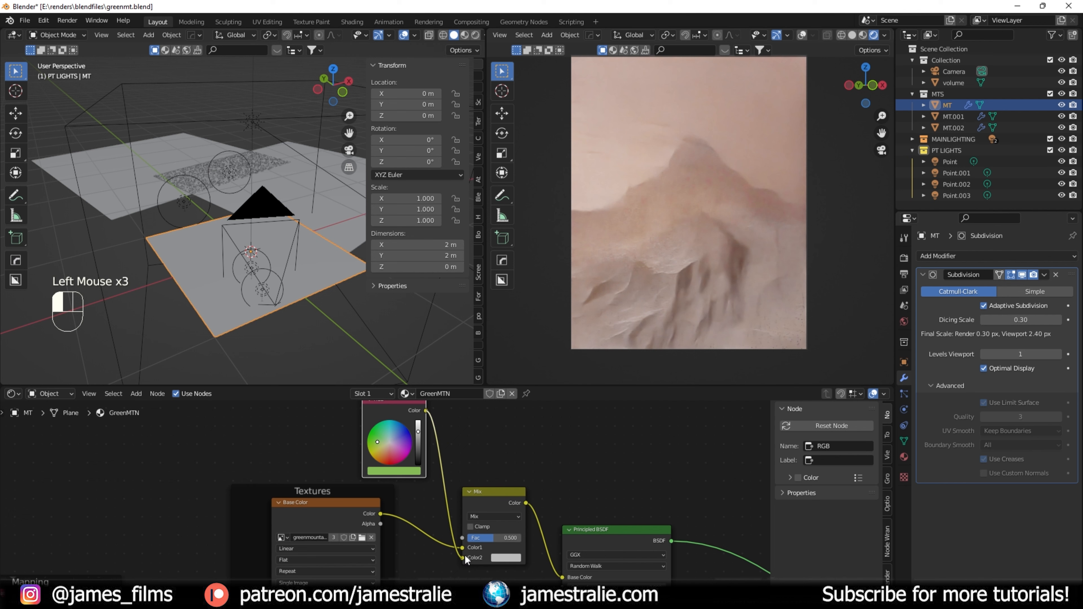
- Try the Add and Linear Light blending modes on the Mix node and settle on Screen
{"action": "left_click", "coordinate": [484, 514]}
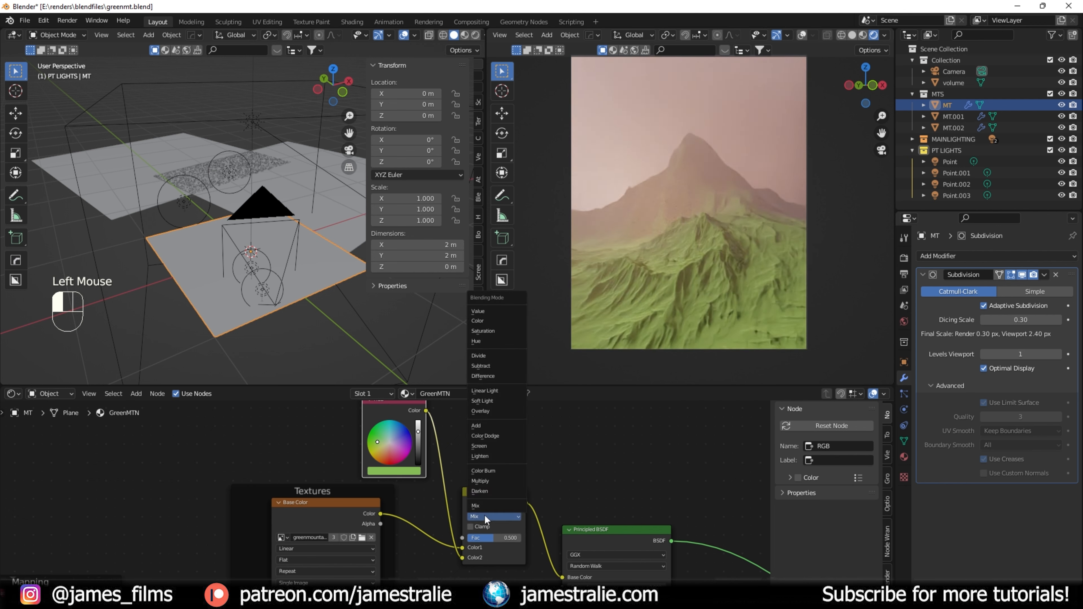
{"action": "left_click", "coordinate": [488, 429]}
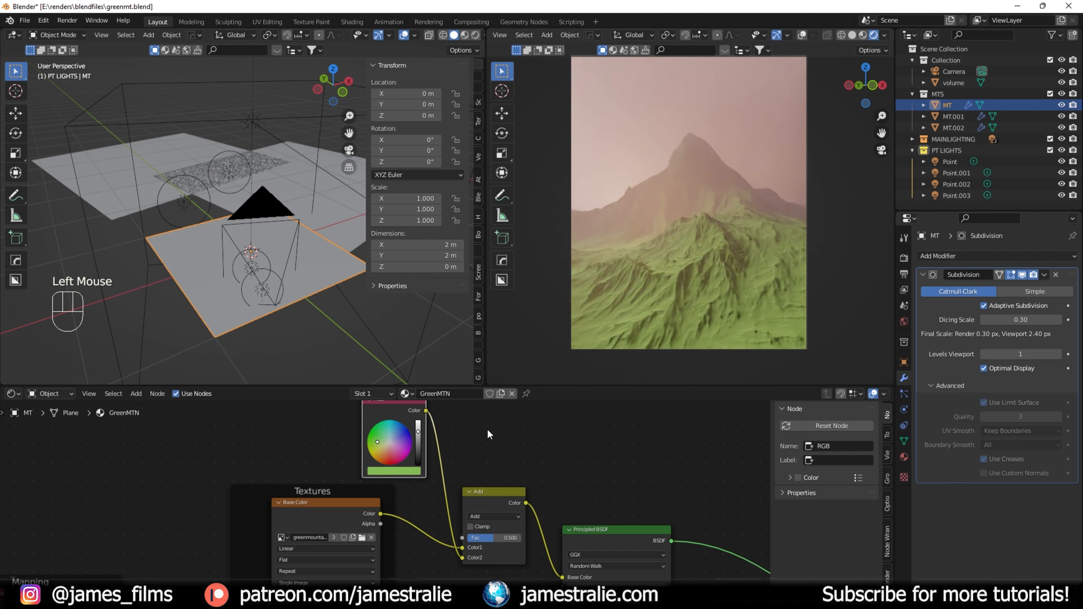
{"action": "left_click", "coordinate": [505, 516]}
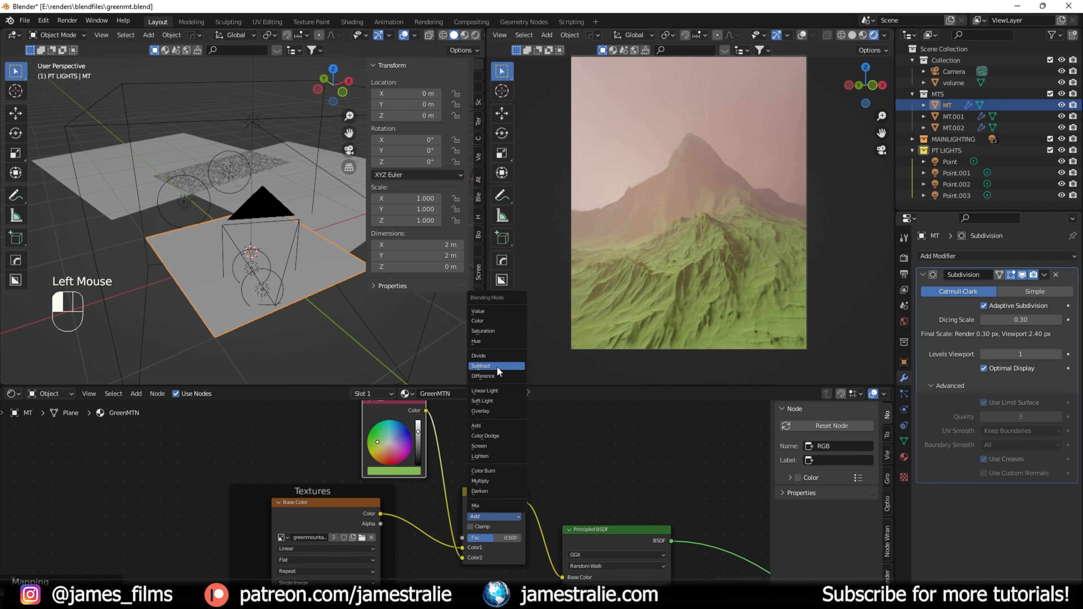
{"action": "left_click", "coordinate": [495, 392]}
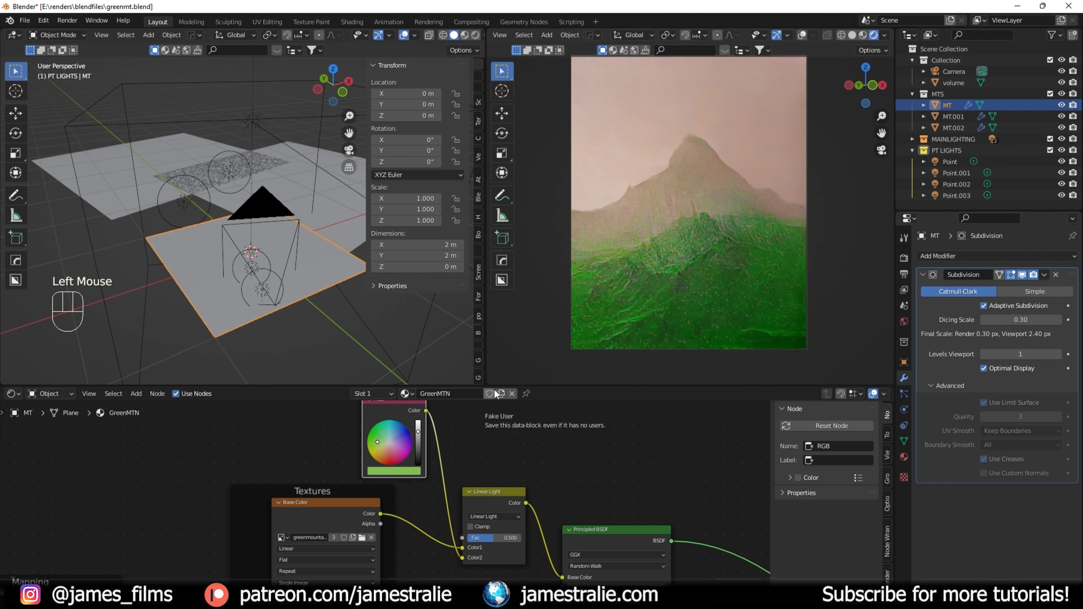
{"action": "left_click", "coordinate": [501, 517]}
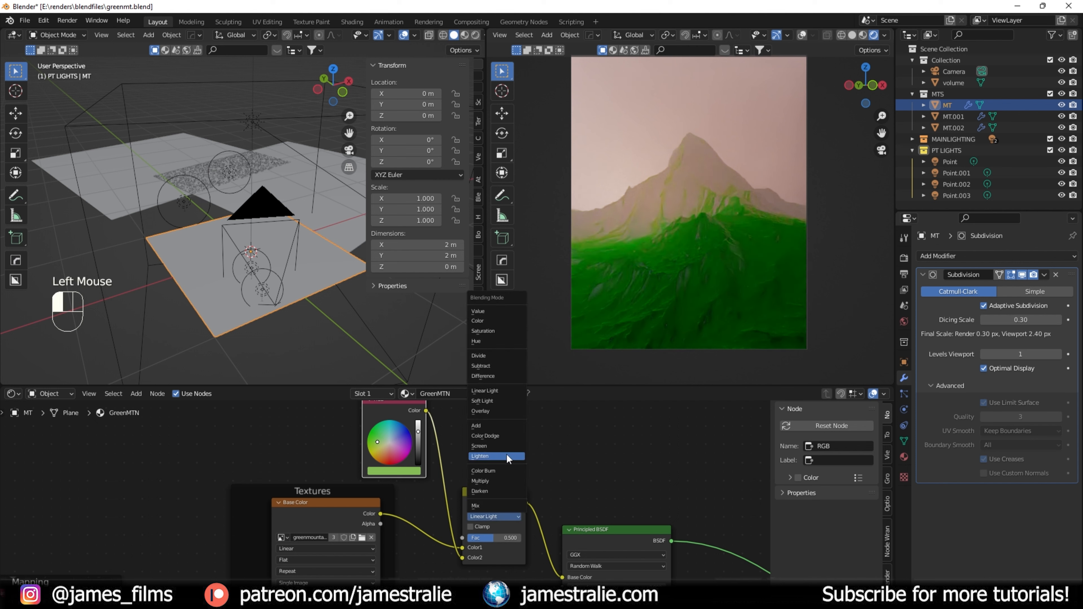
{"action": "left_click", "coordinate": [503, 446]}
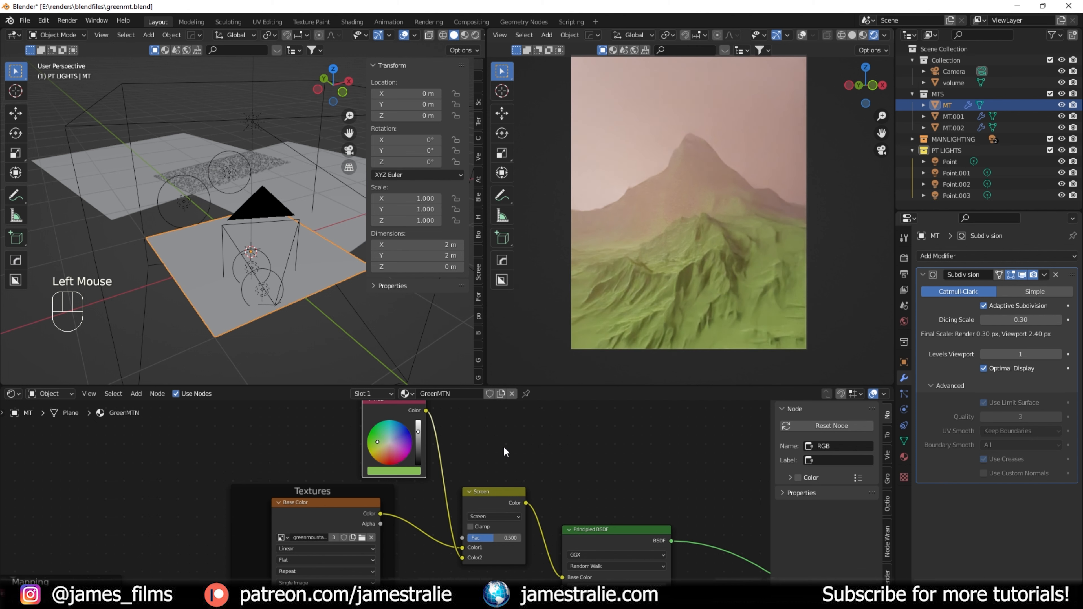
- Set the Screen node's factor to 0.650 and darken the RGB node's green
{"action": "left_click_drag", "start_coordinate": [489, 539], "coordinate": [479, 538]}
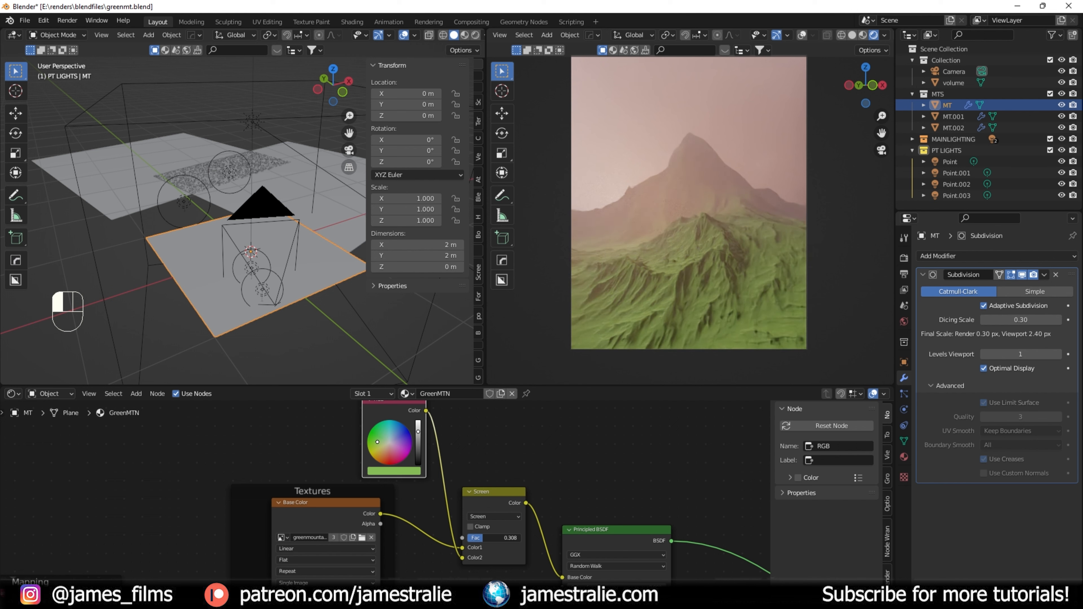
{"action": "left_click_drag", "start_coordinate": [493, 538], "coordinate": [510, 537]}
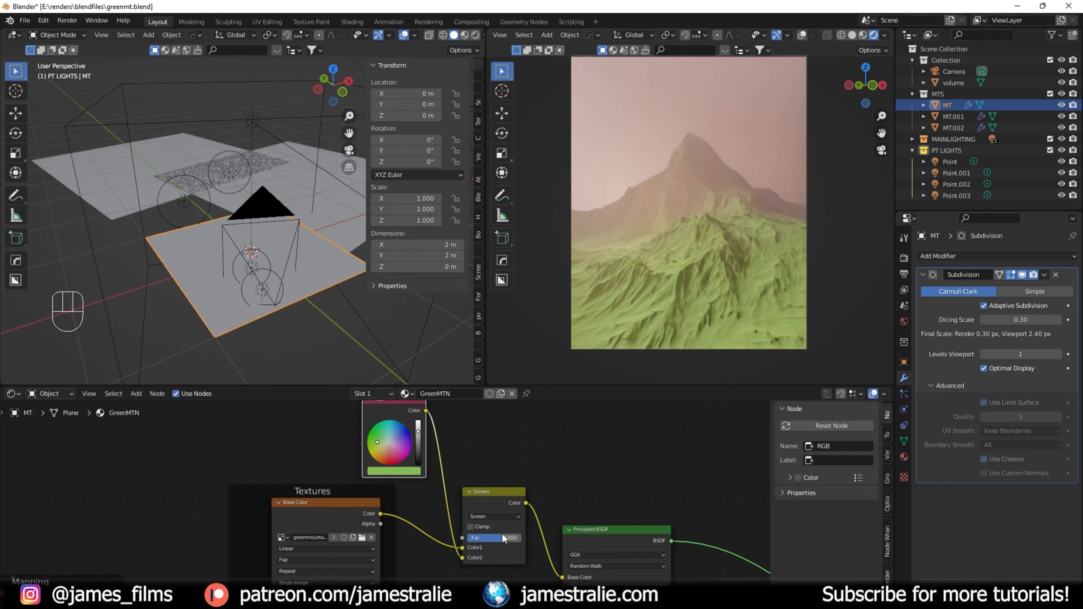
{"action": "middle_click_drag", "start_coordinate": [435, 459], "coordinate": [480, 457]}
{"action": "left_click_drag", "start_coordinate": [465, 440], "coordinate": [463, 448]}
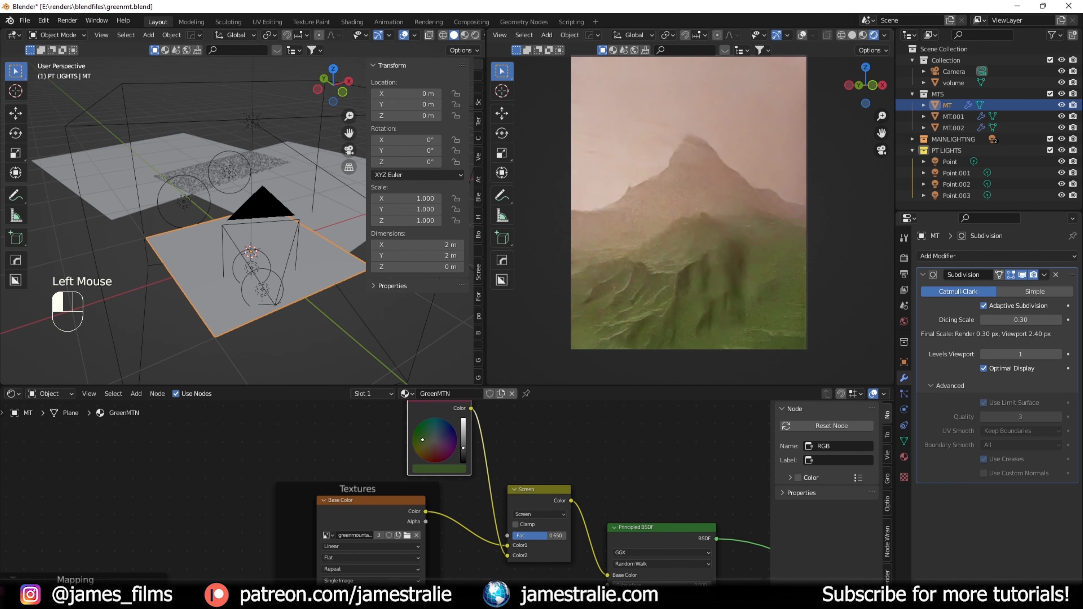
{"action": "left_click_drag", "start_coordinate": [464, 448], "coordinate": [464, 444]}
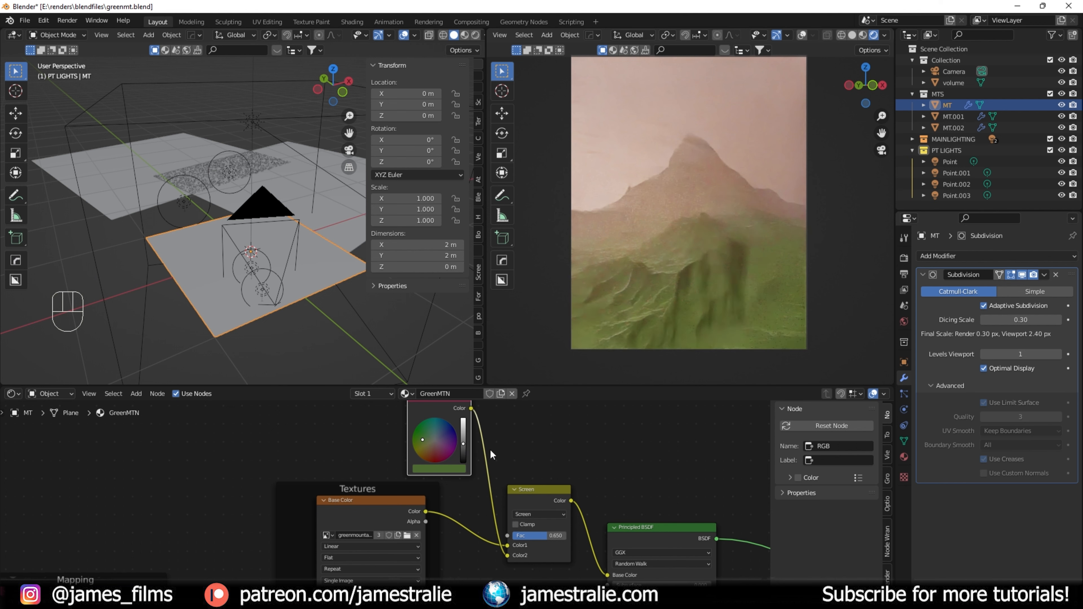
- Reduce the Screen node's factor to 0.350 and save the file
{"action": "middle_click_drag", "start_coordinate": [564, 459], "coordinate": [544, 433]}
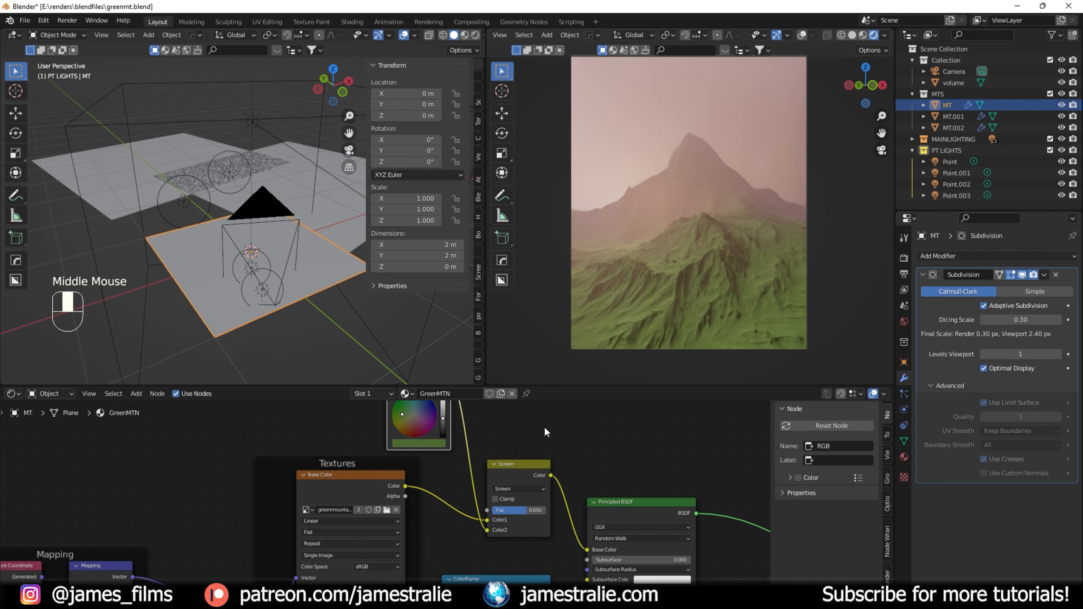
{"action": "mouse_move", "coordinate": [535, 510]}
{"action": "left_mouse_down"}
{"action": "mouse_move", "coordinate": [546, 510]}
{"action": "mouse_move", "coordinate": [514, 510]}
{"action": "left_mouse_up"}
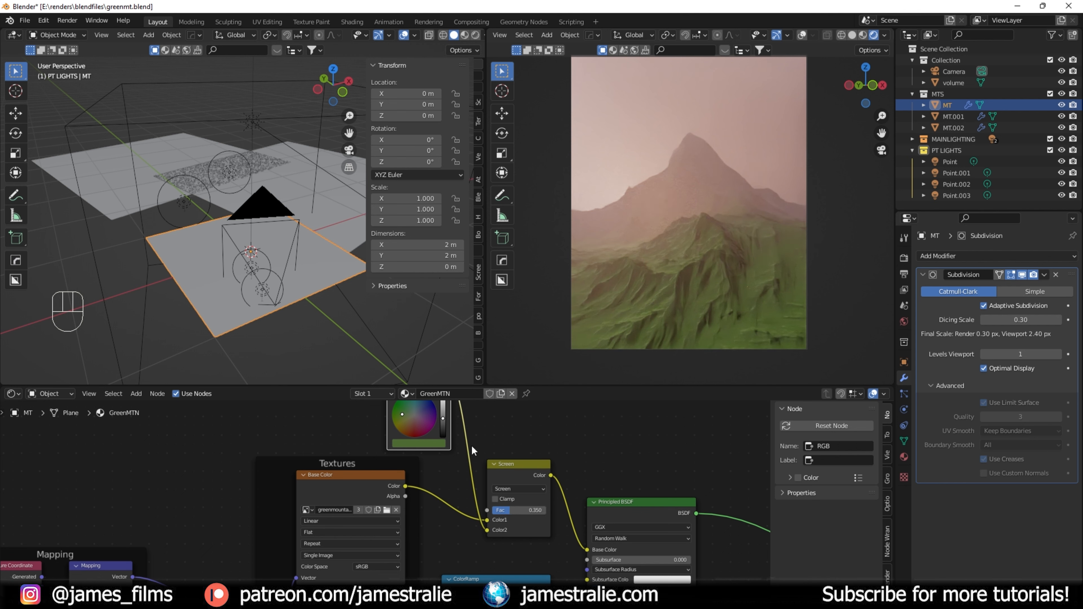
{"action": "key", "text": "ctrl+s"}
- Make the RGB node's green more saturated and darker, and save the file
{"action": "left_click", "coordinate": [396, 417]}
{"action": "left_click_drag", "start_coordinate": [400, 418], "coordinate": [396, 416]}
{"action": "left_click", "coordinate": [443, 428]}
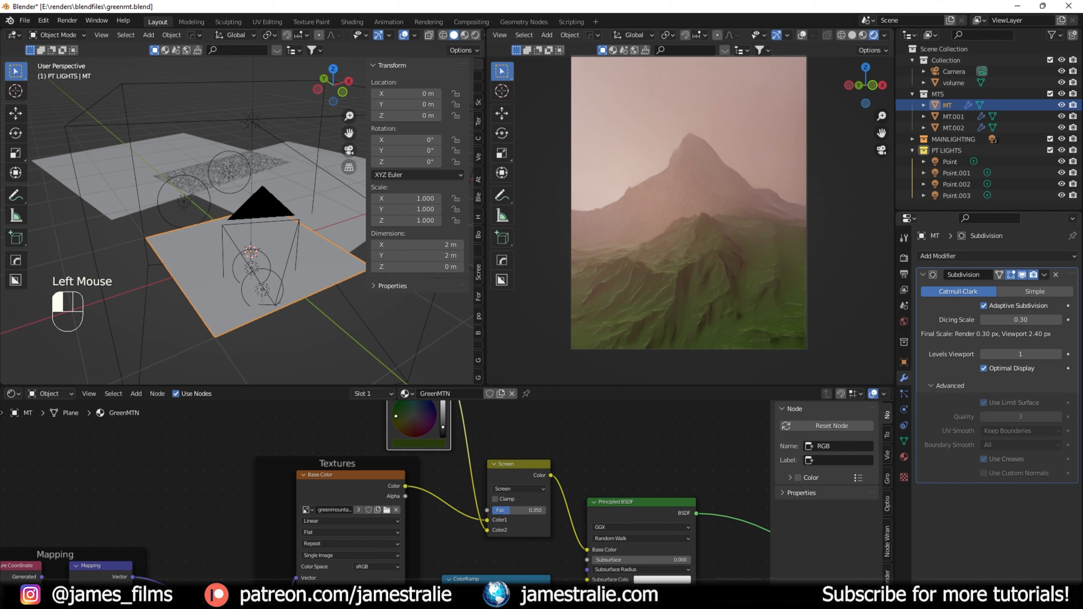
{"action": "left_click", "coordinate": [590, 436]}
{"action": "key", "text": "ctrl+s"}
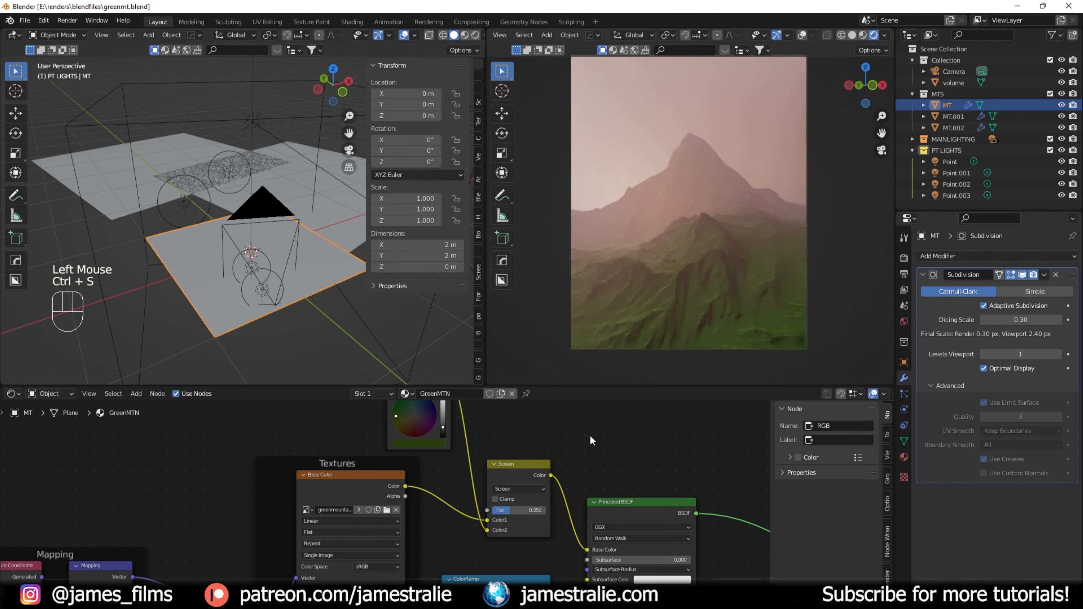
- Set the final render's maximum samples to 800 and save the file
{"action": "left_click", "coordinate": [904, 258]}
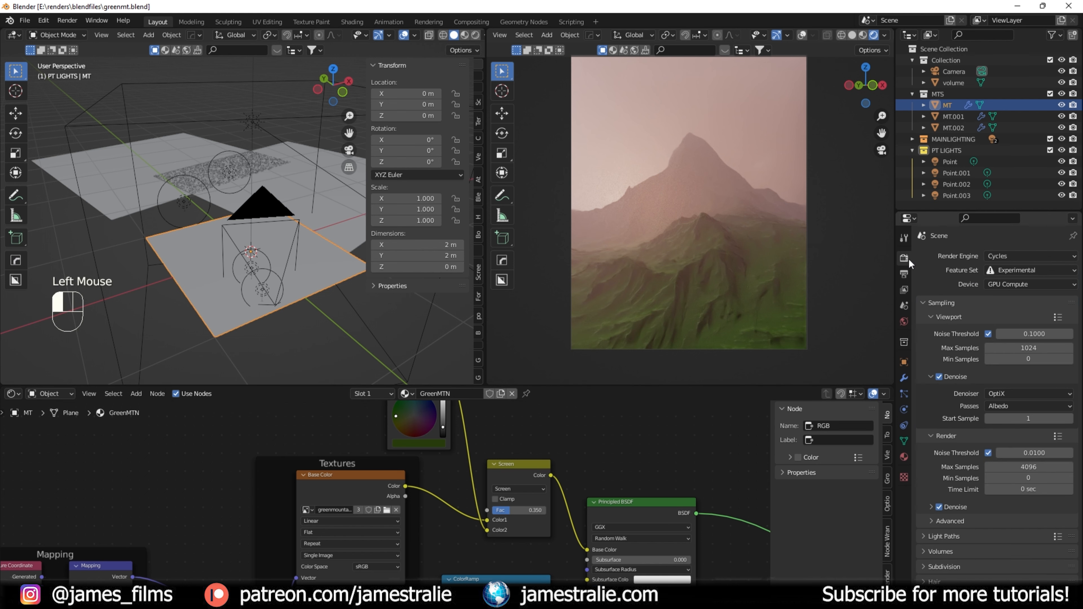
{"action": "double_click", "coordinate": [1025, 468]}
{"action": "type", "text": "800"}
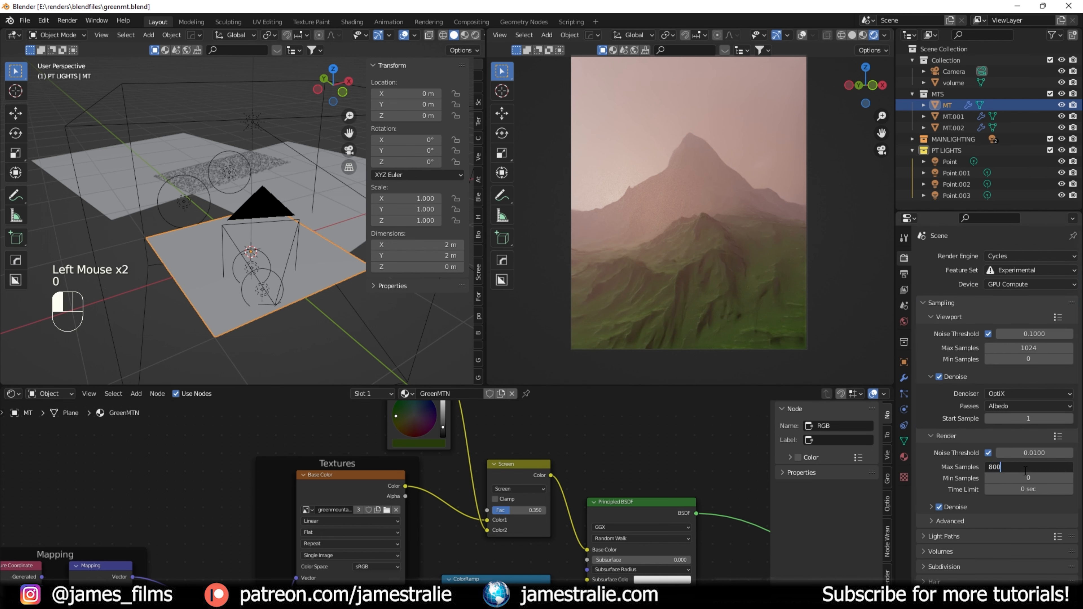
{"action": "key", "text": "Return"}
{"action": "key", "text": "ctrl+s"}
- Switch the final render's denoiser to OptiX and save the file
{"action": "left_click", "coordinate": [1025, 507]}
{"action": "left_click", "coordinate": [1025, 523]}
{"action": "left_click", "coordinate": [1014, 512]}
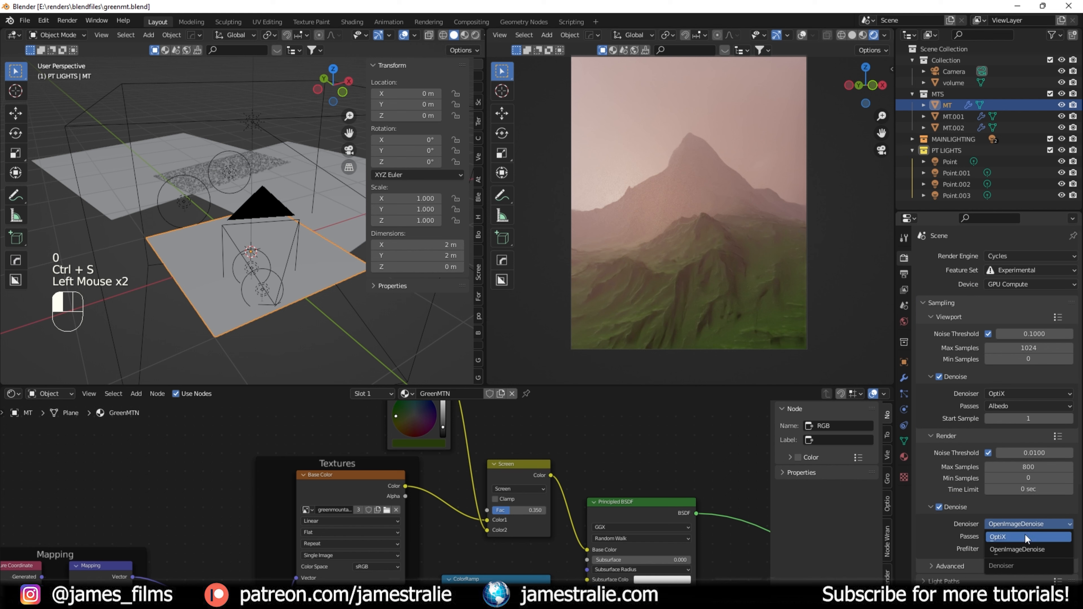
{"action": "key", "text": "ctrl+s"}
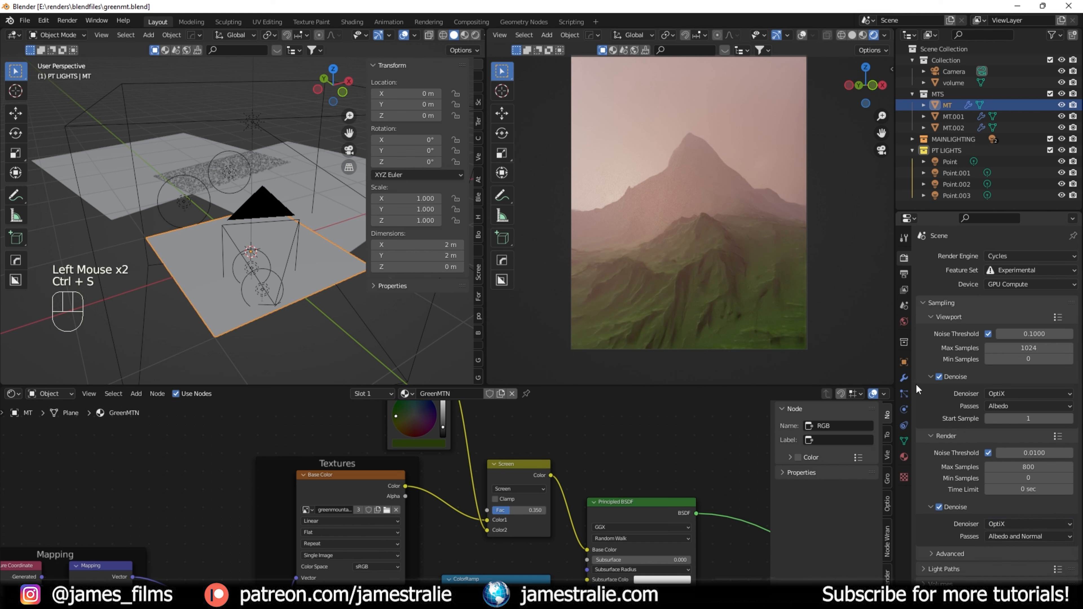
- Adjust the camera's X rotation slightly, showing the camera viewport's overlays only during the change
{"action": "scroll", "coordinate": [785, 308], "scroll_direction": "down", "scroll_amount": 2}
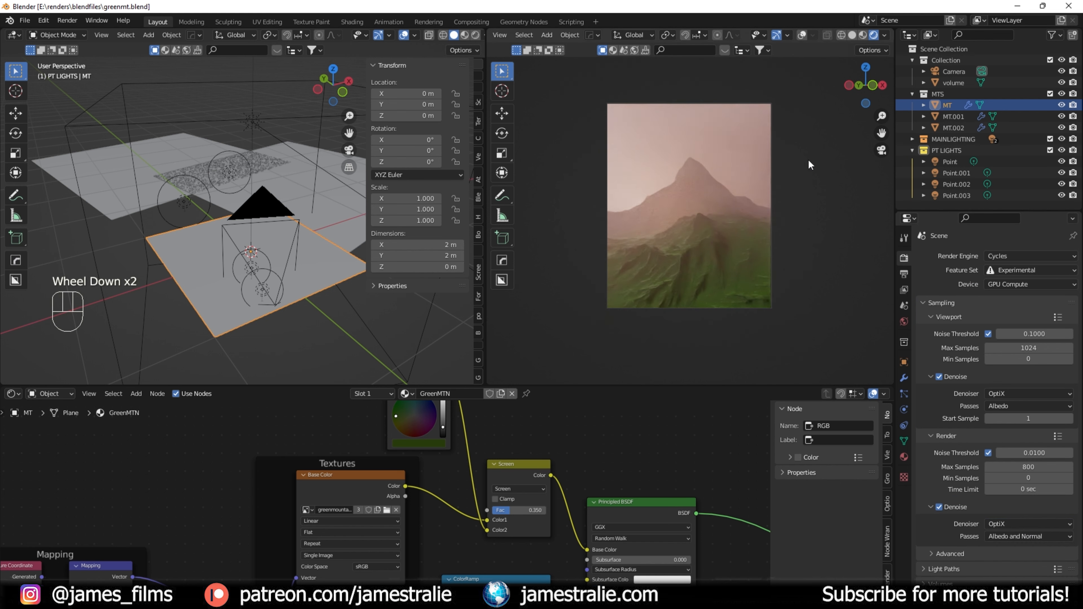
{"action": "left_click", "coordinate": [801, 36]}
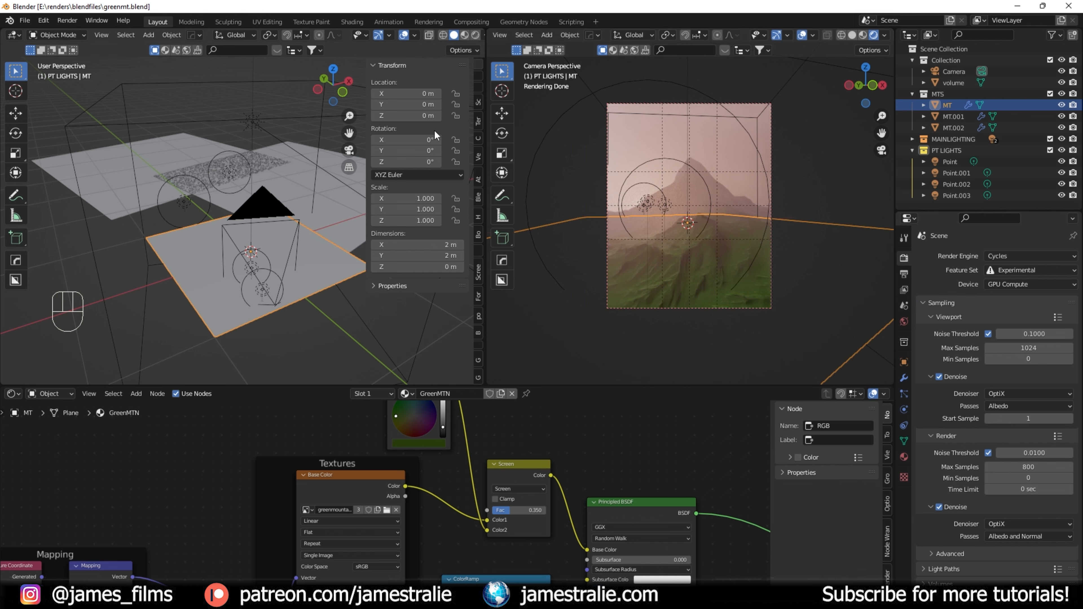
{"action": "left_click", "coordinate": [953, 71]}
{"action": "double_click", "coordinate": [422, 140]}
{"action": "type", "text": "90"}
{"action": "key", "text": "Return"}
{"action": "left_click_drag", "start_coordinate": [422, 140], "coordinate": [415, 140]}
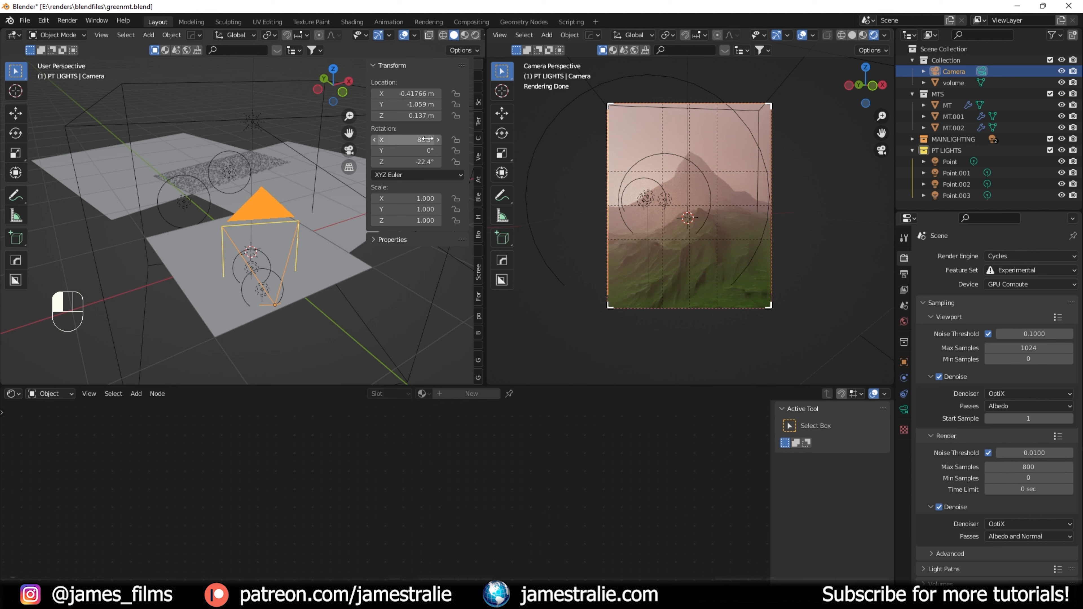
{"action": "left_click", "coordinate": [802, 35]}
- Scale up the volume cube's mesh uniformly by about 1.38 in Edit Mode
{"action": "middle_click_drag", "start_coordinate": [314, 192], "coordinate": [346, 217]}
{"action": "scroll", "coordinate": [315, 203], "scroll_direction": "down", "scroll_amount": 2}
{"action": "left_click", "coordinate": [333, 208]}
{"action": "key", "text": "Tab"}
{"action": "key", "text": "s"}
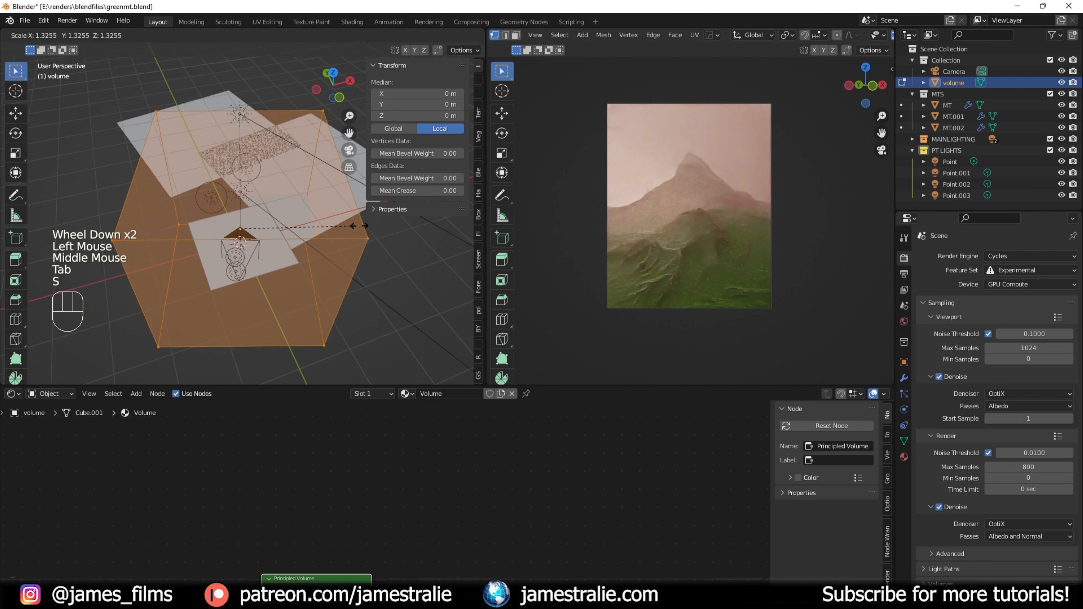
{"action": "left_click", "coordinate": [360, 225]}
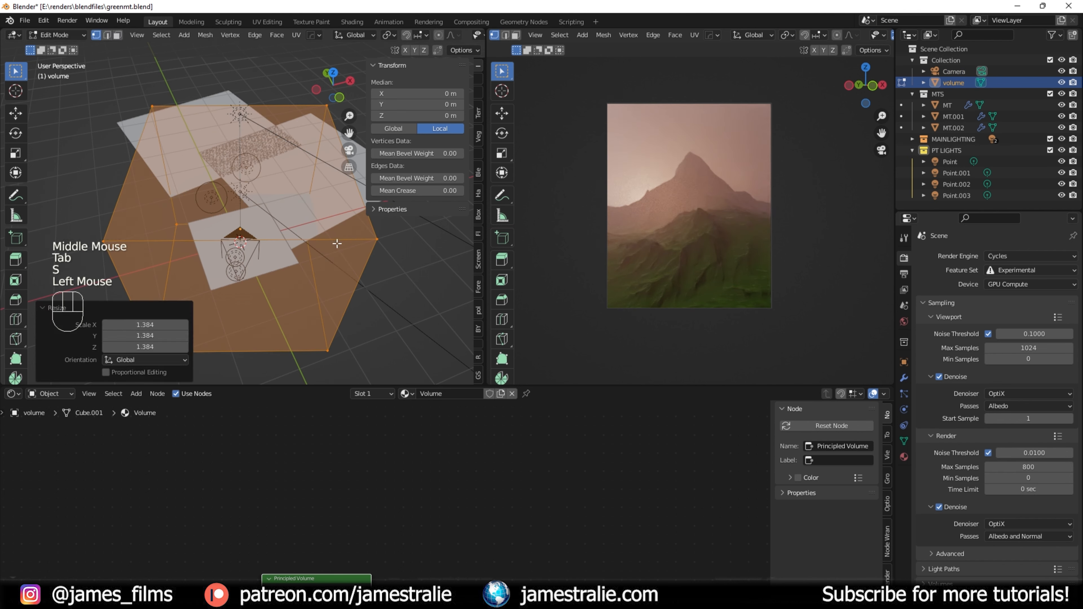
- Move the volume's mesh horizontally by about 0.64 m in X and 0.69 m in Y, and save the file
{"action": "key", "text": "g"}
{"action": "key", "text": "shift+z"}
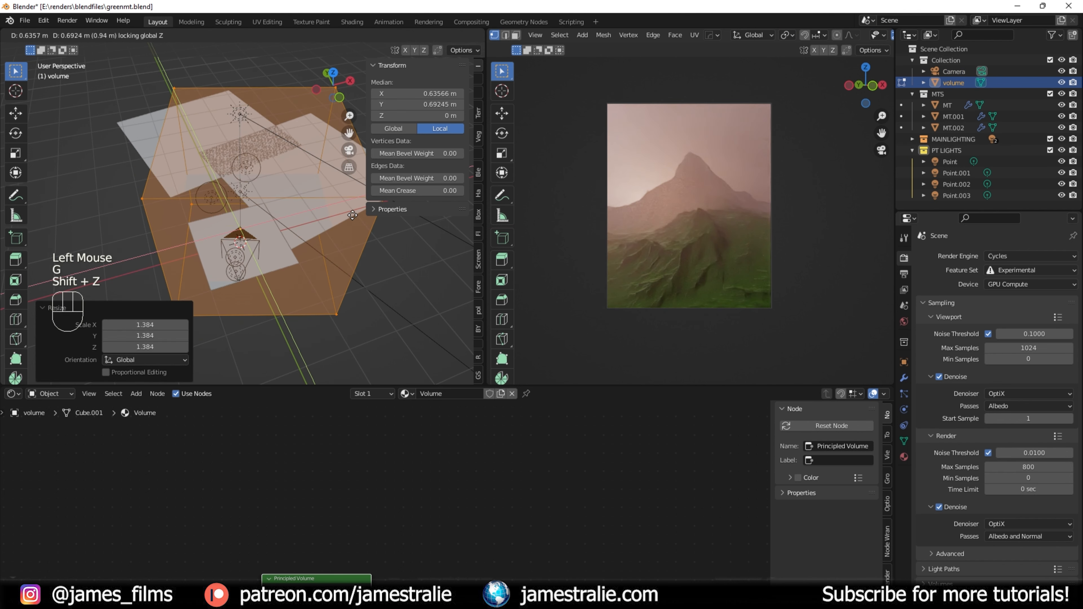
{"action": "left_click", "coordinate": [353, 215]}
{"action": "key", "text": "Tab"}
{"action": "middle_click_drag", "start_coordinate": [348, 278], "coordinate": [320, 265]}
{"action": "scroll", "coordinate": [692, 283], "scroll_direction": "up", "scroll_amount": 2}
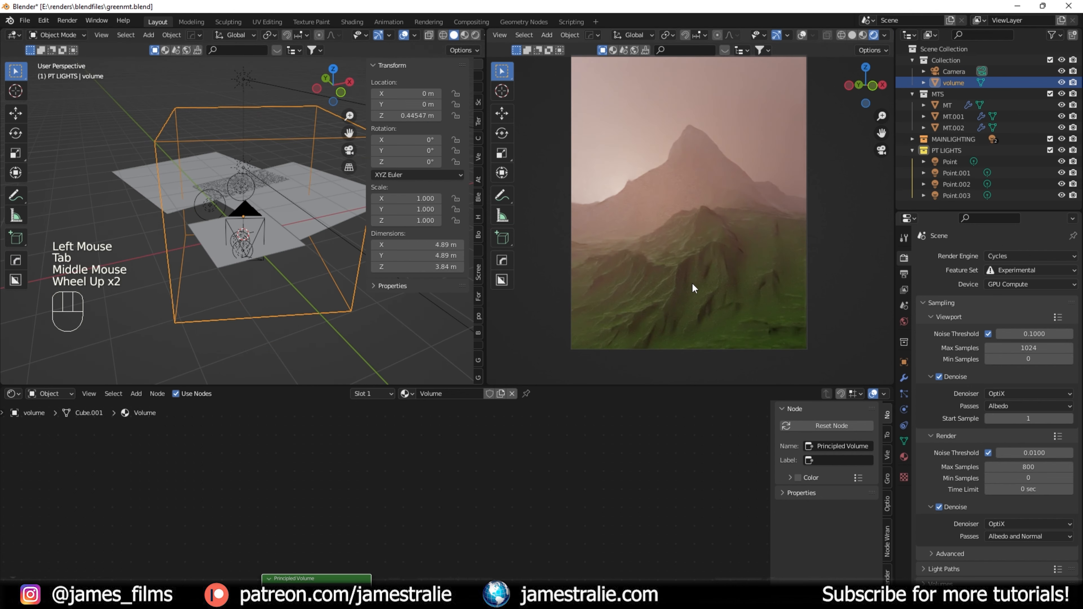
{"action": "scroll", "coordinate": [692, 284], "scroll_direction": "up", "scroll_amount": 1}
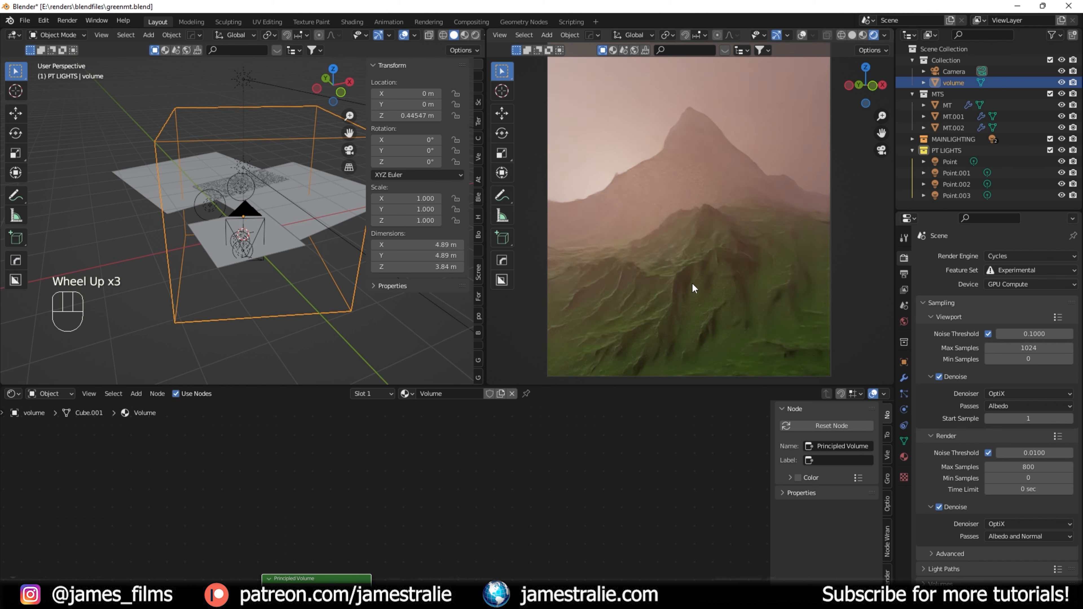
{"action": "key", "text": "ctrl+s"}
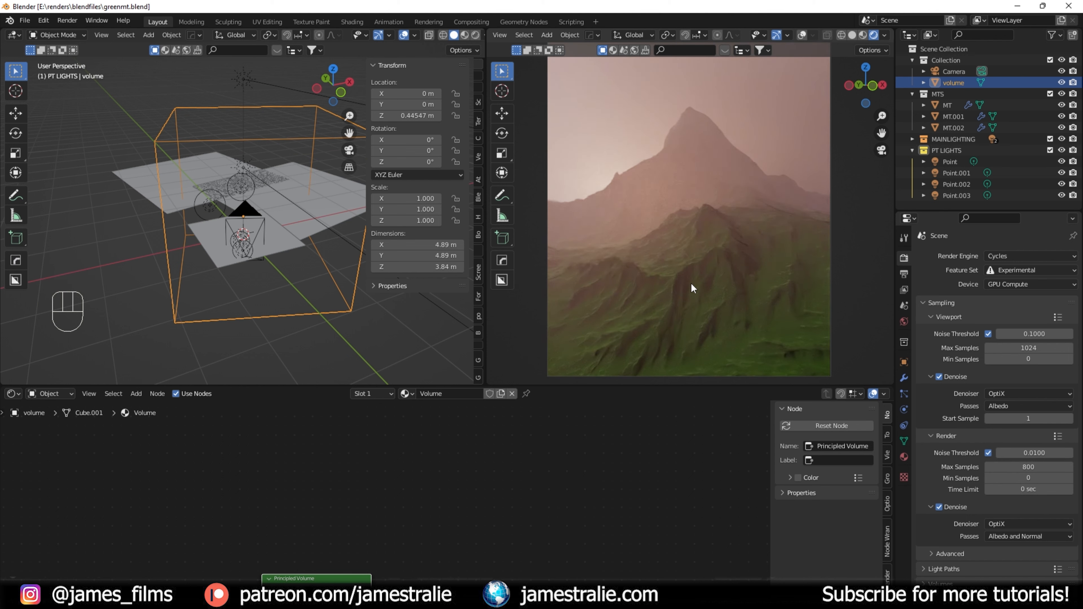
- Shift the Principled Volume's colour to a light pink with hue 0.951 and saturation 0.169, and save the file
{"action": "middle_click_drag", "start_coordinate": [404, 513], "coordinate": [364, 359]}
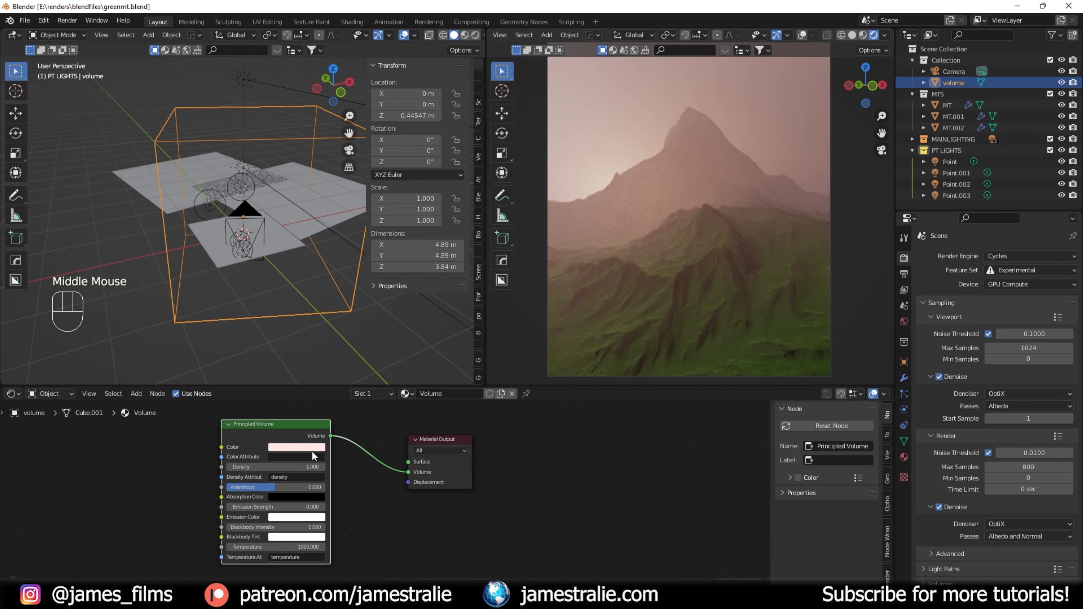
{"action": "left_click", "coordinate": [313, 449]}
{"action": "left_click_drag", "start_coordinate": [309, 355], "coordinate": [308, 353]}
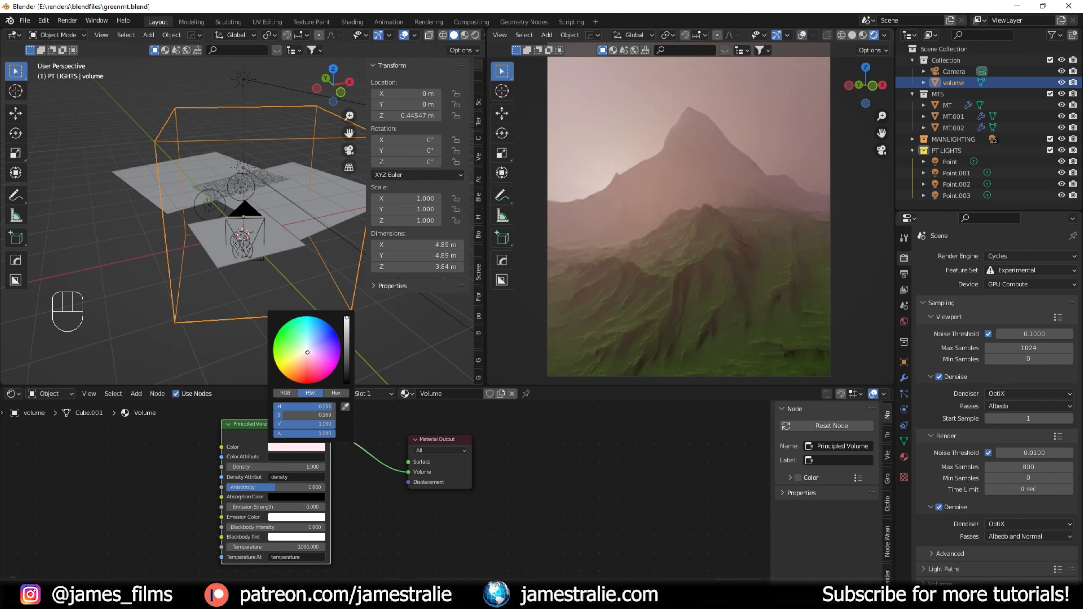
{"action": "left_click", "coordinate": [418, 523]}
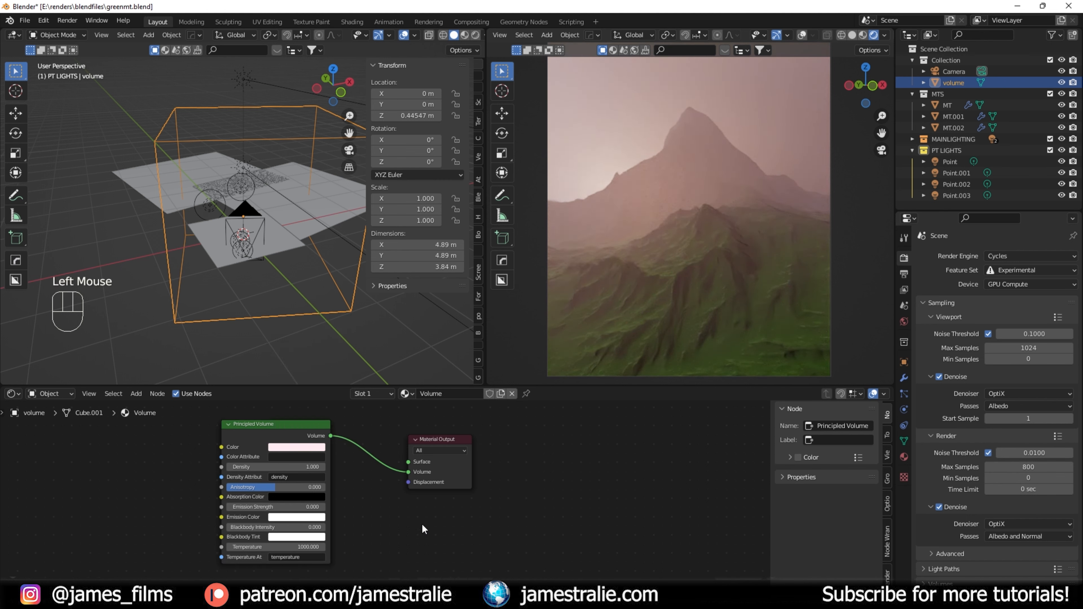
{"action": "scroll", "coordinate": [629, 291], "scroll_direction": "down", "scroll_amount": 2}
{"action": "key", "text": "ctrl+s"}
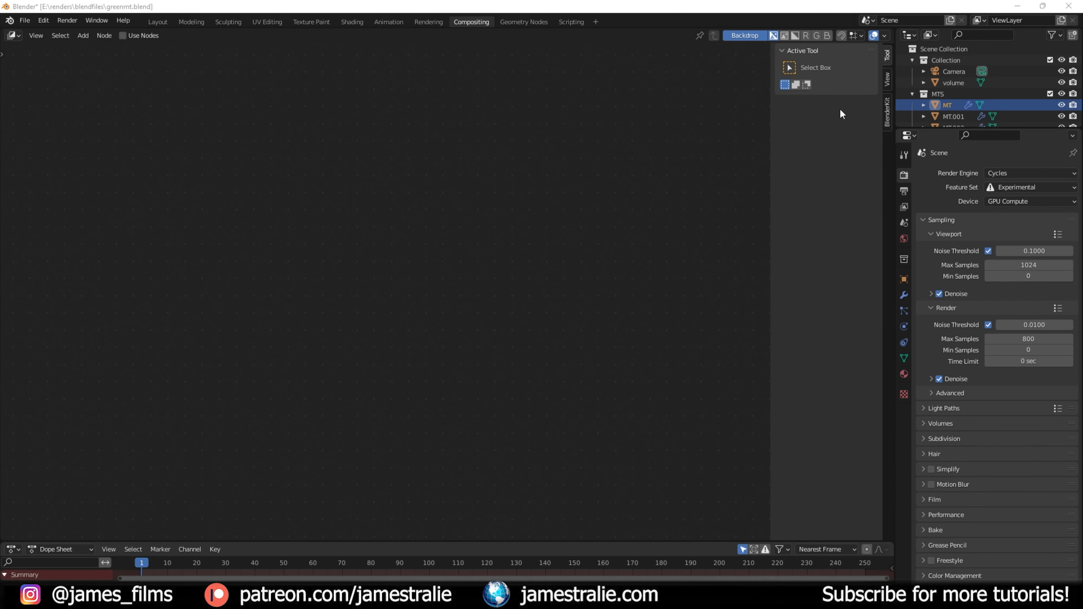
- Enable compositing nodes with a Viewer fitted as the backdrop, and spread the Render Layers and output nodes apart
{"action": "left_click", "coordinate": [887, 82]}
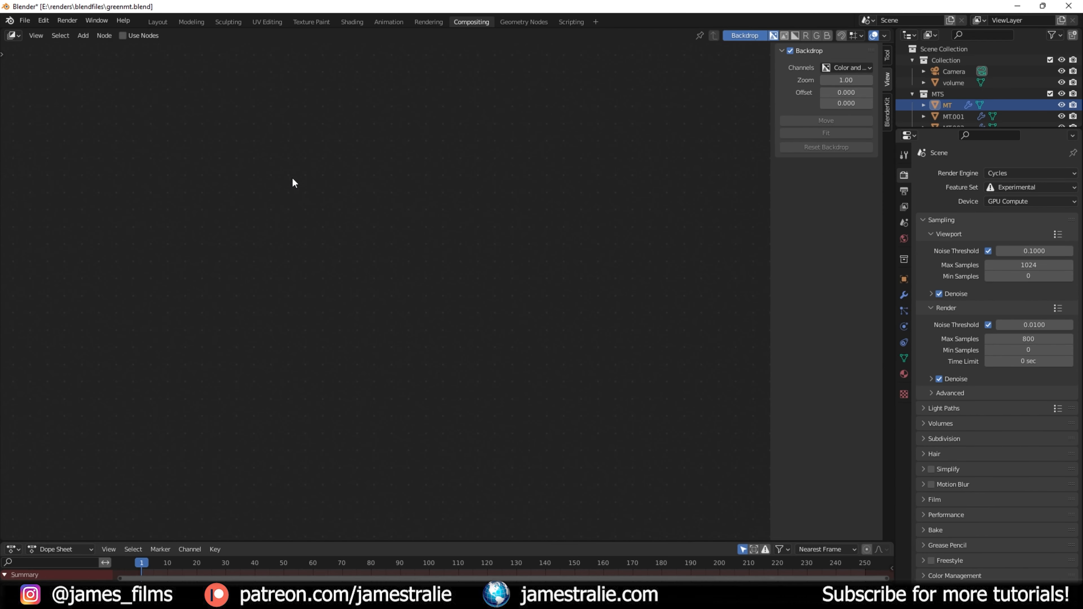
{"action": "left_click", "coordinate": [122, 35]}
{"action": "left_click", "coordinate": [341, 232], "text": "ctrl+shift"}
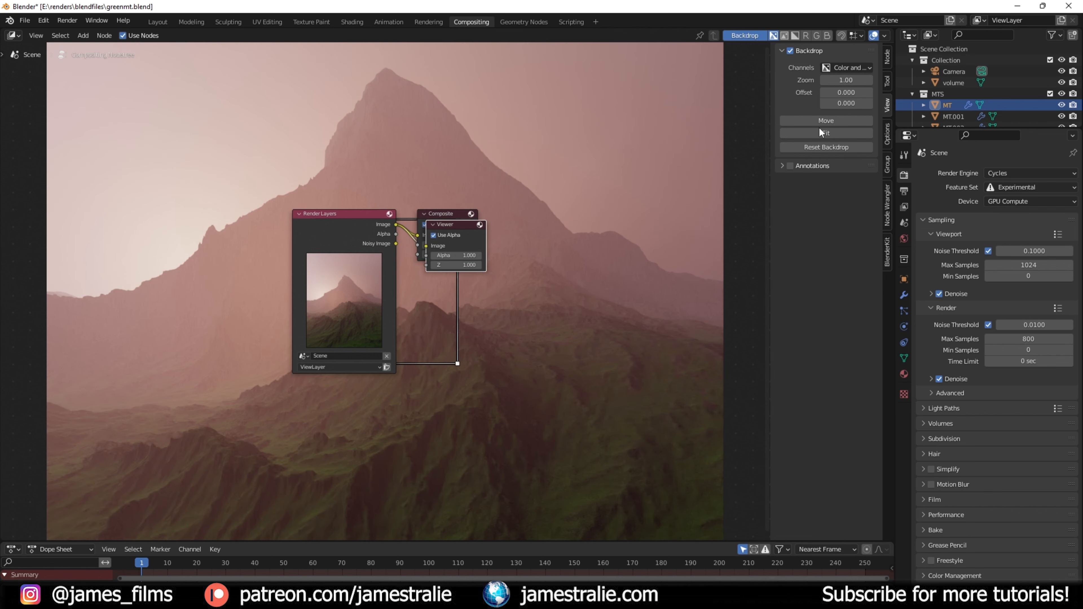
{"action": "left_click", "coordinate": [821, 132]}
{"action": "left_click_drag", "start_coordinate": [331, 222], "coordinate": [113, 211]}
{"action": "left_click_drag", "start_coordinate": [456, 230], "coordinate": [686, 133]}
- Insert a Glare node set to Fog Glow between the Render Layers and Viewer nodes
{"action": "key", "text": "shift+a"}
{"action": "type", "text": "glare"}
{"action": "key", "text": "Return"}
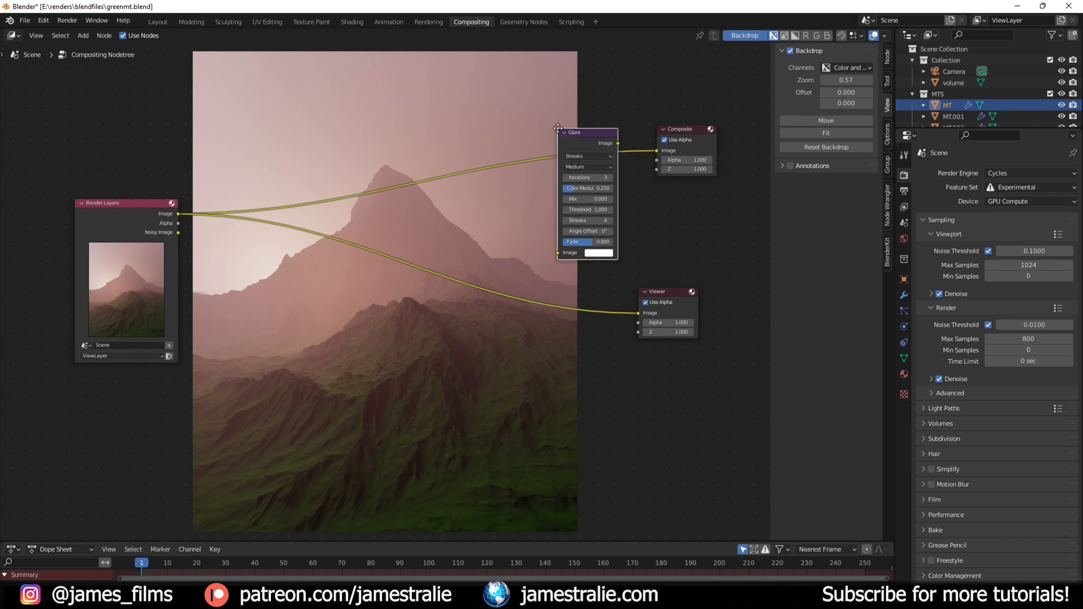
{"action": "left_click", "coordinate": [565, 245]}
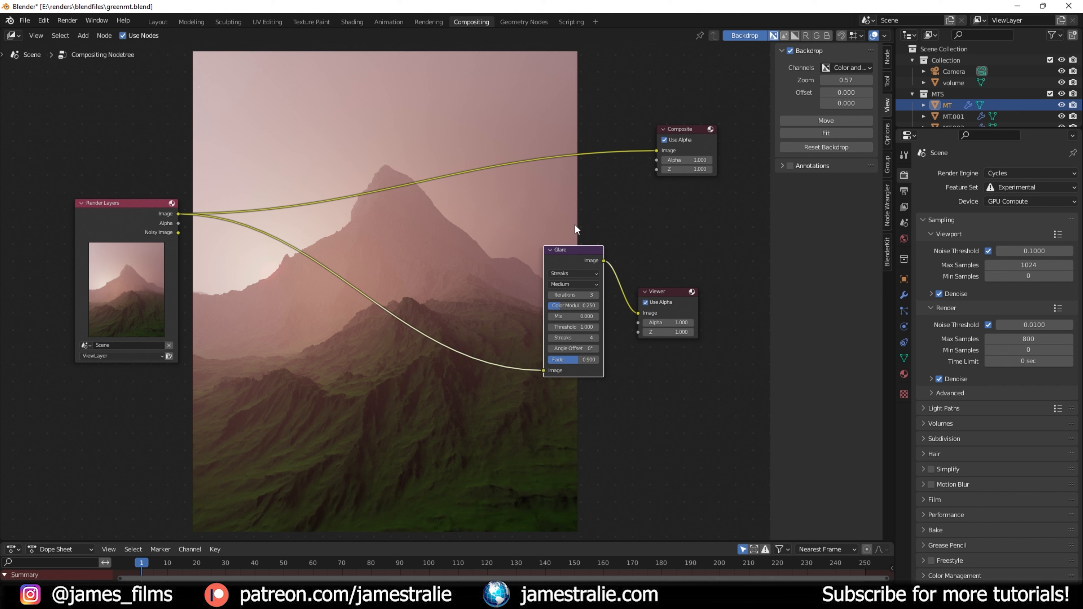
{"action": "left_click", "coordinate": [574, 274]}
{"action": "left_click", "coordinate": [580, 295]}
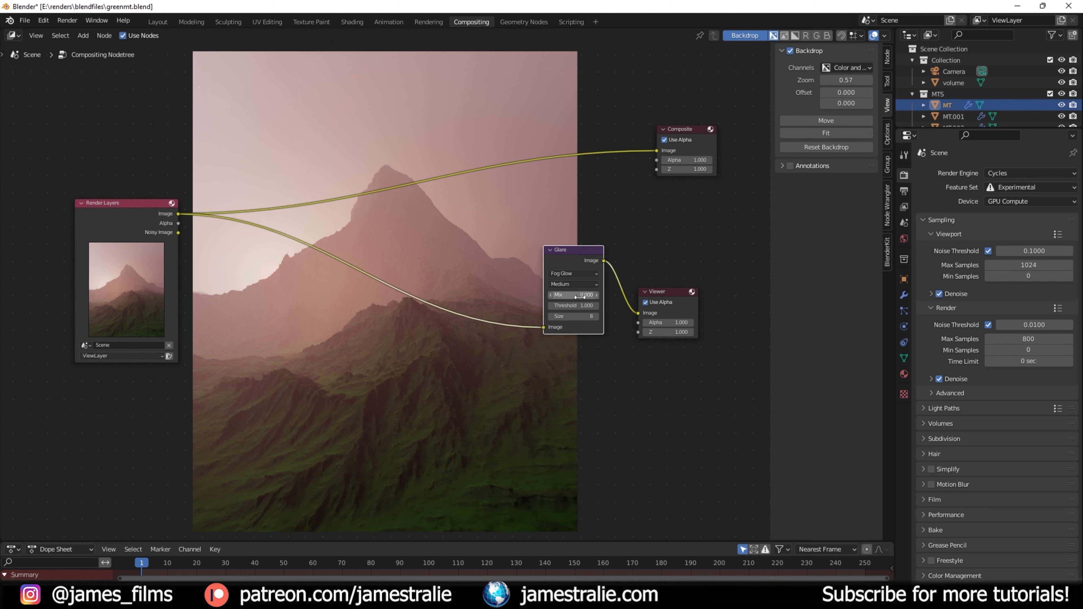
- Connect the Glare node's image output to the Composite node and set its mix to -0.700
{"action": "left_click_drag", "start_coordinate": [604, 261], "coordinate": [656, 151]}
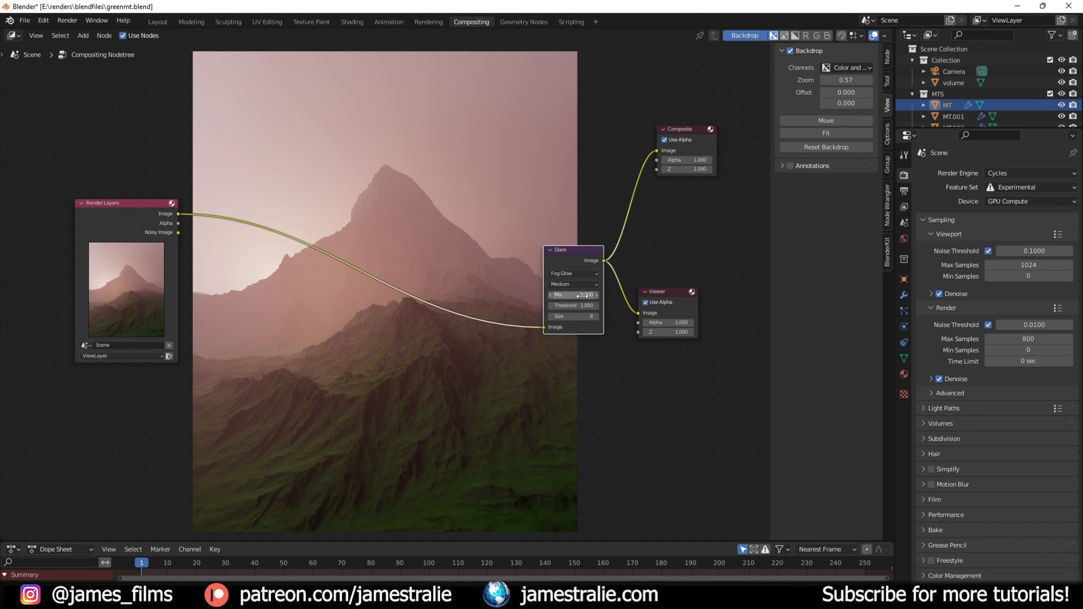
{"action": "left_click_drag", "start_coordinate": [584, 295], "coordinate": [691, 296]}
{"action": "left_click", "coordinate": [580, 296]}
{"action": "type", "text": "-"}
{"action": "key", "text": "Return"}
- Add a Lens Distortion node to the compositing tree
{"action": "key", "text": "shift+a"}
{"action": "left_click", "coordinate": [458, 213]}
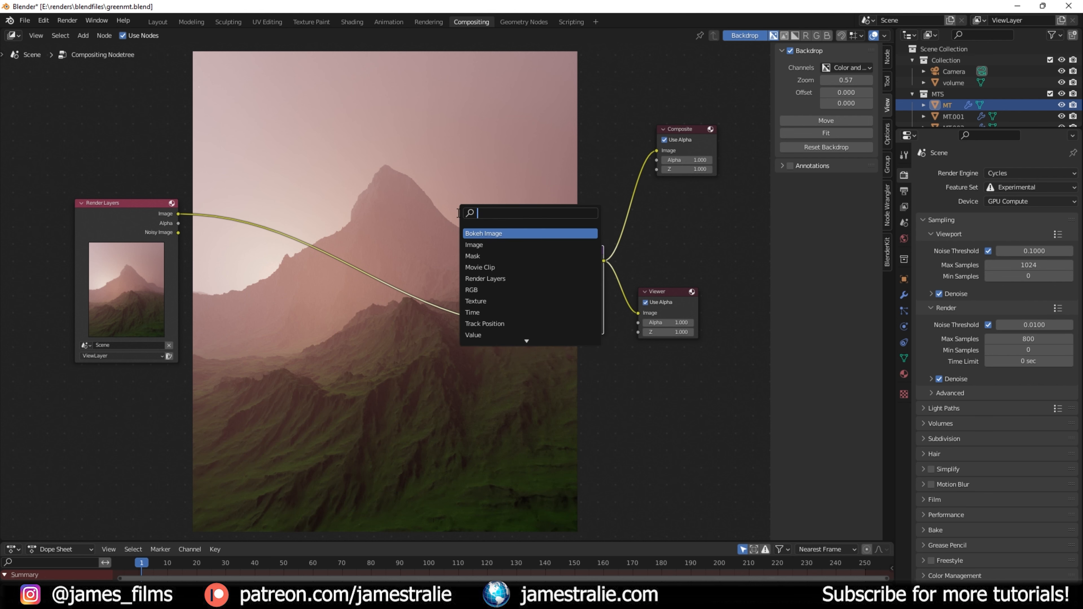
{"action": "type", "text": "lens"}
{"action": "key", "text": "Return"}
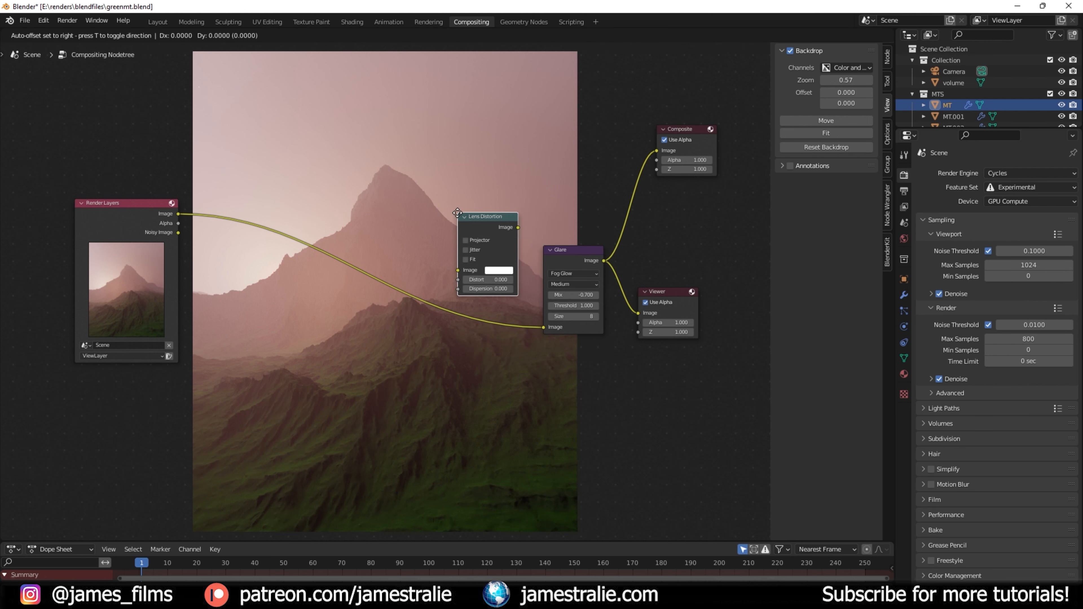